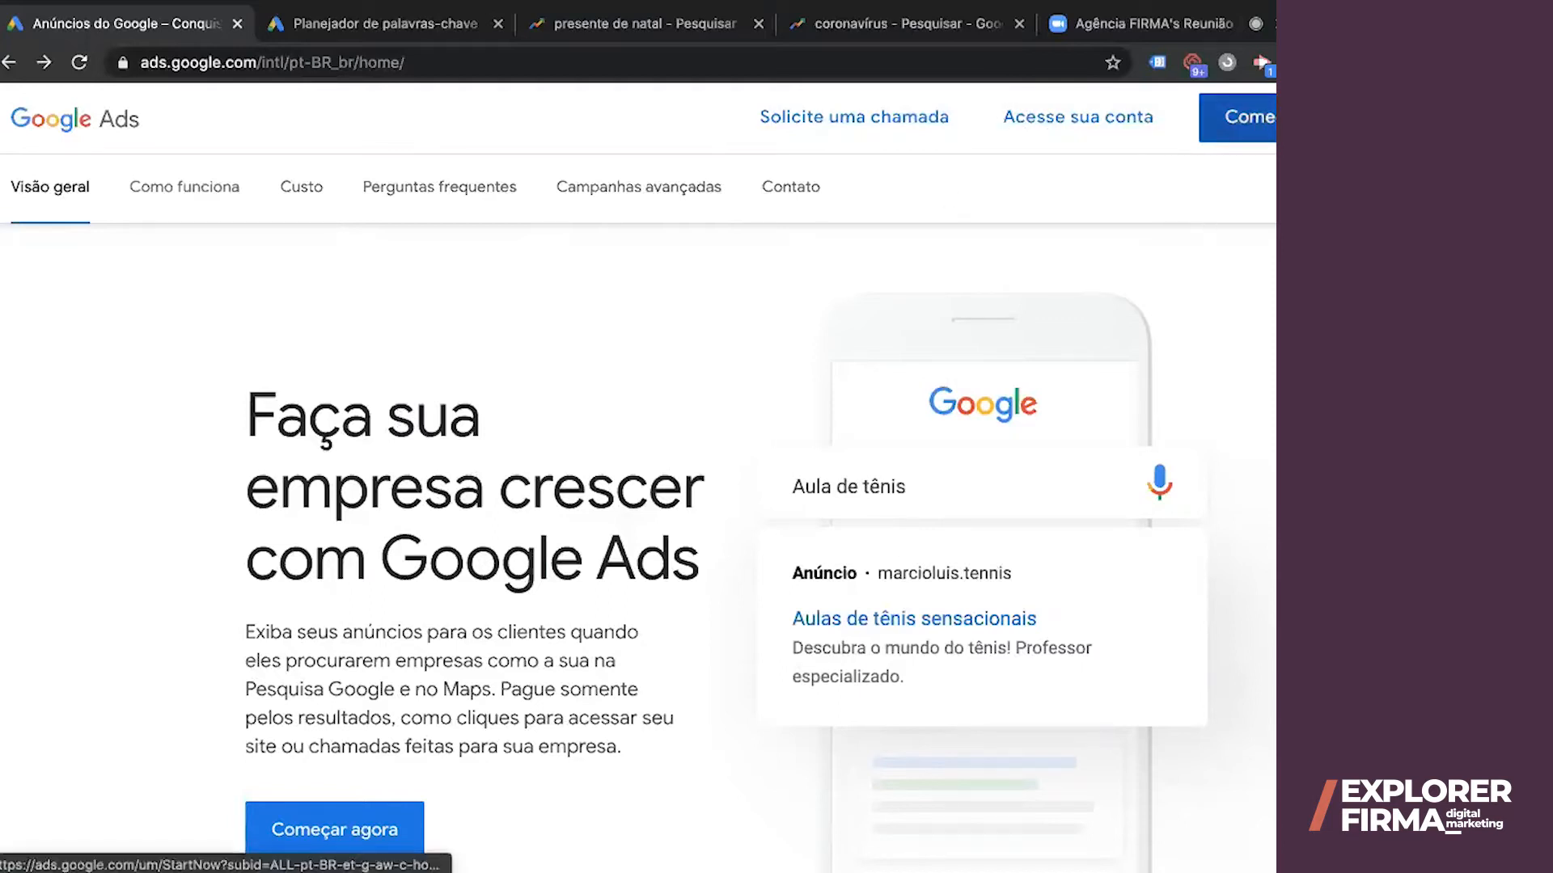
Open the Keyword Planner page and examine the tools and settings categories through Planejamento, plus the available report types
{"action": "left_click", "coordinate": [356, 23]}
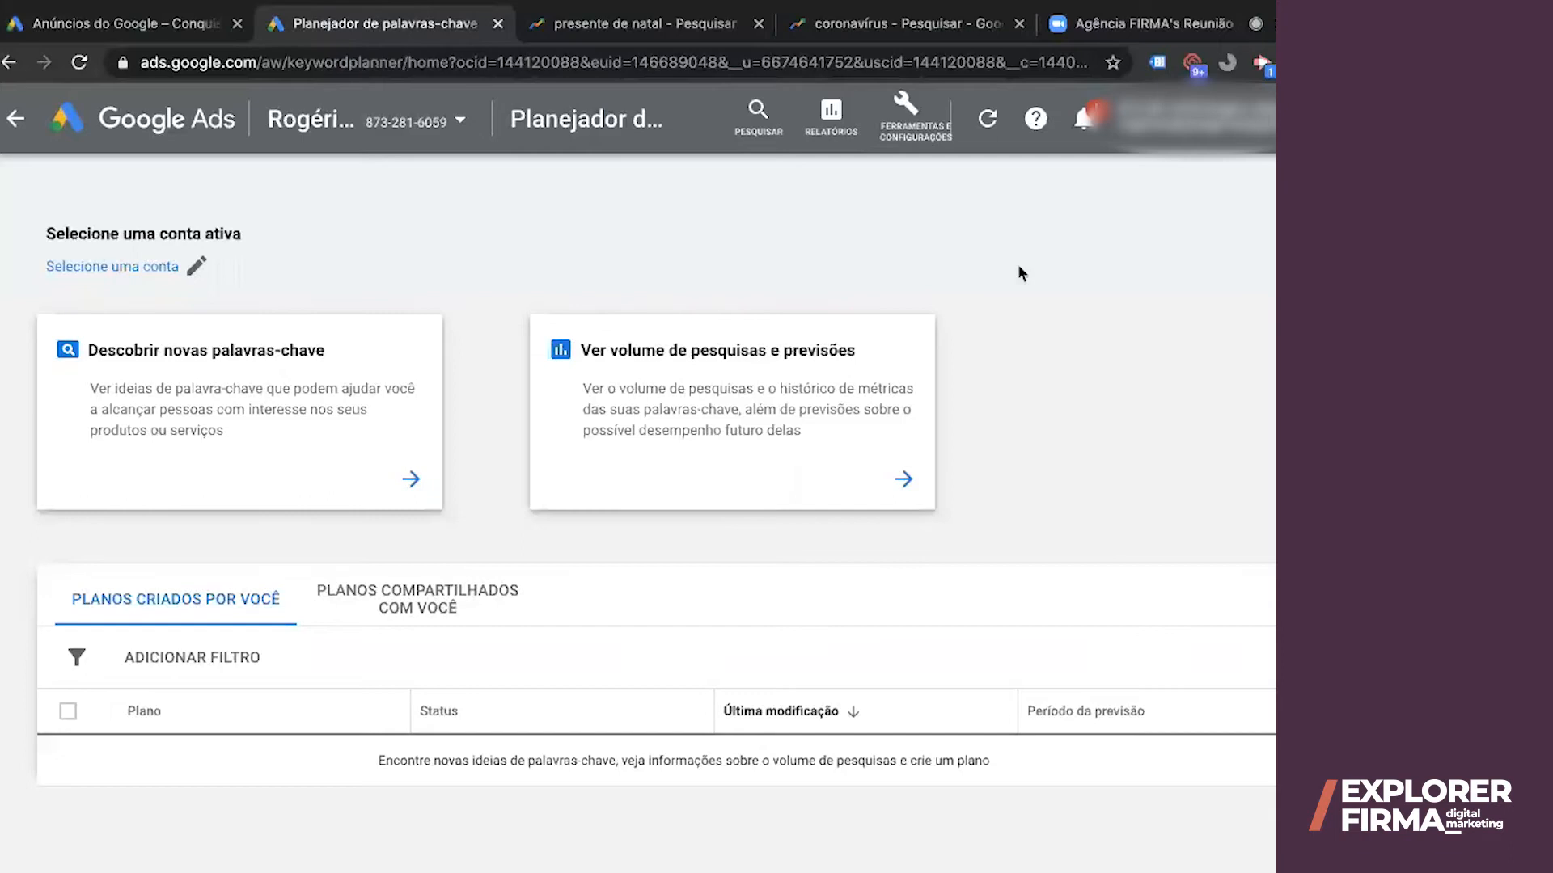
{"action": "left_click", "coordinate": [905, 113]}
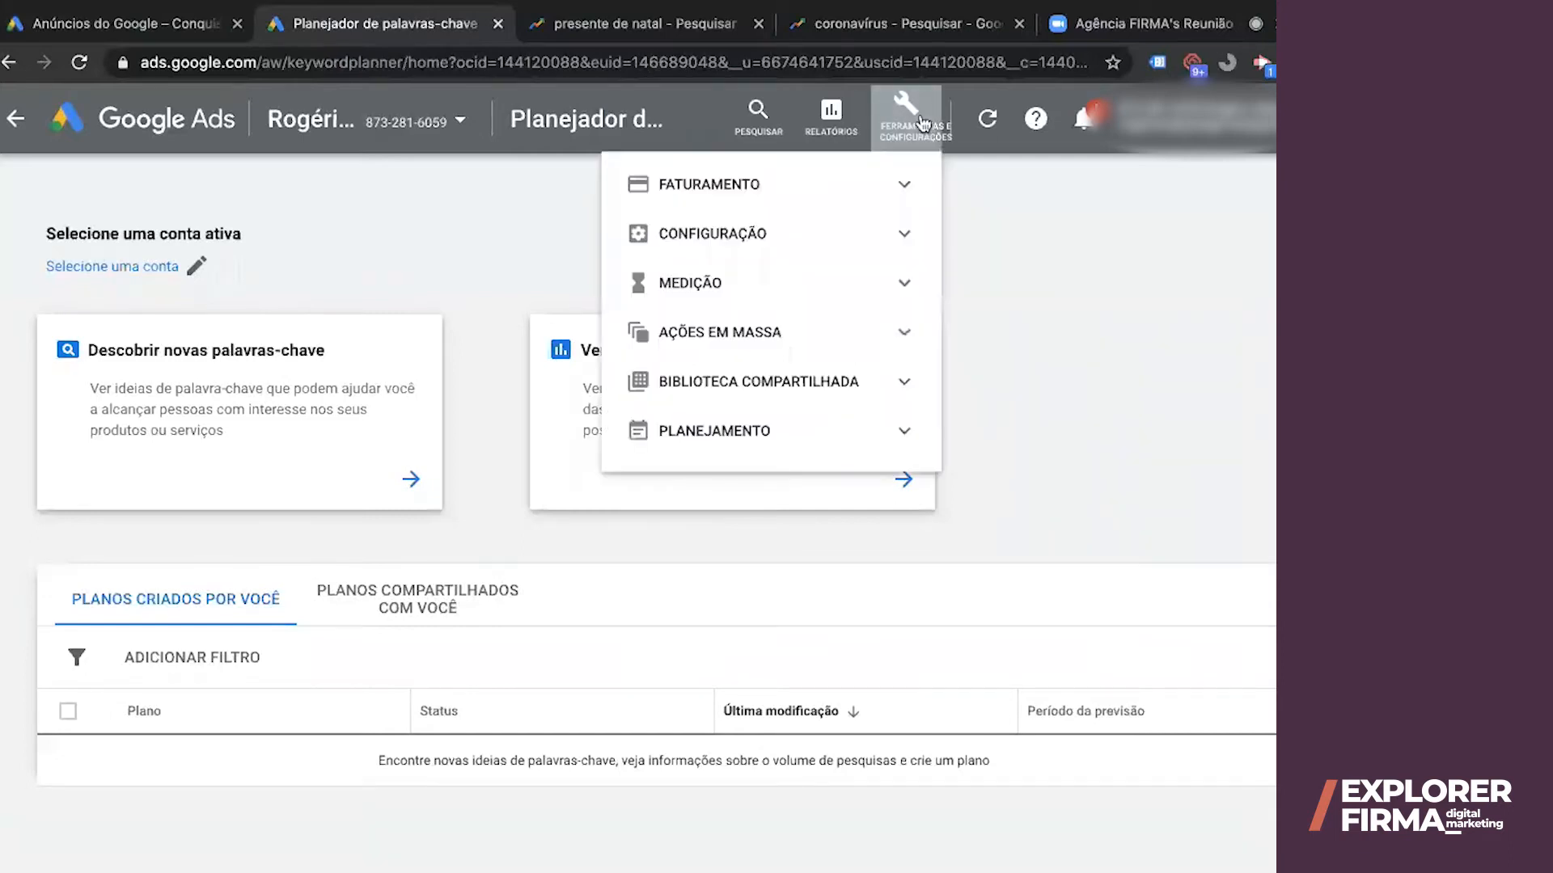
{"action": "left_click", "coordinate": [855, 193]}
{"action": "left_click", "coordinate": [813, 192]}
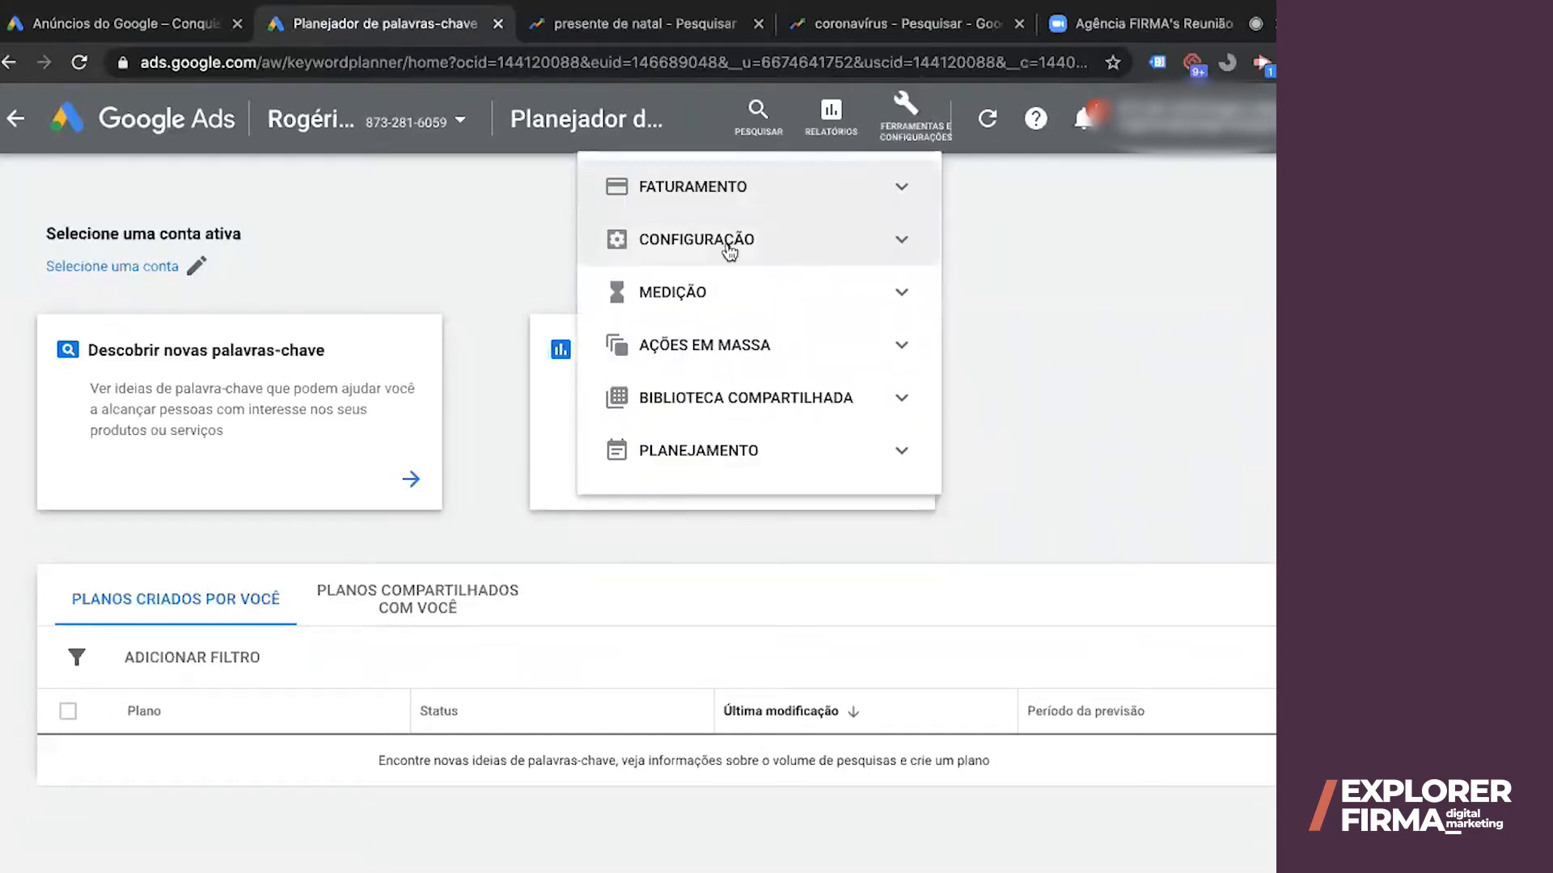
{"action": "left_click", "coordinate": [730, 251]}
{"action": "left_click", "coordinate": [728, 246]}
{"action": "left_click", "coordinate": [694, 313]}
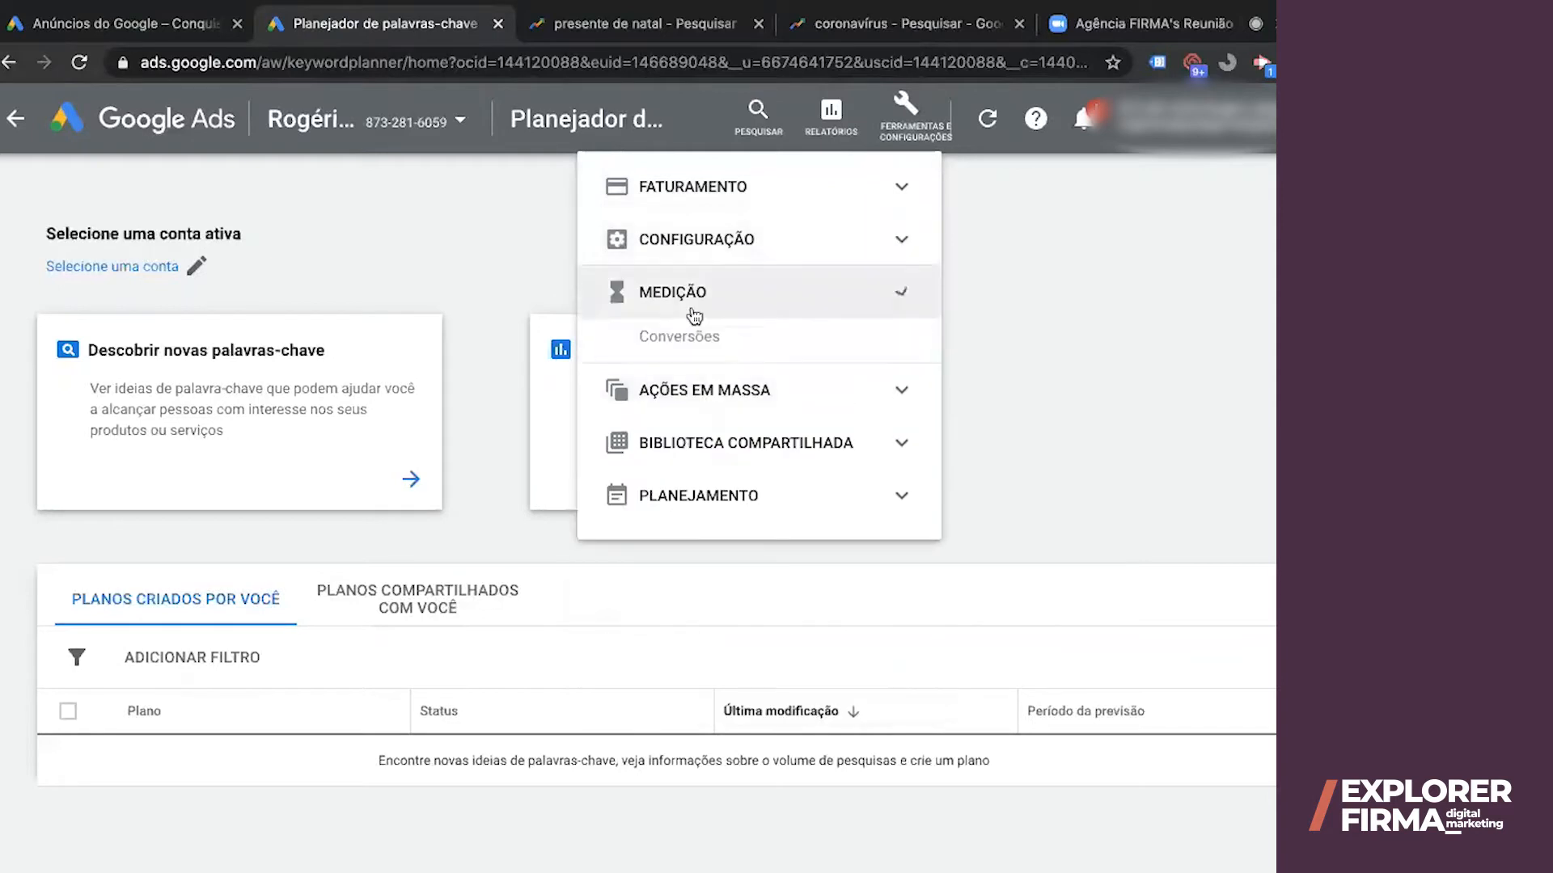
{"action": "left_click", "coordinate": [695, 305]}
{"action": "left_click", "coordinate": [699, 356]}
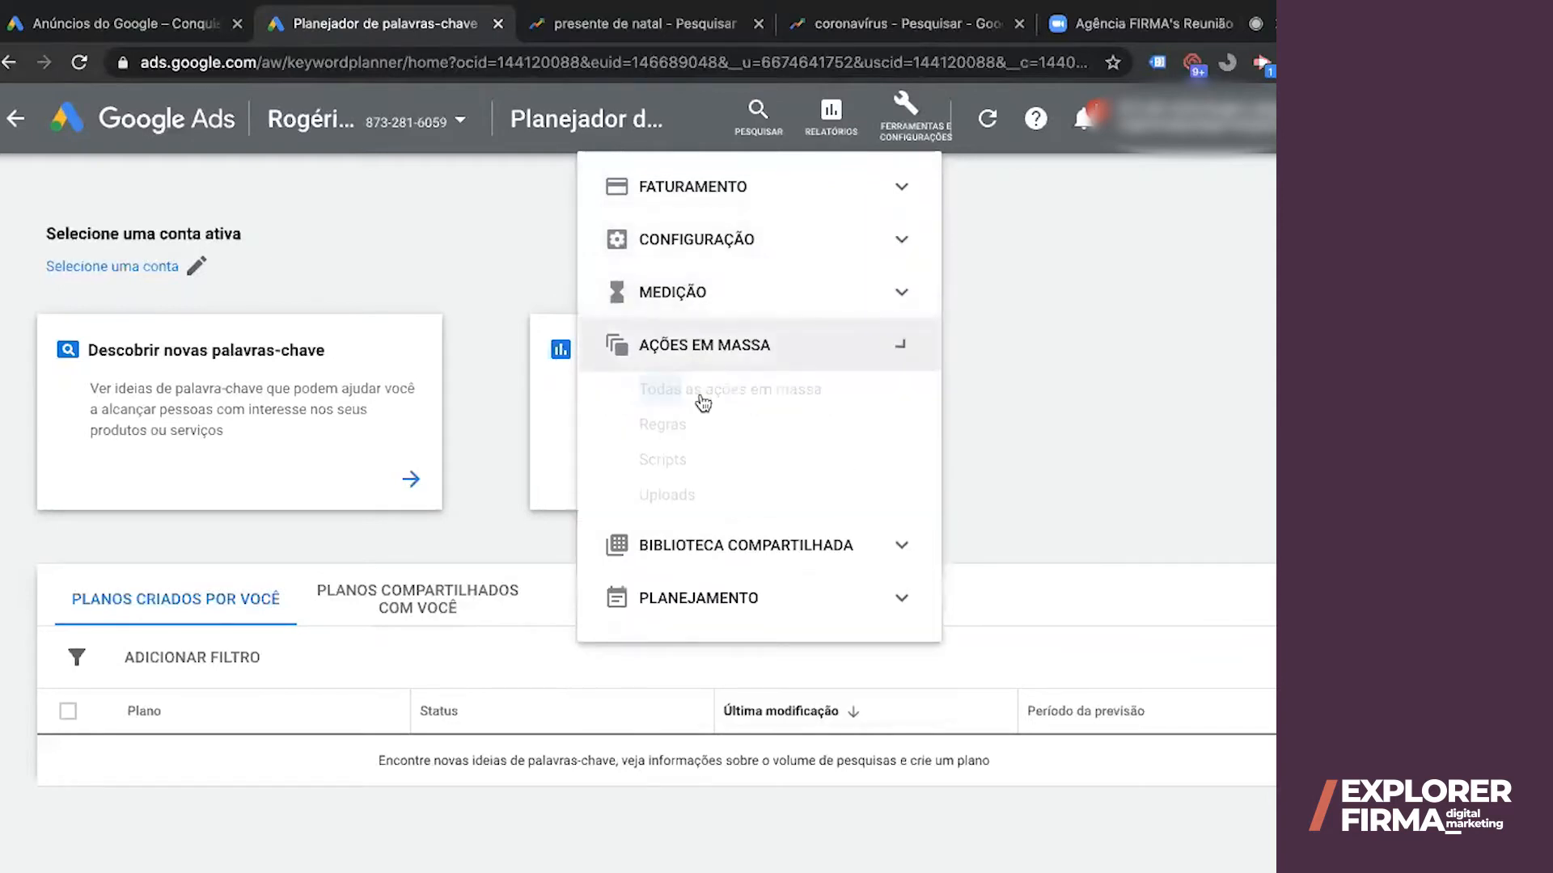
{"action": "left_click", "coordinate": [727, 545]}
{"action": "left_click", "coordinate": [695, 606]}
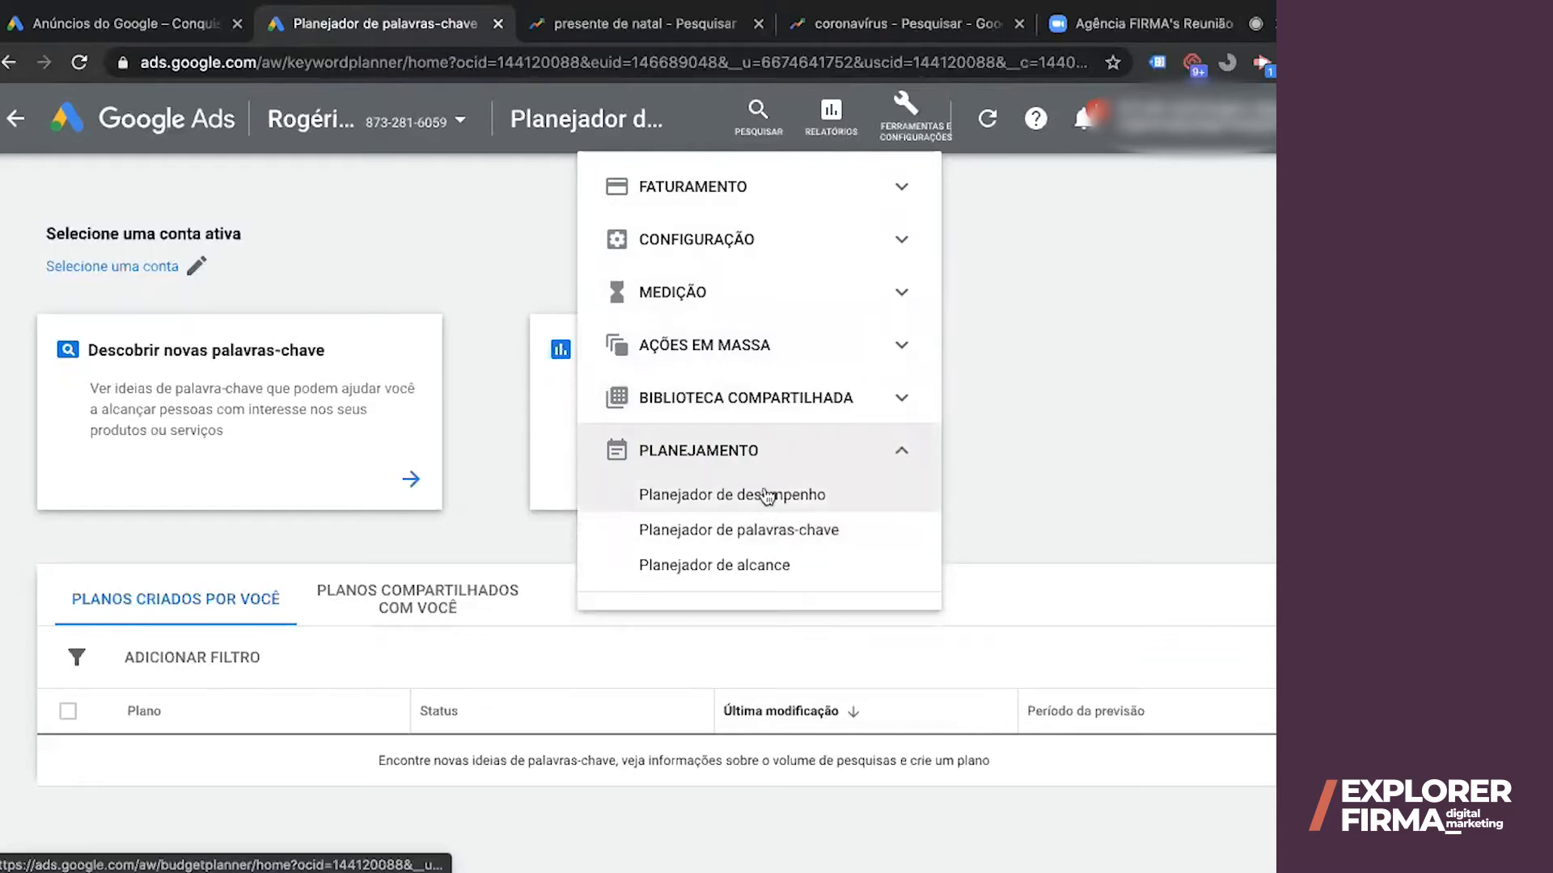
{"action": "left_click", "coordinate": [1028, 372]}
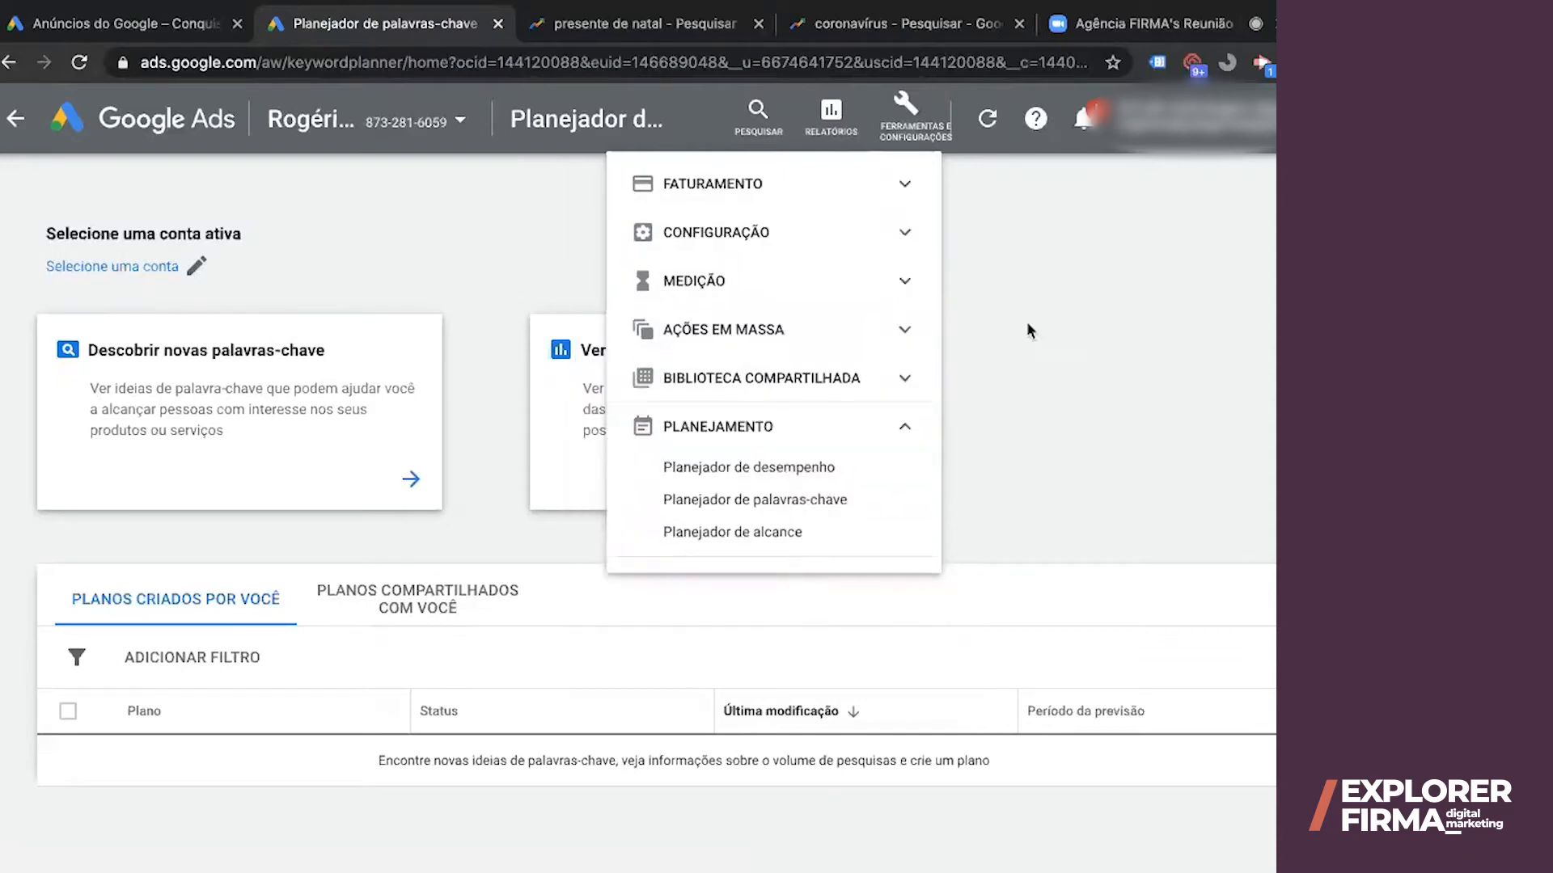
{"action": "left_click", "coordinate": [831, 121]}
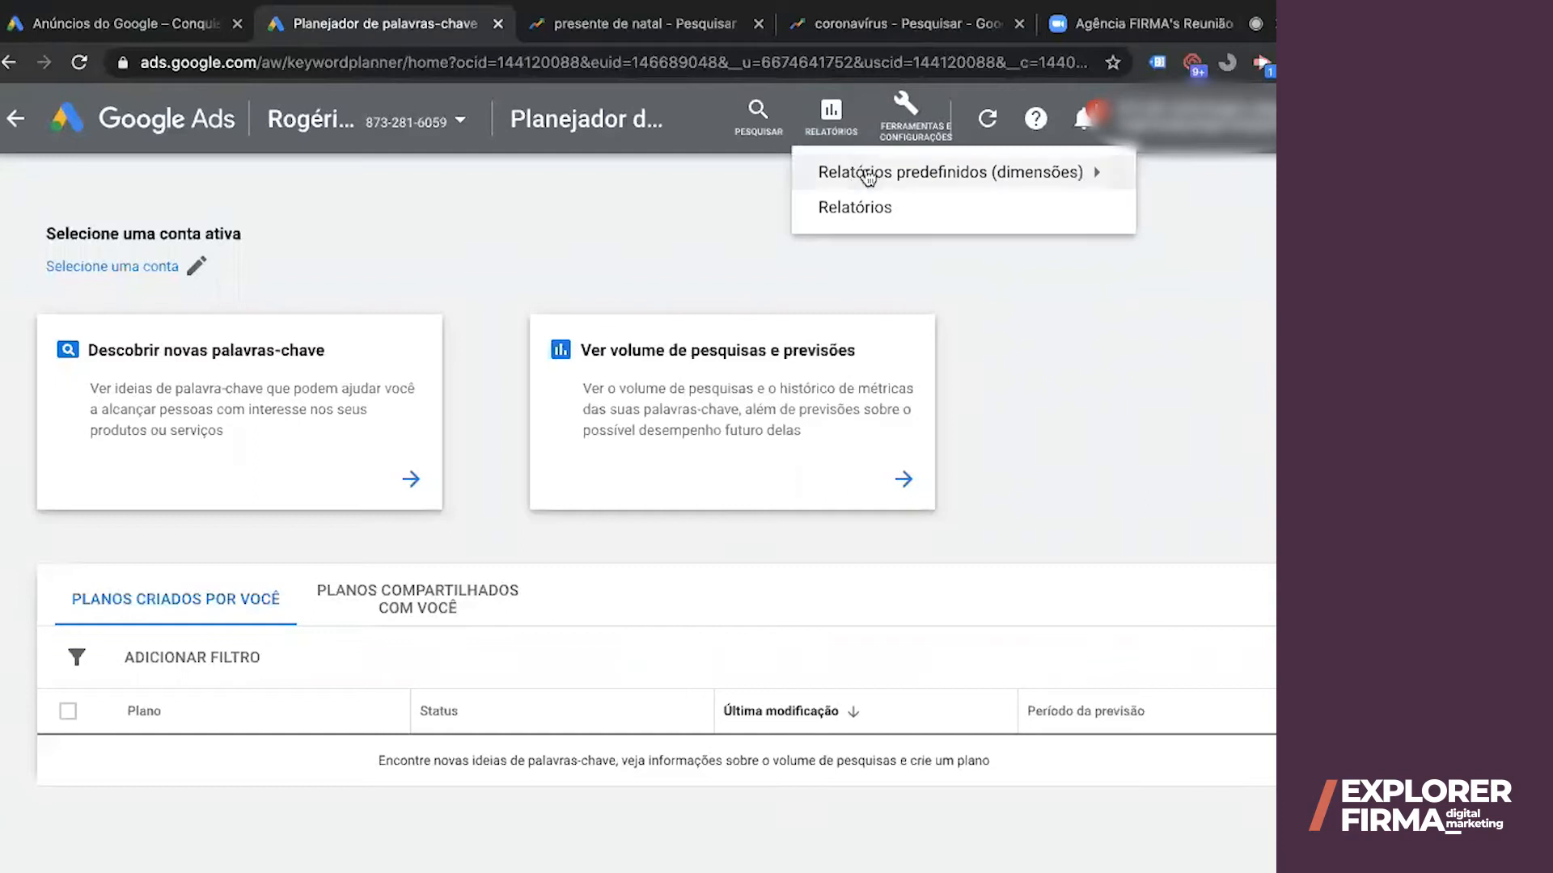
{"action": "left_click", "coordinate": [930, 171]}
{"action": "left_click", "coordinate": [726, 212]}
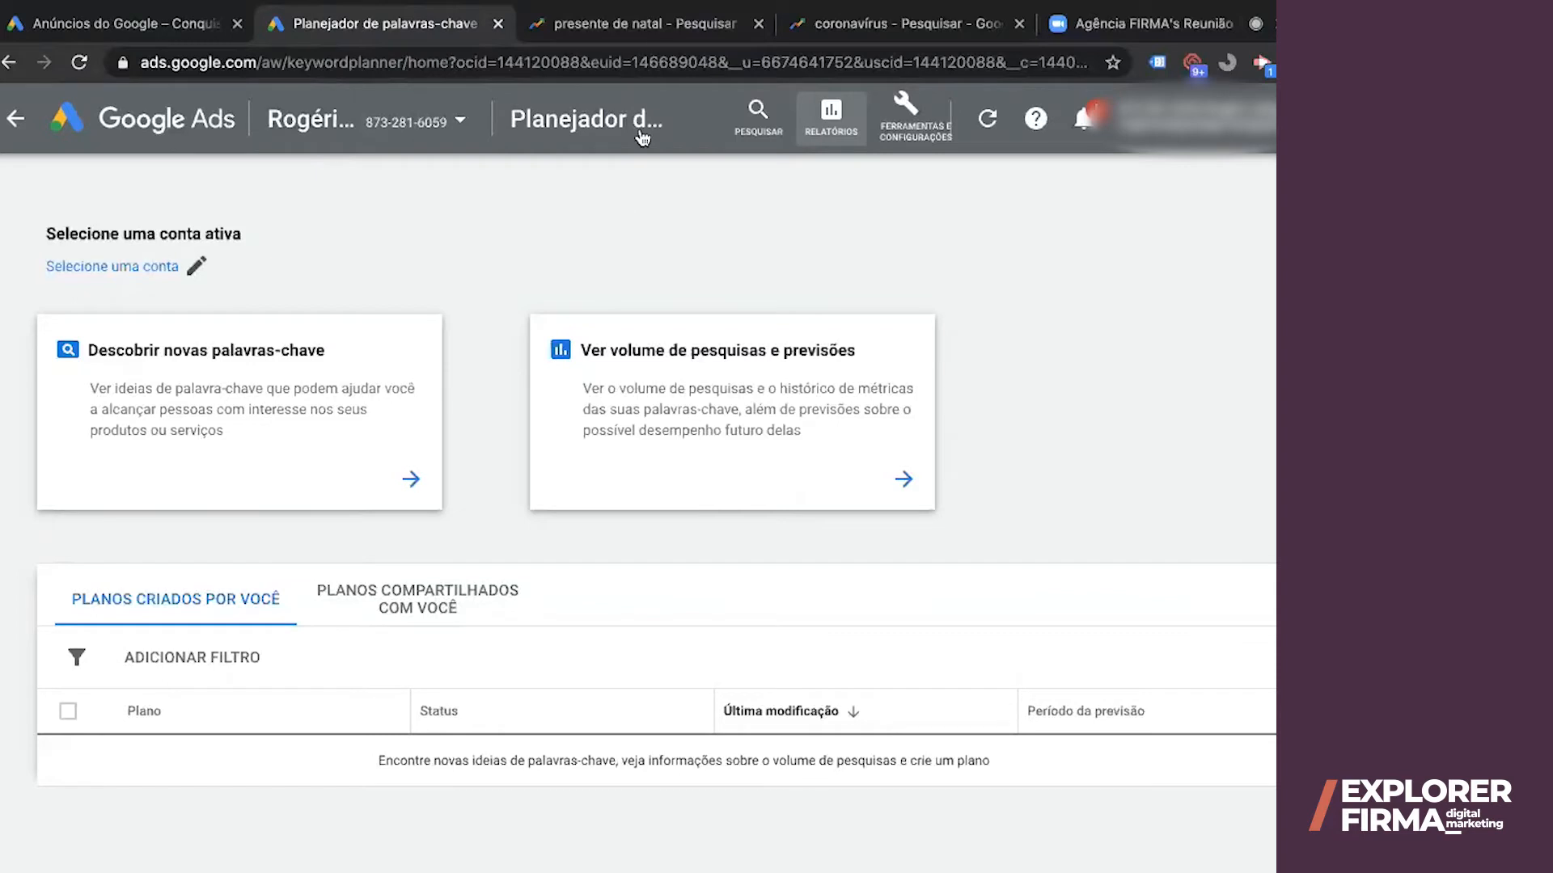
Switch to the Google Trends page for "presente de natal" and set its time range to Nos últimos 5 anos
{"action": "left_click", "coordinate": [646, 33]}
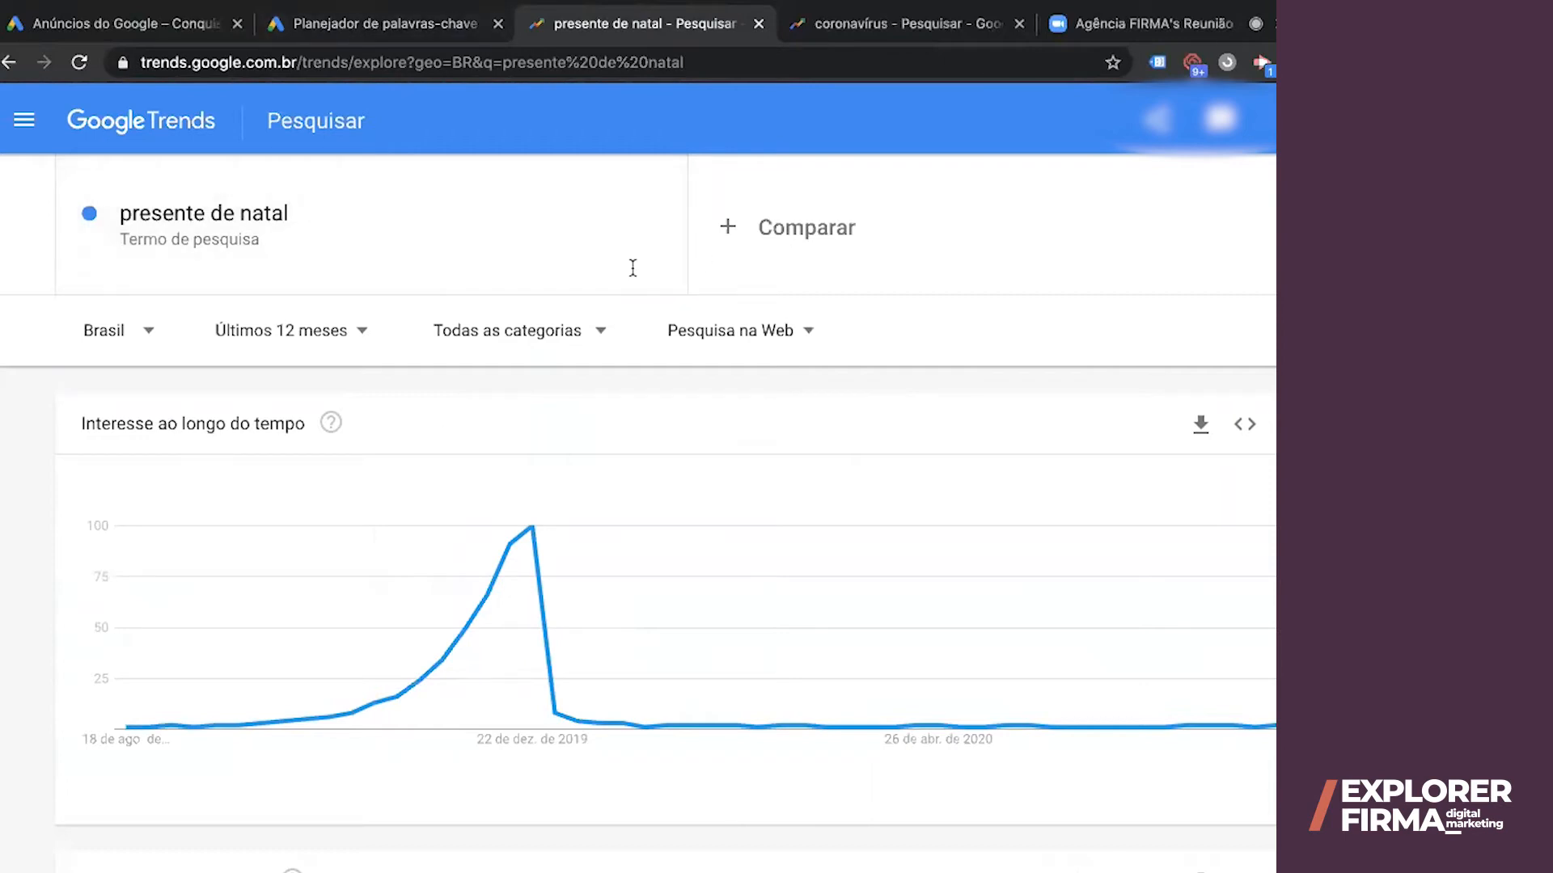
{"action": "left_click", "coordinate": [306, 338]}
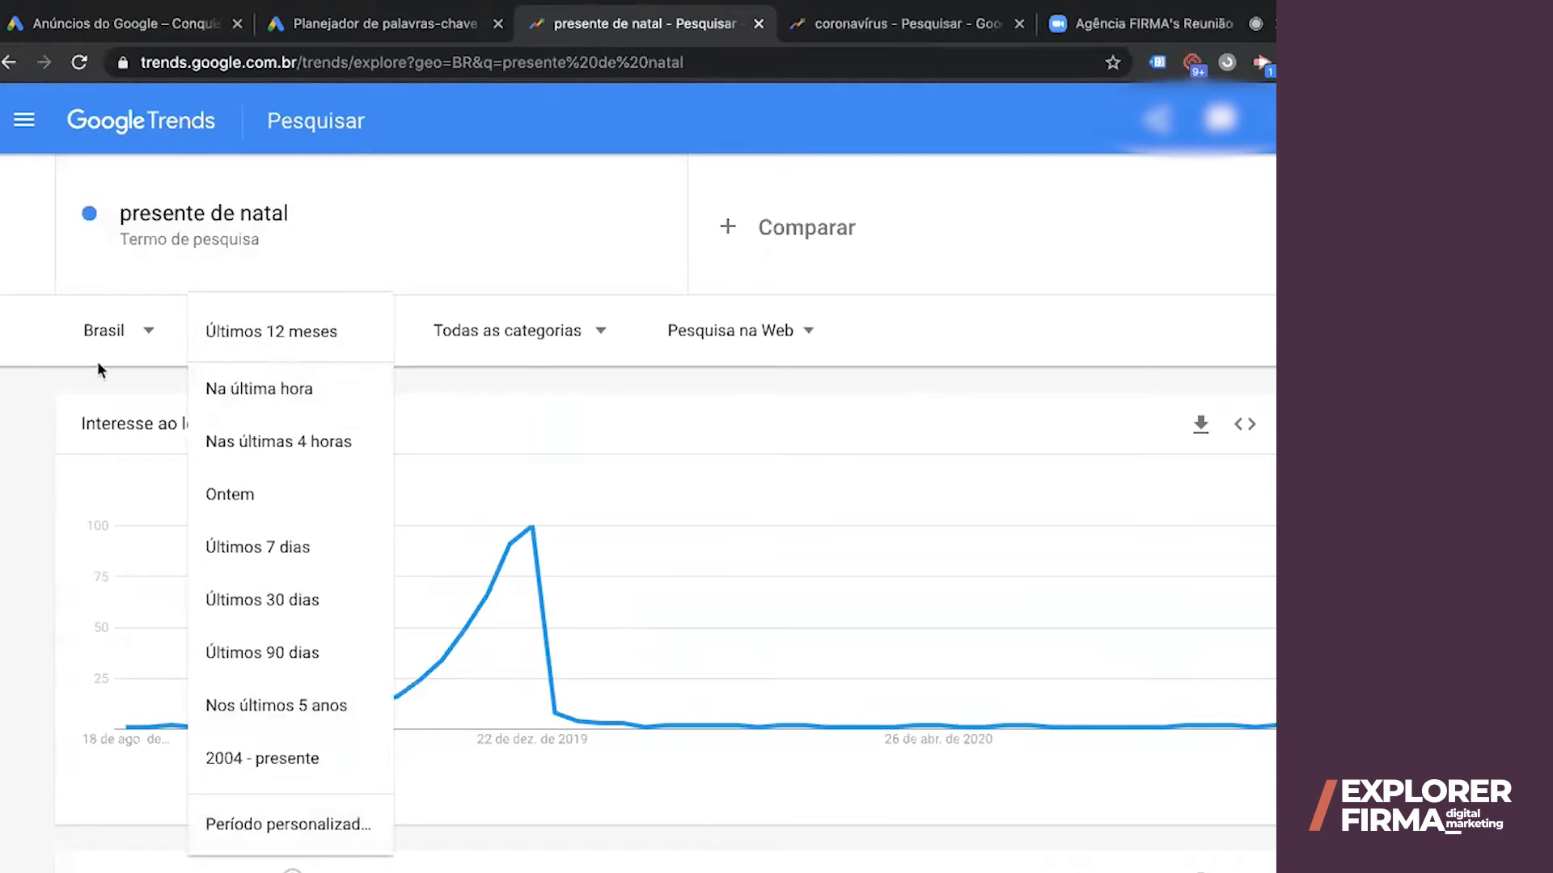
{"action": "left_click", "coordinate": [28, 387]}
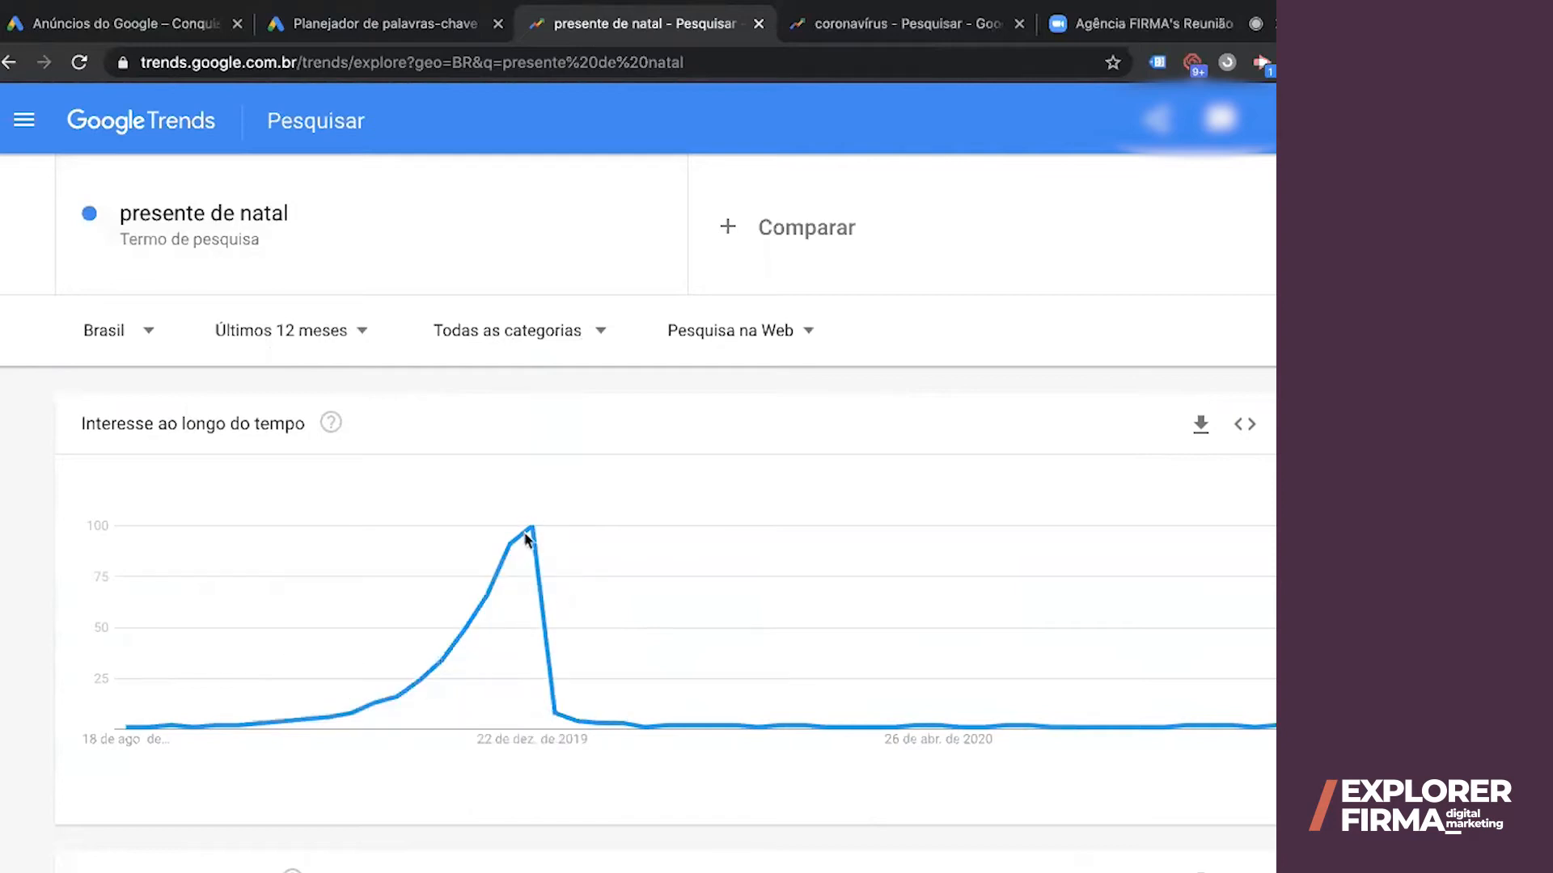
{"action": "mouse_move", "coordinate": [529, 537]}
{"action": "left_click", "coordinate": [286, 335]}
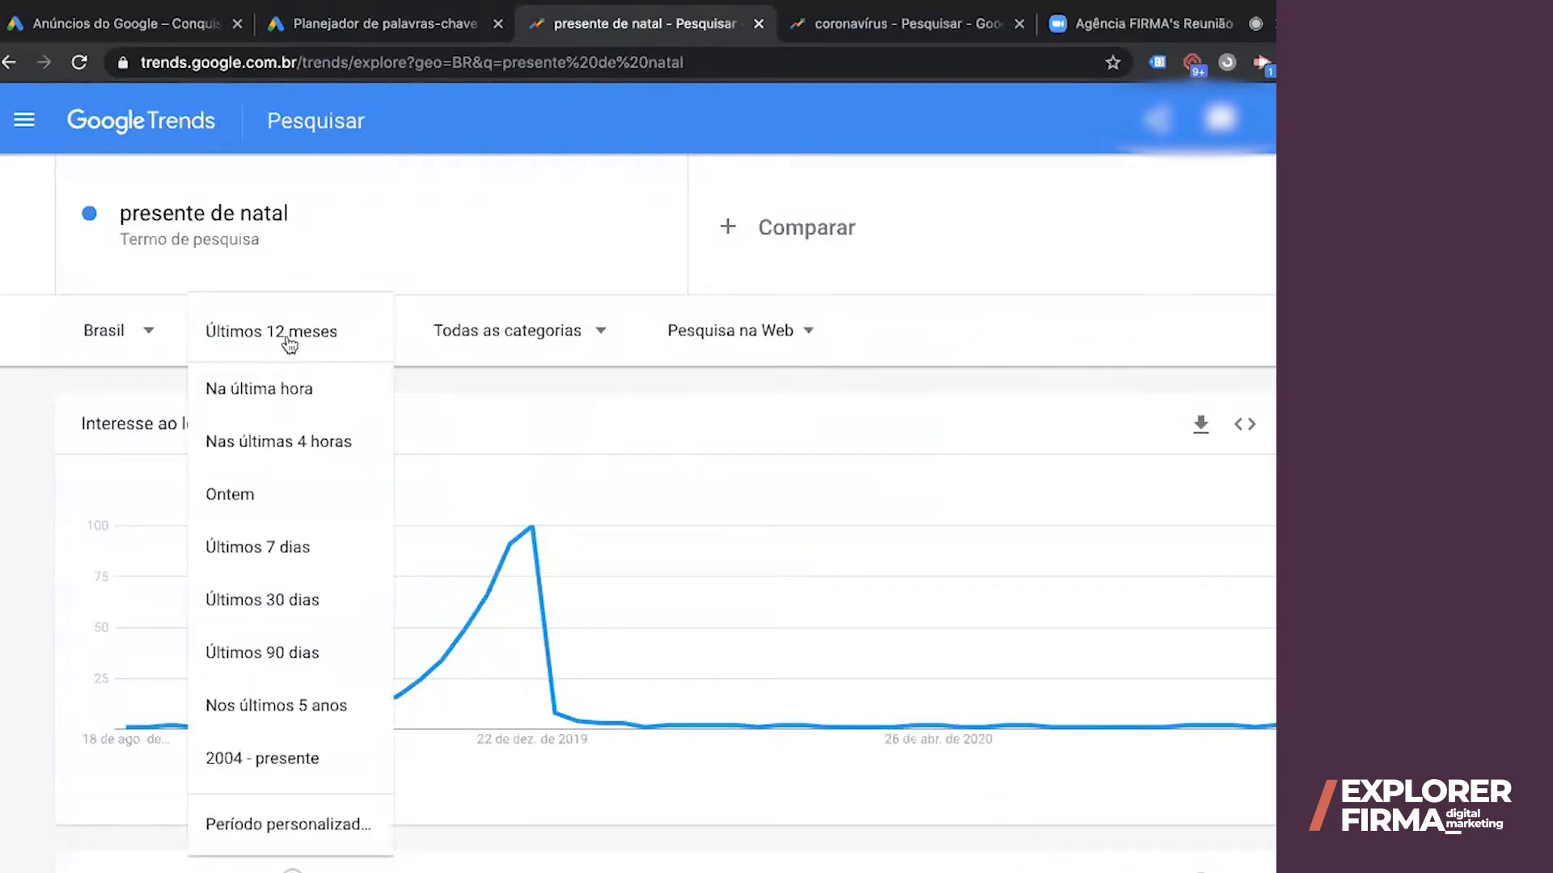
{"action": "left_click", "coordinate": [274, 709]}
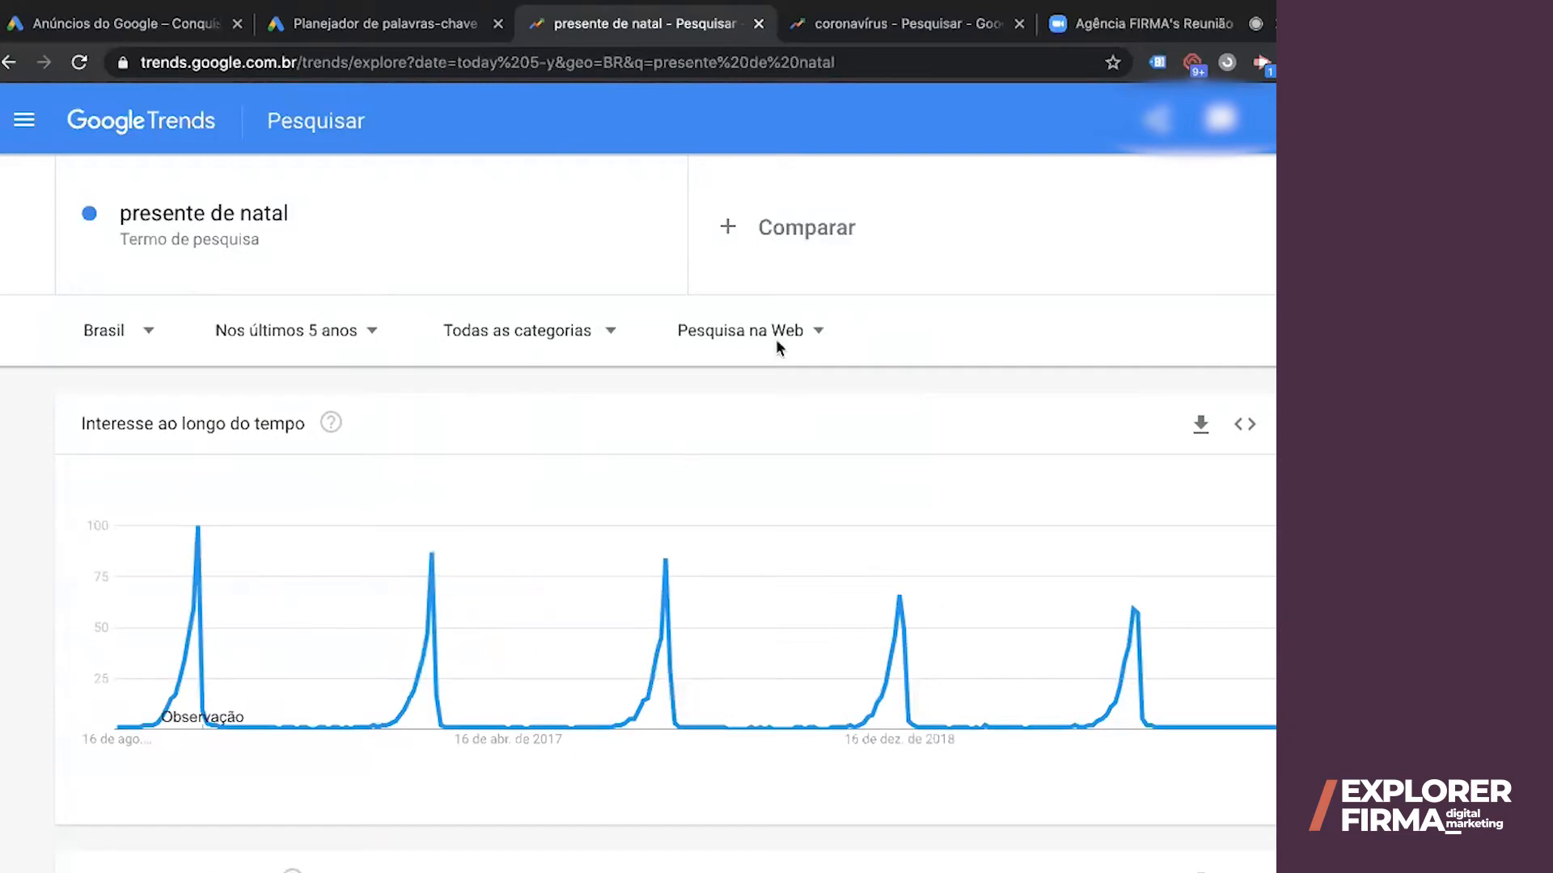
Examine the interest peak on the "coronavírus" Trends page and replace its search term with "enem"
{"action": "left_click", "coordinate": [876, 21]}
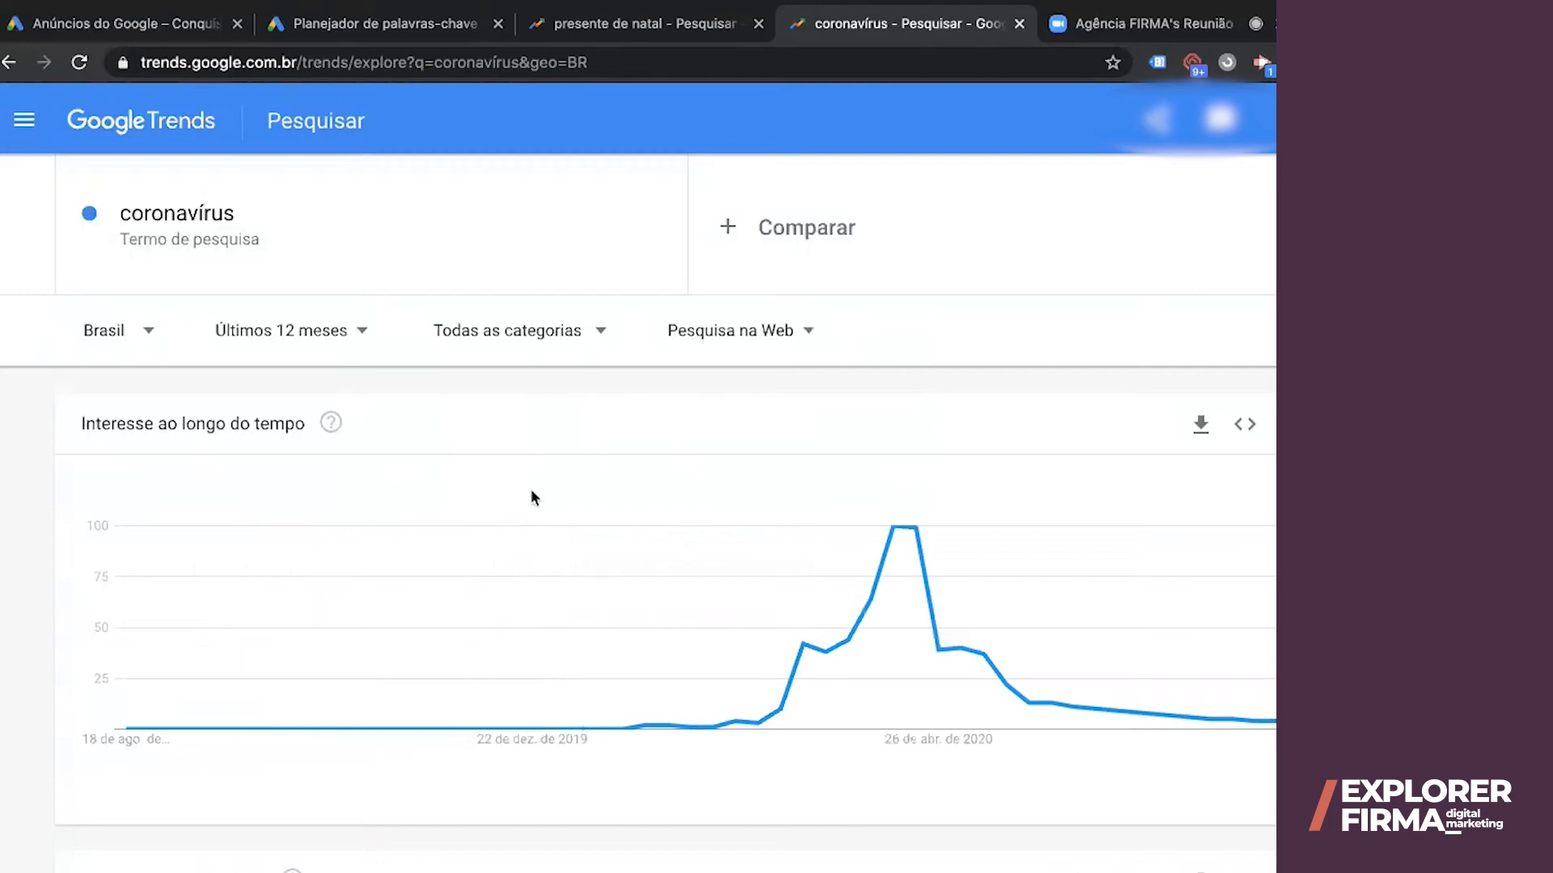
{"action": "mouse_move", "coordinate": [897, 533]}
{"action": "left_click", "coordinate": [162, 223]}
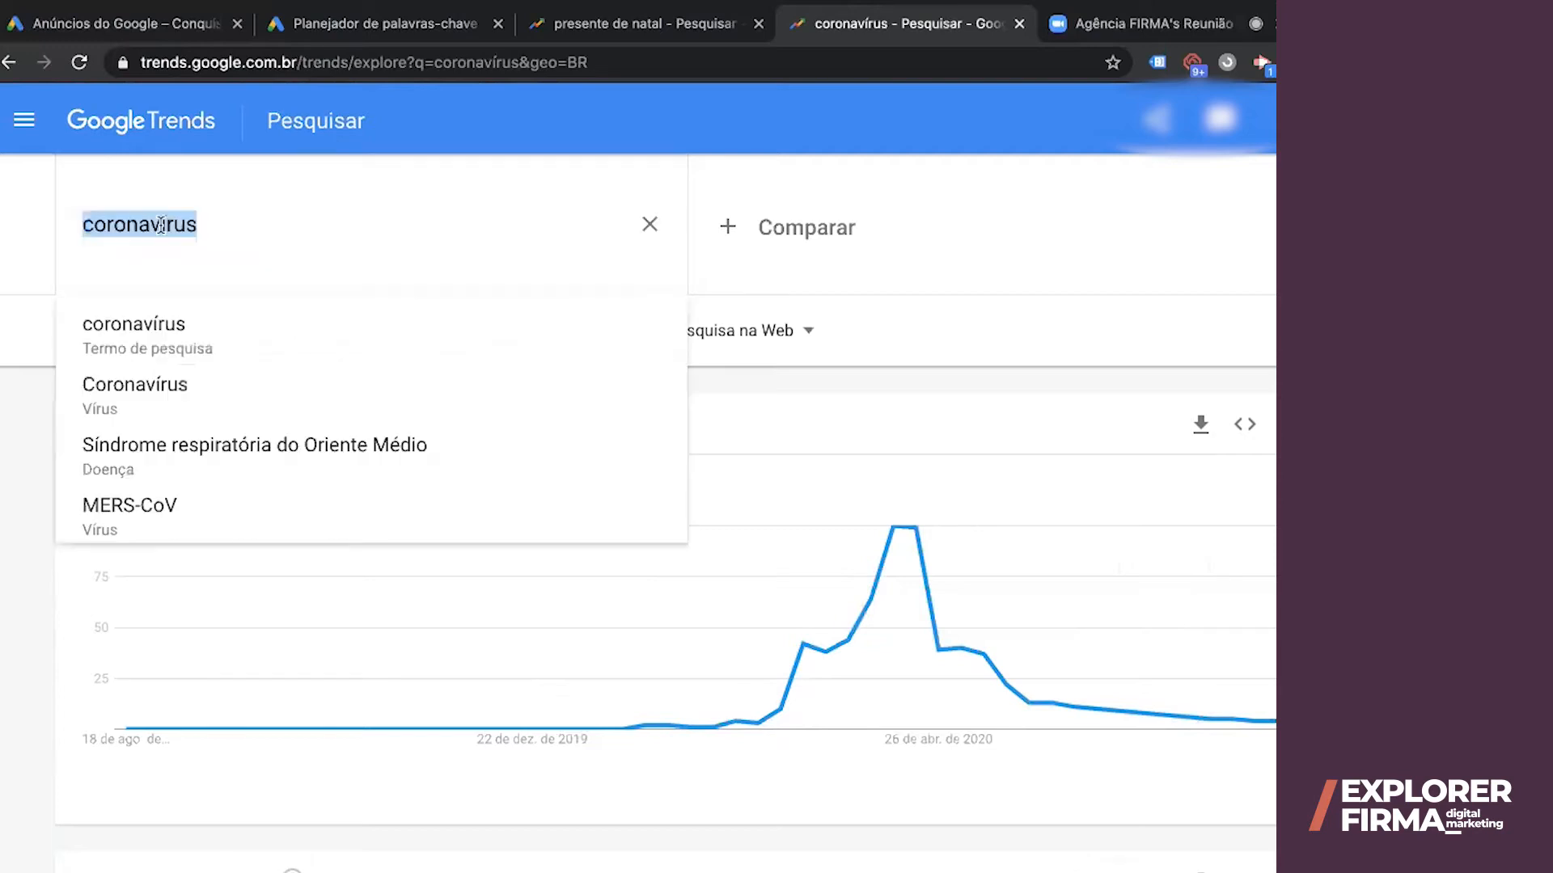
{"action": "key", "text": "BackSpace"}
{"action": "type", "text": "enem"}
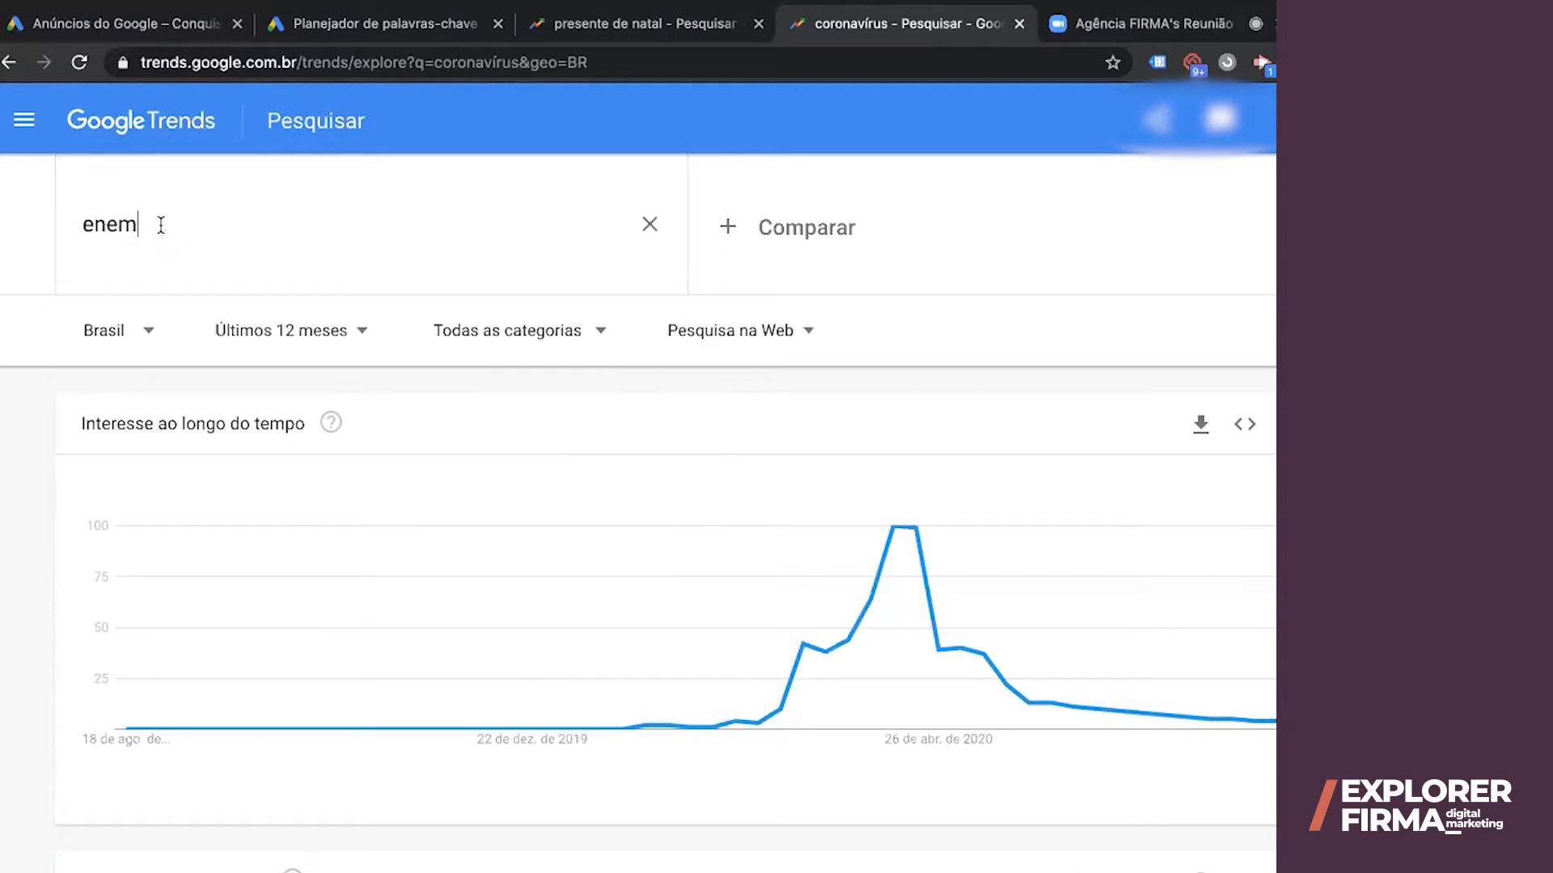
{"action": "key", "text": "Return"}
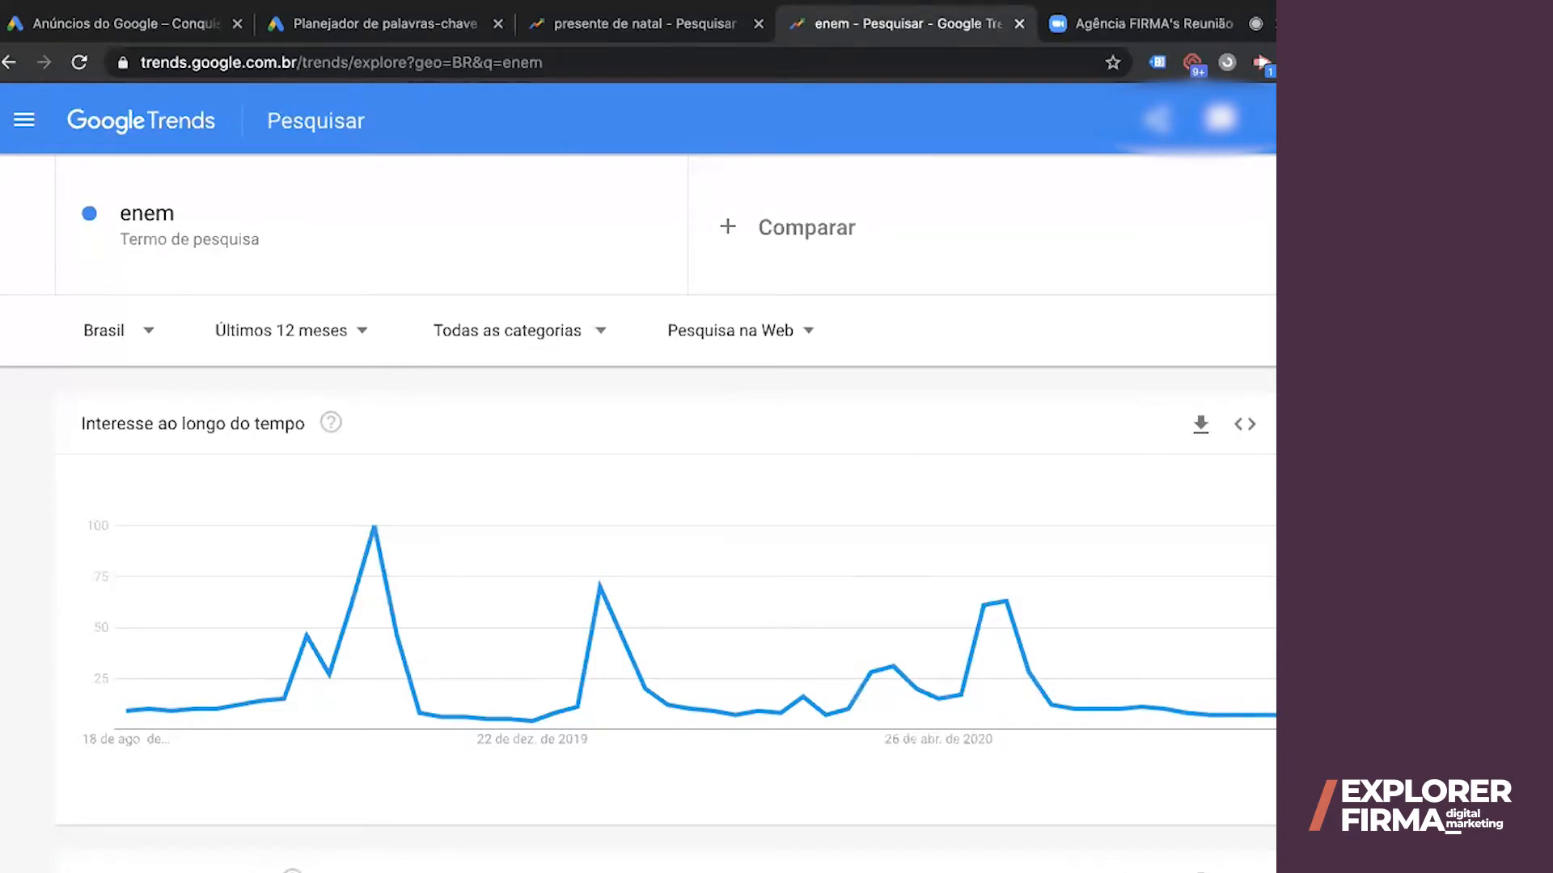
Search the trends for "lgdp" and examine its interest over time, sub-region ranking and related topics
{"action": "left_click", "coordinate": [138, 220]}
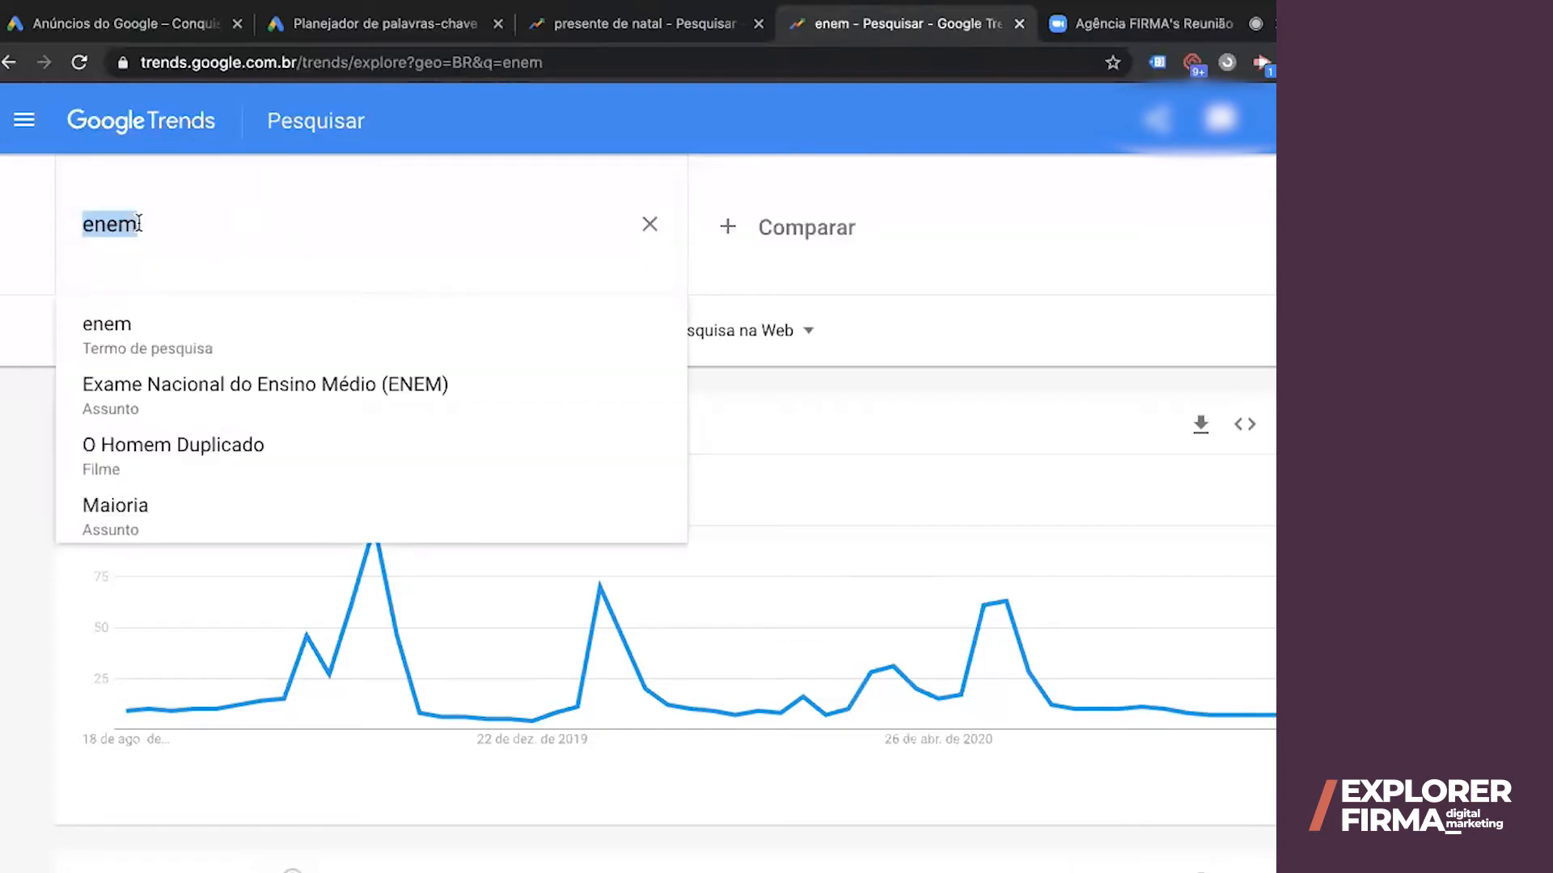
{"action": "type", "text": "lgdp"}
{"action": "key", "text": "Return"}
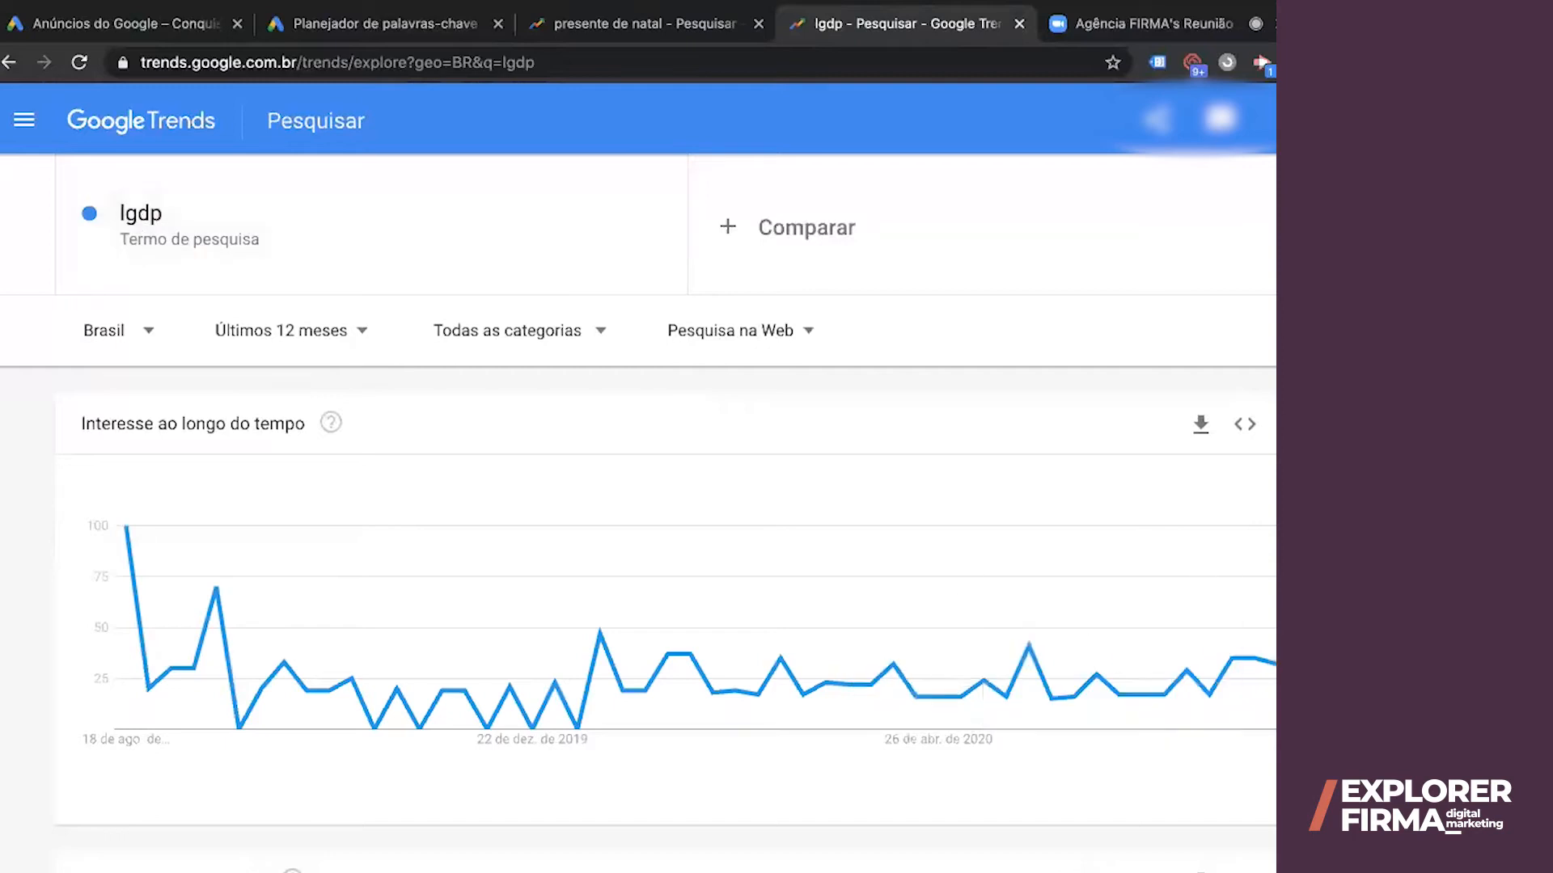
{"action": "scroll", "coordinate": [639, 525], "scroll_direction": "down", "scroll_amount": 2}
{"action": "scroll", "coordinate": [698, 605], "scroll_direction": "down", "scroll_amount": 5}
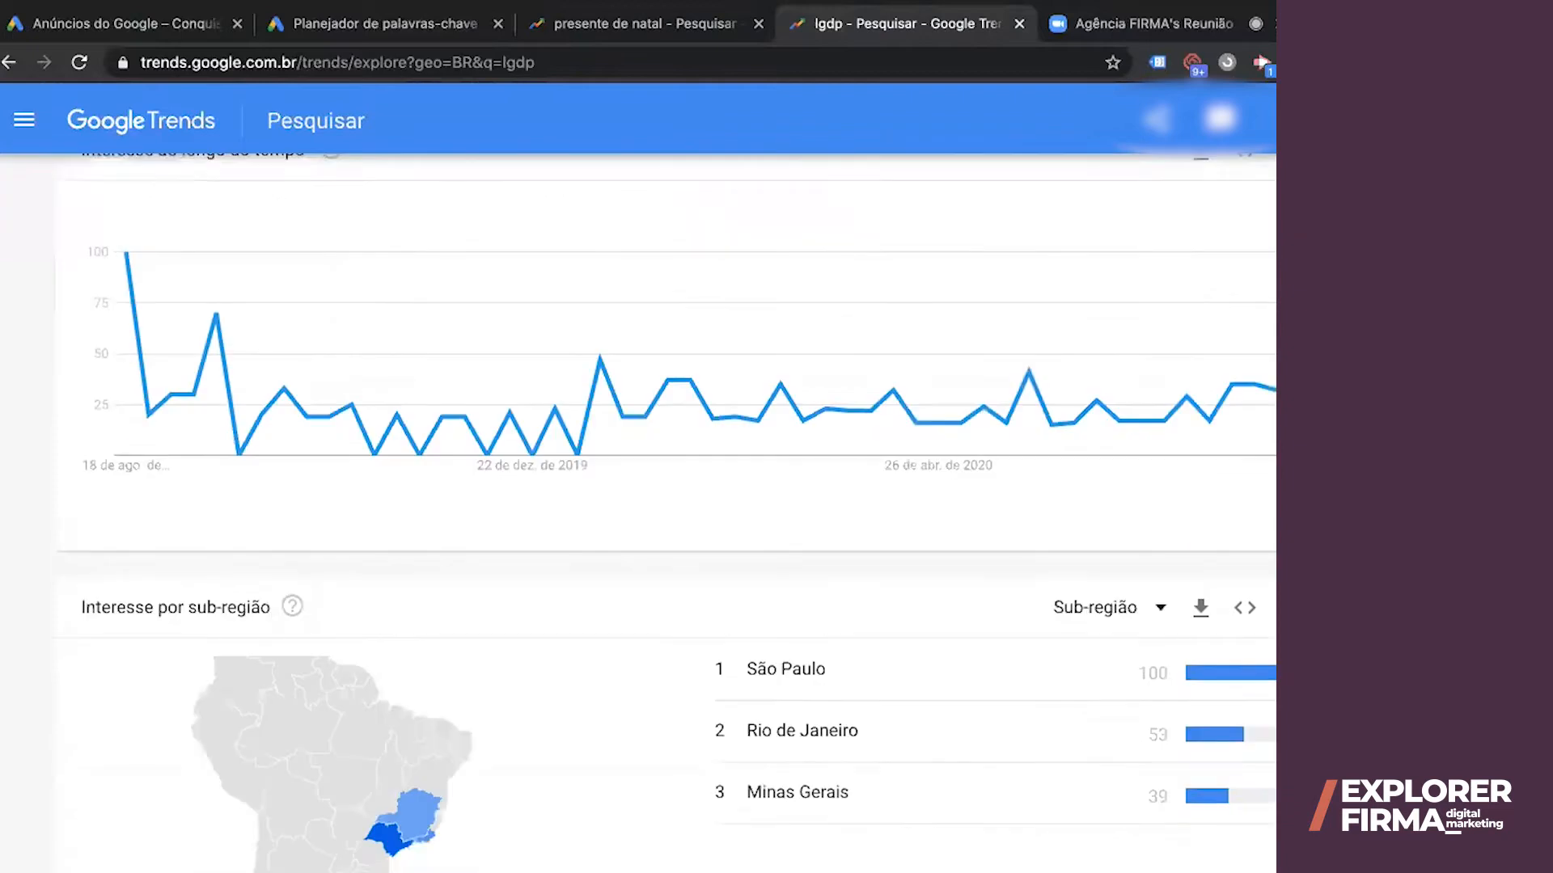
{"action": "scroll", "coordinate": [624, 526], "scroll_direction": "down", "scroll_amount": 2}
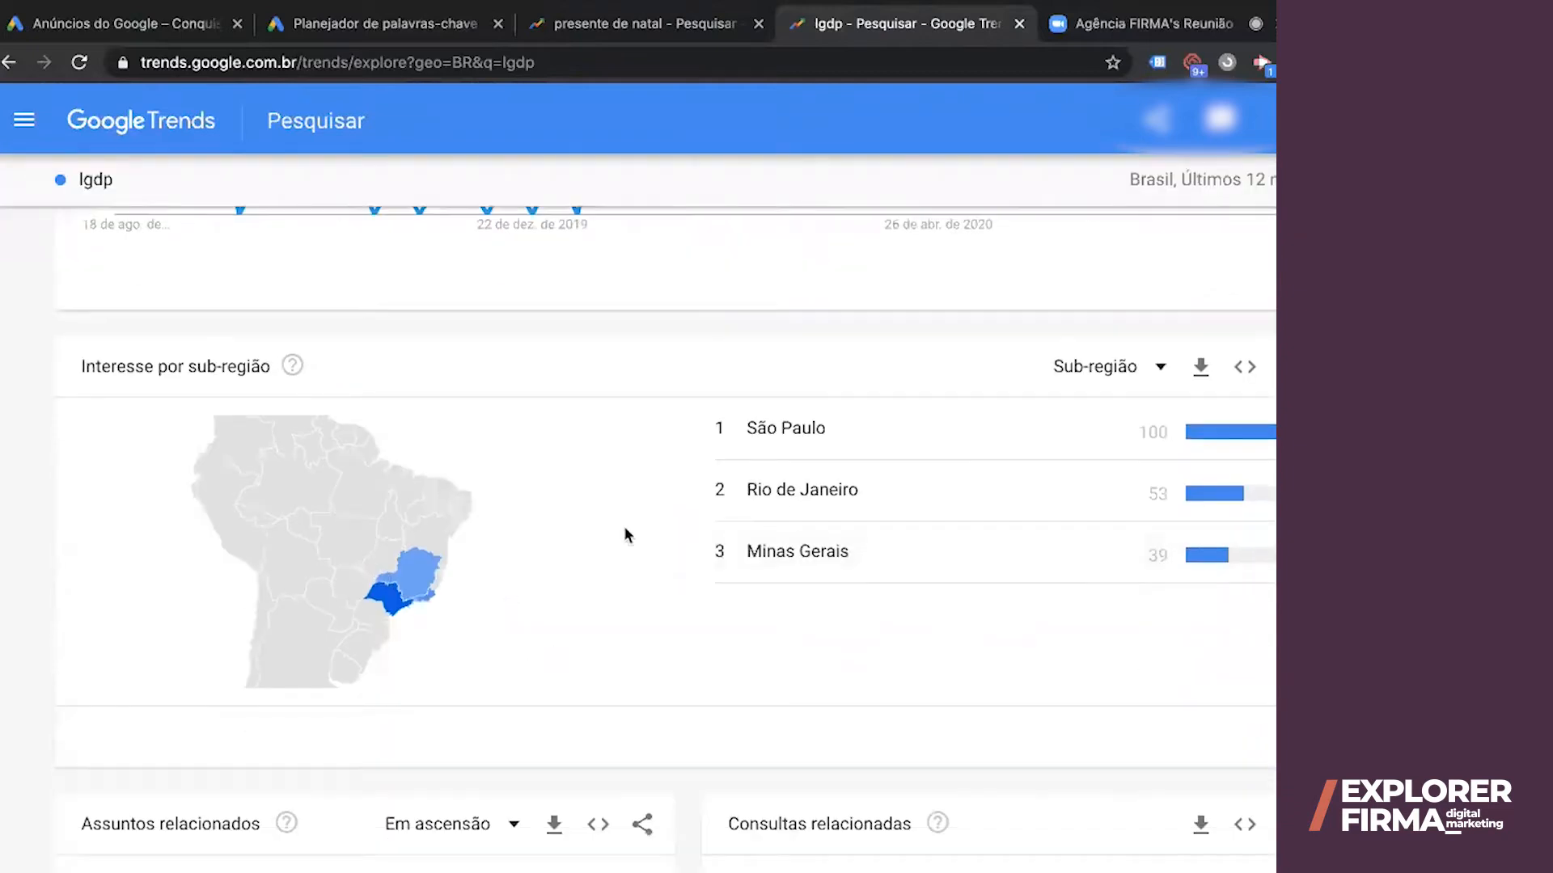
{"action": "scroll", "coordinate": [627, 478], "scroll_direction": "down", "scroll_amount": 2}
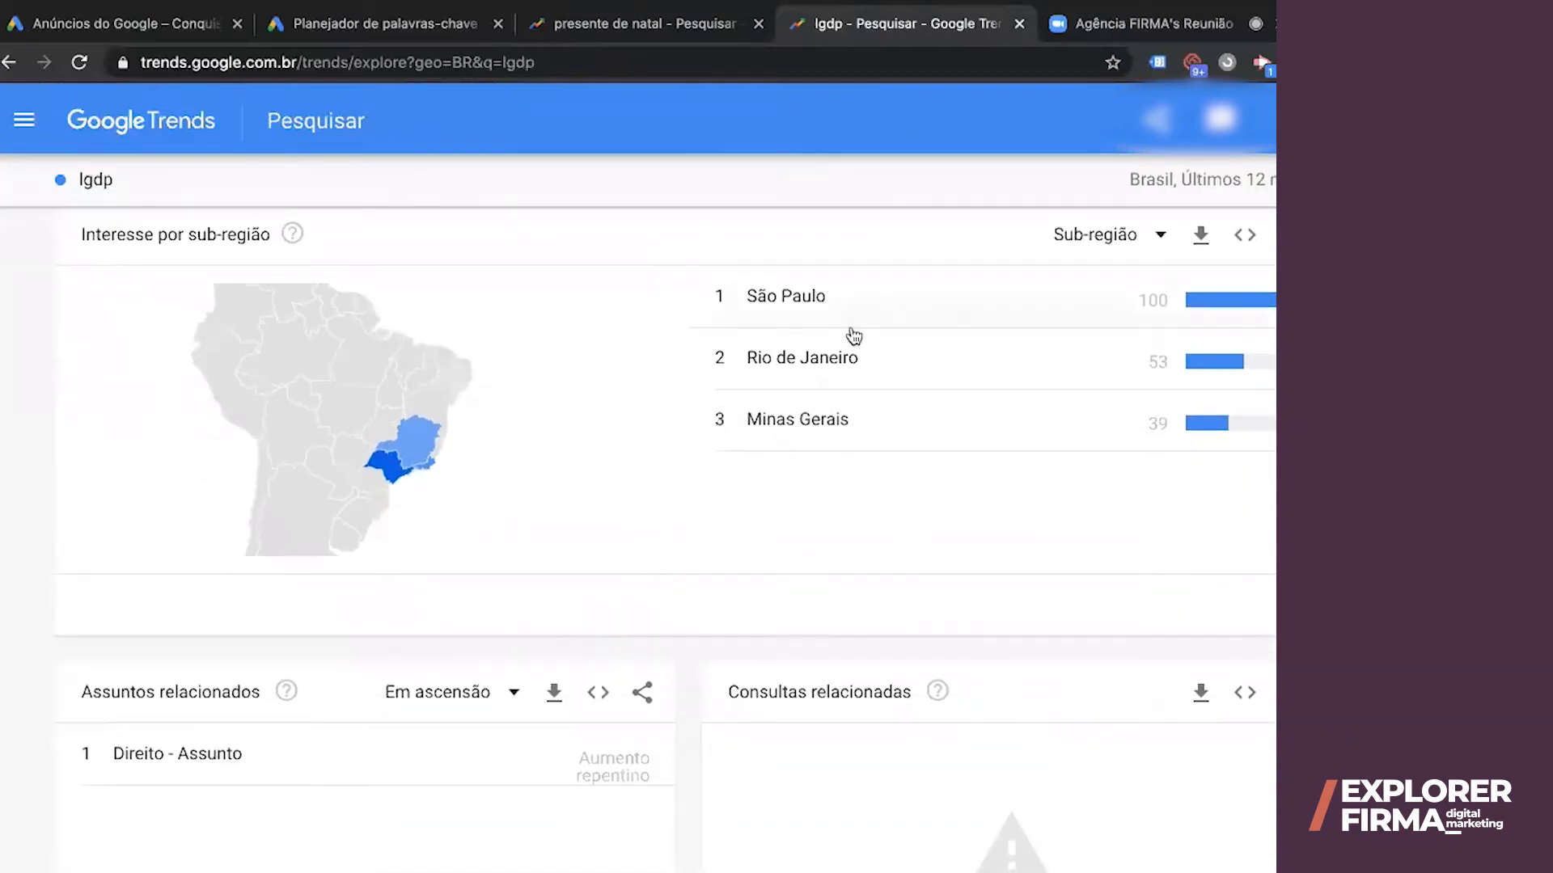
{"action": "scroll", "coordinate": [854, 335], "scroll_direction": "up", "scroll_amount": 7}
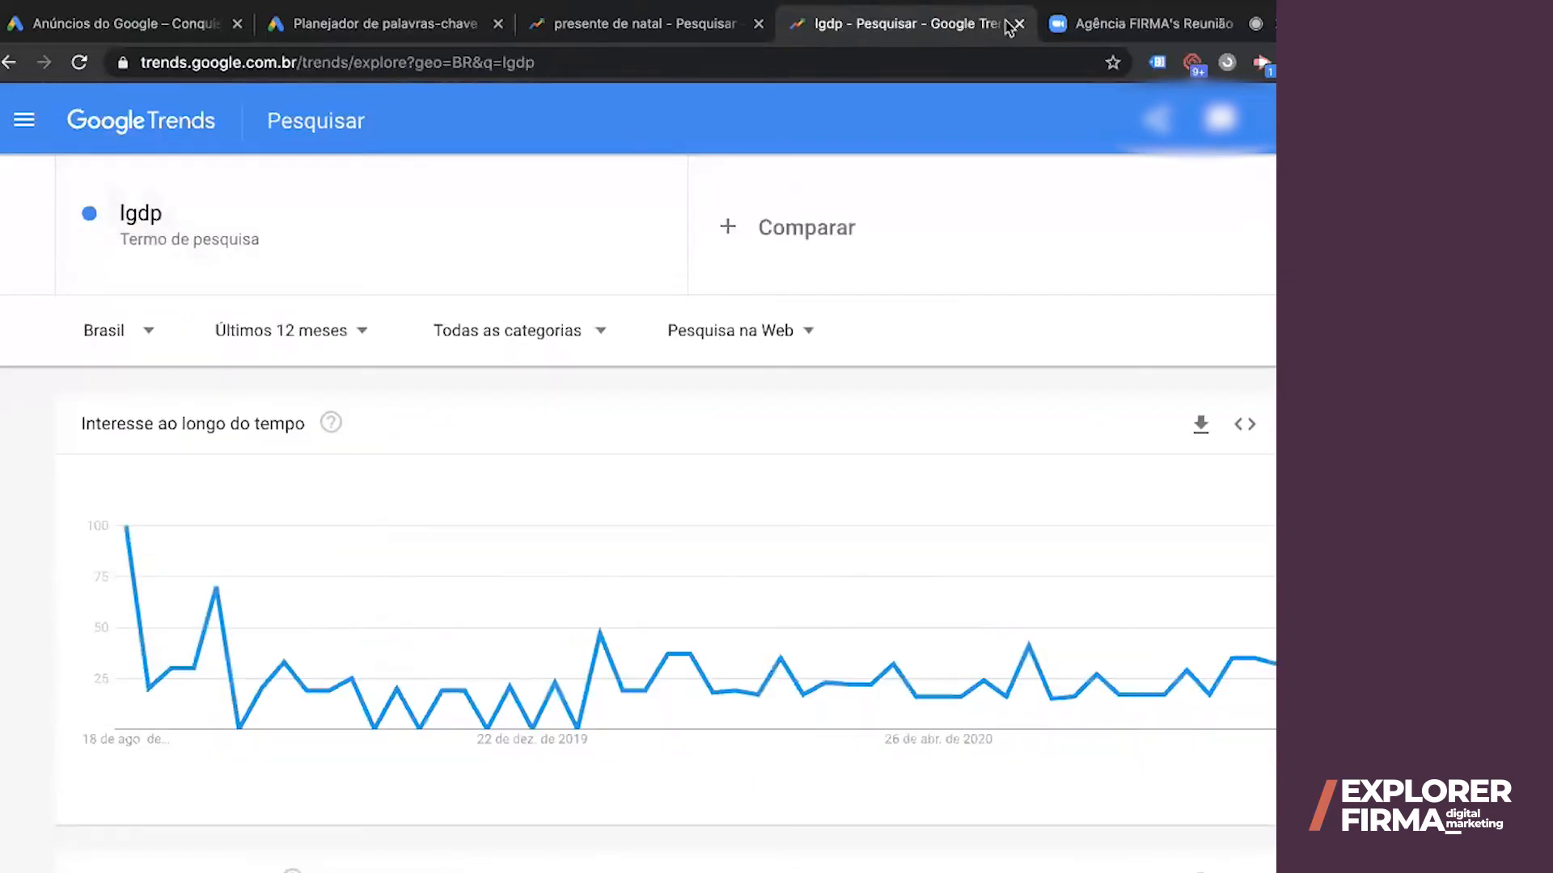
Replace the search term with "lgpd" and set the time range to Nos últimos 5 anos
{"action": "left_click", "coordinate": [124, 220]}
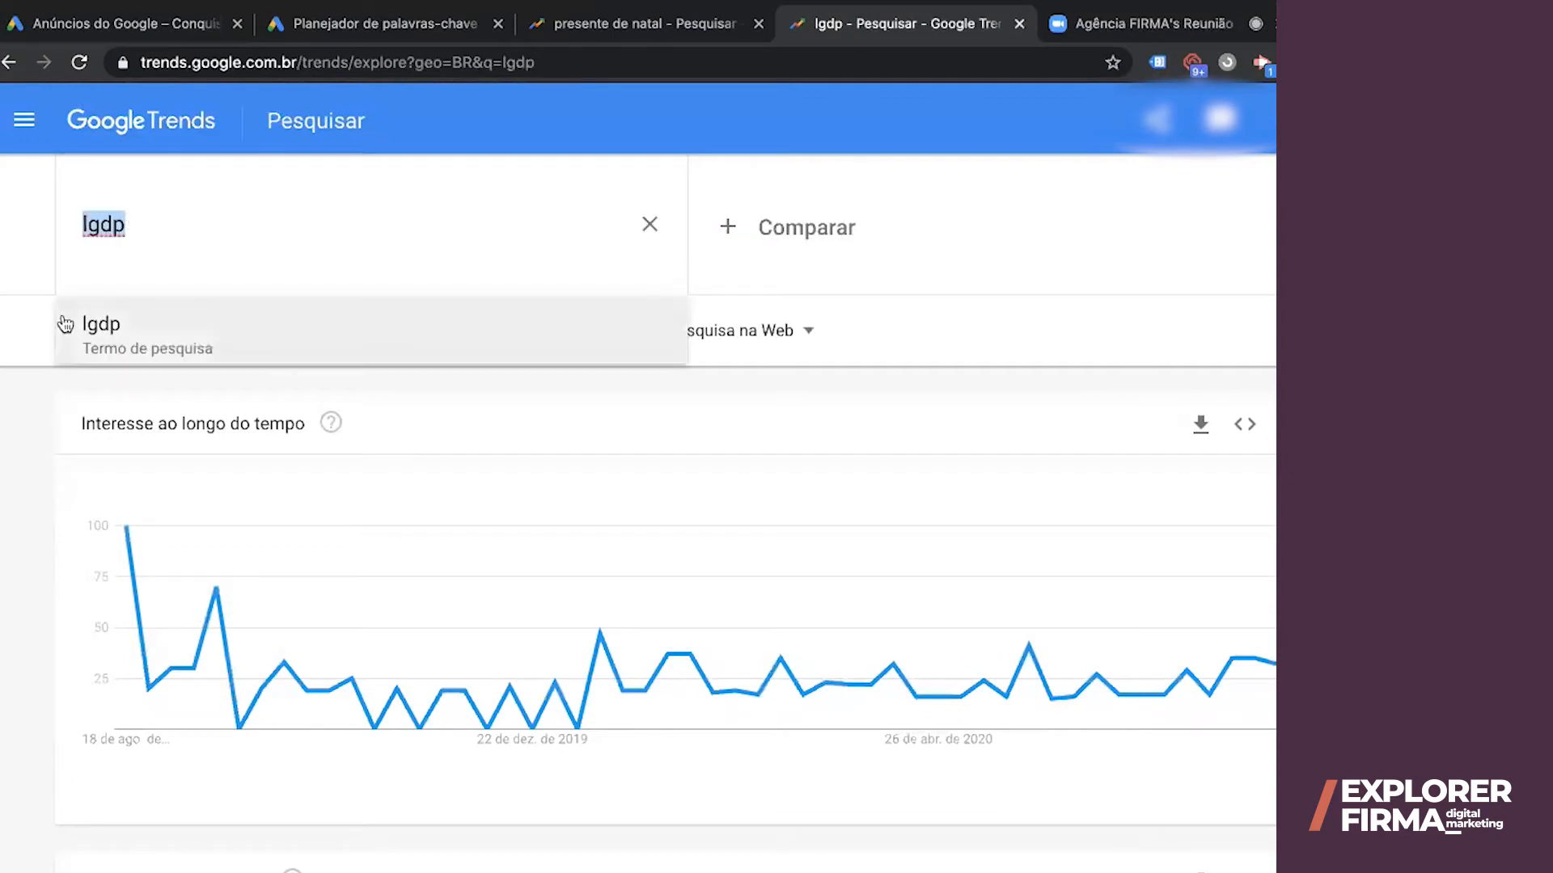
{"action": "key", "text": "BackSpace"}
{"action": "type", "text": "lgpd"}
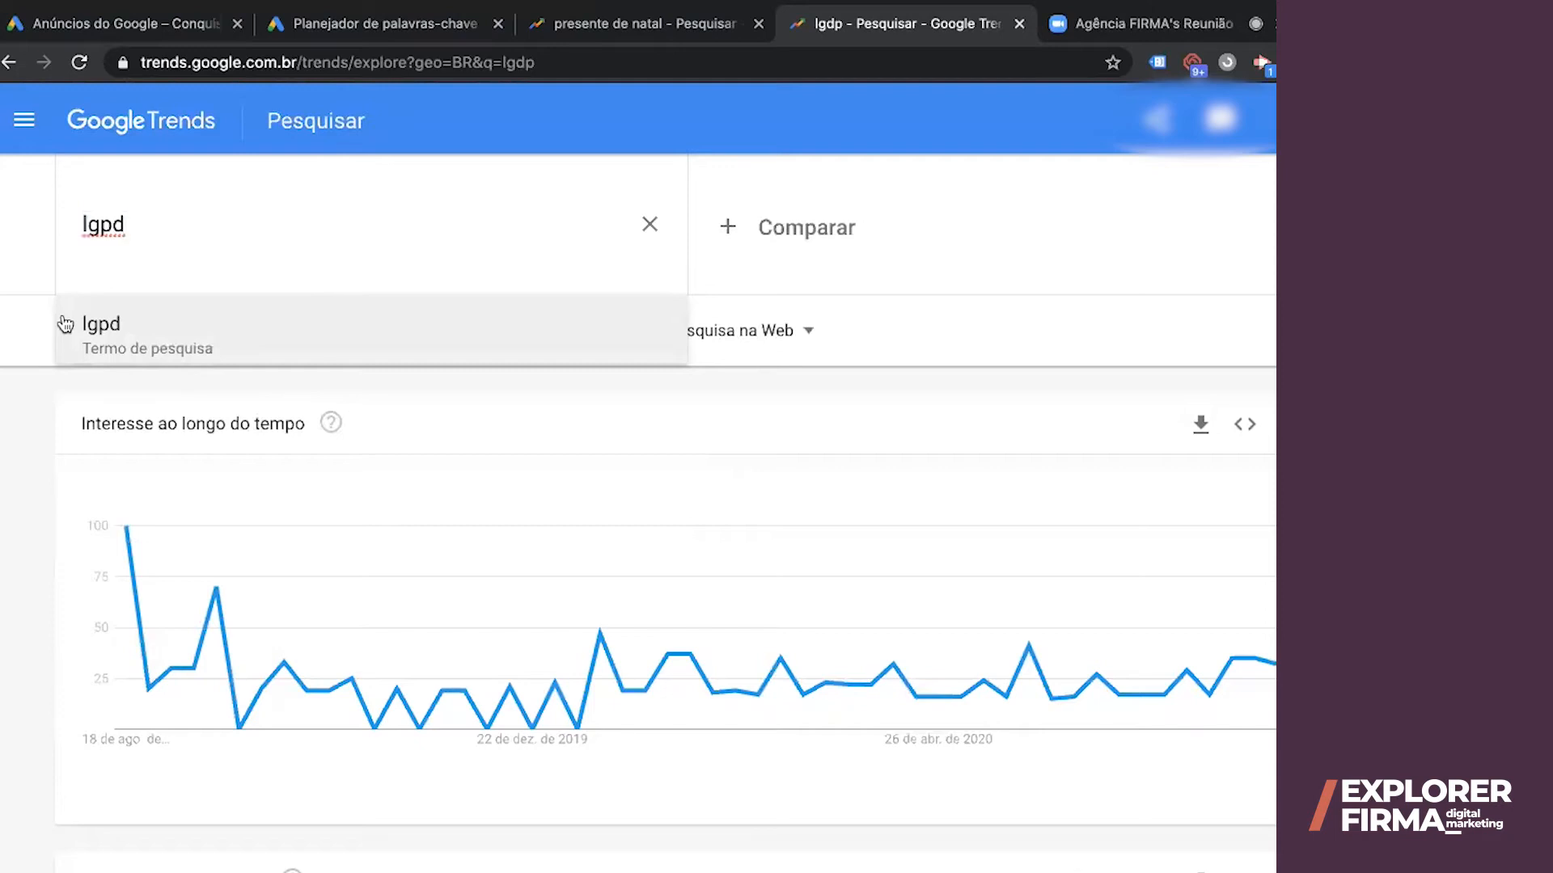
{"action": "left_click", "coordinate": [65, 324]}
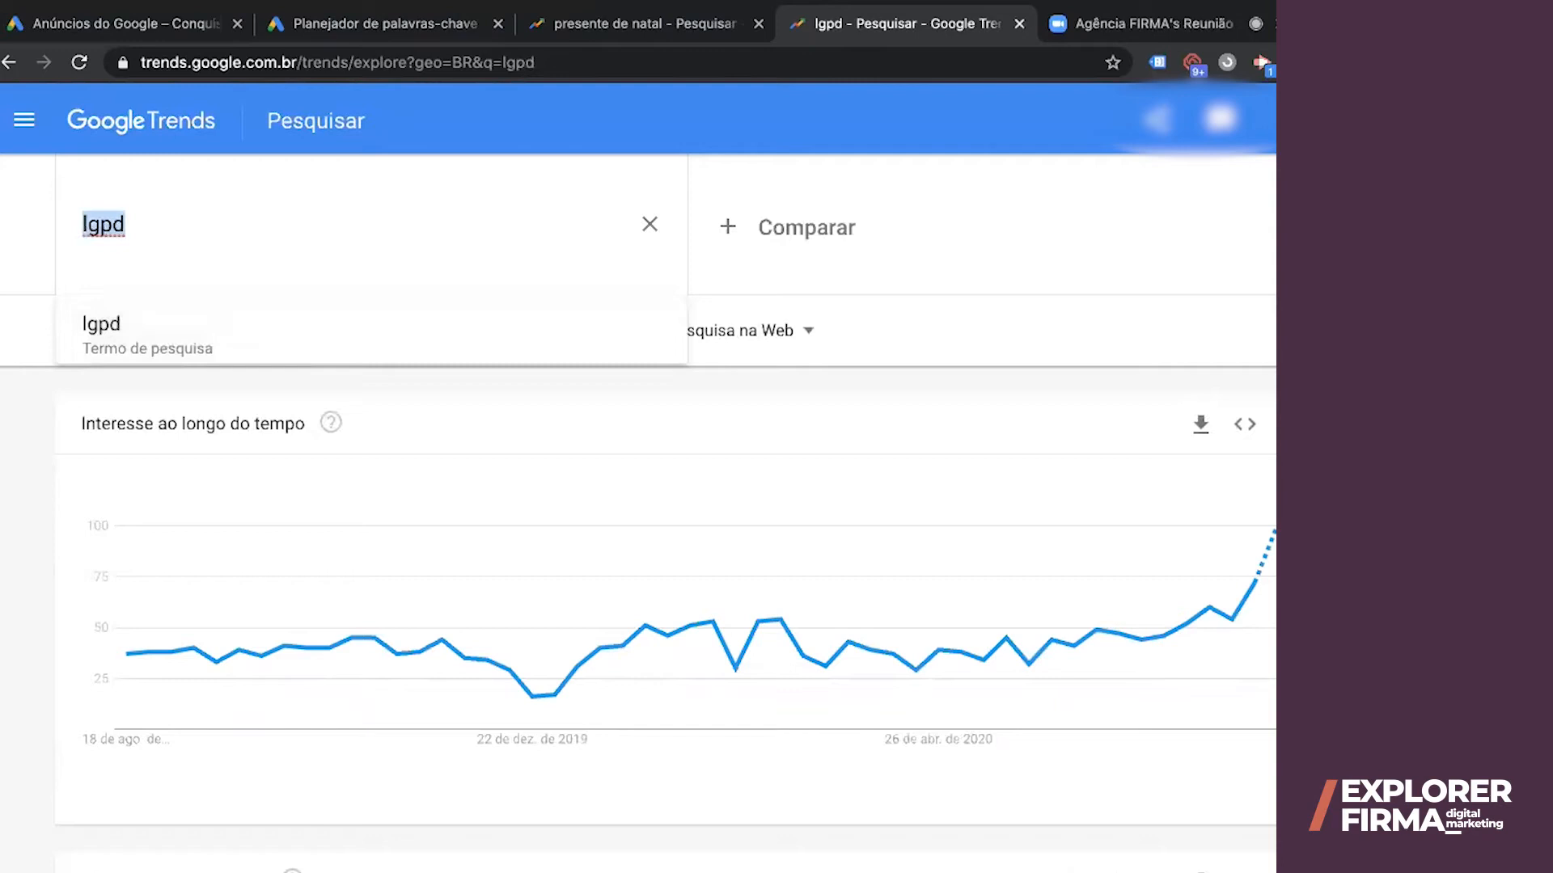
{"action": "left_click", "coordinate": [240, 336]}
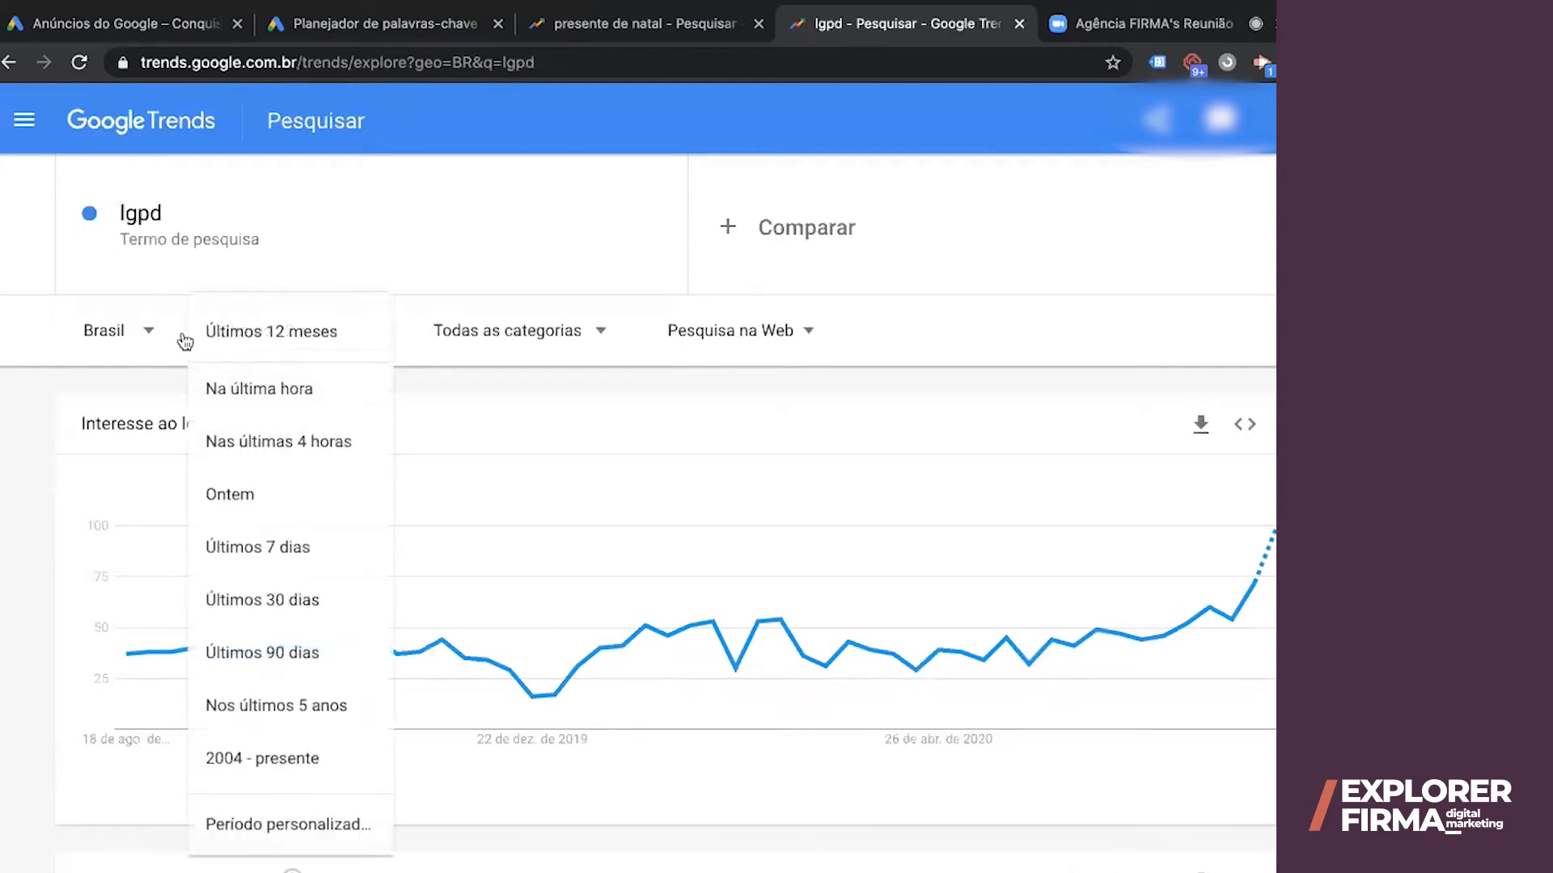
{"action": "left_click", "coordinate": [251, 695]}
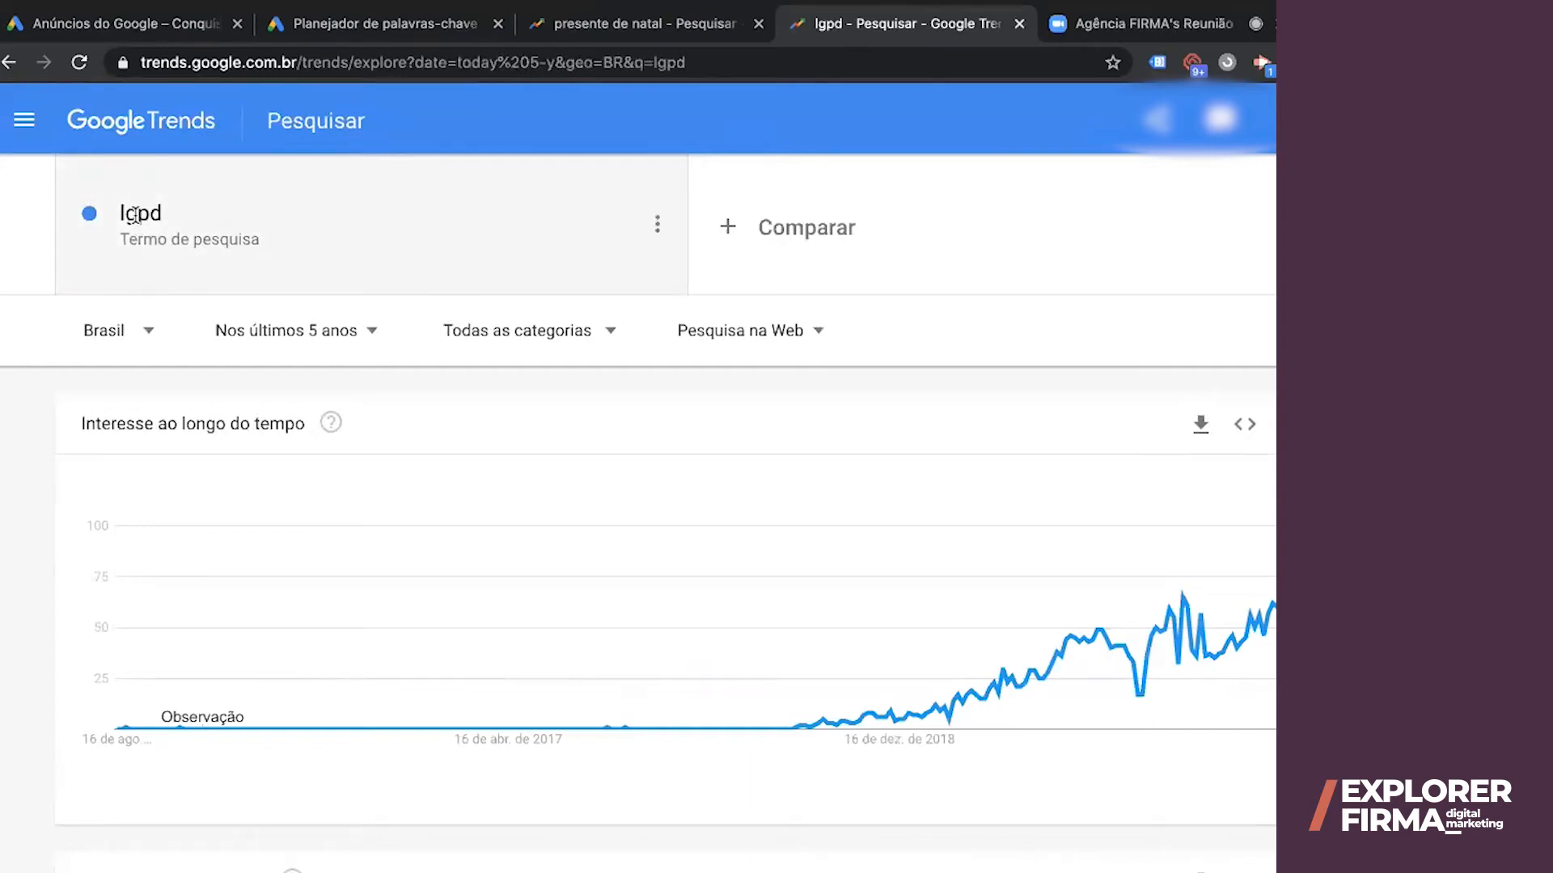
Close the "presente de natal" Trends page and examine the interest curve for "lgpd"
{"action": "left_click", "coordinate": [758, 23]}
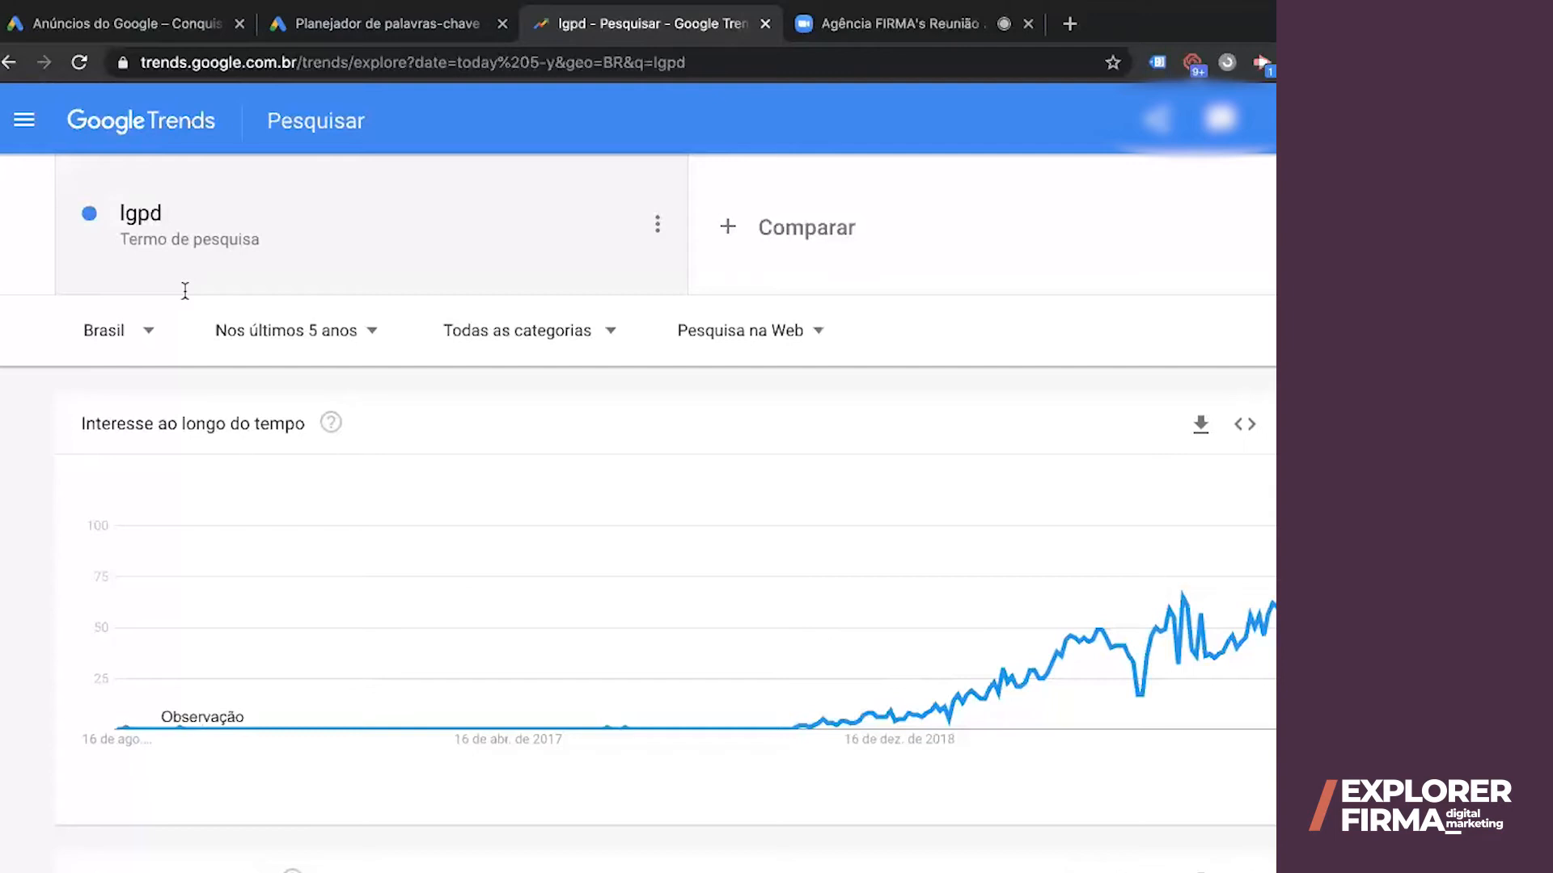
{"action": "mouse_move", "coordinate": [1212, 612]}
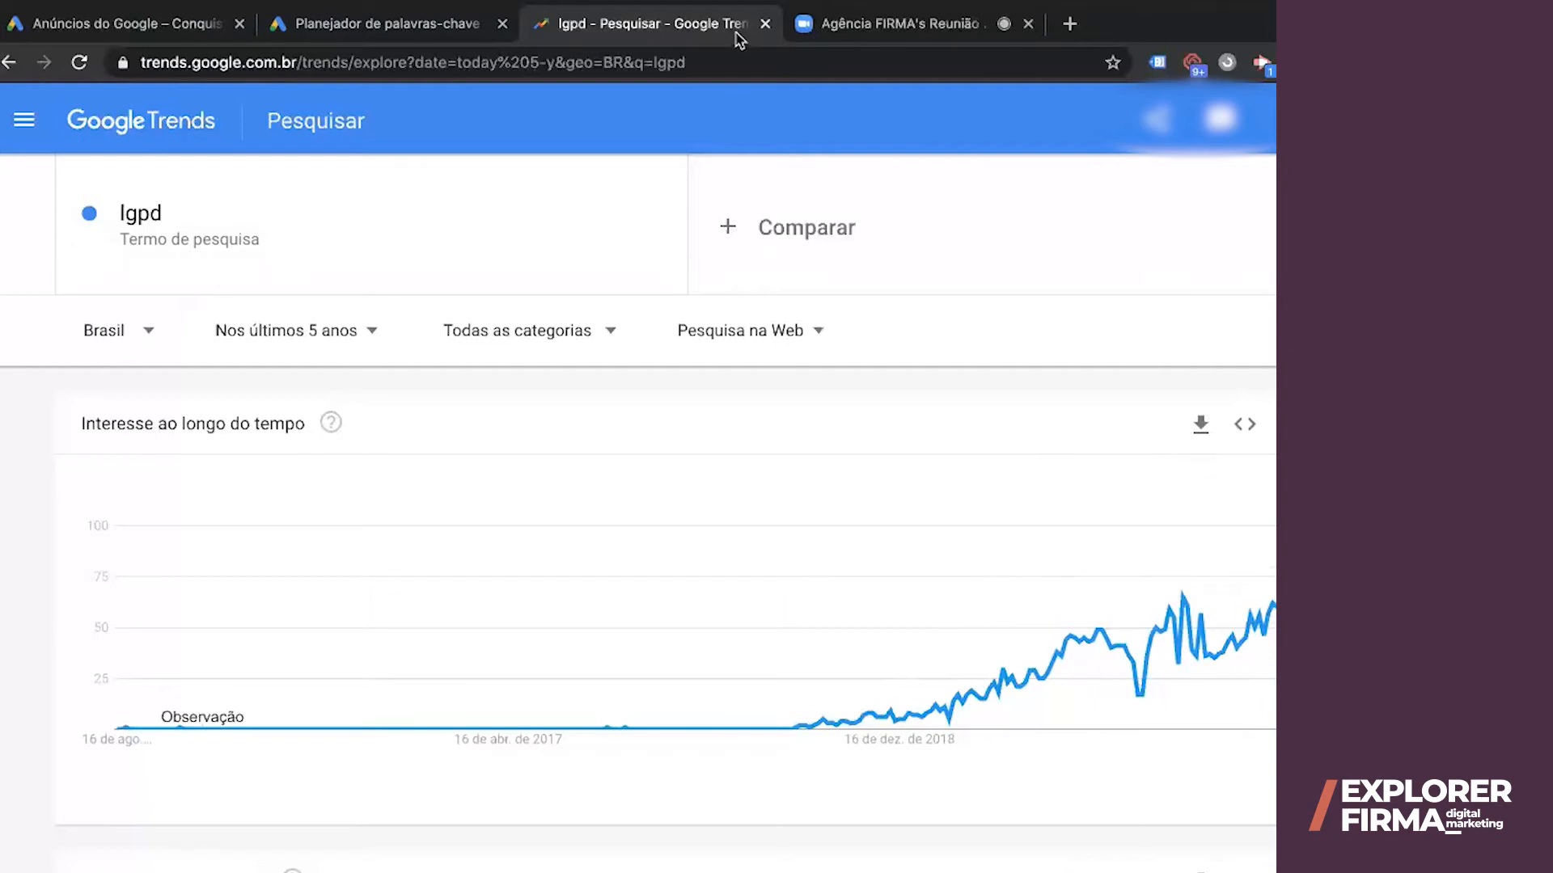
Replace the search term "lgpd" with "apartamento" in Google Trends
{"action": "left_click", "coordinate": [144, 212]}
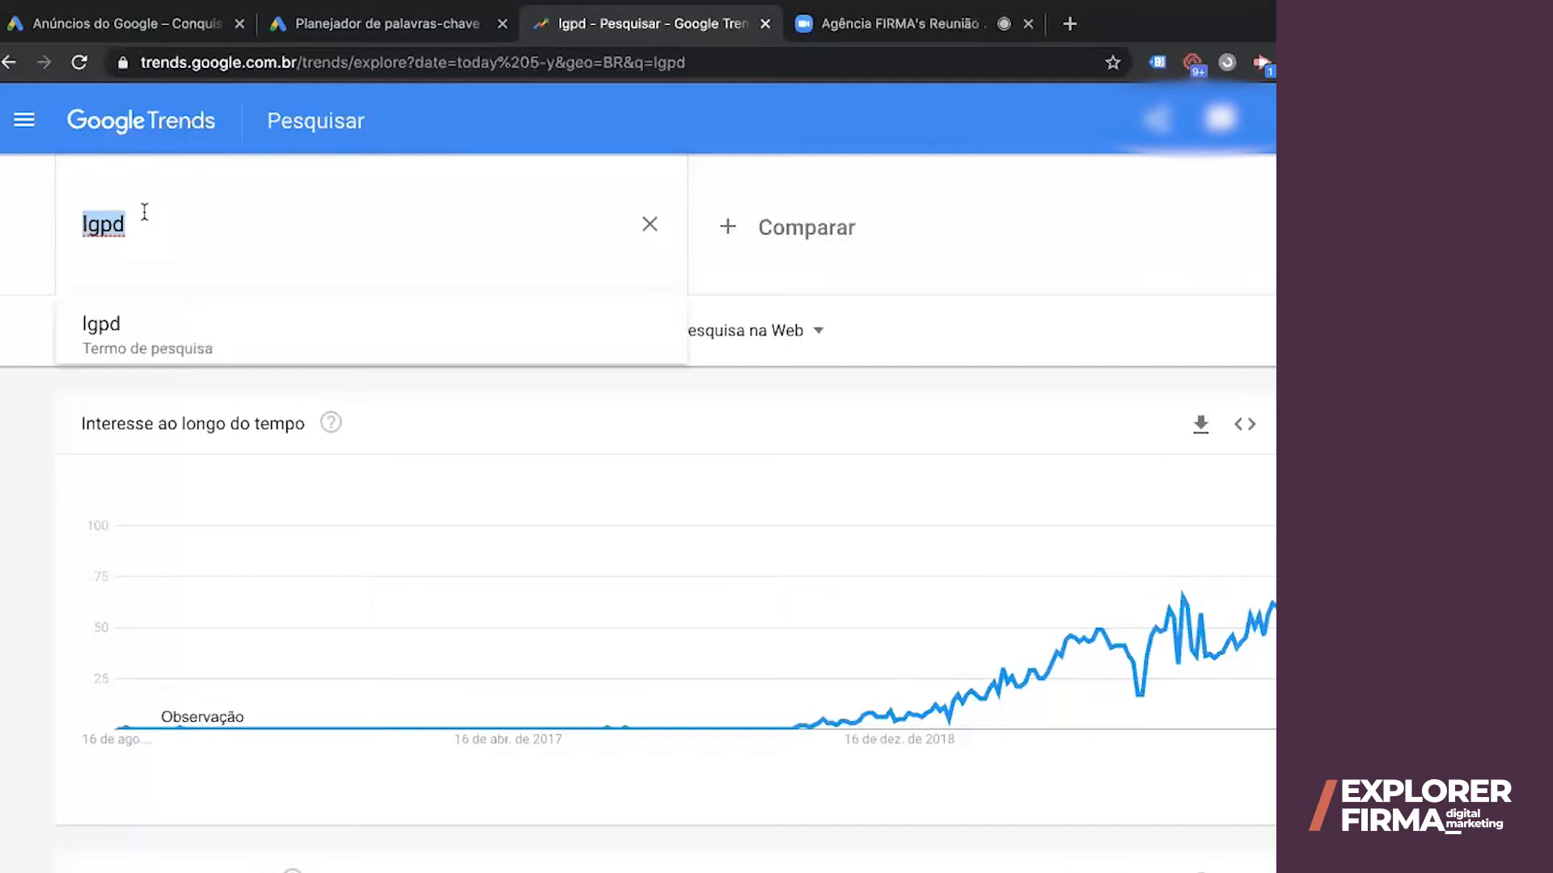
{"action": "left_click", "coordinate": [649, 225]}
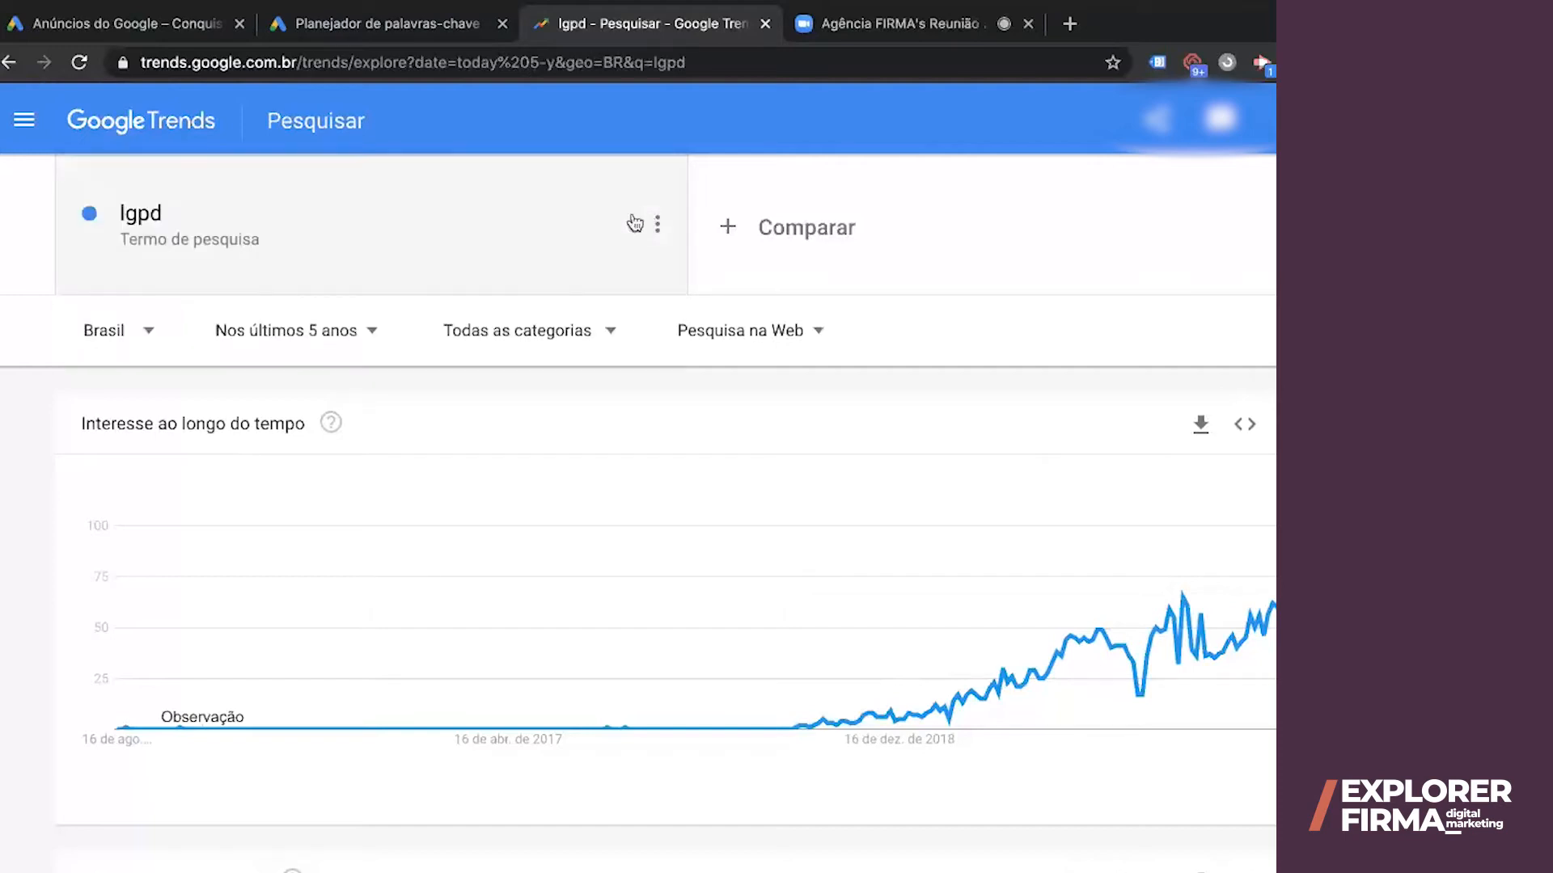
{"action": "left_click", "coordinate": [139, 216]}
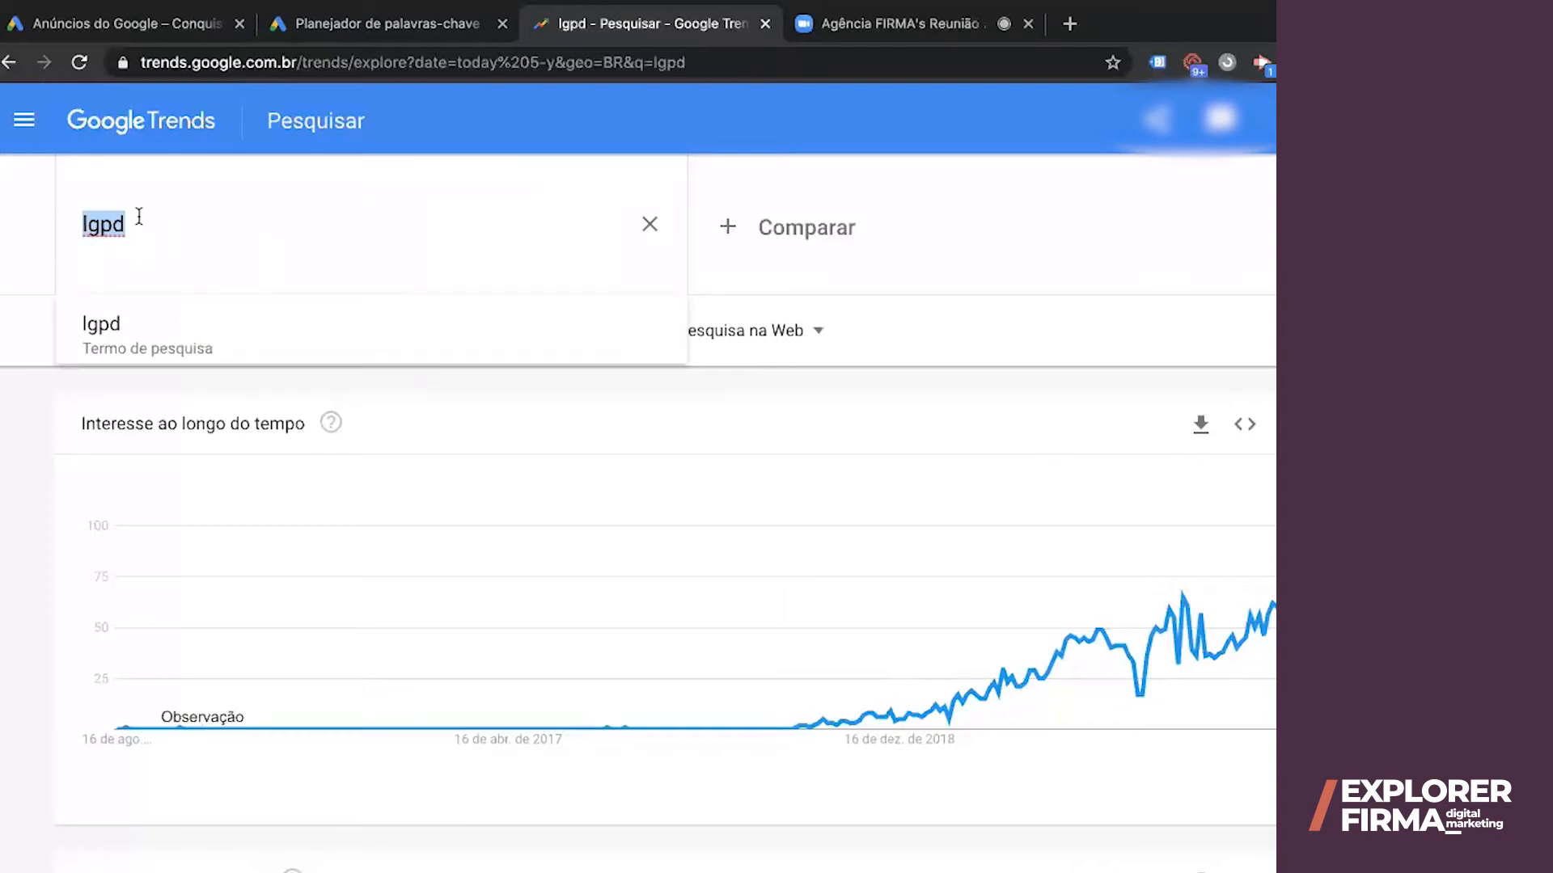
{"action": "type", "text": "apartamento"}
{"action": "left_click", "coordinate": [841, 227]}
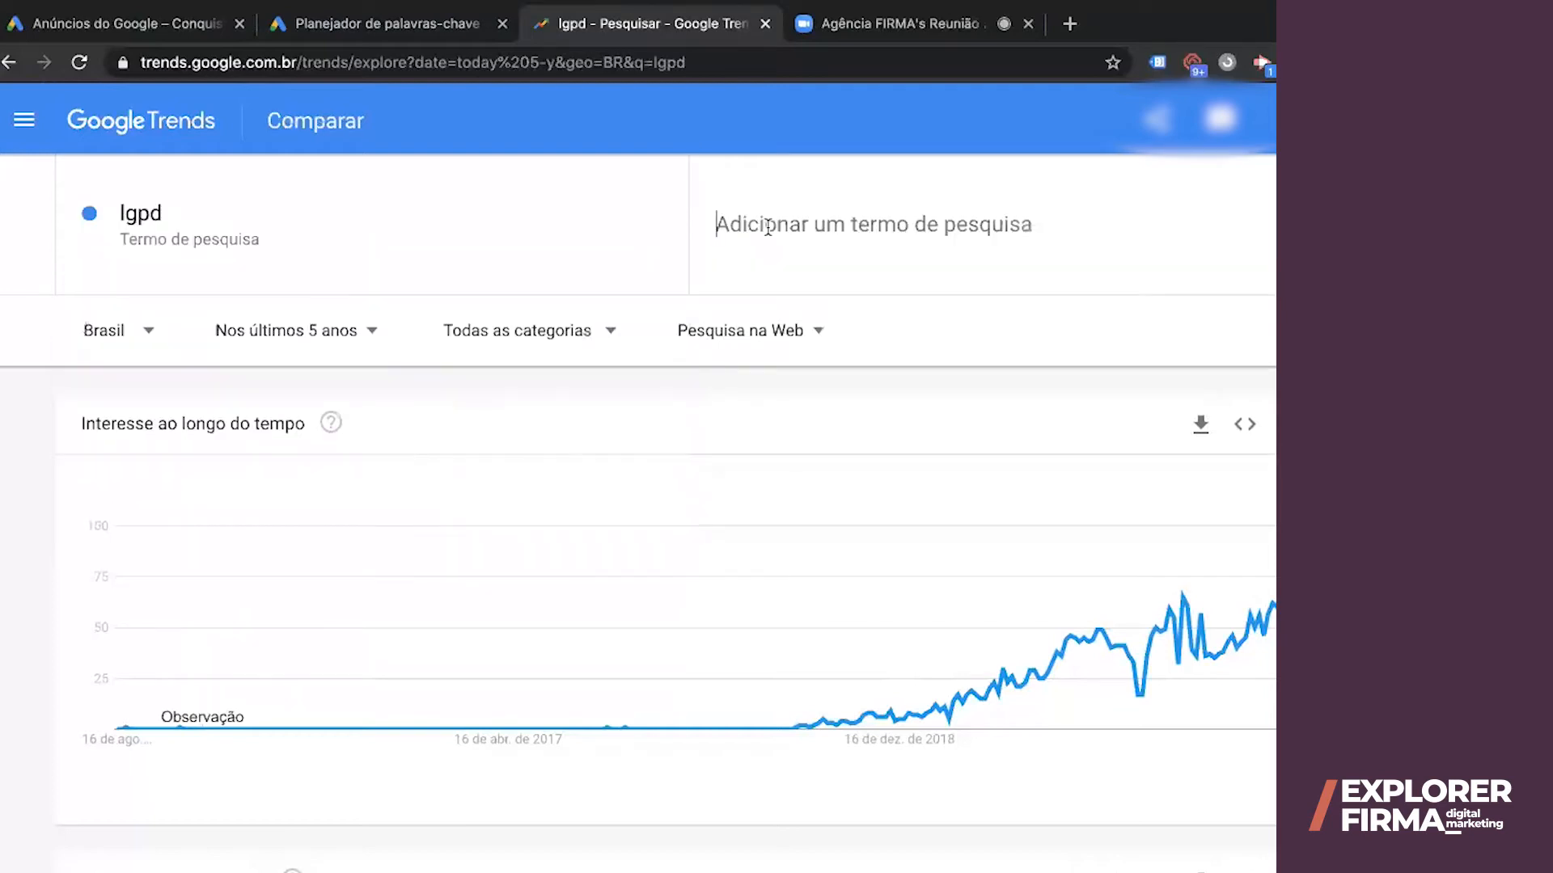
{"action": "left_click", "coordinate": [493, 228]}
{"action": "type", "text": "apartamento"}
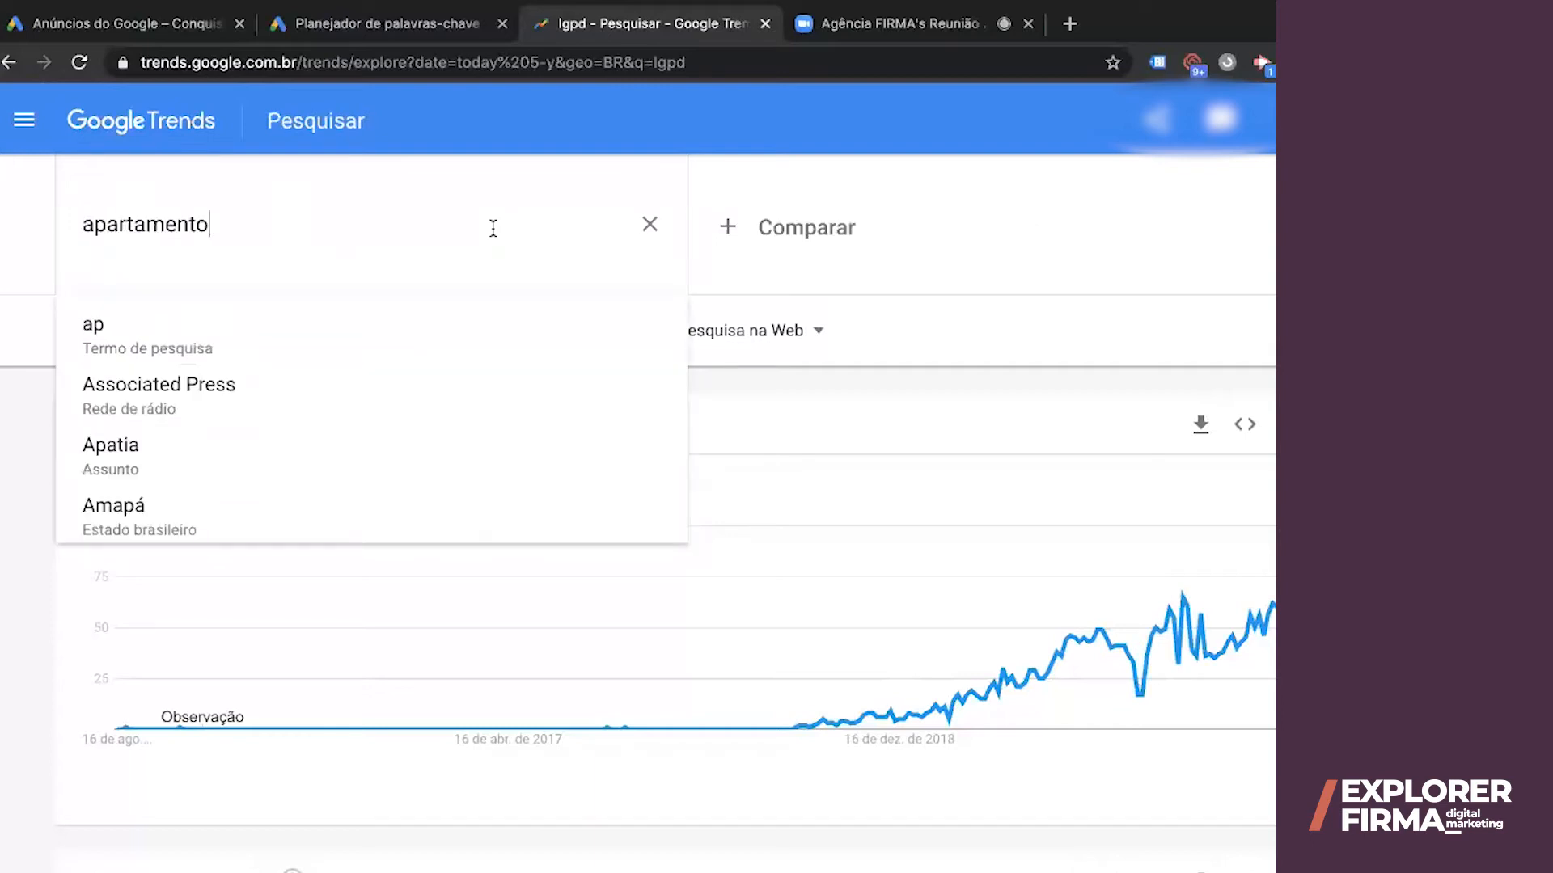
{"action": "key", "text": "Return"}
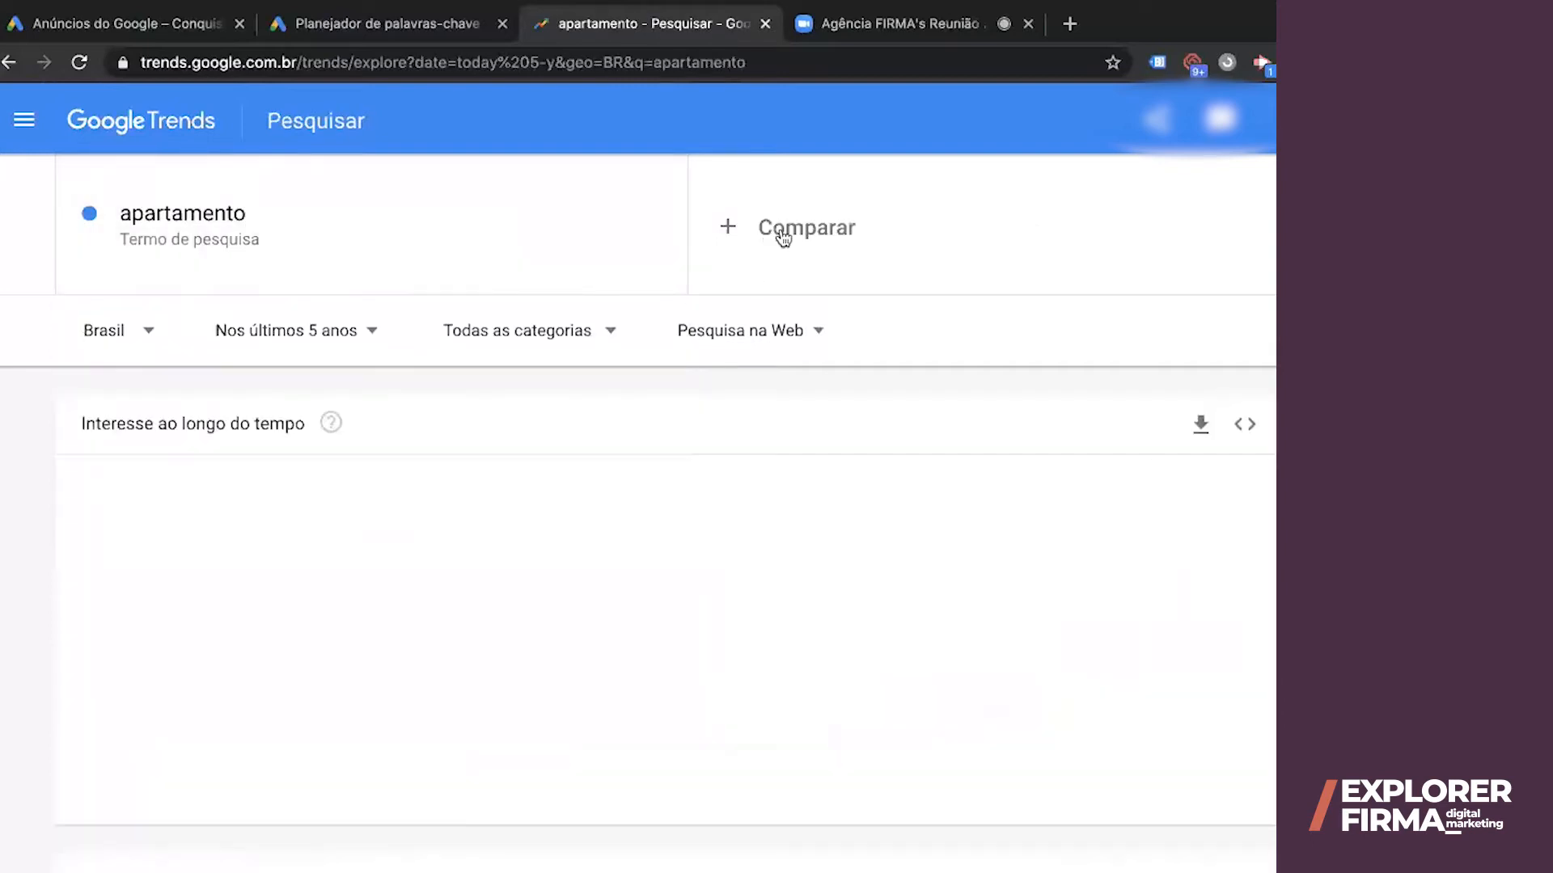
Add "casa" as a comparison term to "apartamento"
{"action": "left_click", "coordinate": [783, 237]}
{"action": "type", "text": "casa"}
{"action": "key", "text": "Return"}
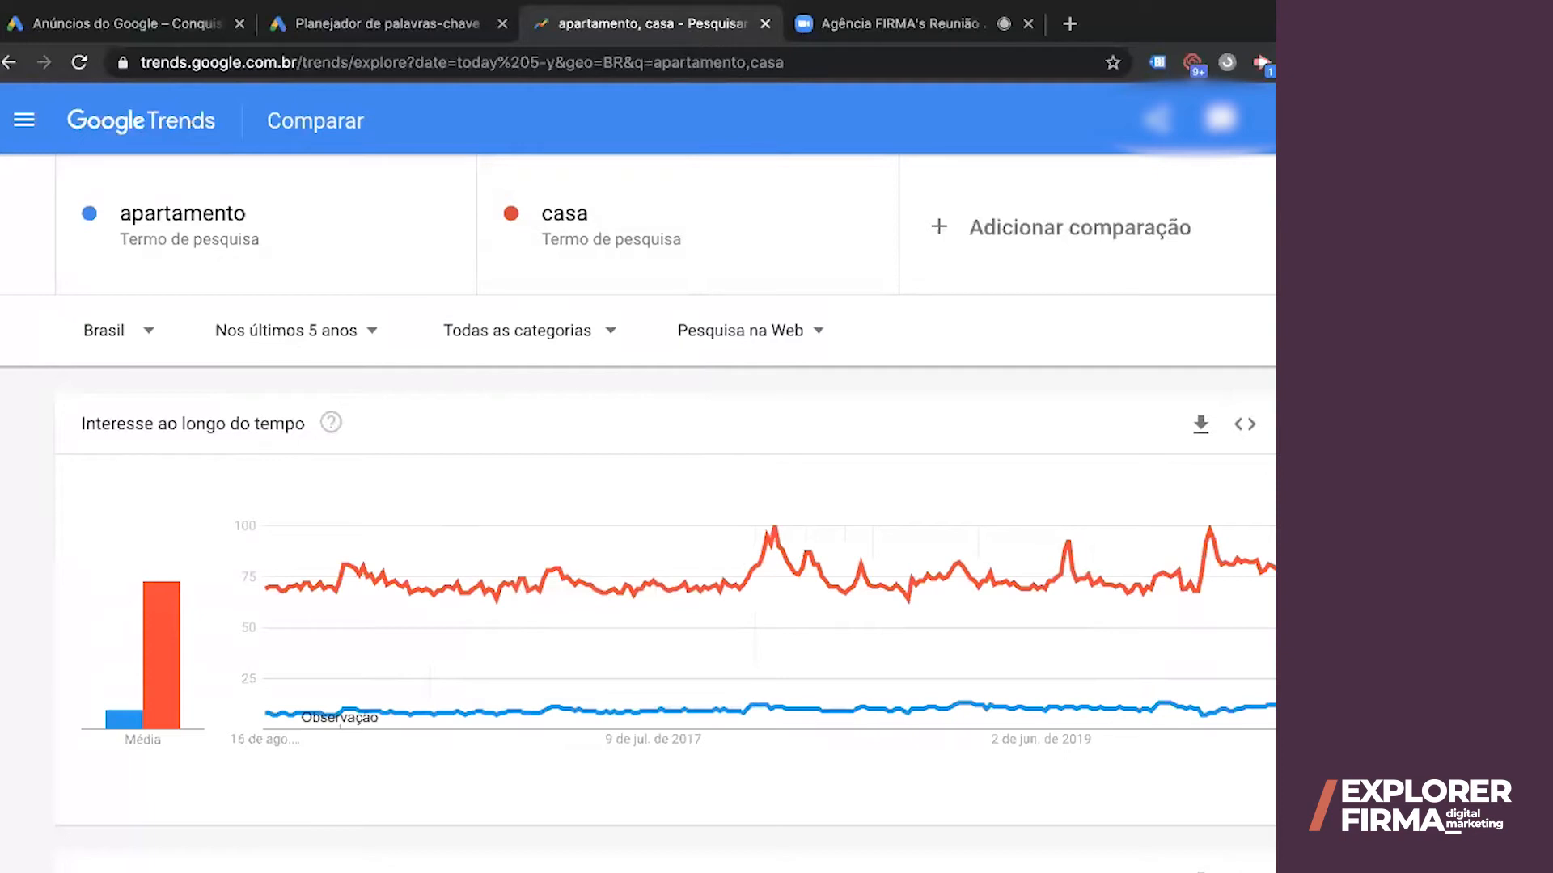
Examine the average interest and the sub-region breakdown for "apartamento" and "casa"
{"action": "mouse_move", "coordinate": [124, 727]}
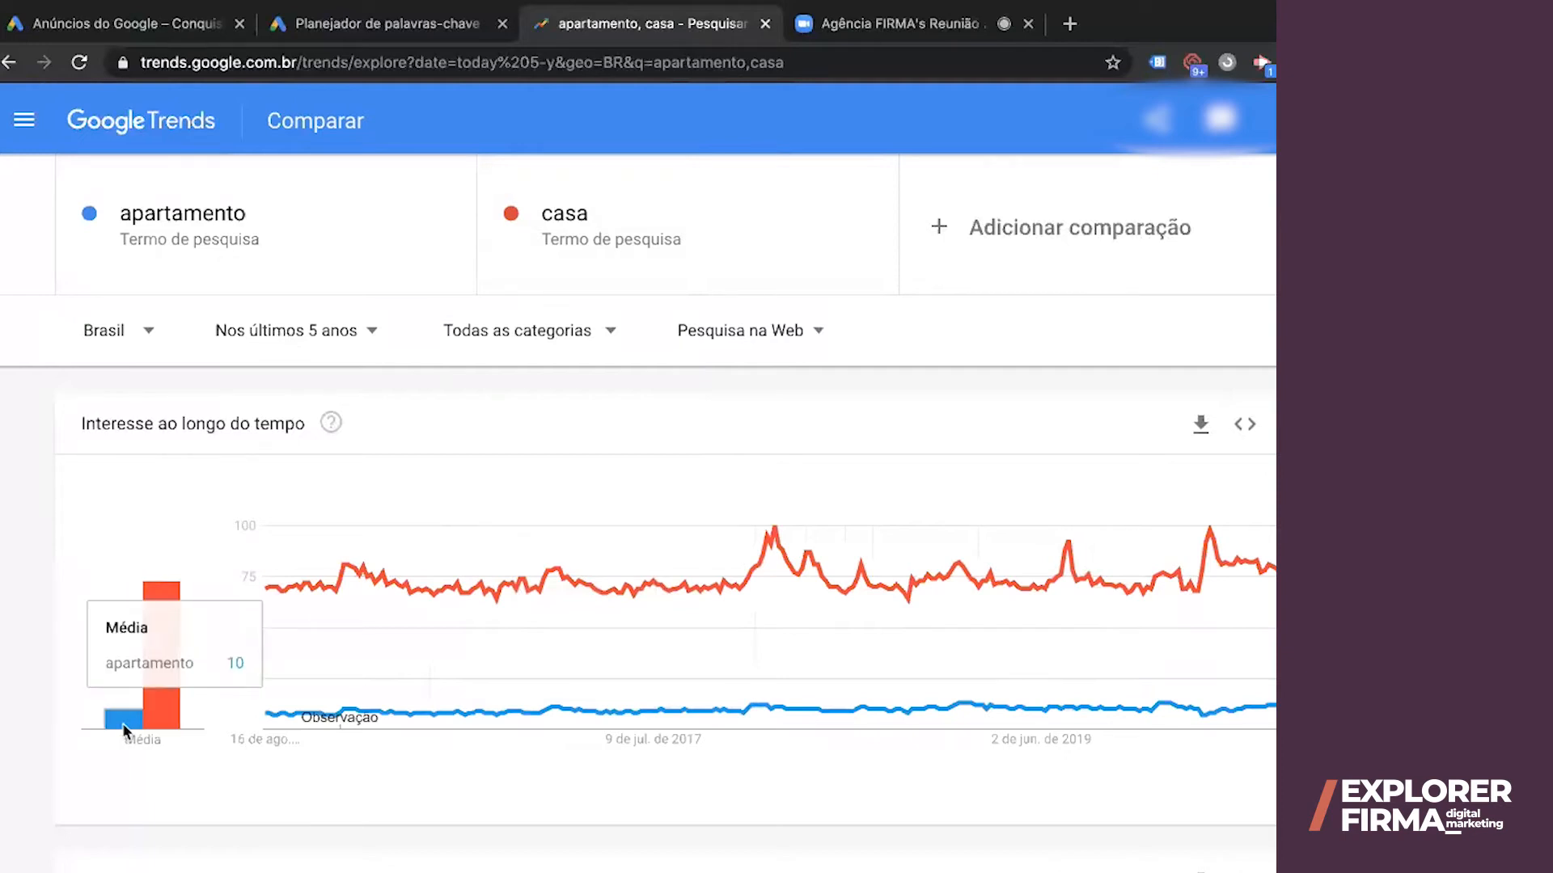
{"action": "scroll", "coordinate": [131, 734], "scroll_direction": "down", "scroll_amount": 1}
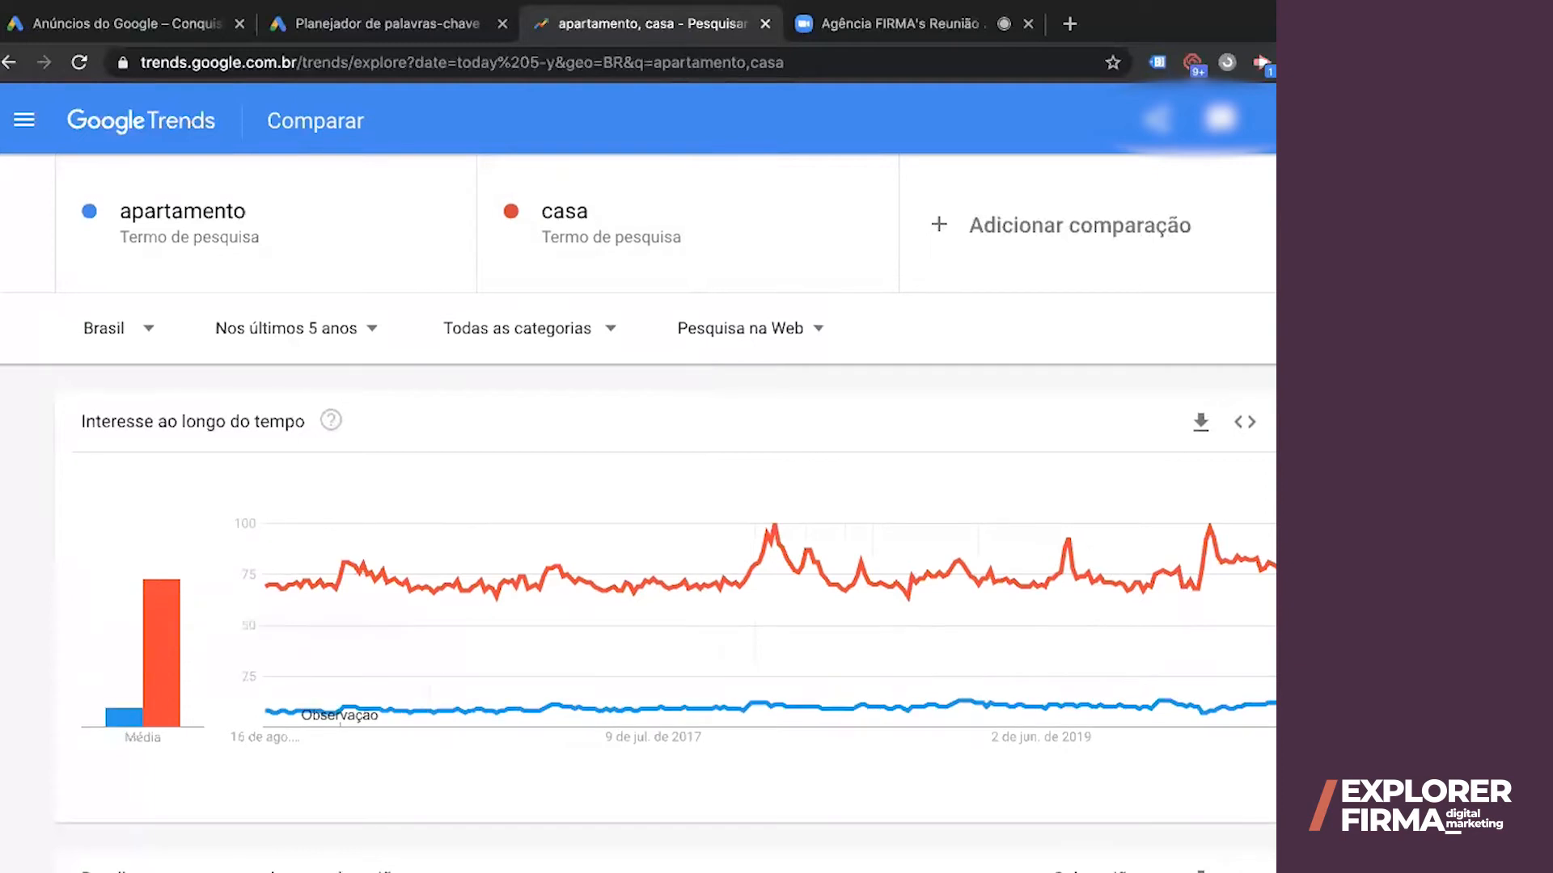
{"action": "scroll", "coordinate": [665, 540], "scroll_direction": "down", "scroll_amount": 9}
{"action": "scroll", "coordinate": [666, 539], "scroll_direction": "up", "scroll_amount": 2}
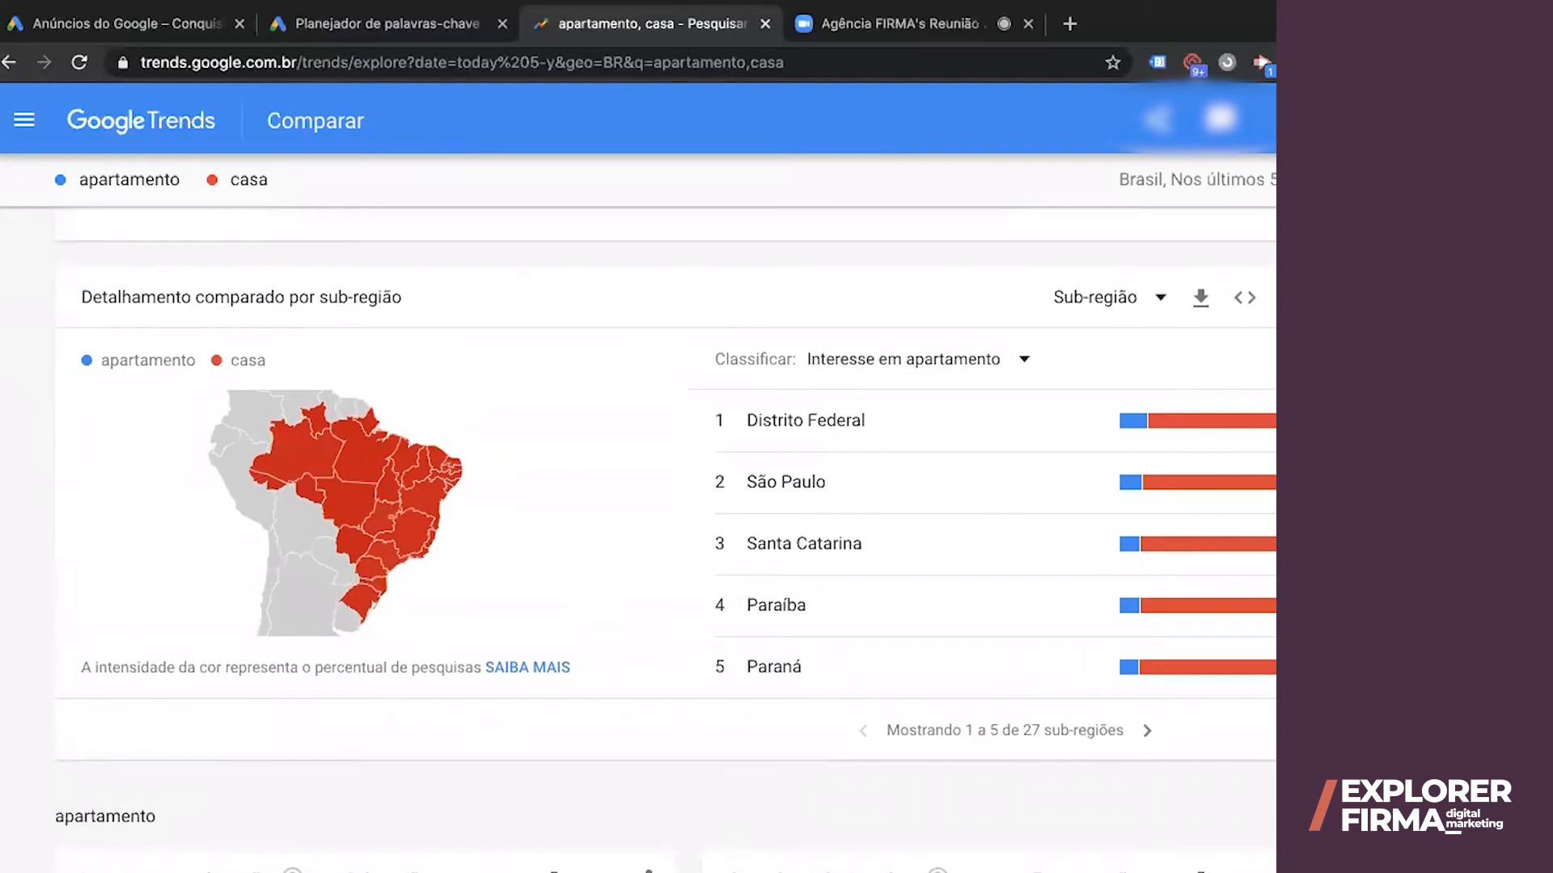
{"action": "scroll", "coordinate": [666, 539], "scroll_direction": "down", "scroll_amount": 4}
{"action": "scroll", "coordinate": [666, 540], "scroll_direction": "up", "scroll_amount": 15}
Change the two compared terms to "biscoito" and "bolacha"
{"action": "left_click", "coordinate": [188, 224]}
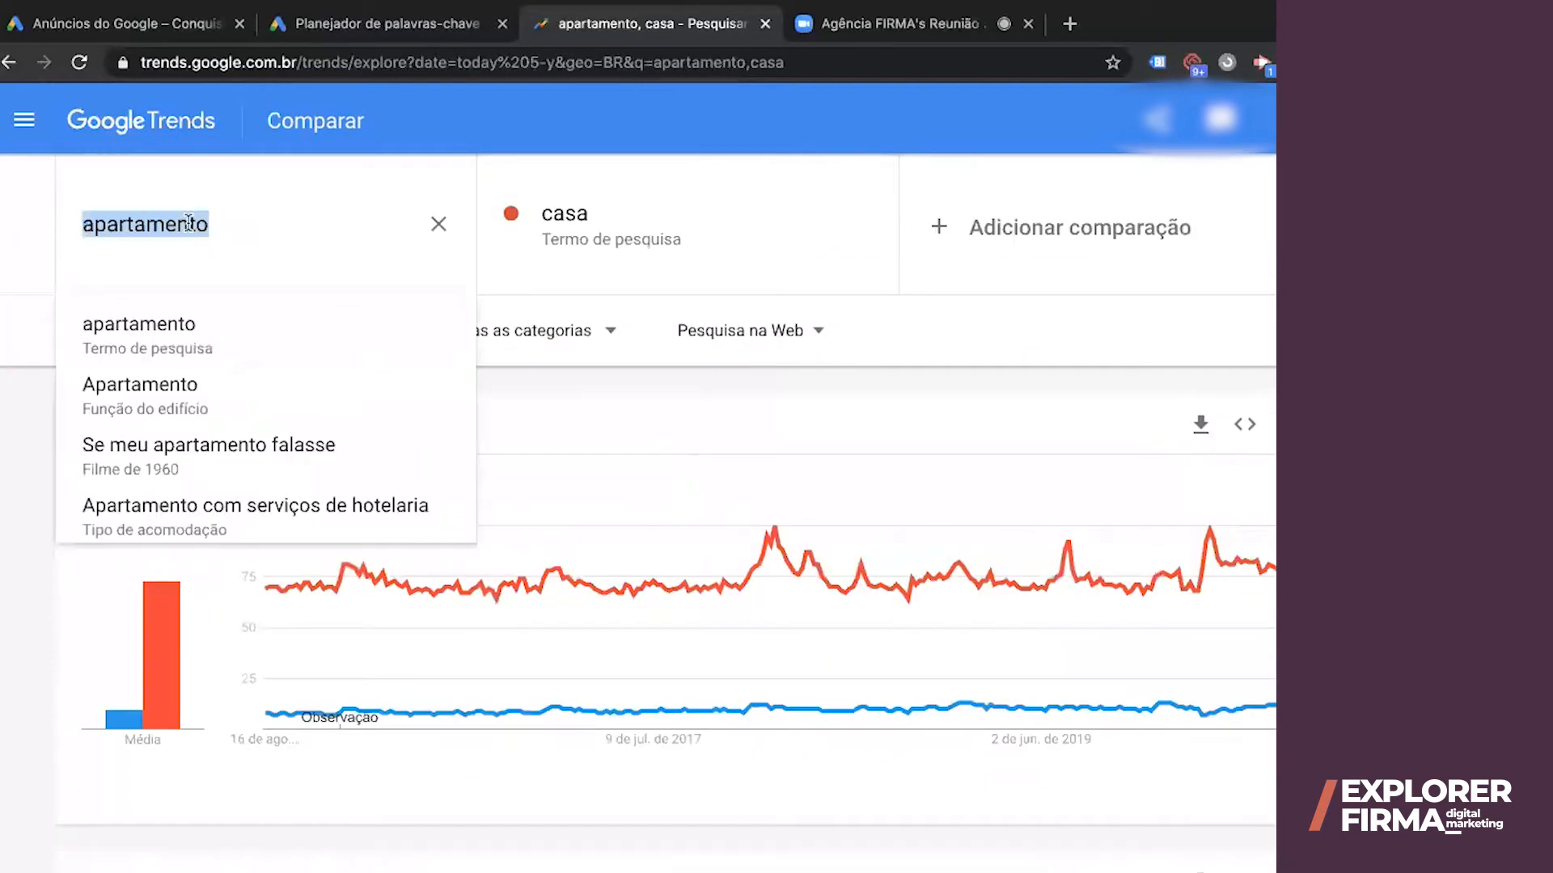
{"action": "type", "text": "biscoito"}
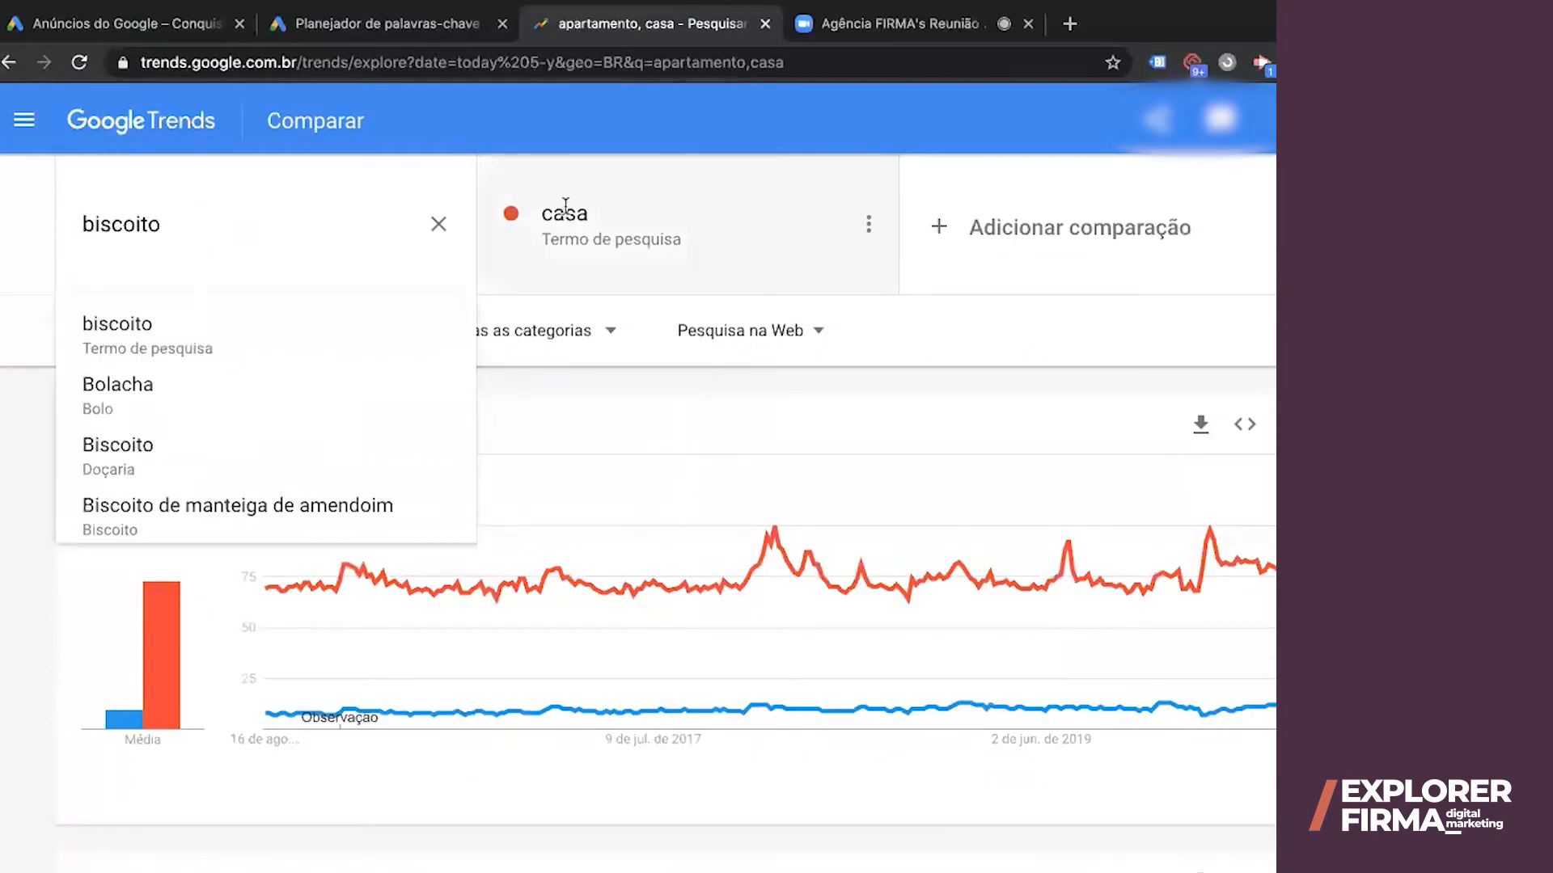
{"action": "key", "text": "Return"}
{"action": "left_click", "coordinate": [551, 215]}
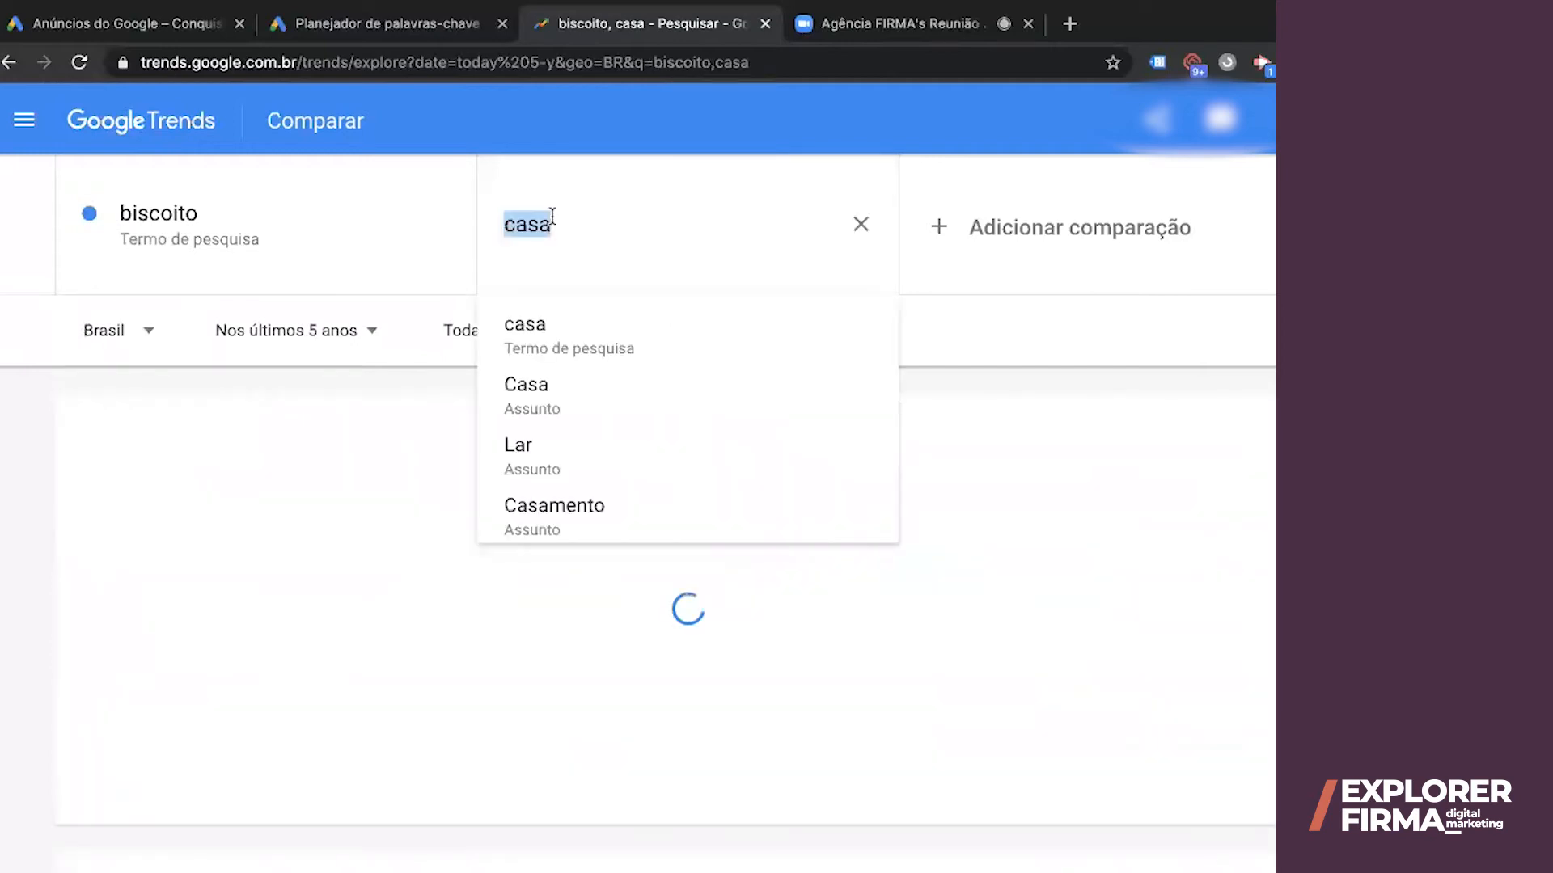
{"action": "type", "text": "bol"}
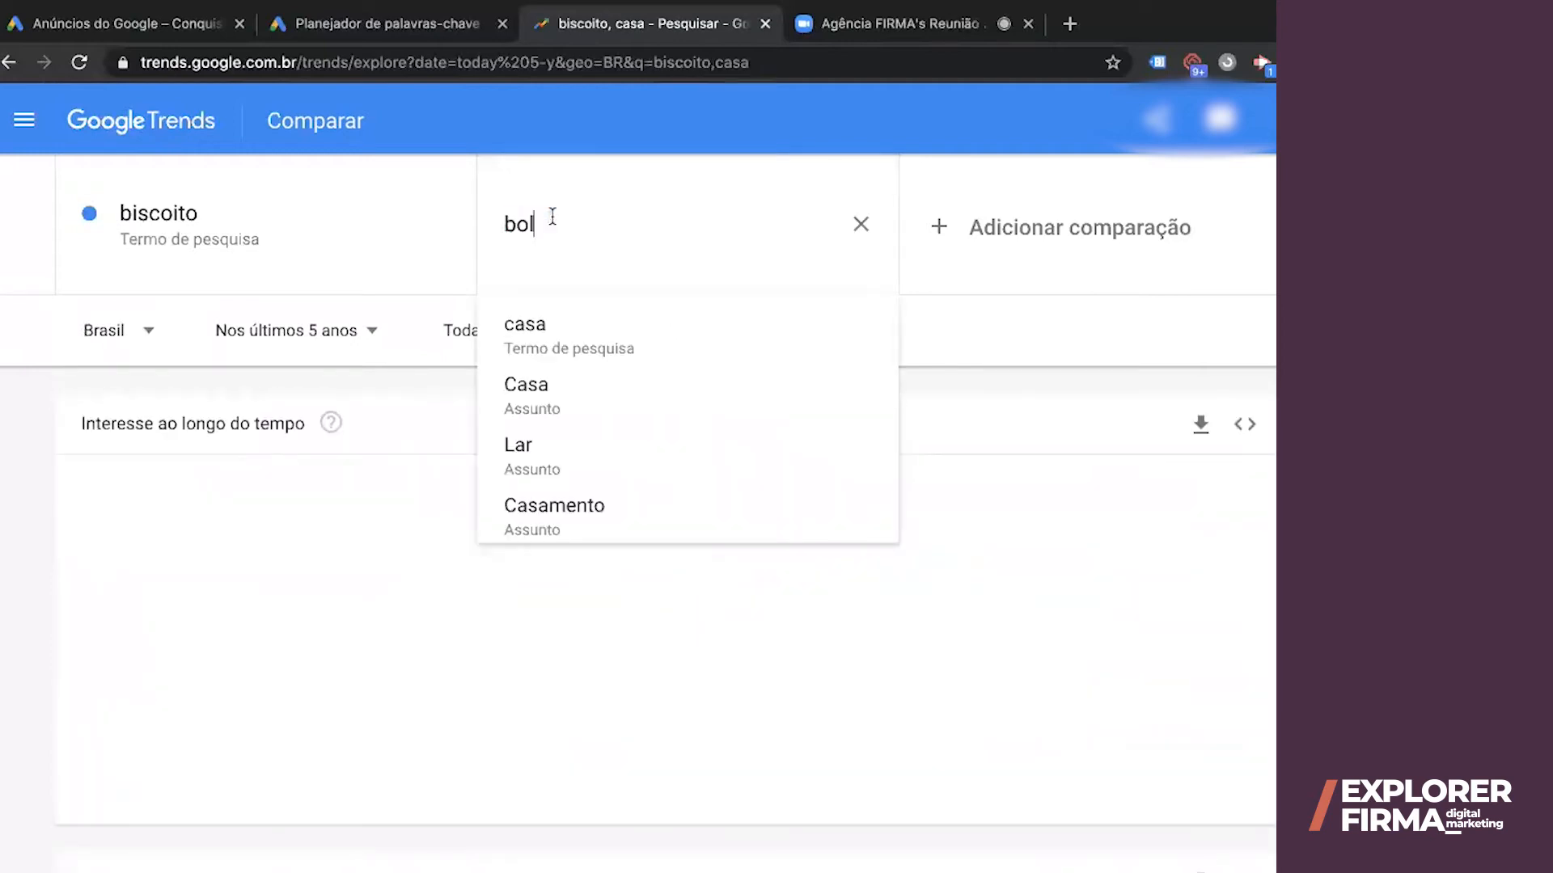
{"action": "type", "text": "acha"}
{"action": "key", "text": "Return"}
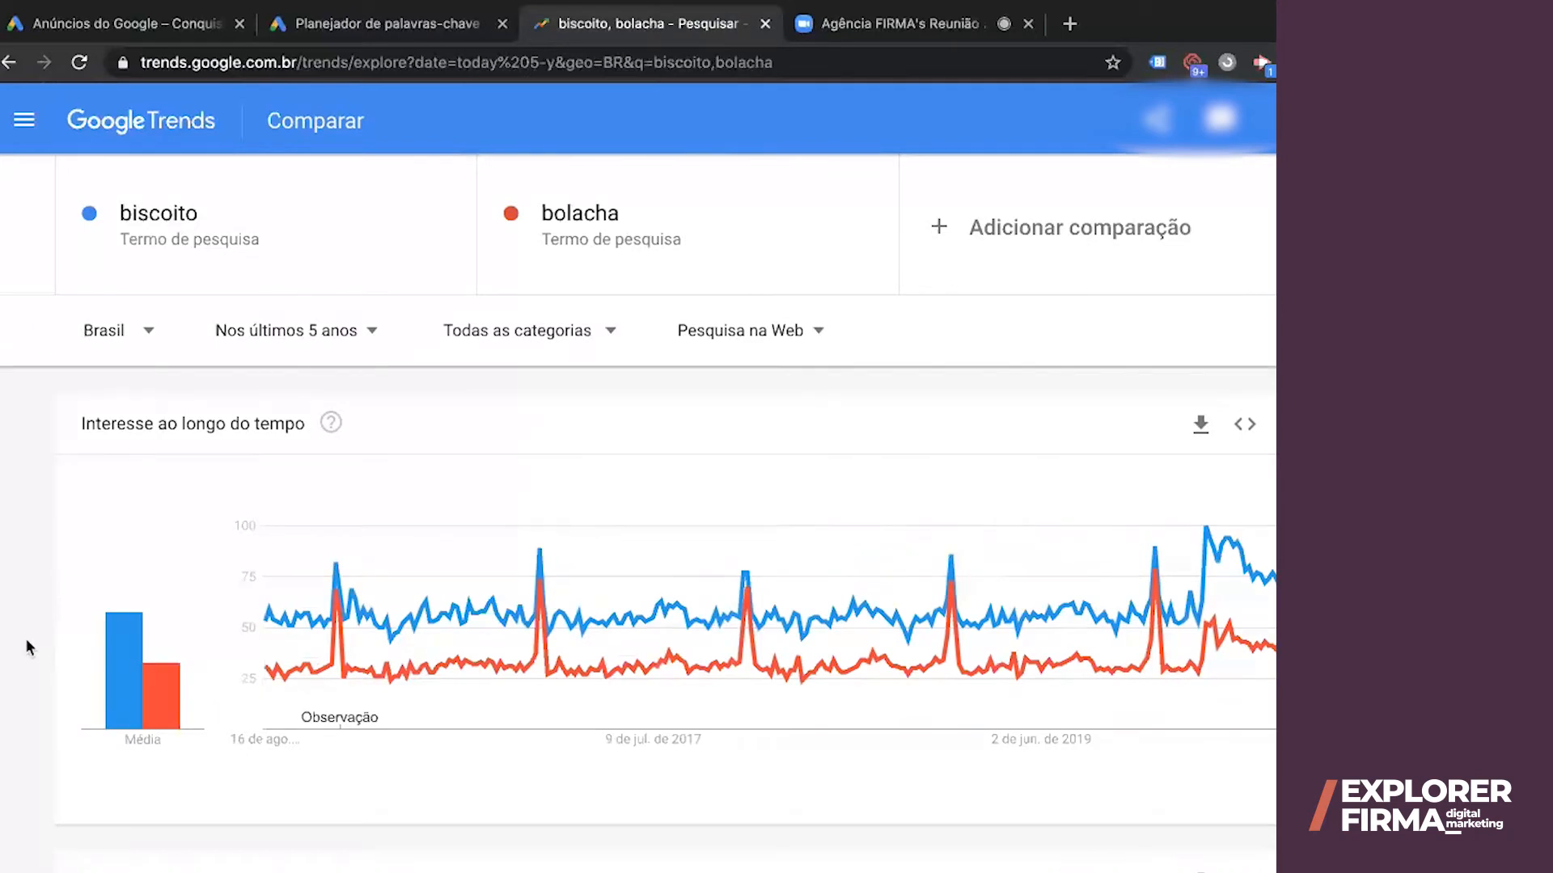
Examine the sub-region comparison map and the related queries for "biscoito" and "bolacha"
{"action": "scroll", "coordinate": [26, 643], "scroll_direction": "down", "scroll_amount": 1}
{"action": "scroll", "coordinate": [27, 641], "scroll_direction": "down", "scroll_amount": 5}
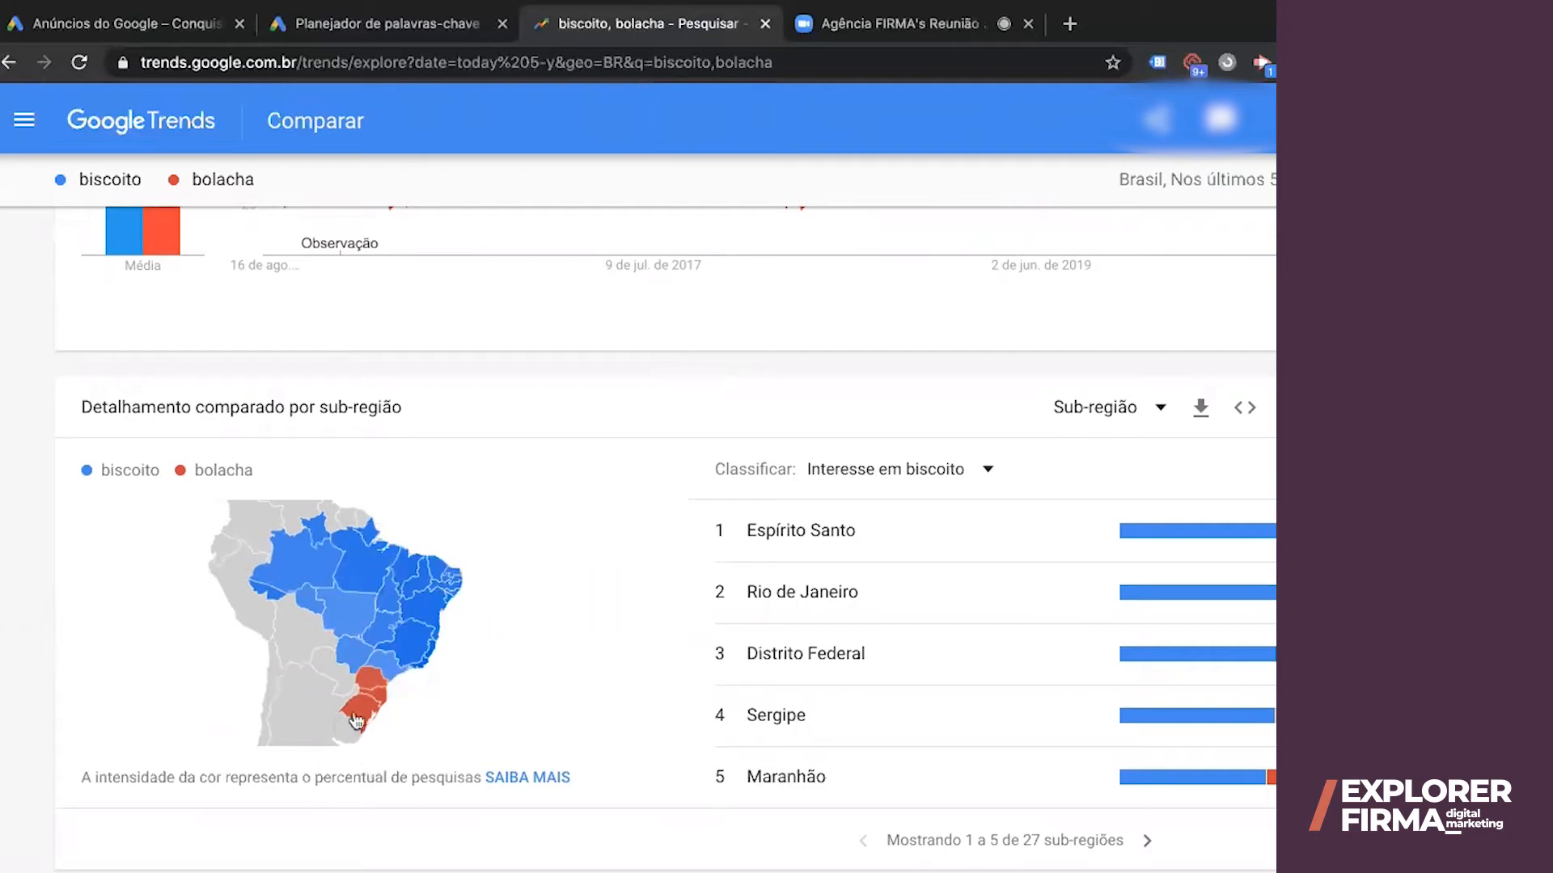
{"action": "mouse_move", "coordinate": [371, 688]}
{"action": "scroll", "coordinate": [664, 684], "scroll_direction": "down", "scroll_amount": 3}
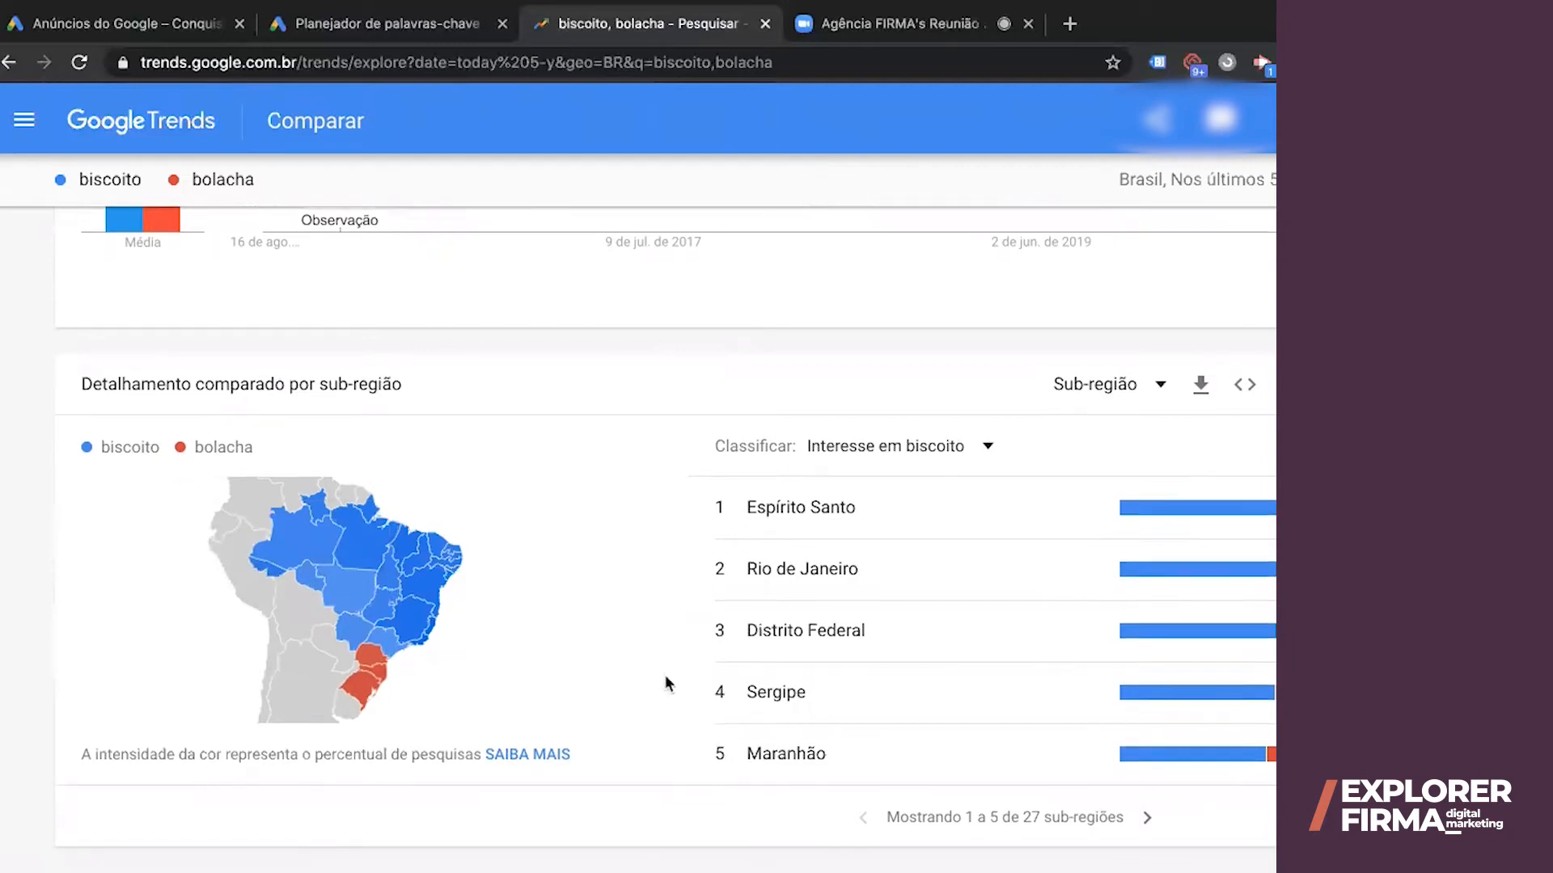
{"action": "scroll", "coordinate": [700, 691], "scroll_direction": "down", "scroll_amount": 7}
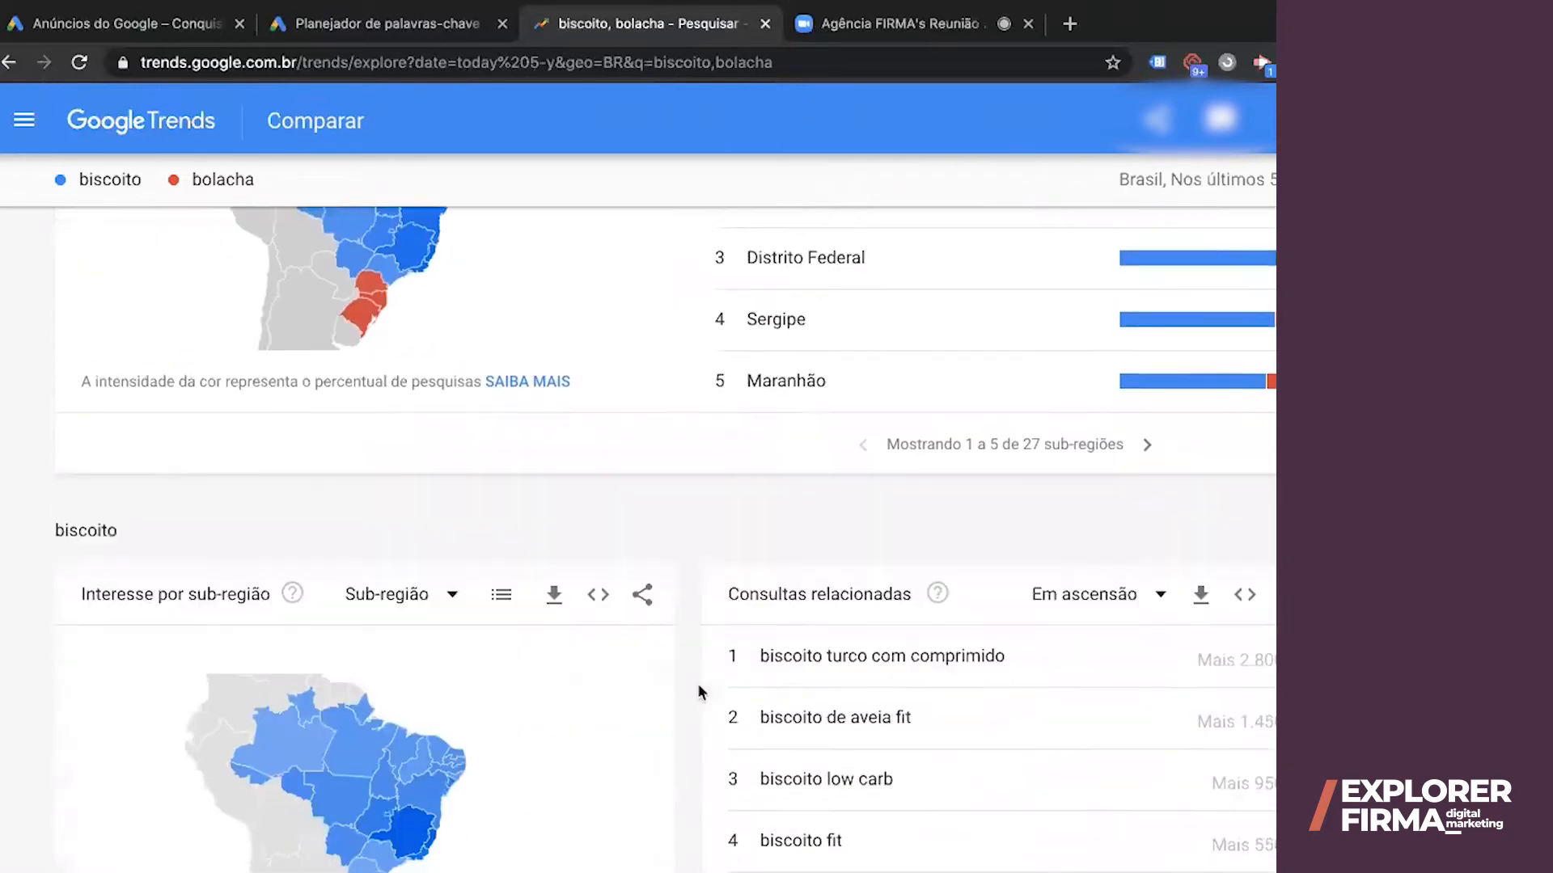
{"action": "scroll", "coordinate": [700, 692], "scroll_direction": "down", "scroll_amount": 1}
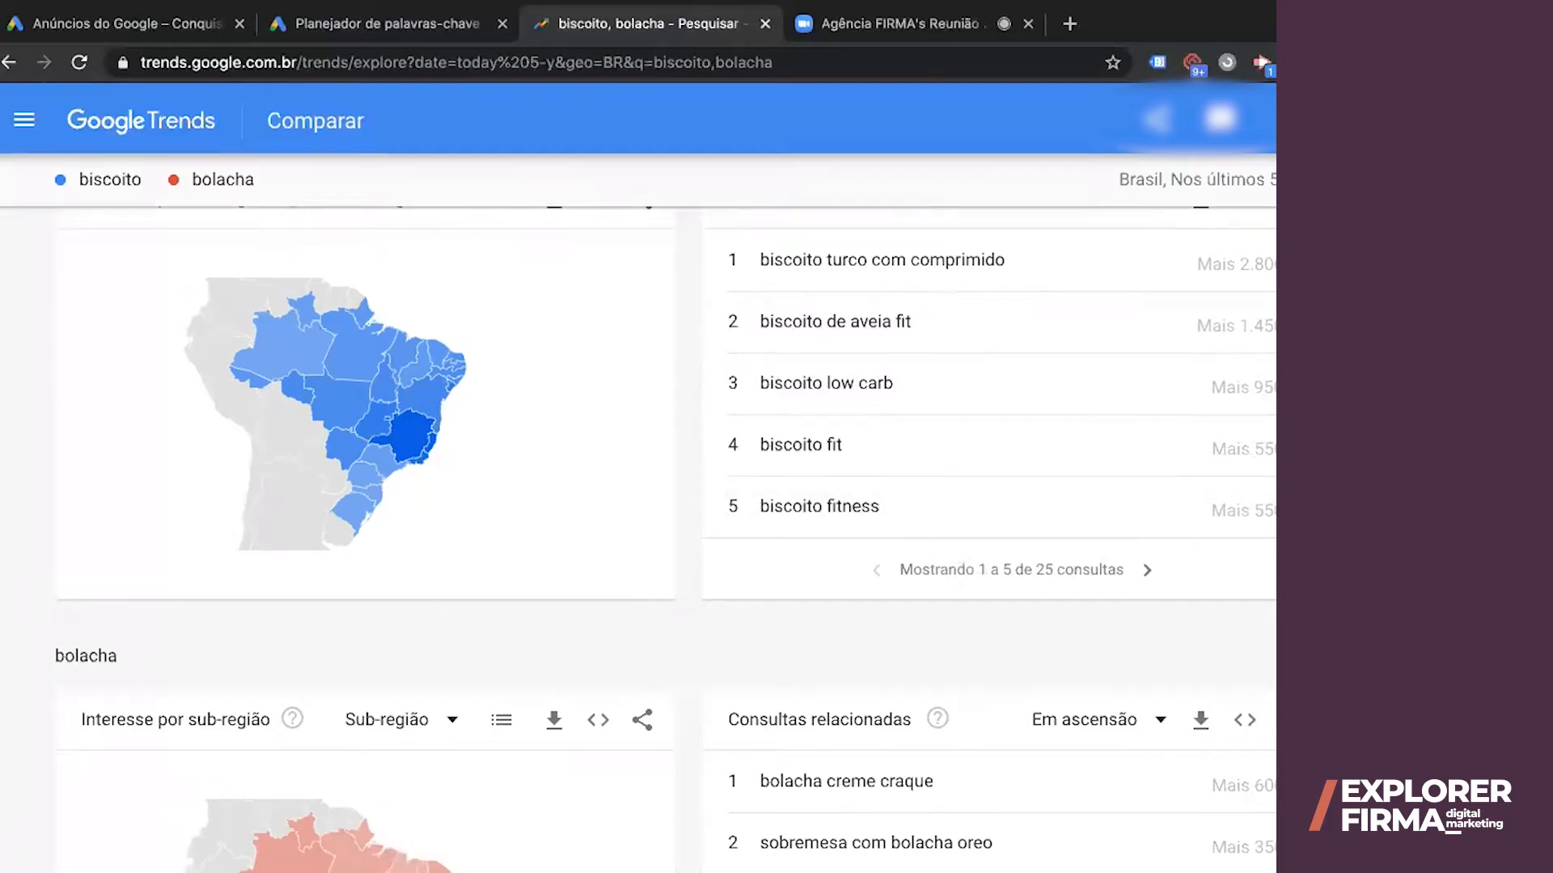
{"action": "scroll", "coordinate": [936, 534], "scroll_direction": "down", "scroll_amount": 5}
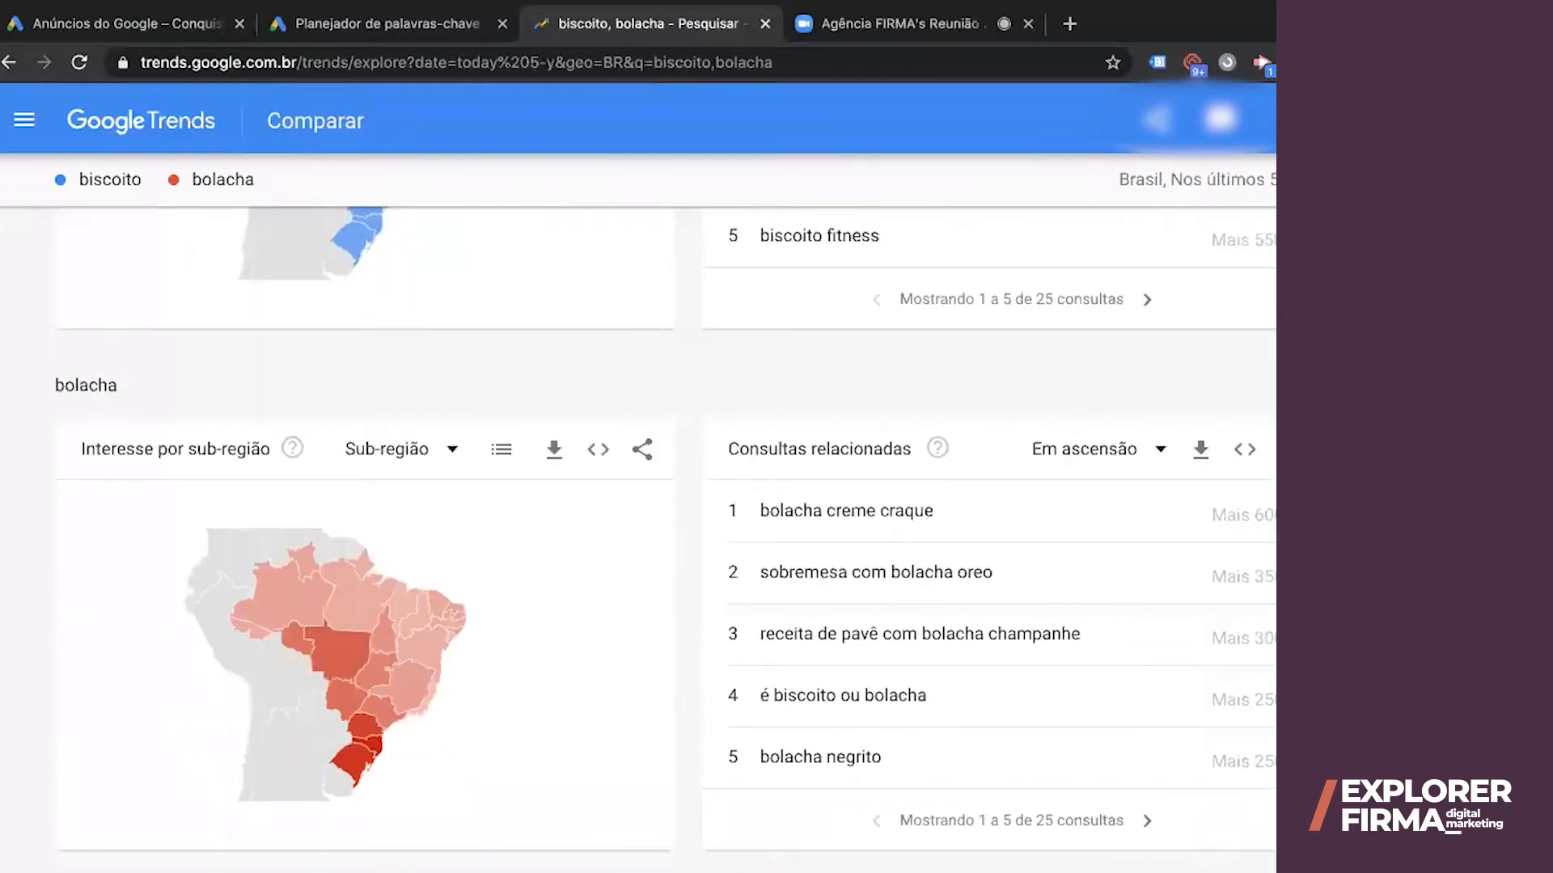
{"action": "scroll", "coordinate": [937, 534], "scroll_direction": "up", "scroll_amount": 8}
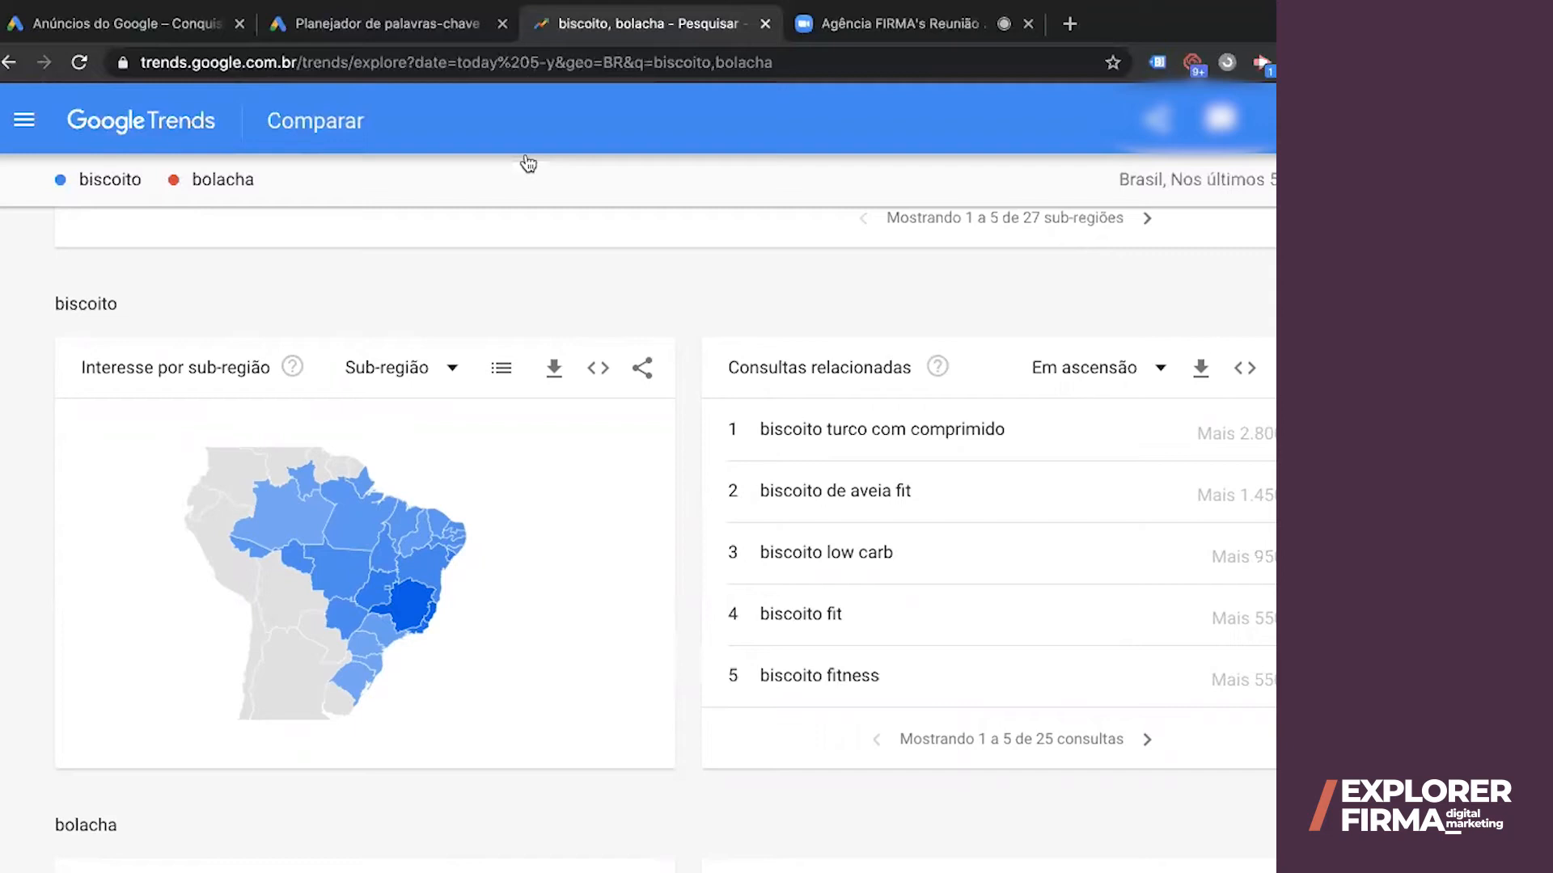
Close the Trends page and start discovering new keywords (Descobrir novas palavras-chave) in the Google Ads Keyword Planner
{"action": "left_click", "coordinate": [763, 25]}
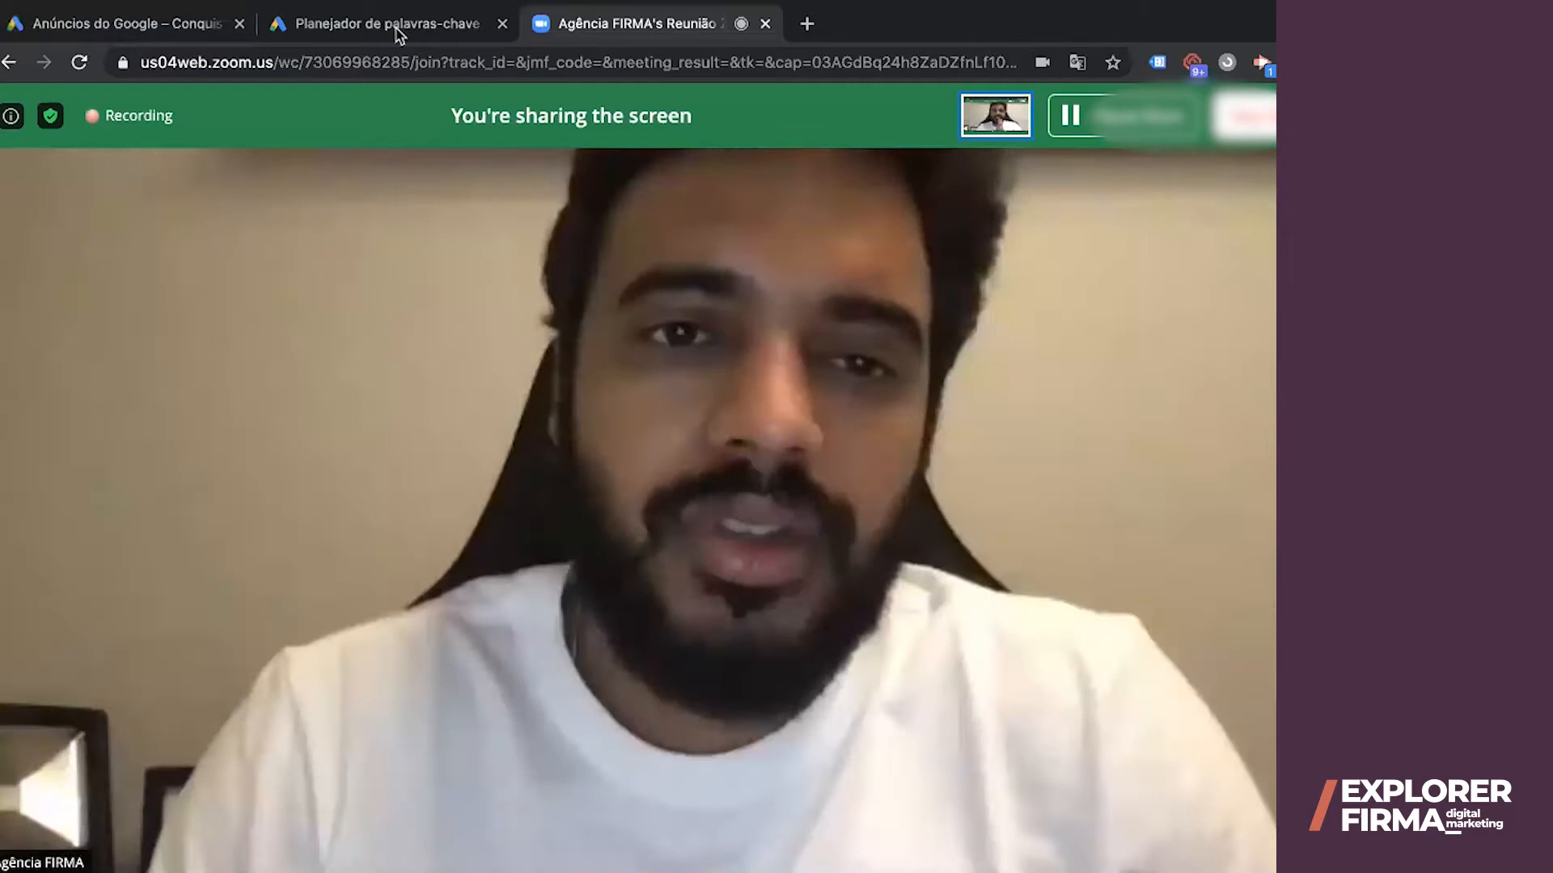
{"action": "left_click", "coordinate": [394, 26]}
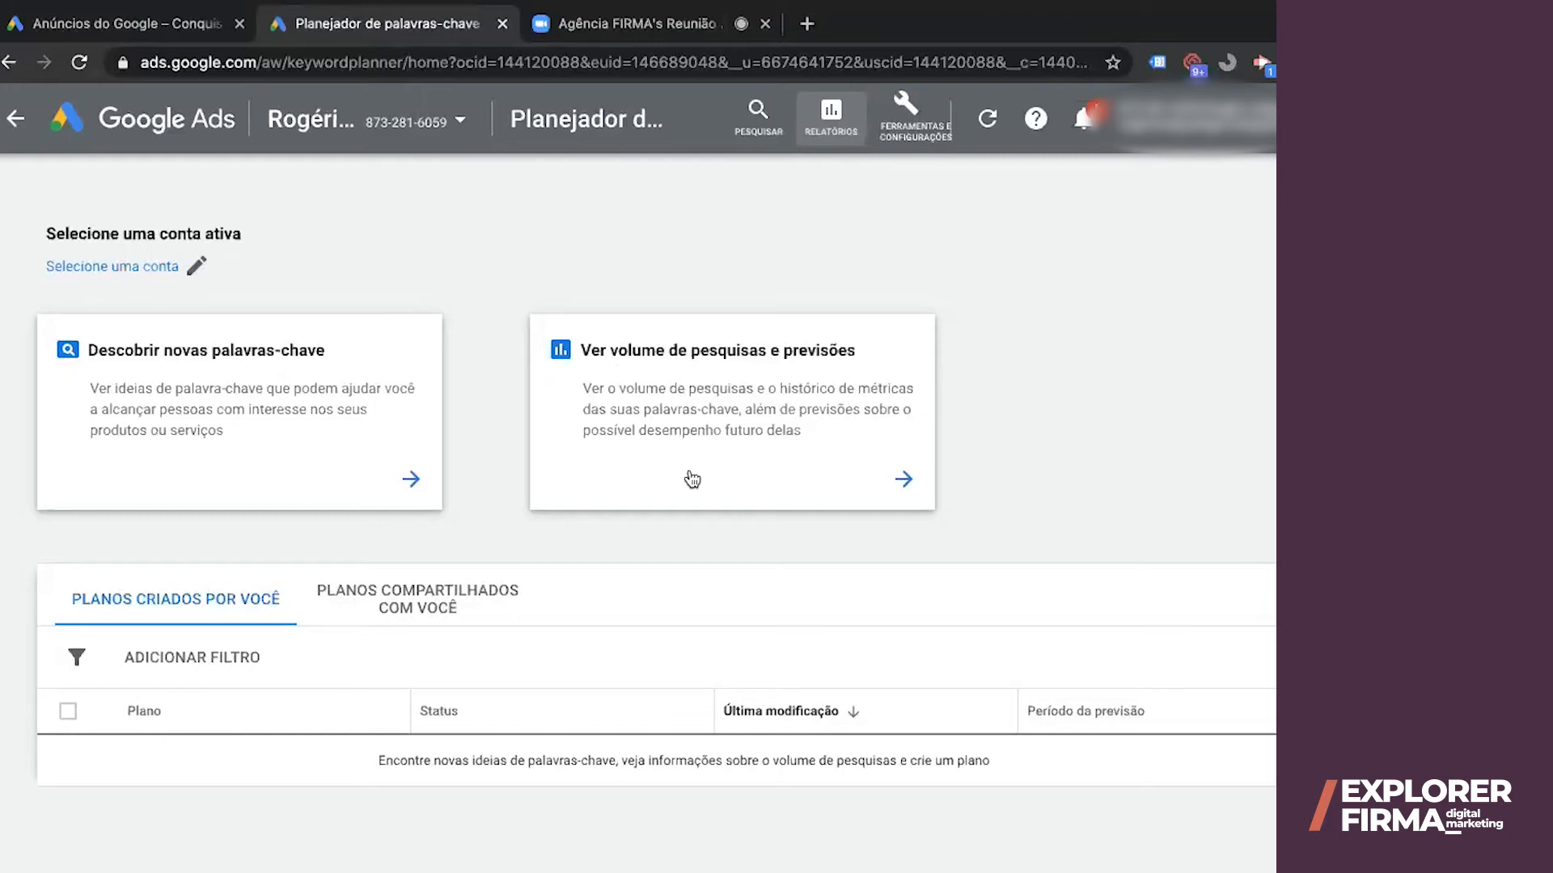
{"action": "left_click", "coordinate": [245, 408]}
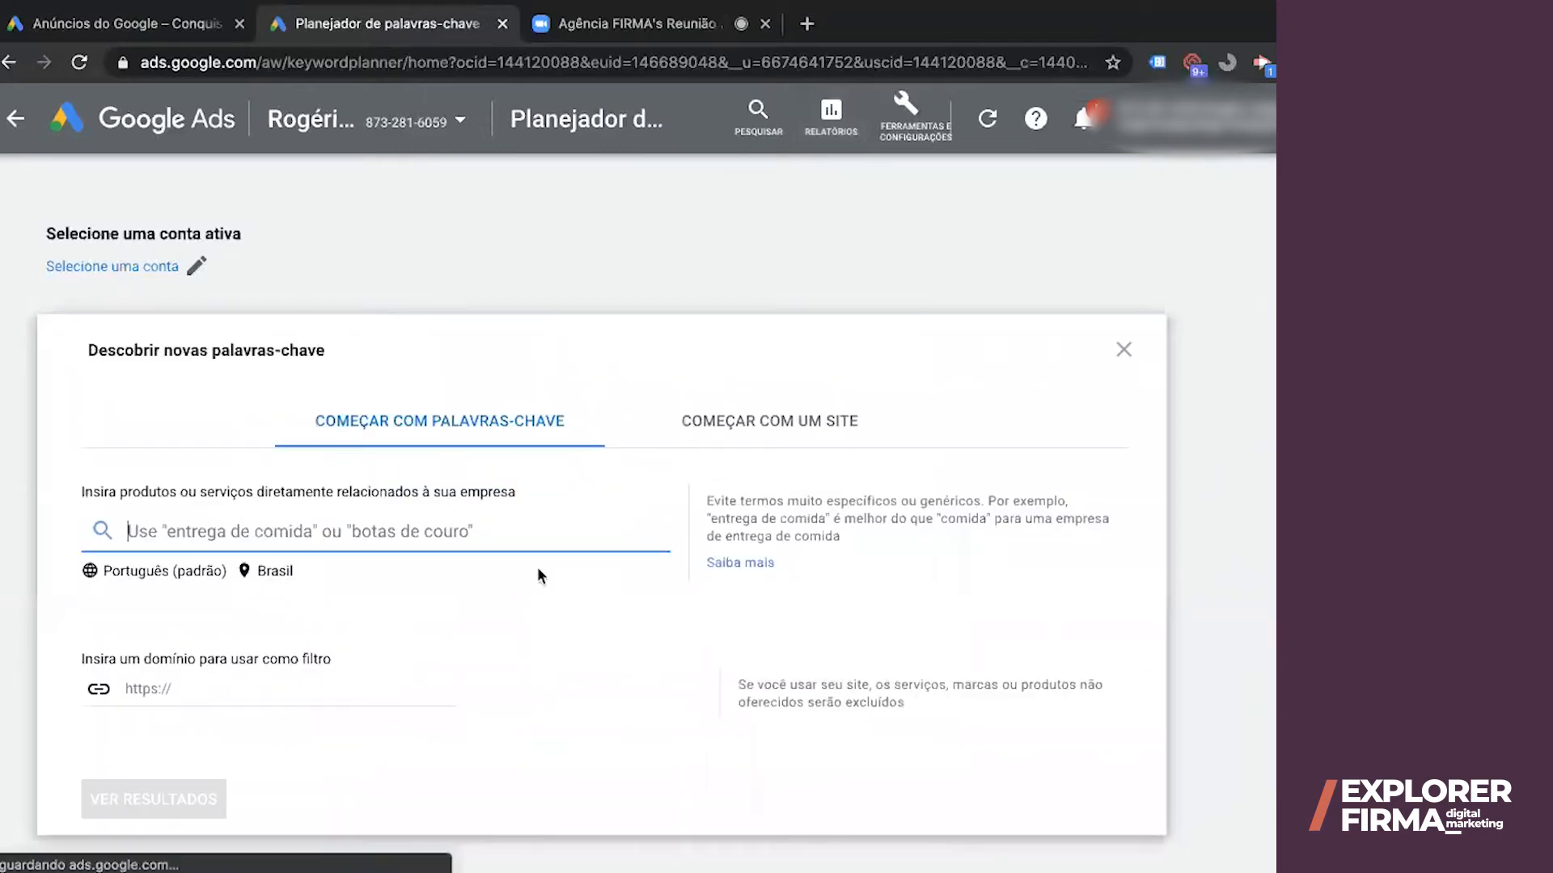
{"action": "left_click", "coordinate": [215, 686]}
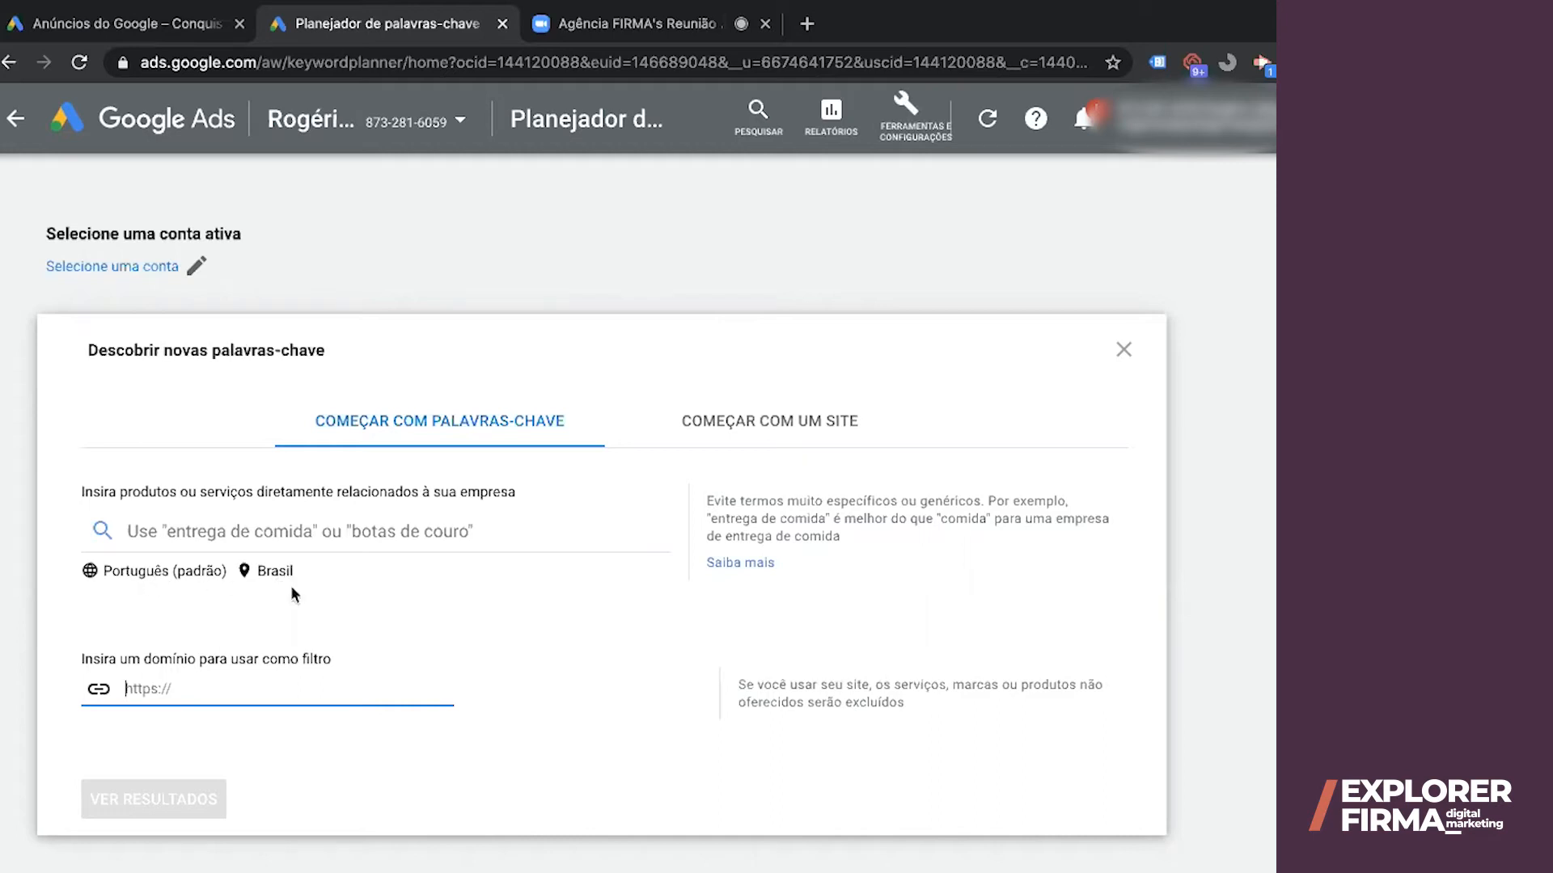
{"action": "left_click", "coordinate": [178, 534]}
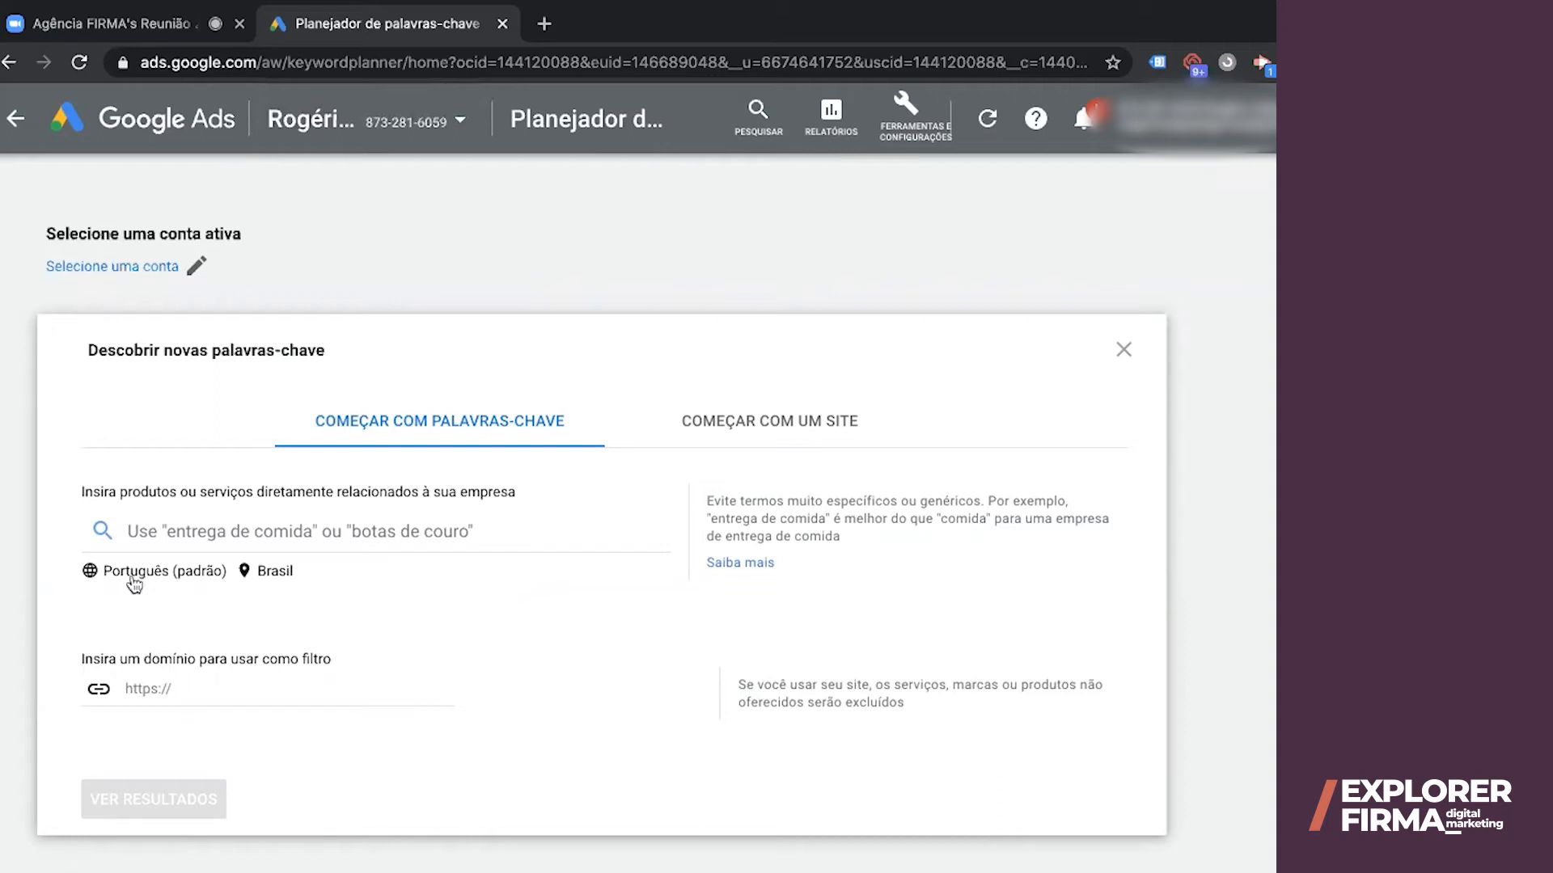
View the keyword search's language options and look up "São Paulo" among its target locations, leaving both without changes
{"action": "left_click", "coordinate": [142, 573]}
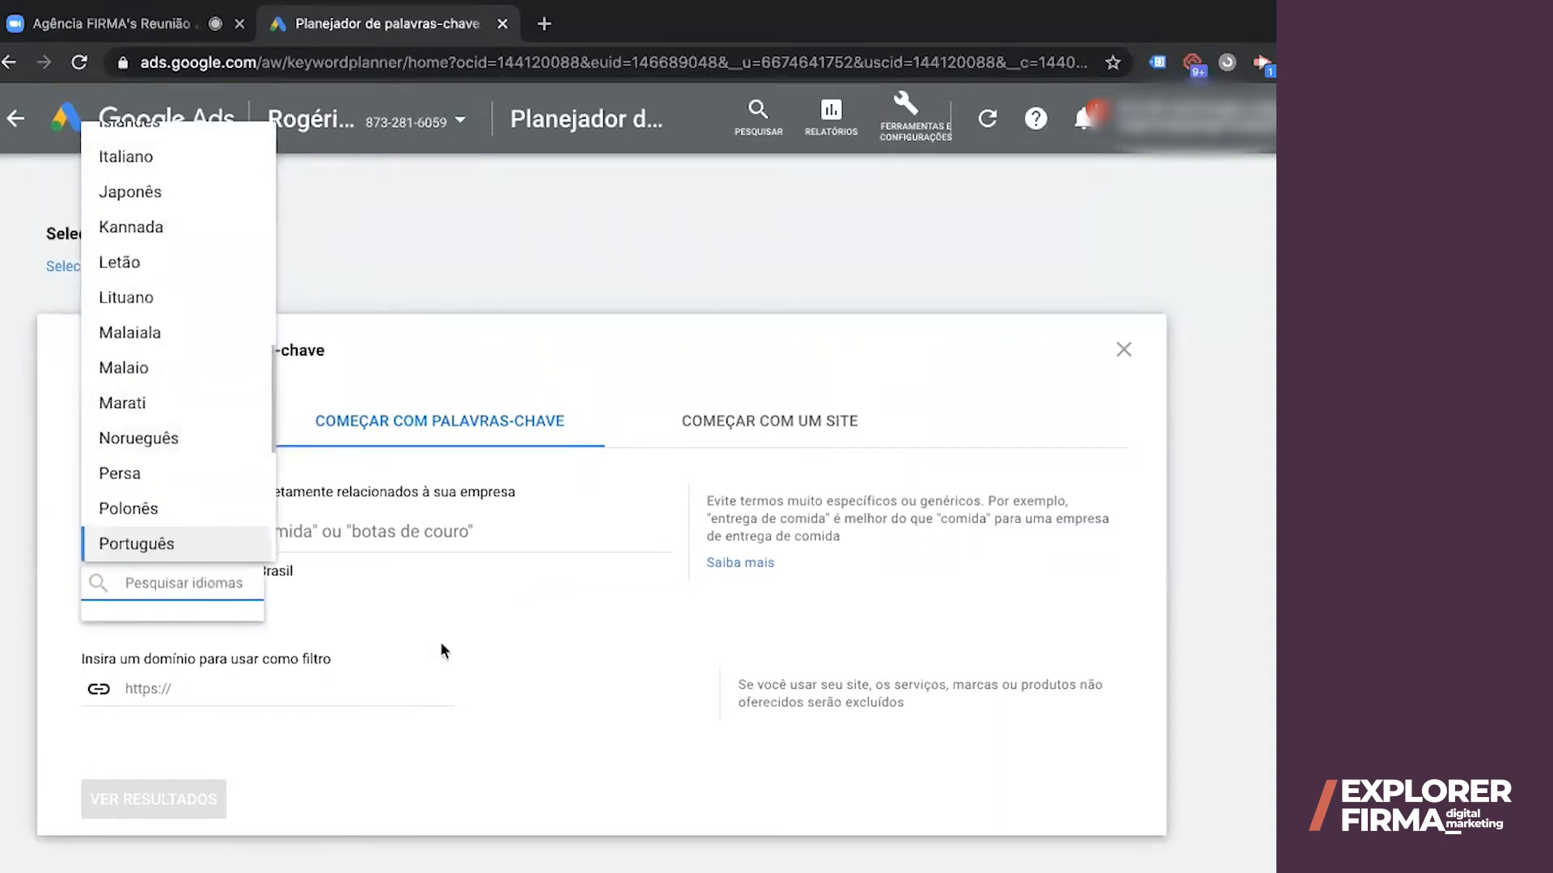
{"action": "left_click", "coordinate": [436, 614]}
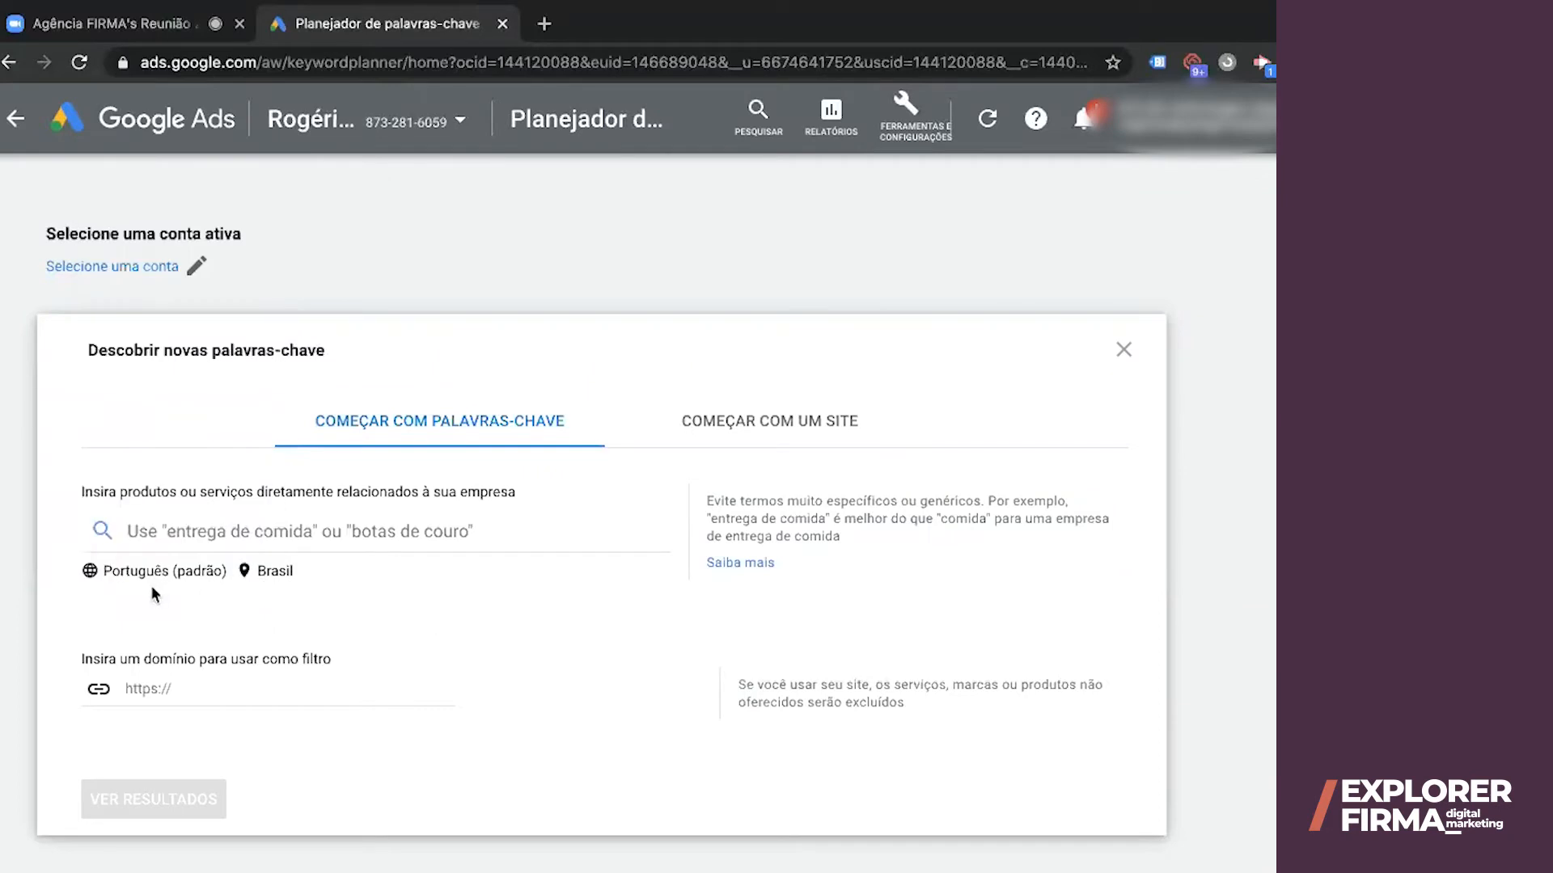
{"action": "left_click", "coordinate": [271, 572]}
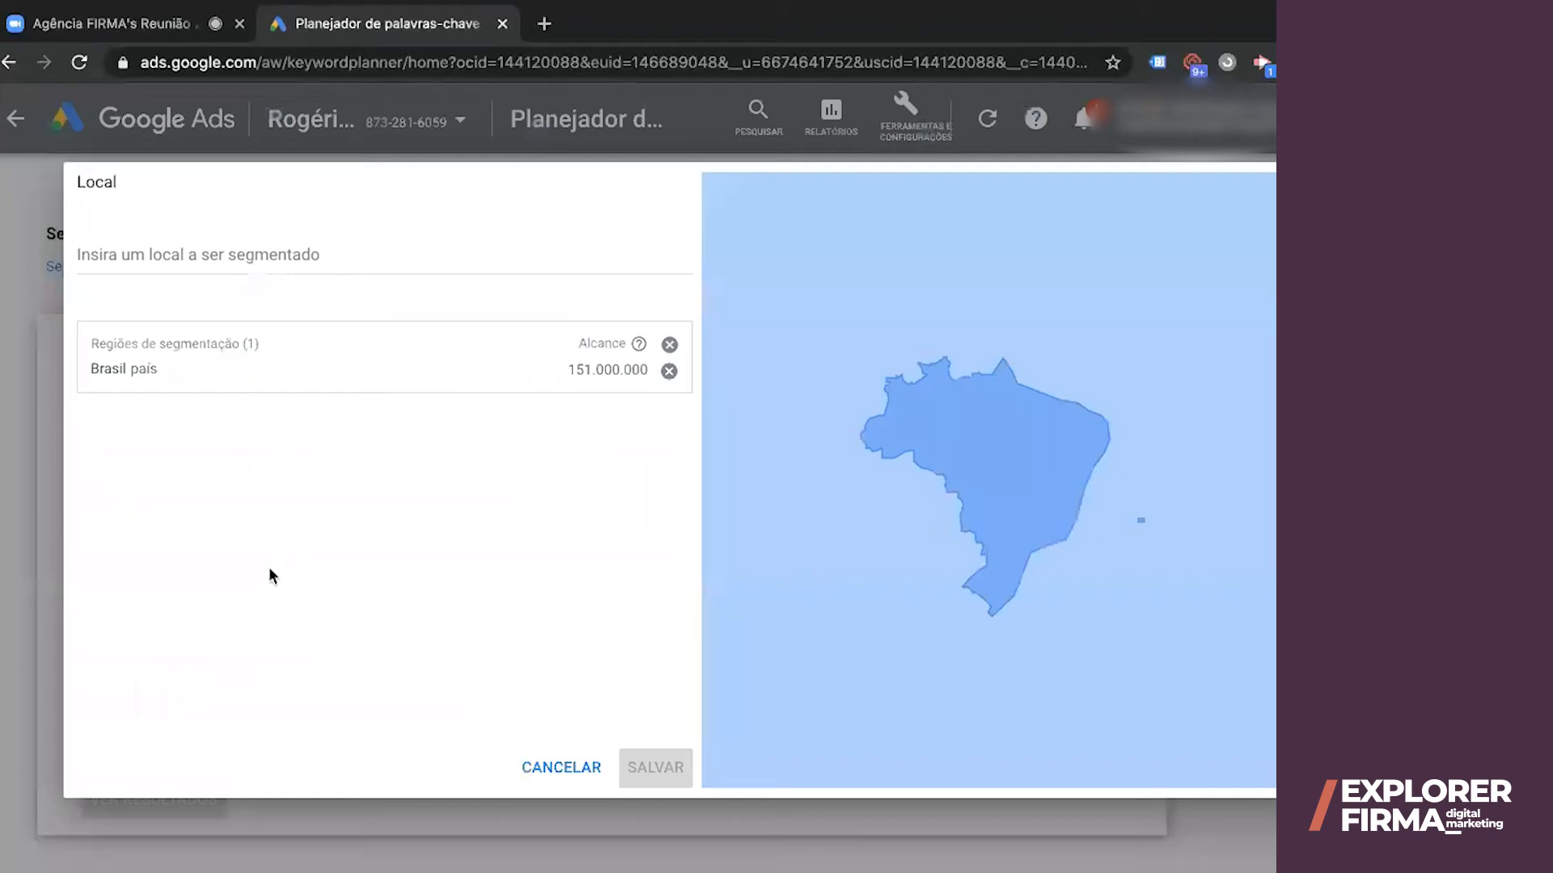
{"action": "left_click", "coordinate": [232, 256]}
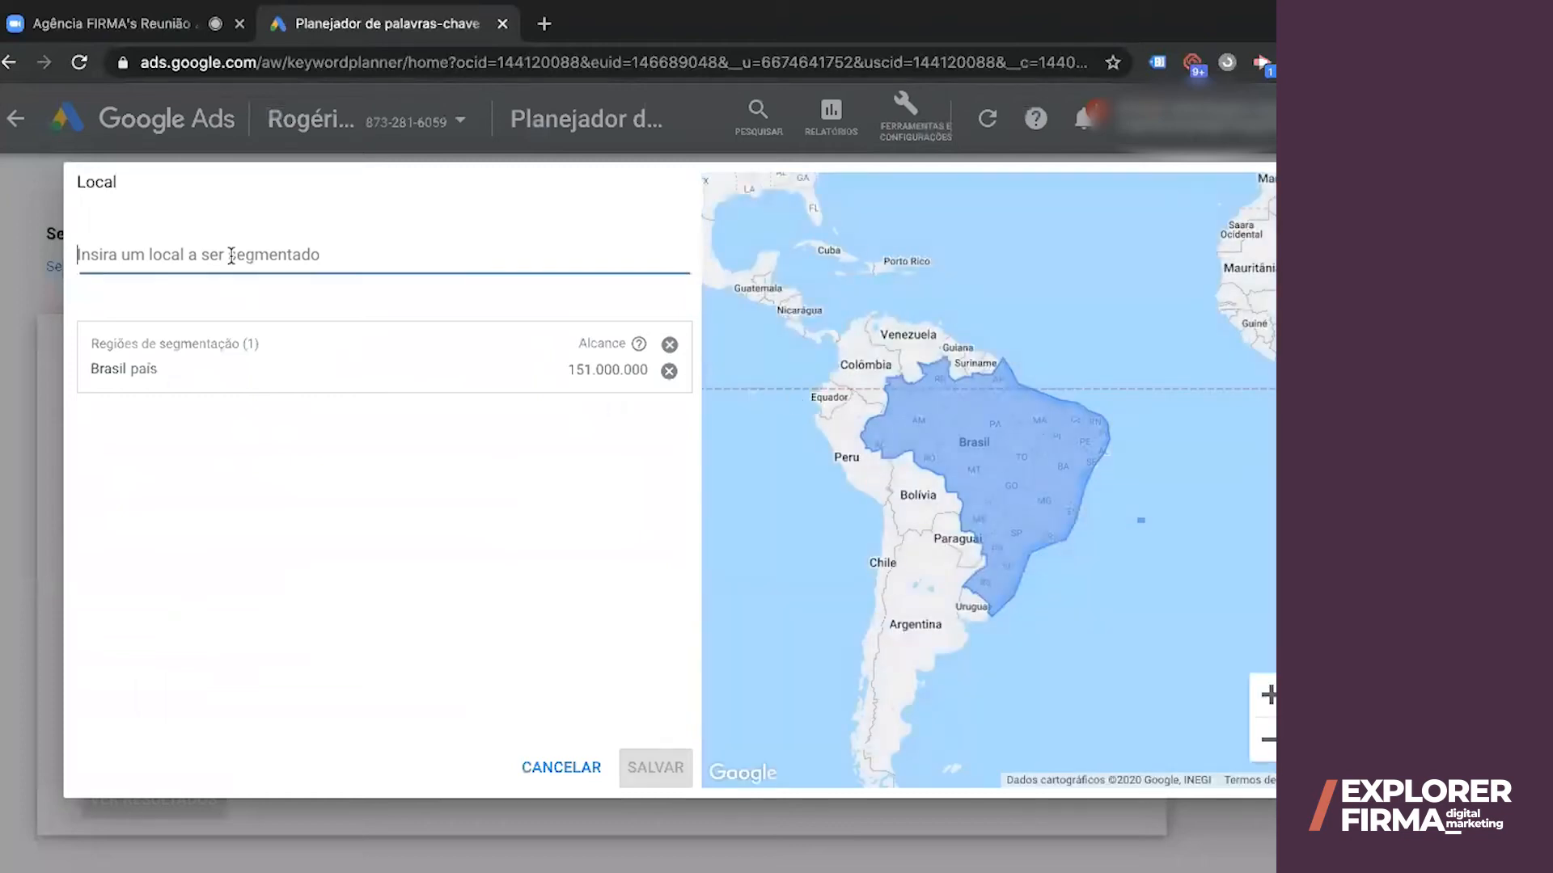
{"action": "type", "text": "S"}
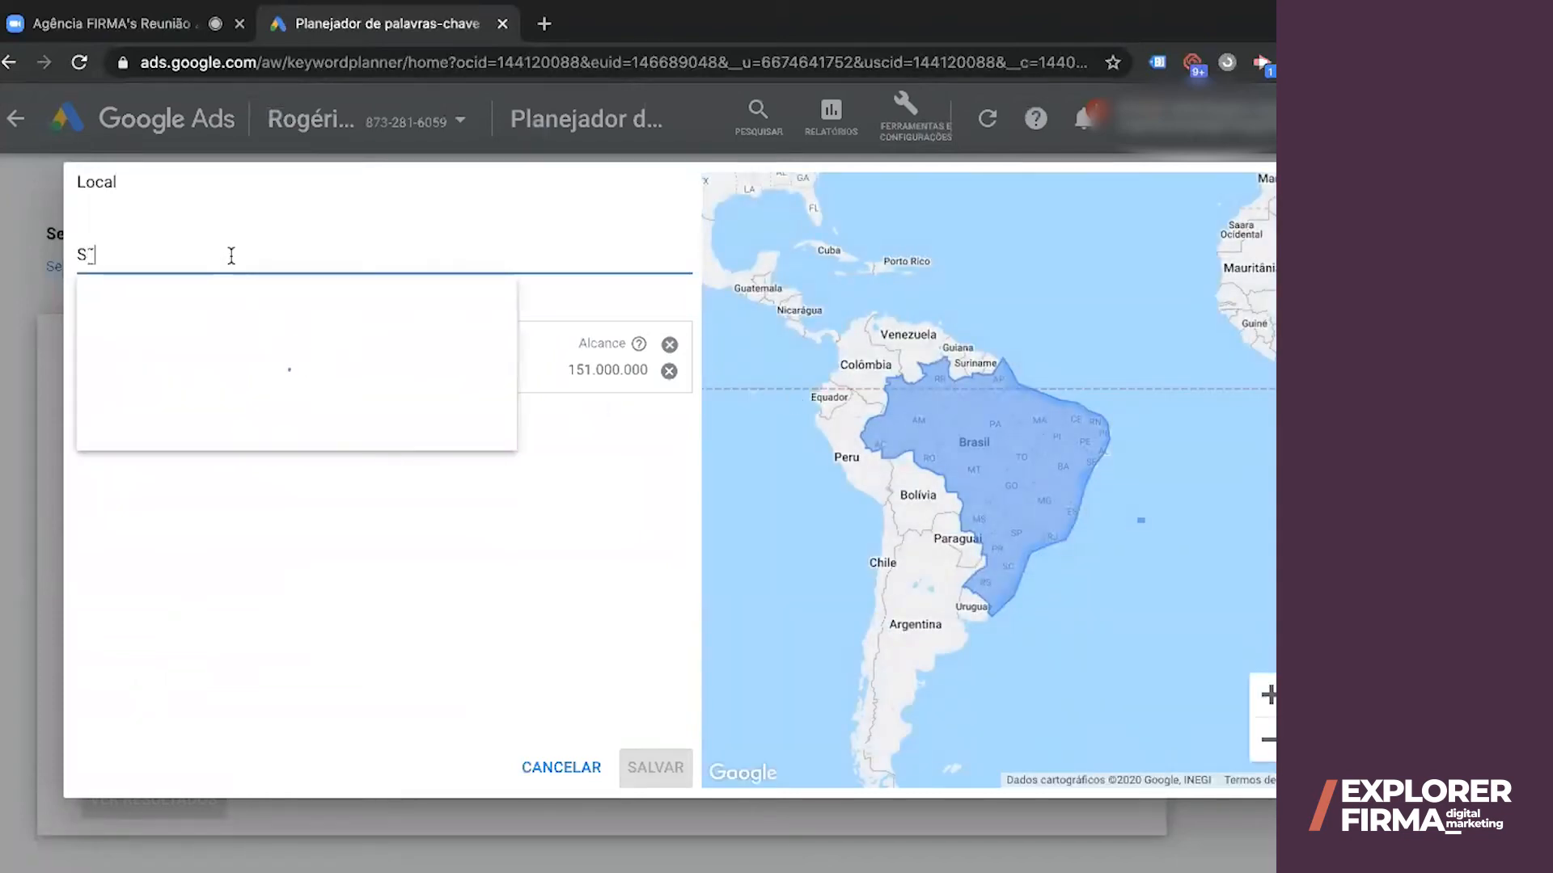
{"action": "type", "text": "ão Paulo"}
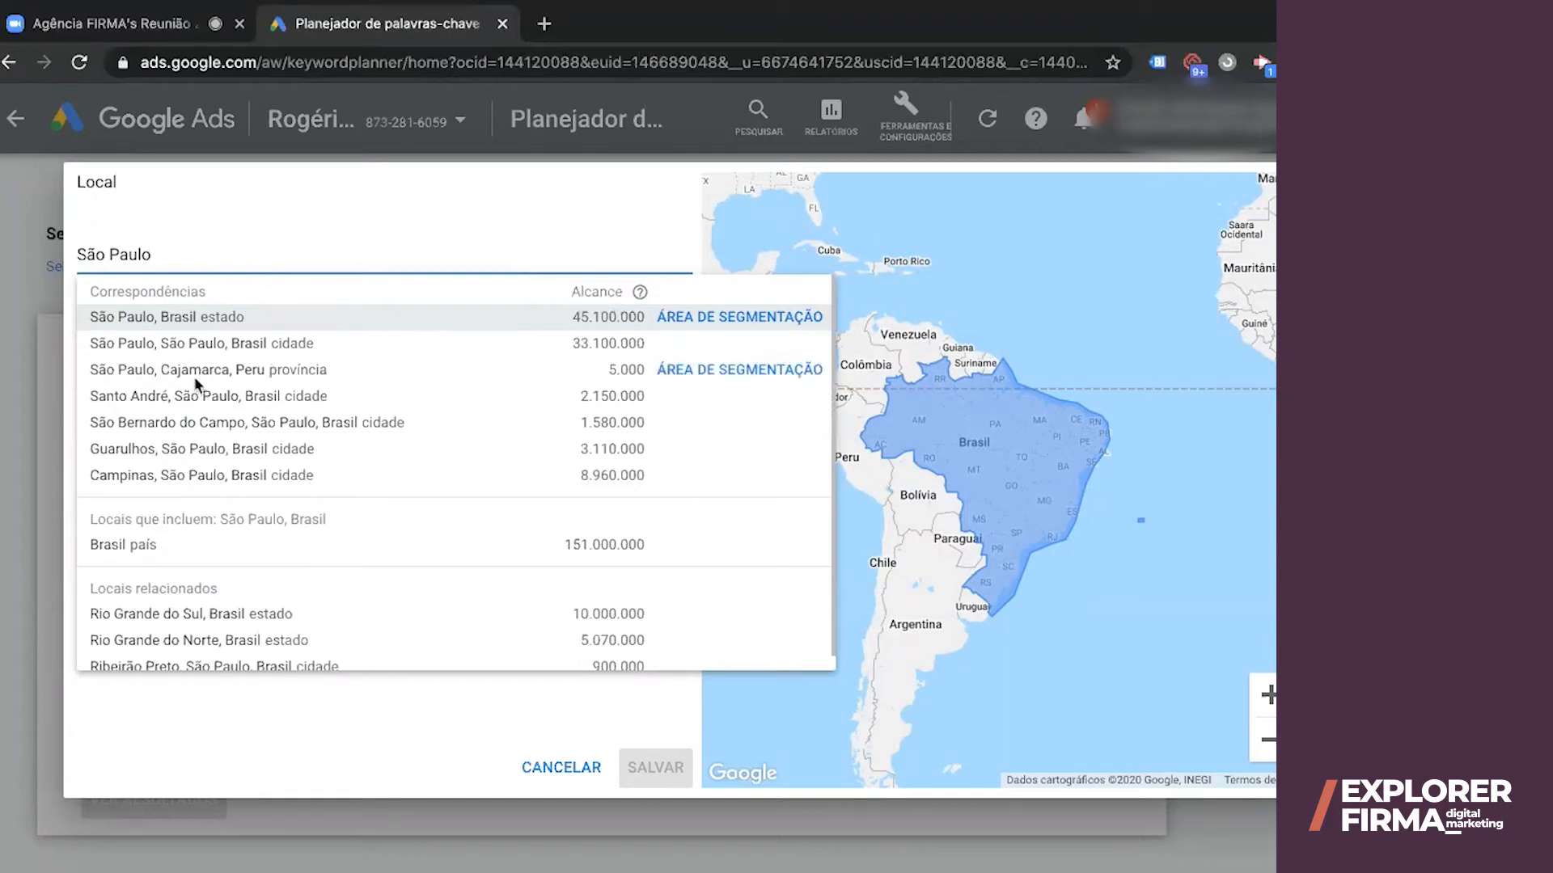
{"action": "left_click", "coordinate": [540, 772]}
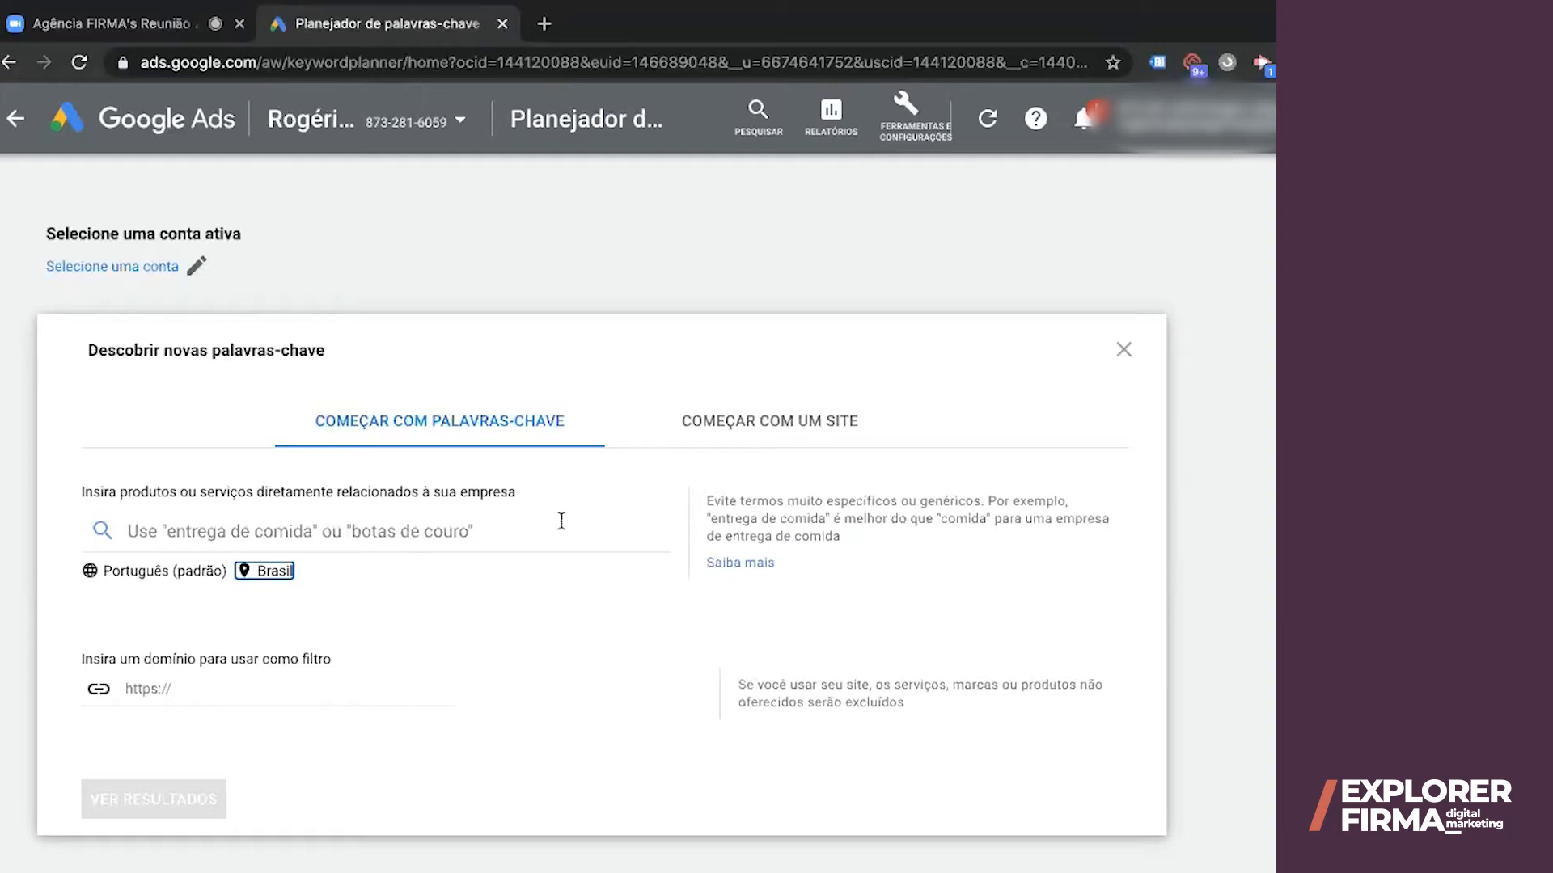
Enter "apartamento são paulo" as a keyword and try to get its results
{"action": "left_click", "coordinate": [512, 540]}
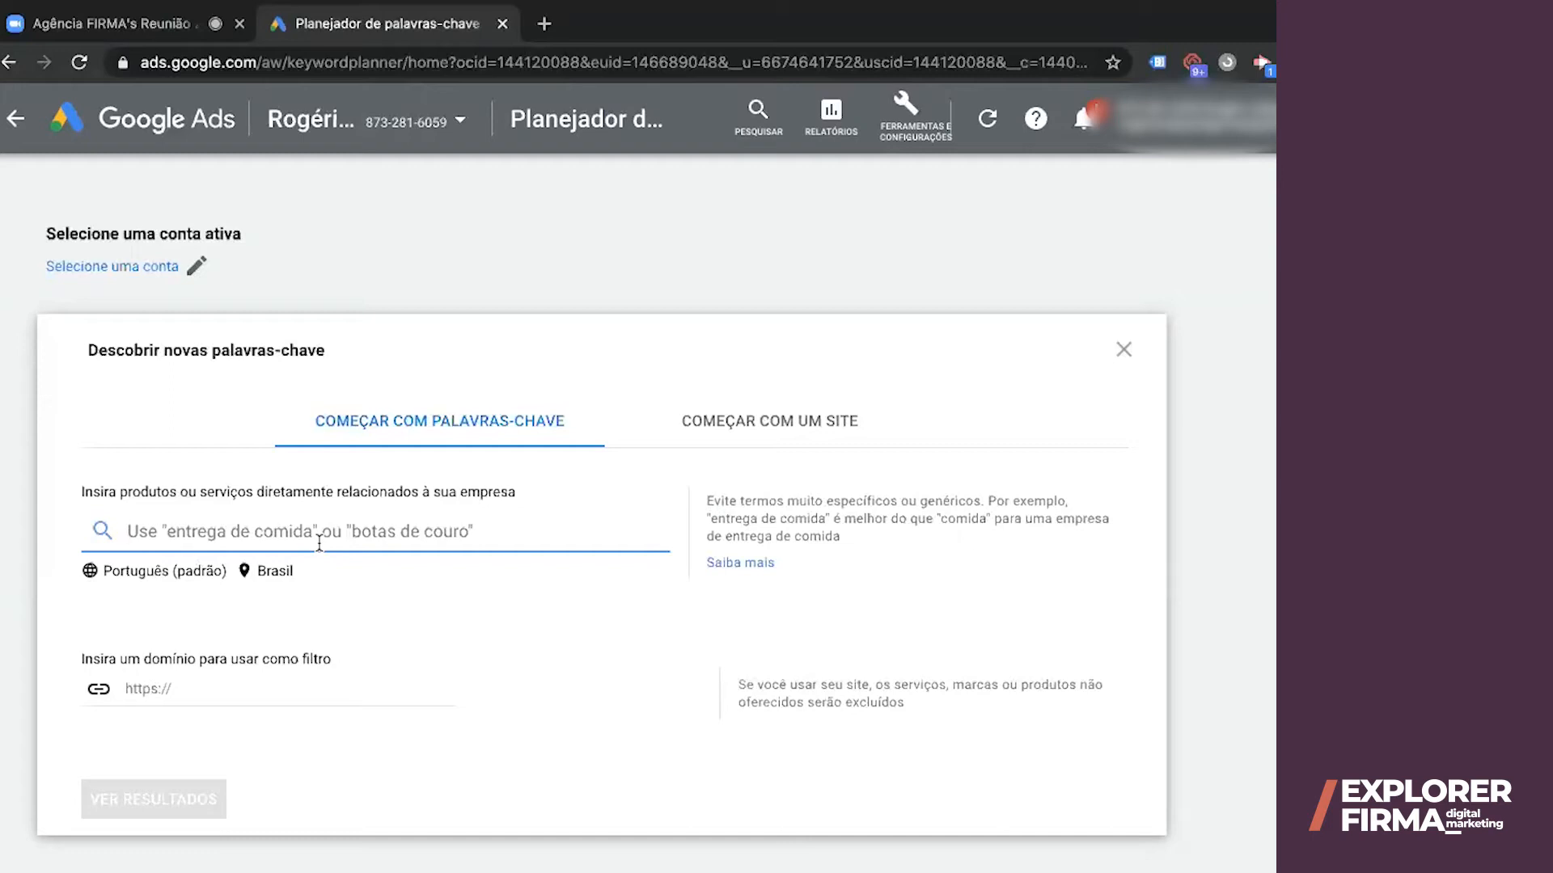
{"action": "type", "text": "apartamento "}
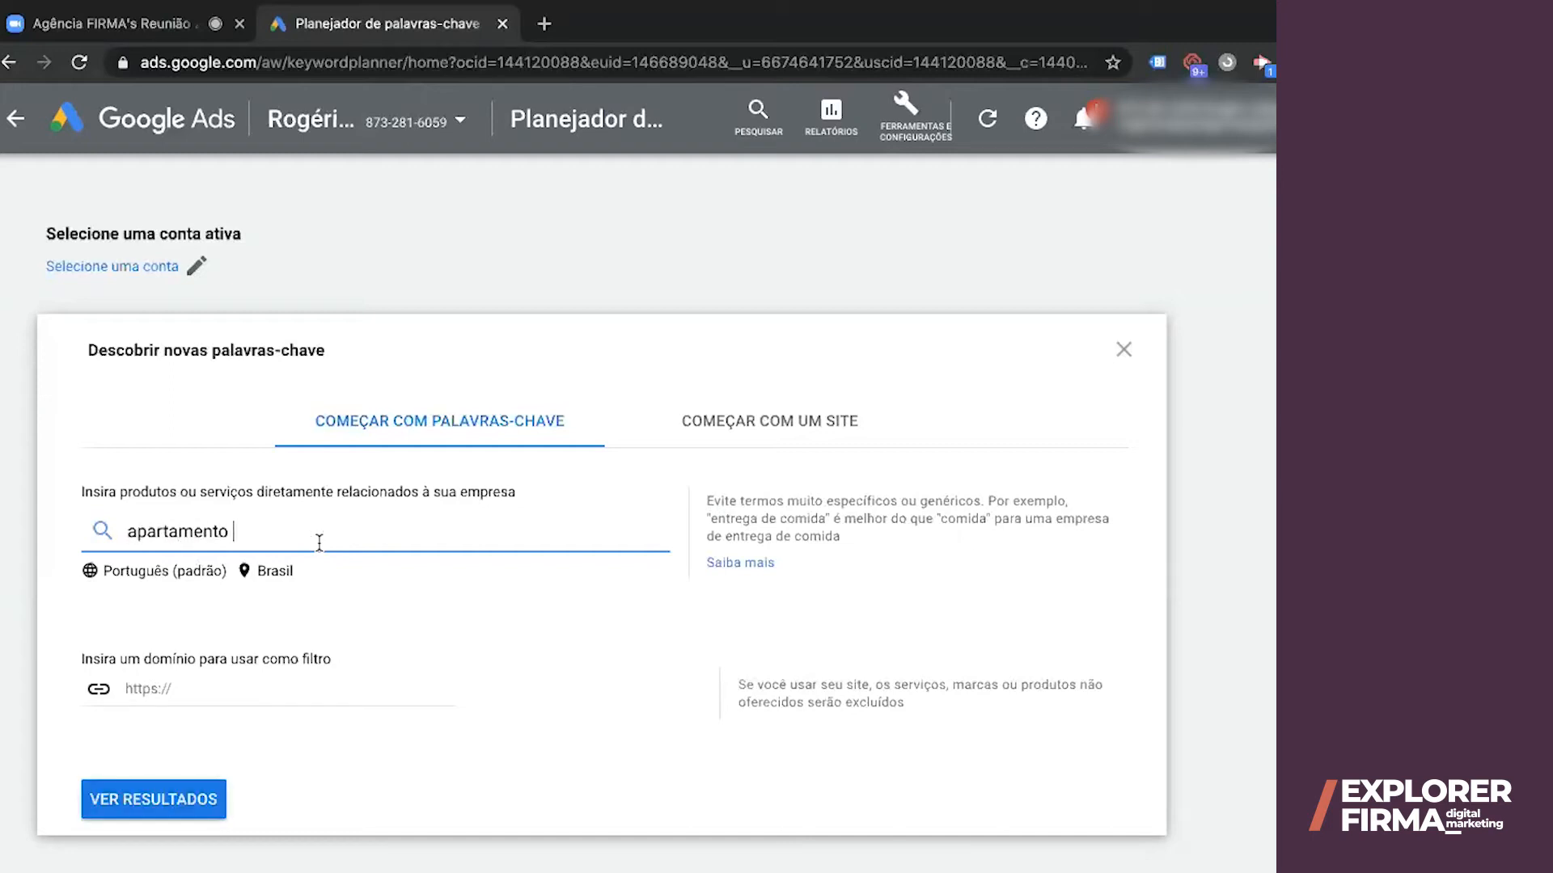
{"action": "type", "text": "são paulo"}
{"action": "left_click", "coordinate": [127, 799]}
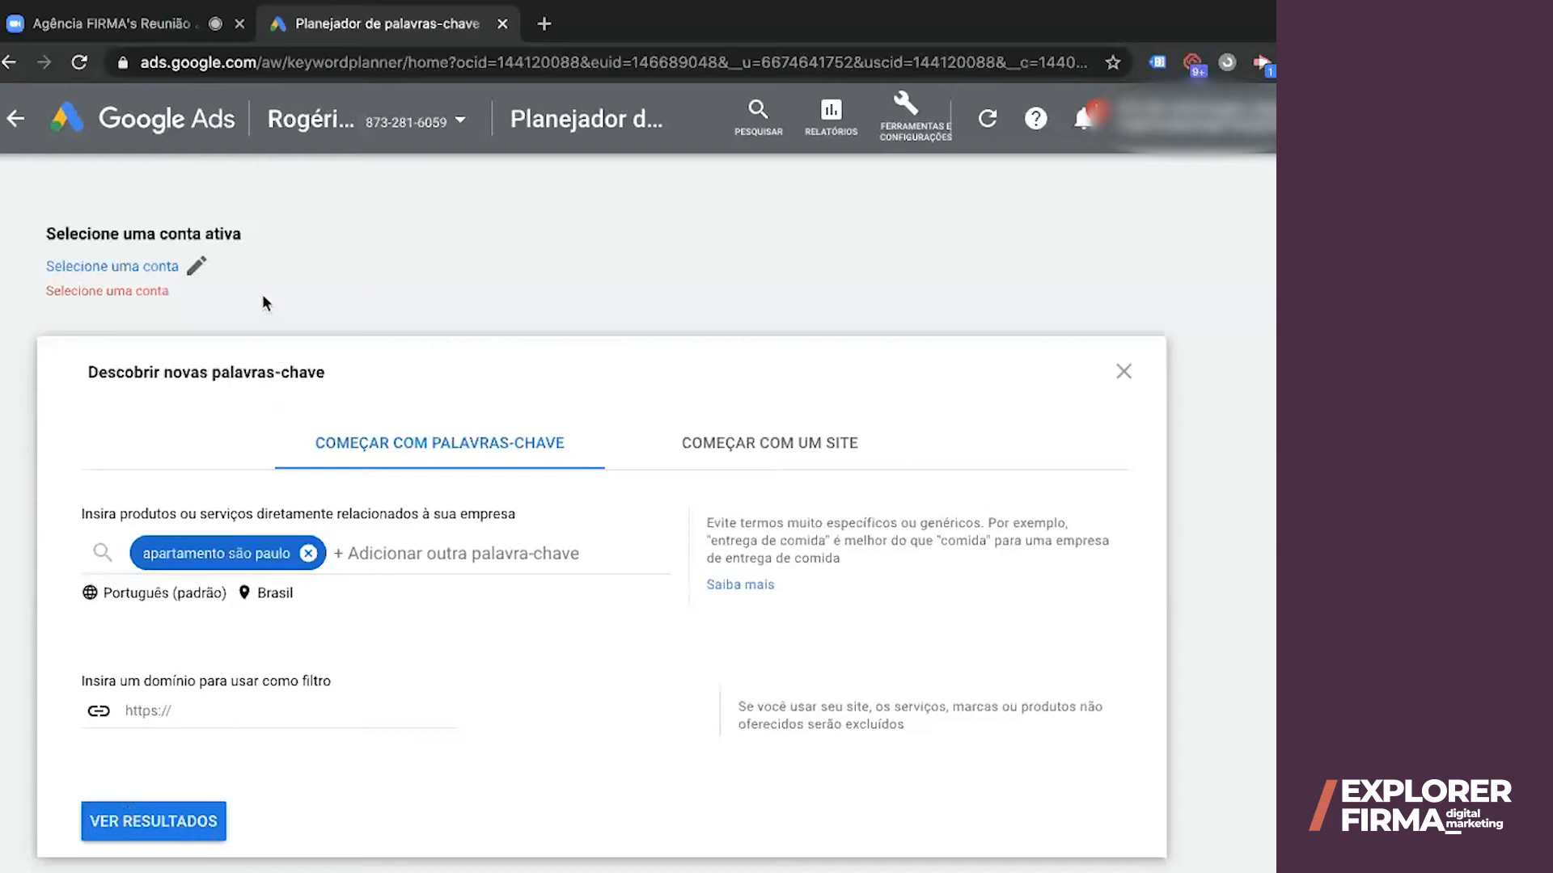
Add "apartamento sp" and "apartamento zona norte" to the keywords of the search
{"action": "left_click", "coordinate": [375, 554]}
{"action": "type", "text": "apartamento sp"}
{"action": "key", "text": "Return"}
{"action": "type", "text": "apartamento zona norte"}
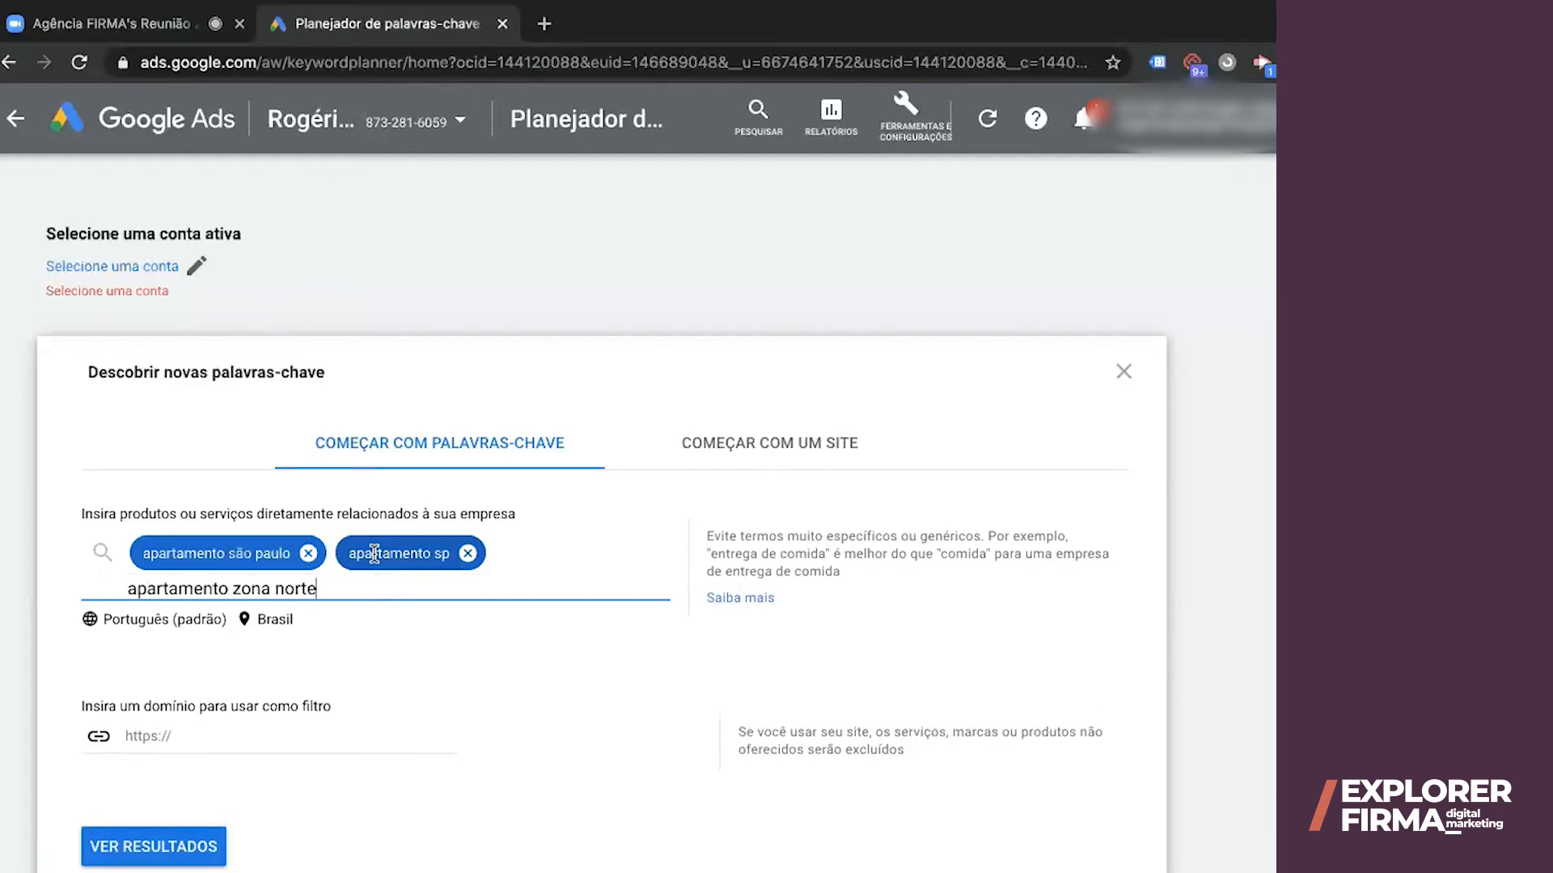
{"action": "key", "text": "Return"}
{"action": "type", "text": "apartamento so"}
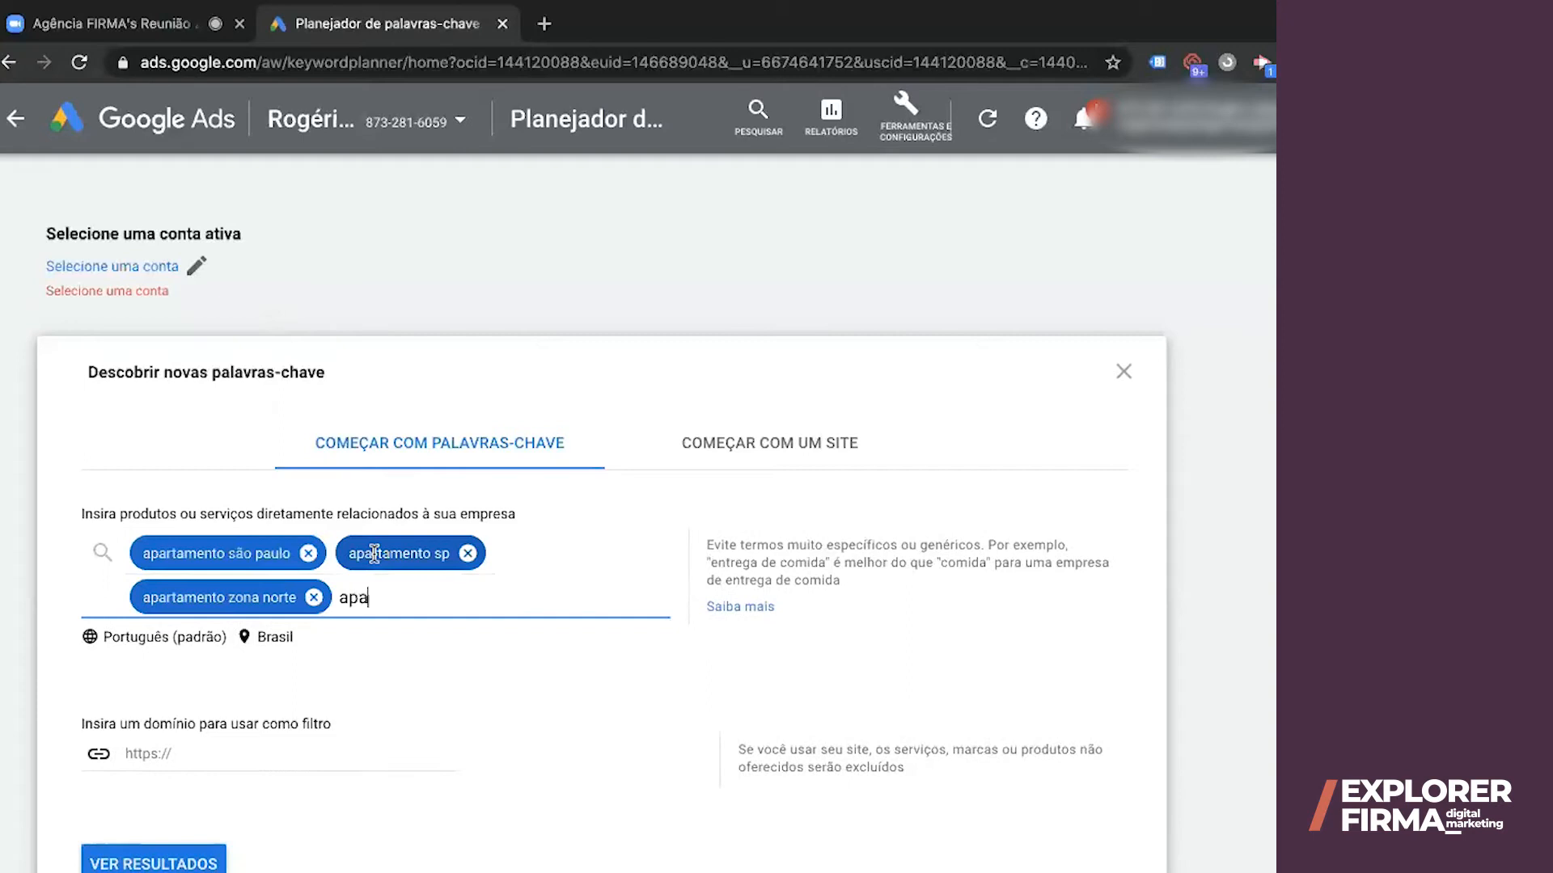
{"action": "key", "text": "BackSpace"}
{"action": "key", "text": "BackSpace"}
{"action": "type", "text": "zona norte"}
{"action": "key", "text": "Return"}
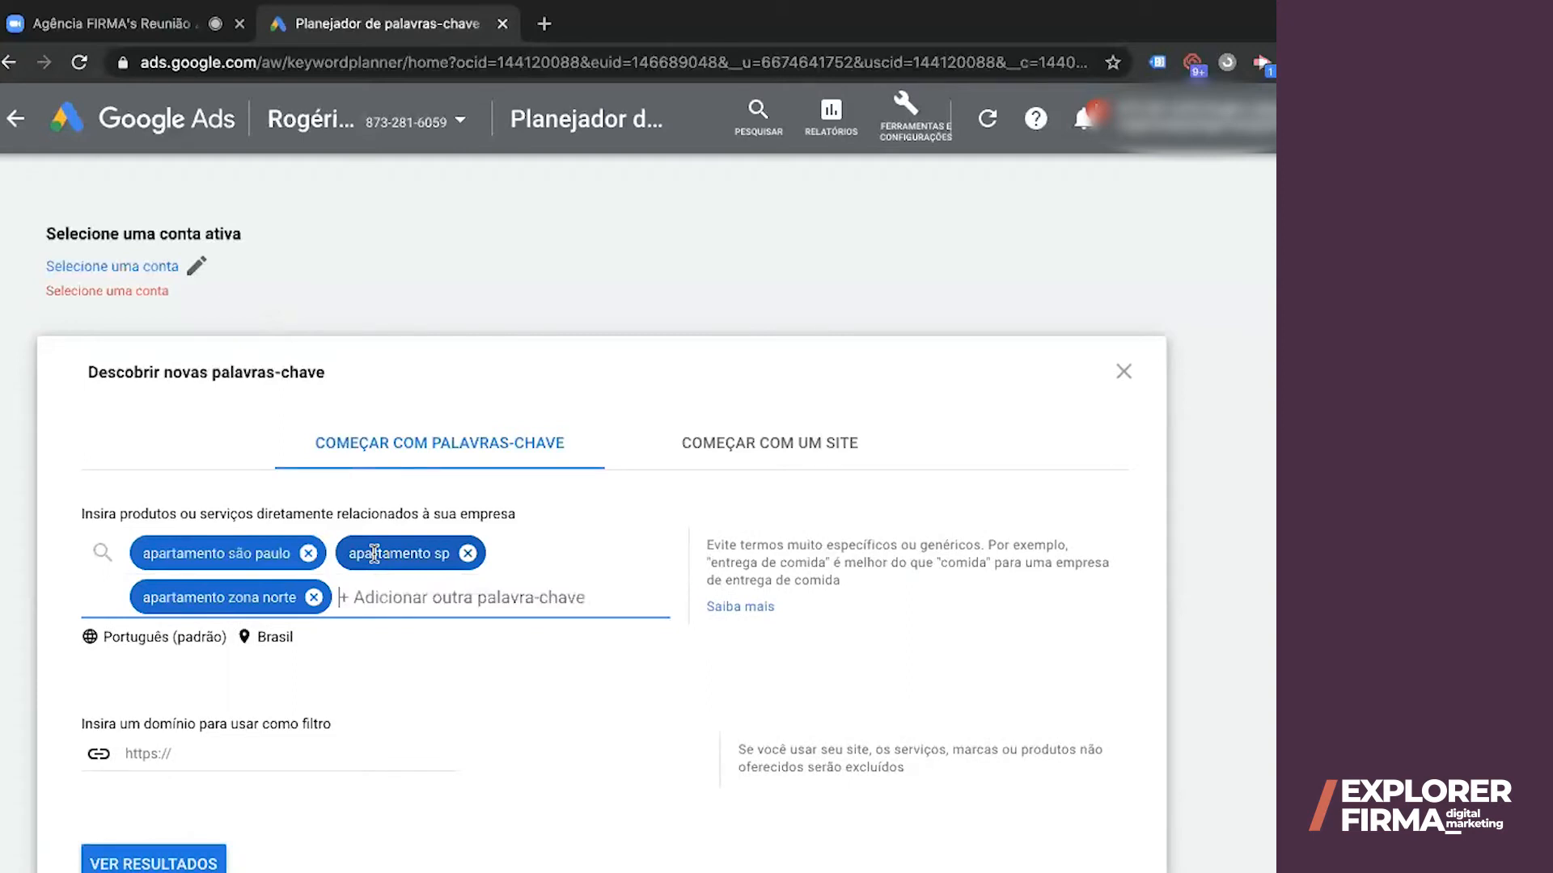
Add the keywords "apartamento alugar", "apartamento a venda" and "apartamento 2 dormitórios" to the search
{"action": "type", "text": "a"}
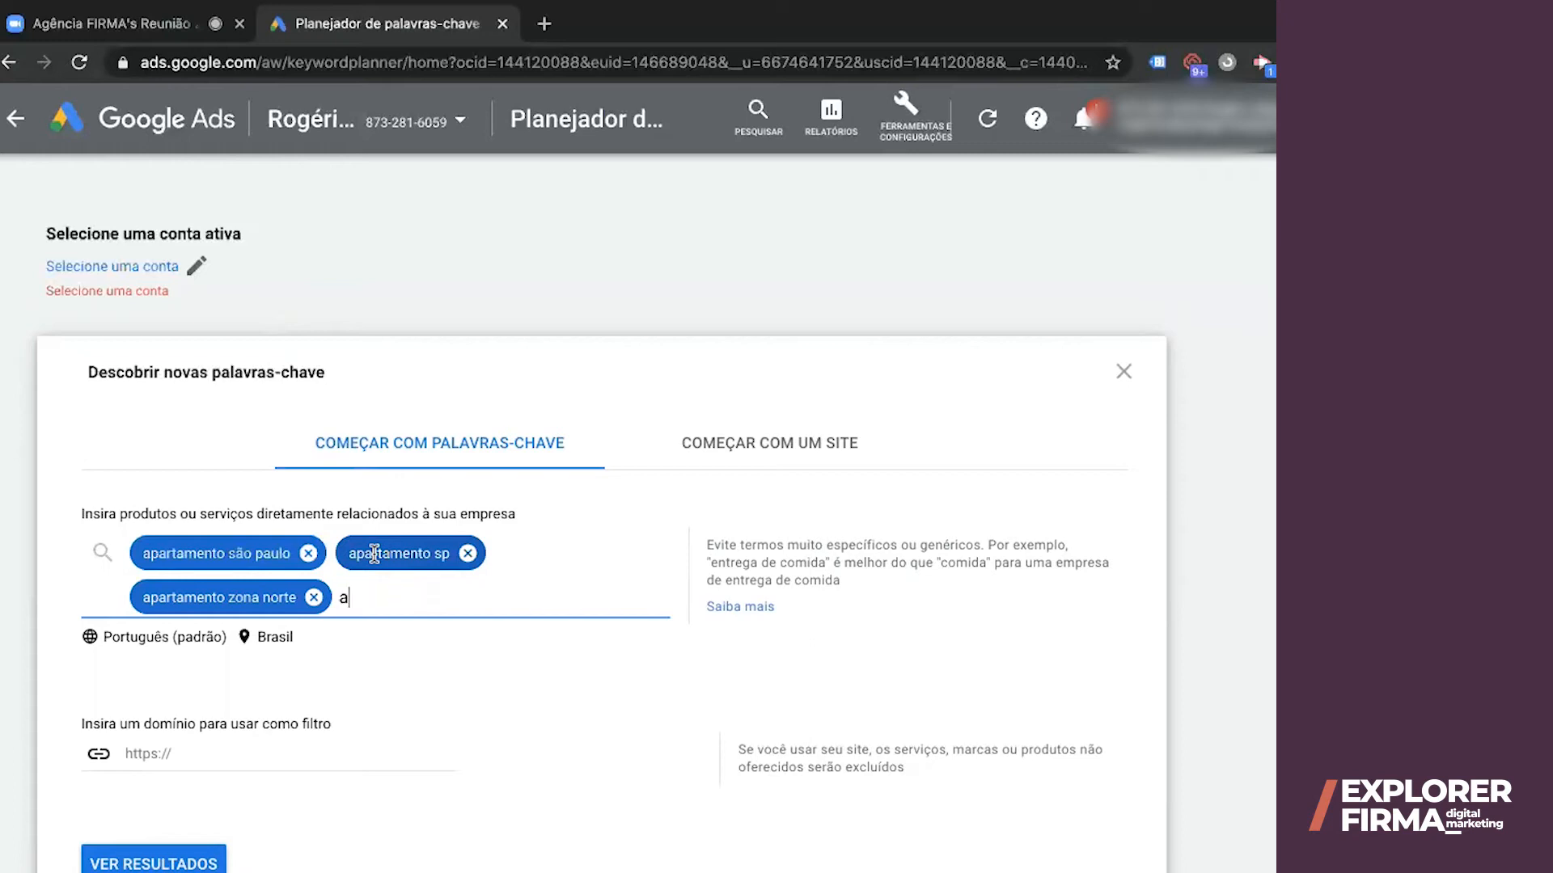
{"action": "type", "text": "partamento alugar"}
{"action": "key", "text": "Return"}
{"action": "type", "text": "apartamento a ven"}
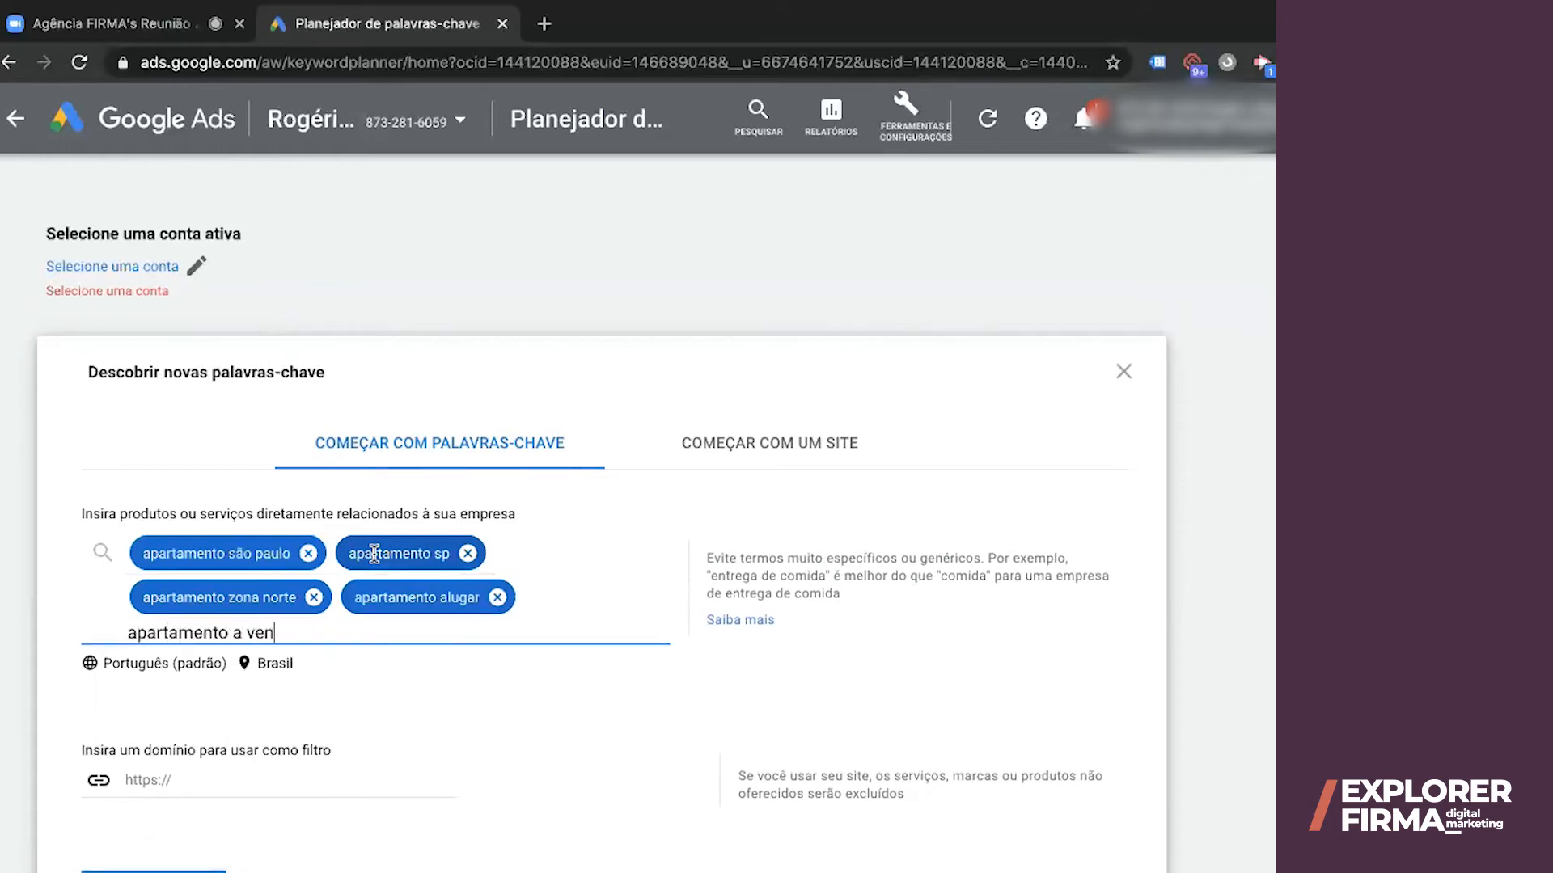
{"action": "type", "text": "da"}
{"action": "key", "text": "Return"}
{"action": "type", "text": "apartamento"}
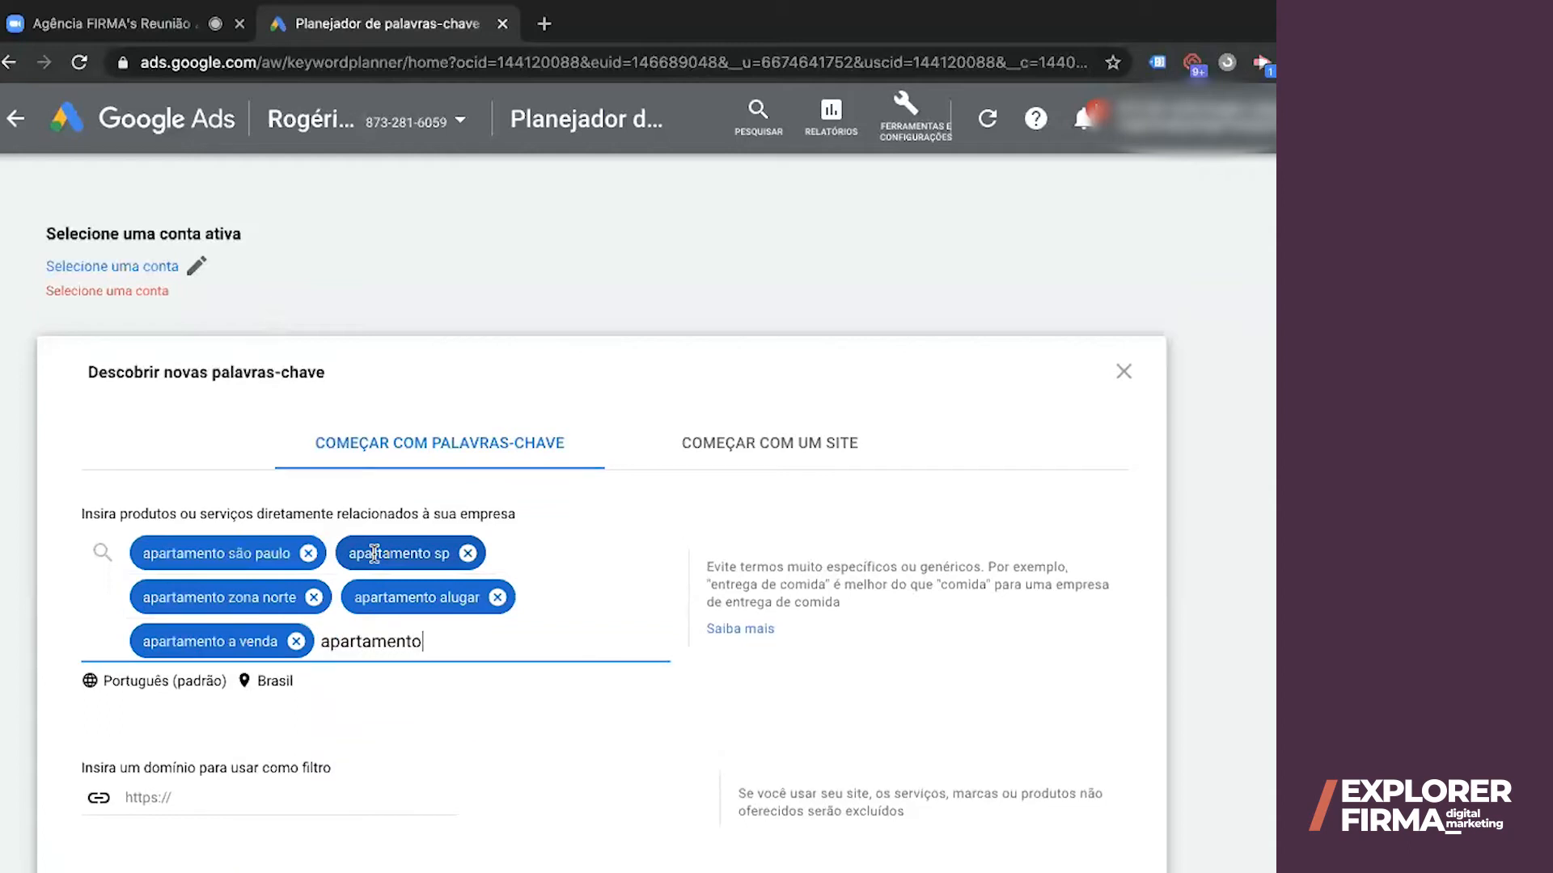
{"action": "type", "text": " 2 dormitórios"}
{"action": "key", "text": "Return"}
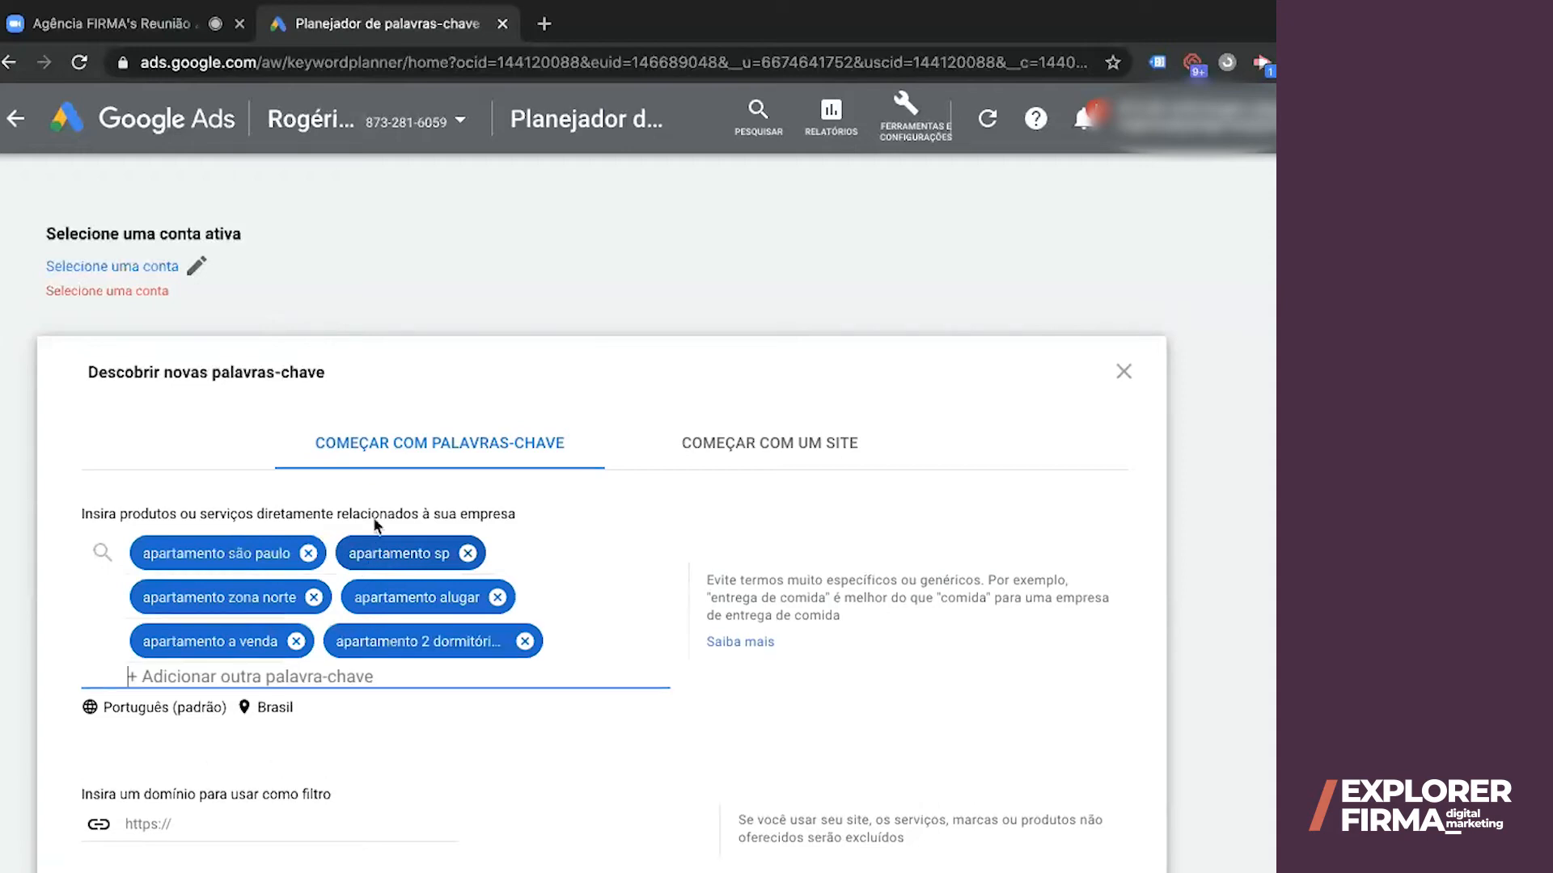
Choose the first account in the list as the Keyword Planner's active account
{"action": "left_click", "coordinate": [189, 273]}
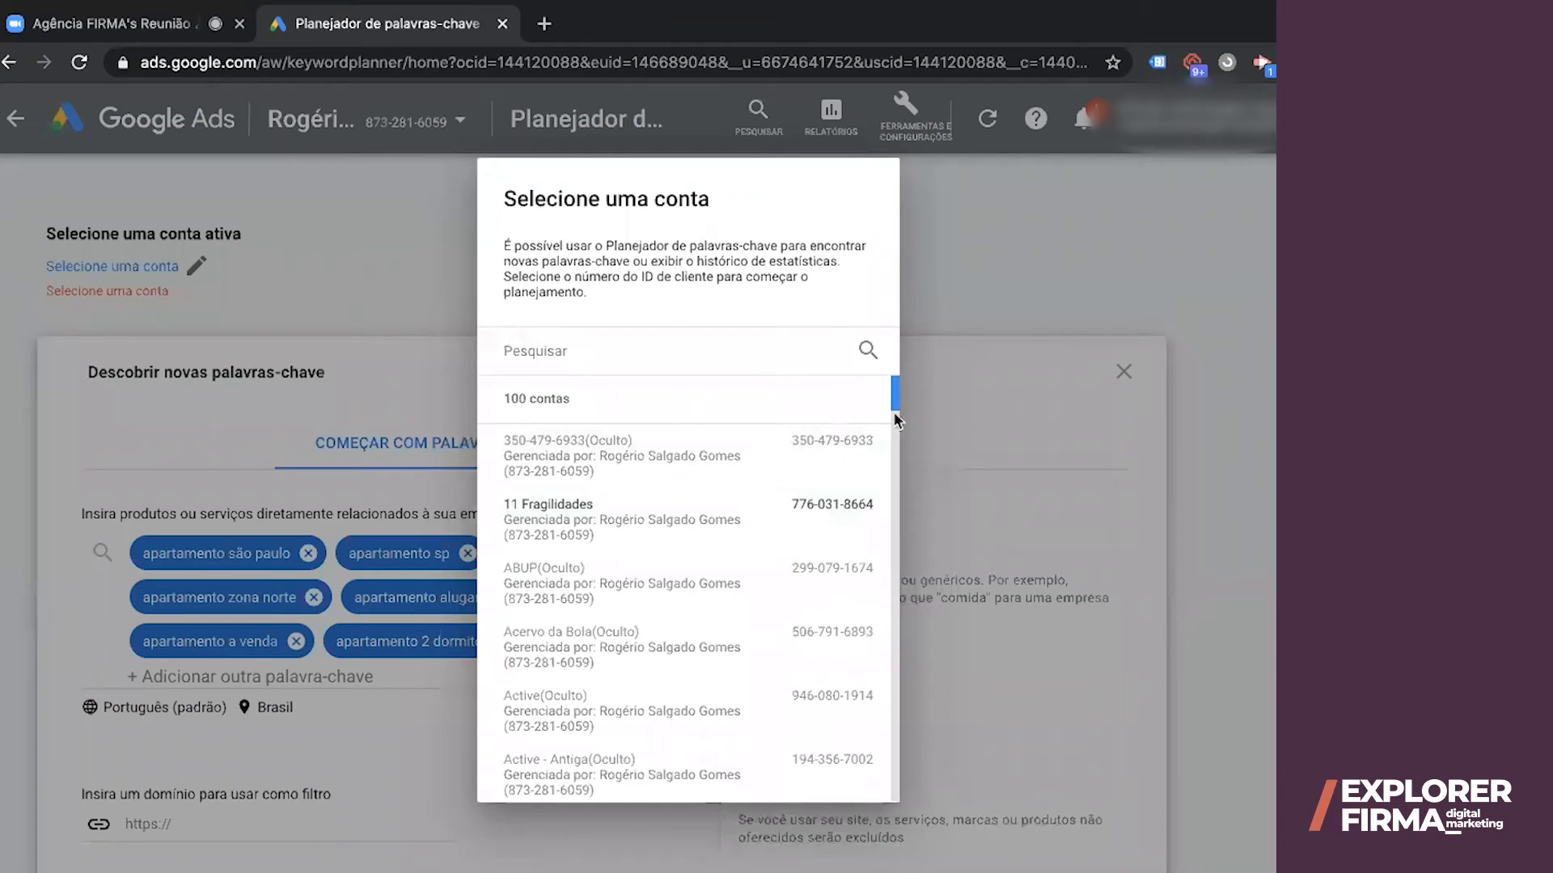
{"action": "scroll", "coordinate": [881, 710], "scroll_direction": "down", "scroll_amount": 10}
{"action": "left_click_drag", "start_coordinate": [894, 772], "coordinate": [891, 331]}
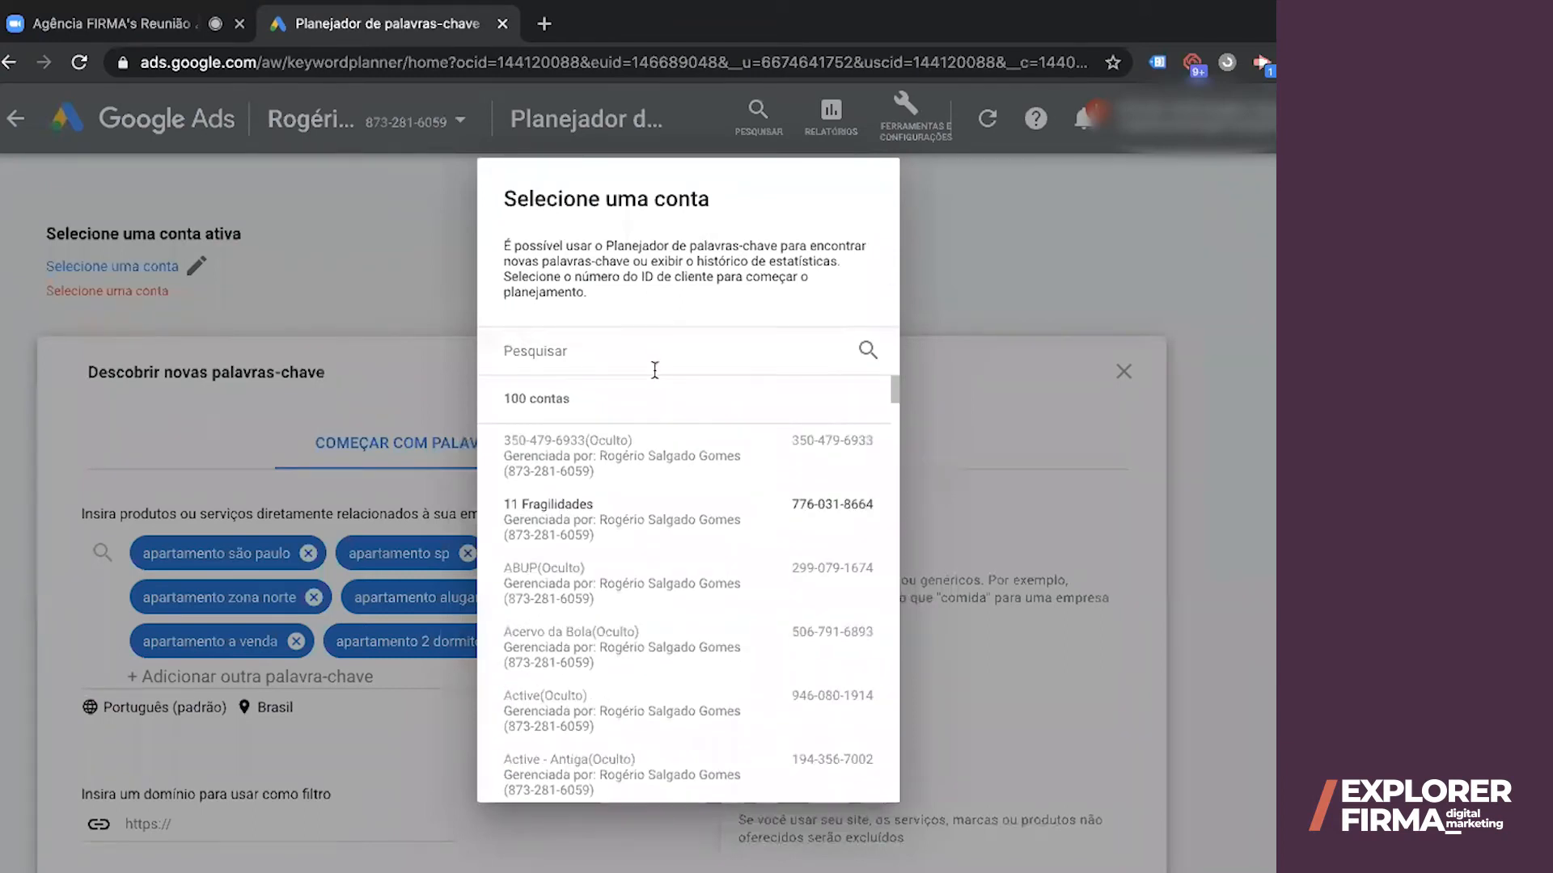
{"action": "left_click", "coordinate": [635, 473]}
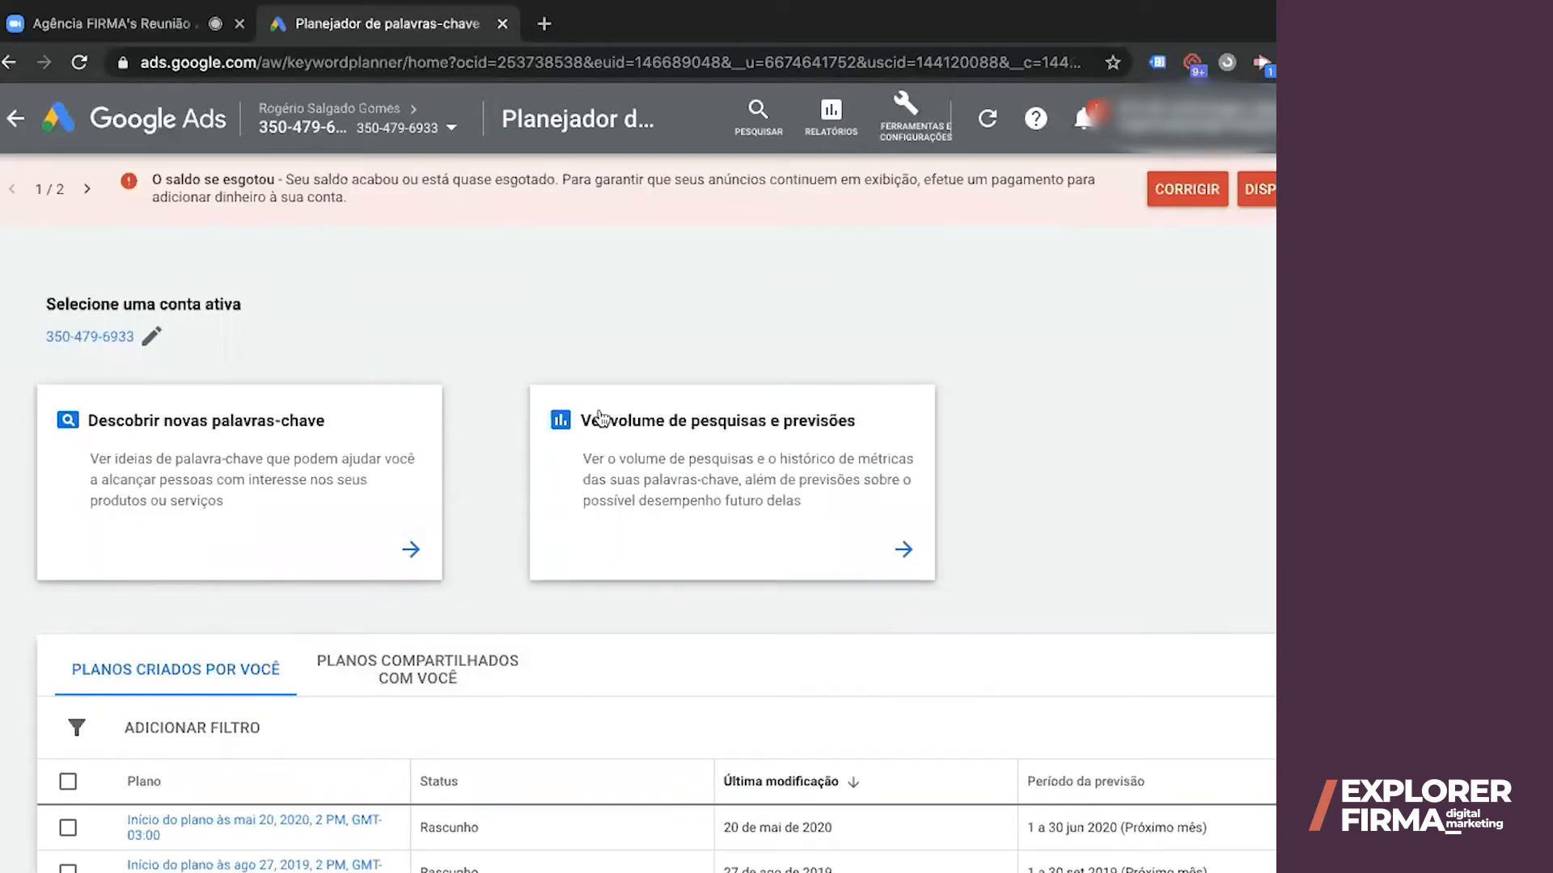
Start discovering new keywords (Descobrir novas palavras-chave) with "apartamento são paulo" and "apartamento sp"
{"action": "left_click", "coordinate": [321, 544]}
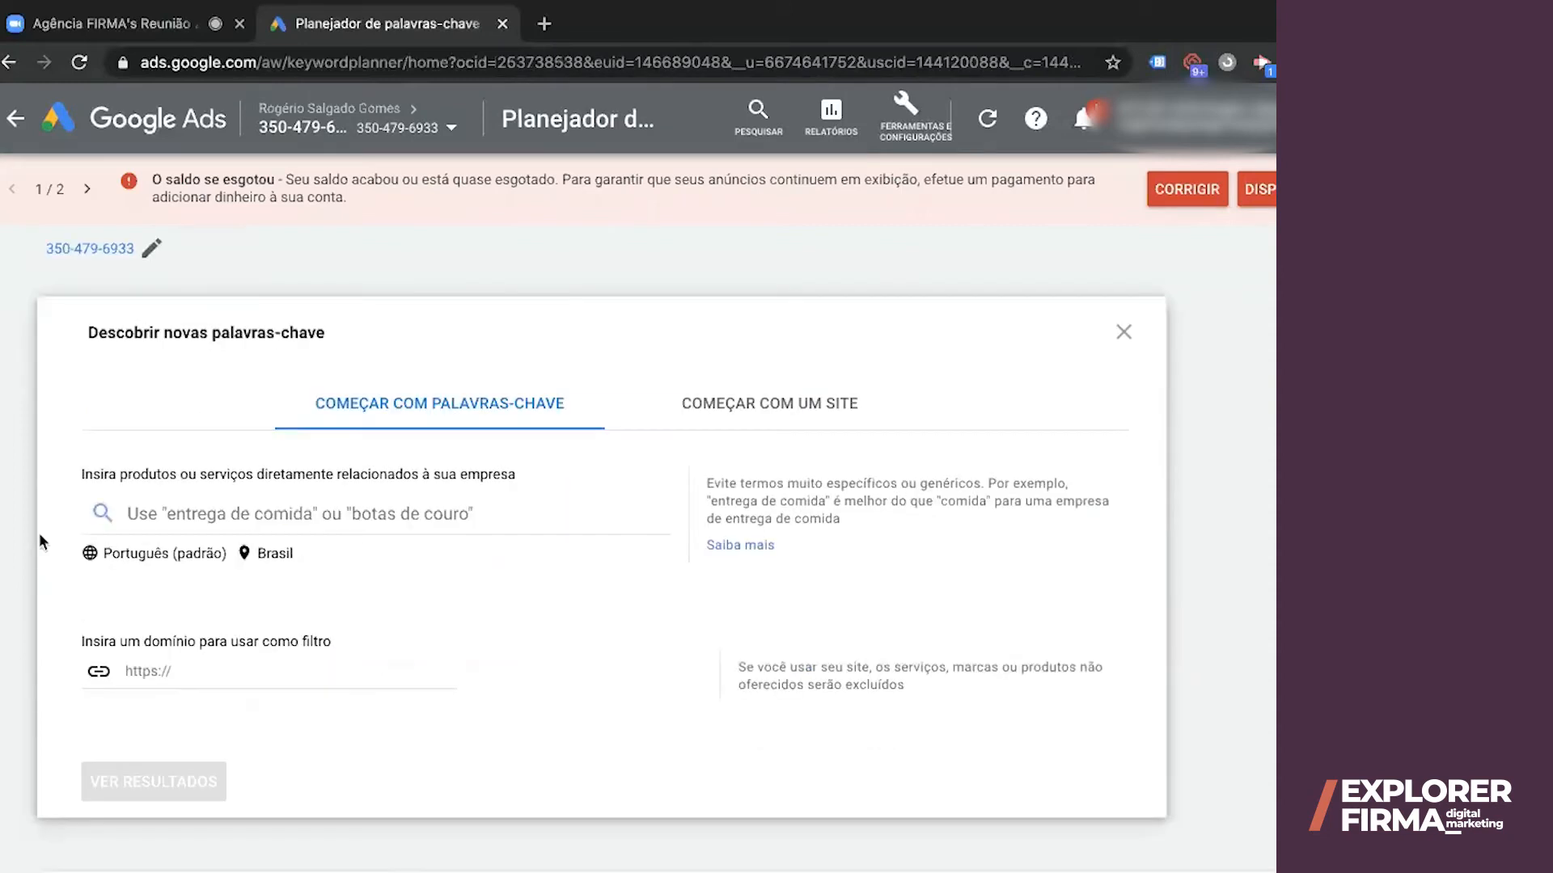
{"action": "scroll", "coordinate": [39, 532], "scroll_direction": "down", "scroll_amount": 2}
{"action": "left_click", "coordinate": [233, 381]}
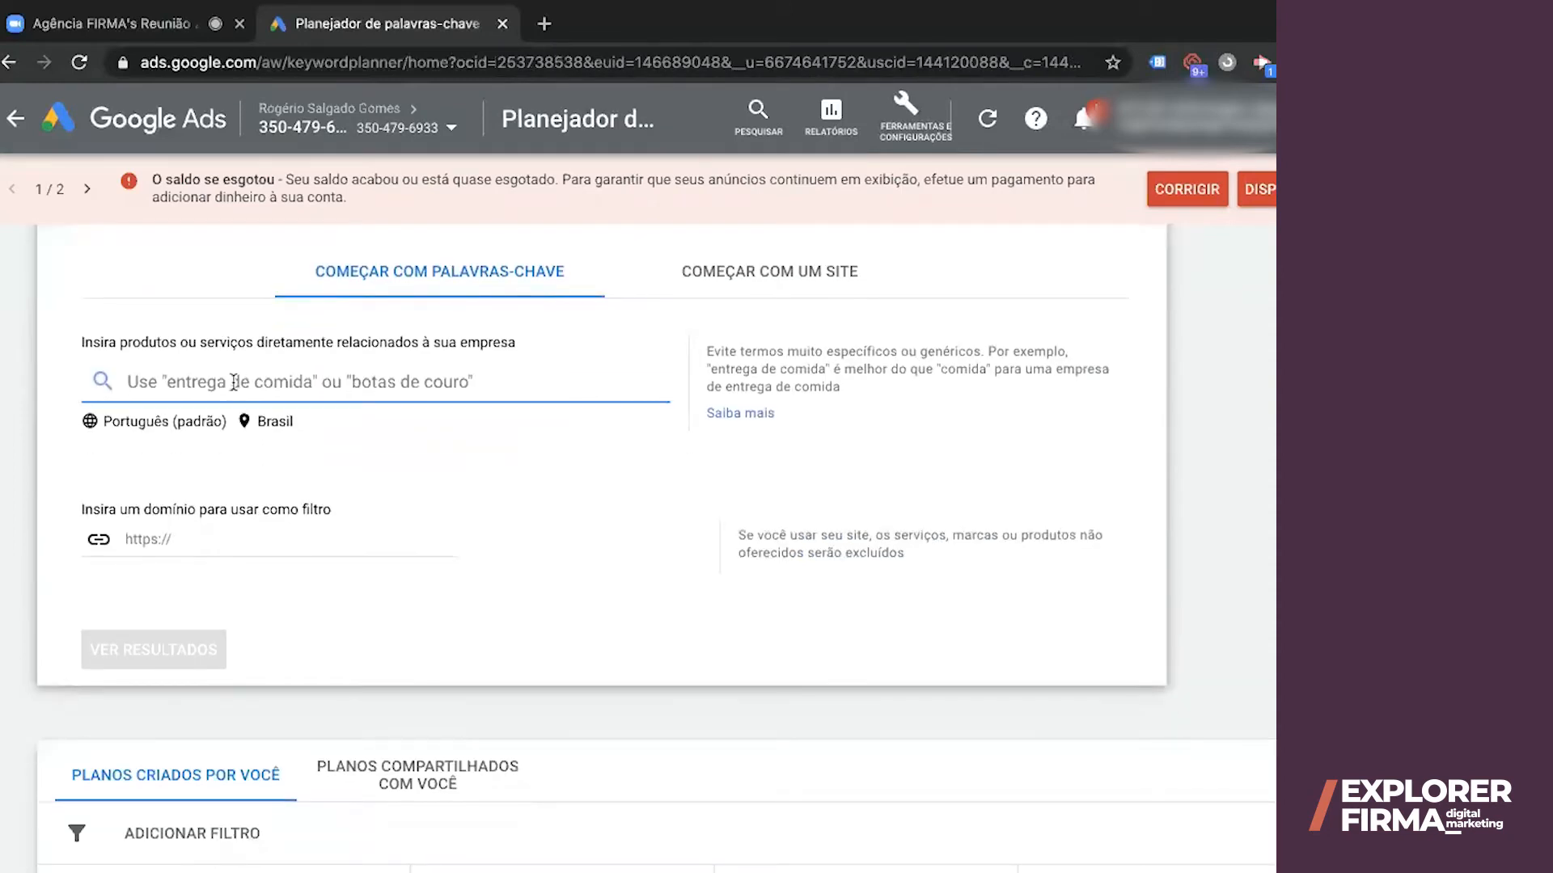
{"action": "type", "text": "apartamento são "}
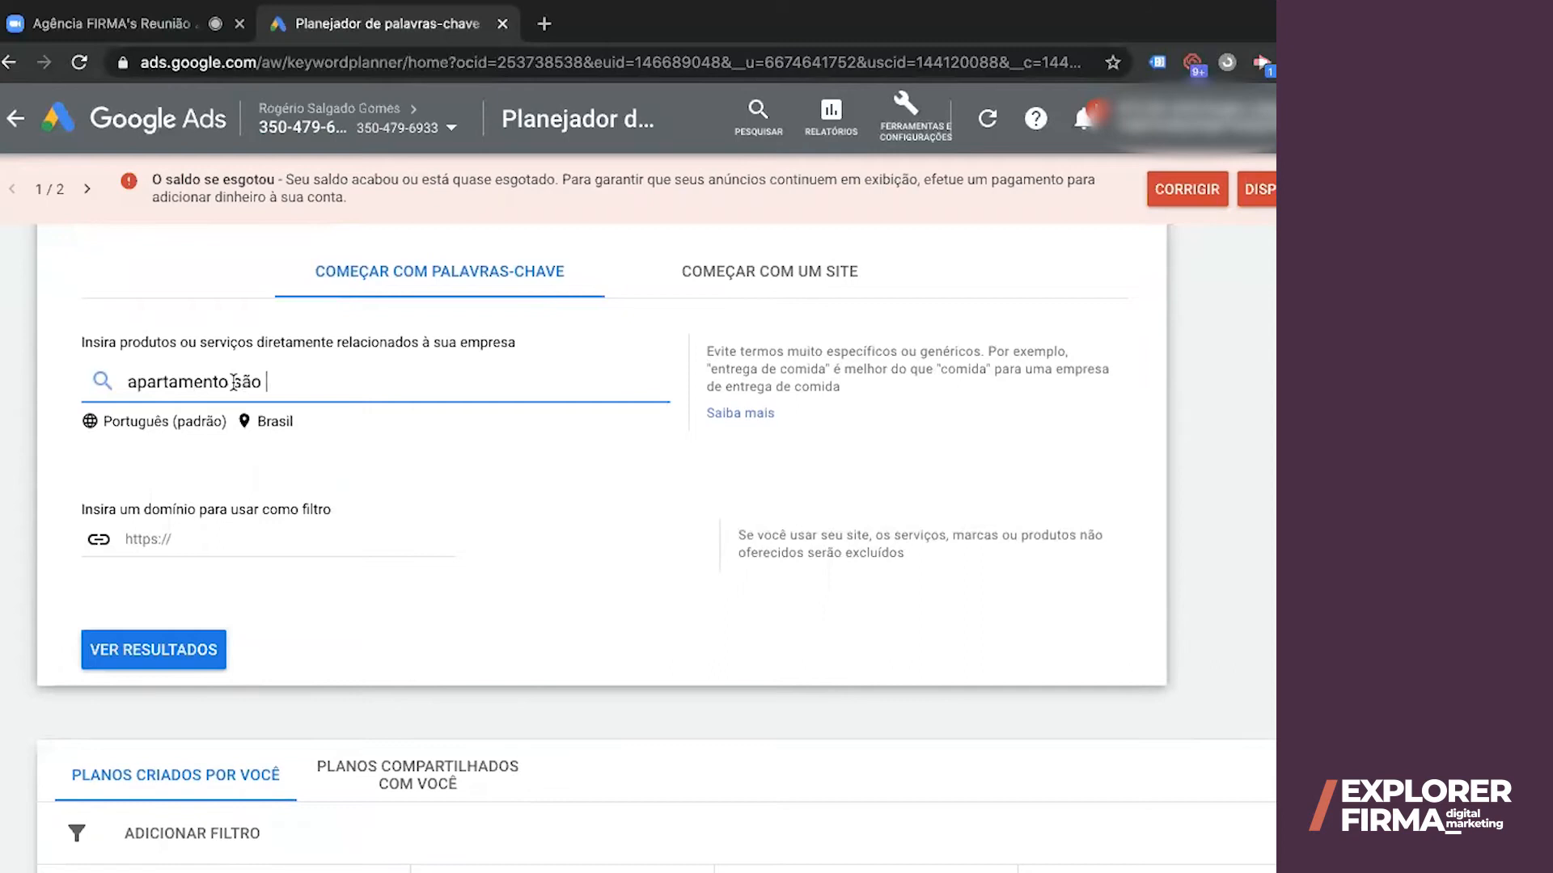
{"action": "type", "text": "paulo"}
{"action": "key", "text": "Return"}
{"action": "type", "text": "apartamen"}
{"action": "key", "text": "BackSpace"}
{"action": "type", "text": "nto sp"}
{"action": "key", "text": "Return"}
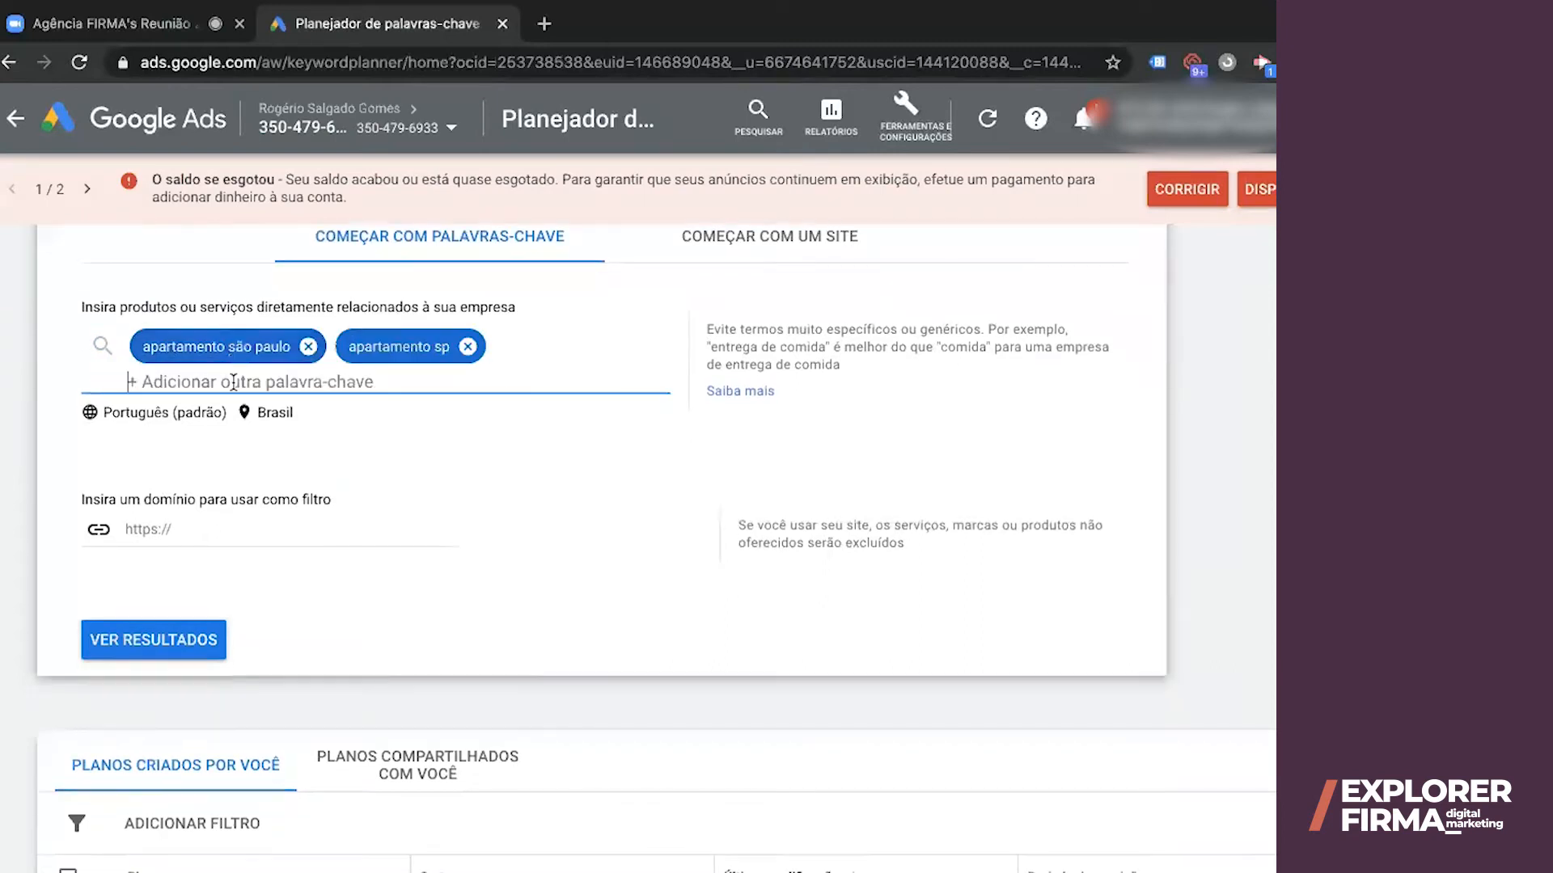
Add "apartamento zona sul" and "apartamento zona norte" as further keywords
{"action": "type", "text": "apartamento"}
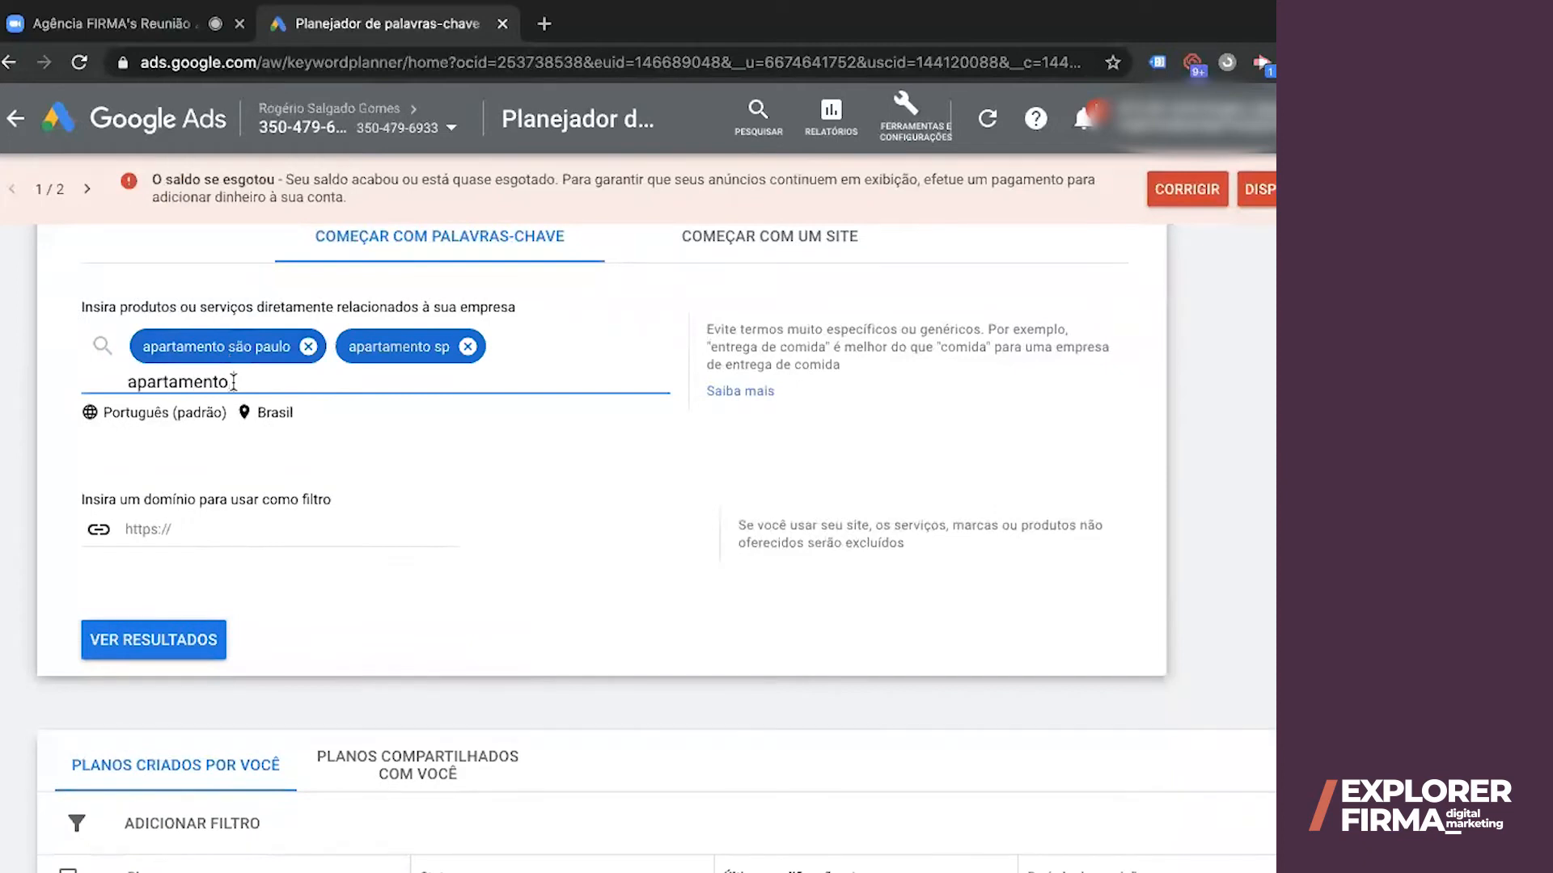
{"action": "type", "text": " zona zul"}
{"action": "key", "text": "BackSpace"}
{"action": "key", "text": "BackSpace"}
{"action": "key", "text": "BackSpace"}
{"action": "type", "text": "sul"}
{"action": "key", "text": "Return"}
{"action": "type", "text": "apartamento zo"}
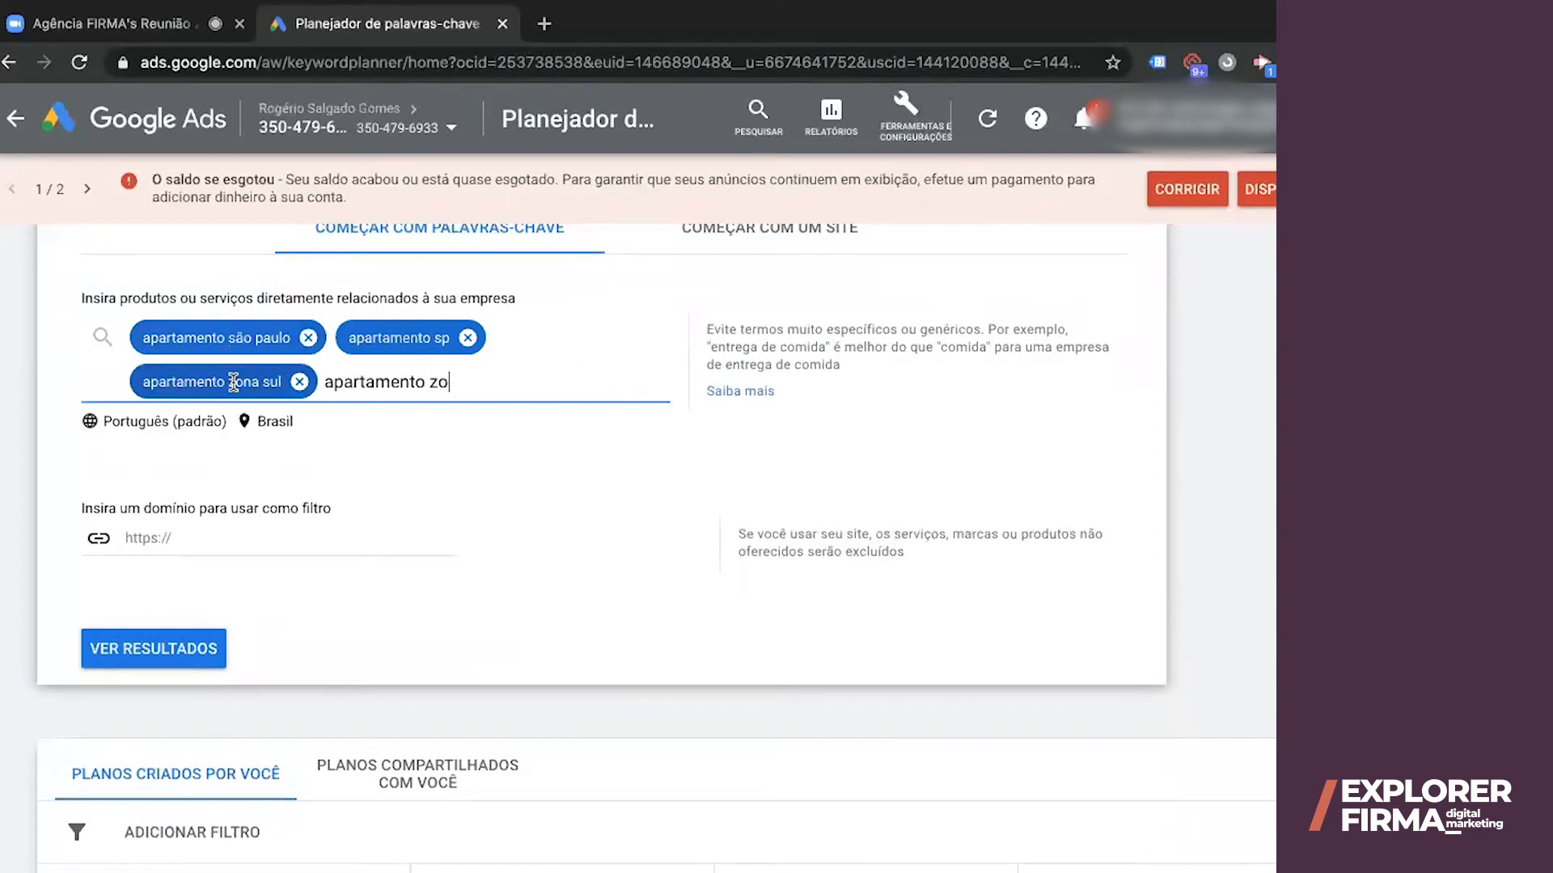
{"action": "type", "text": "na norte"}
{"action": "key", "text": "Return"}
Add the keywords "apartamento para alugar", "apartamento a venda" and "apto sp", and get the keyword ideas for the whole list
{"action": "type", "text": "apartame"}
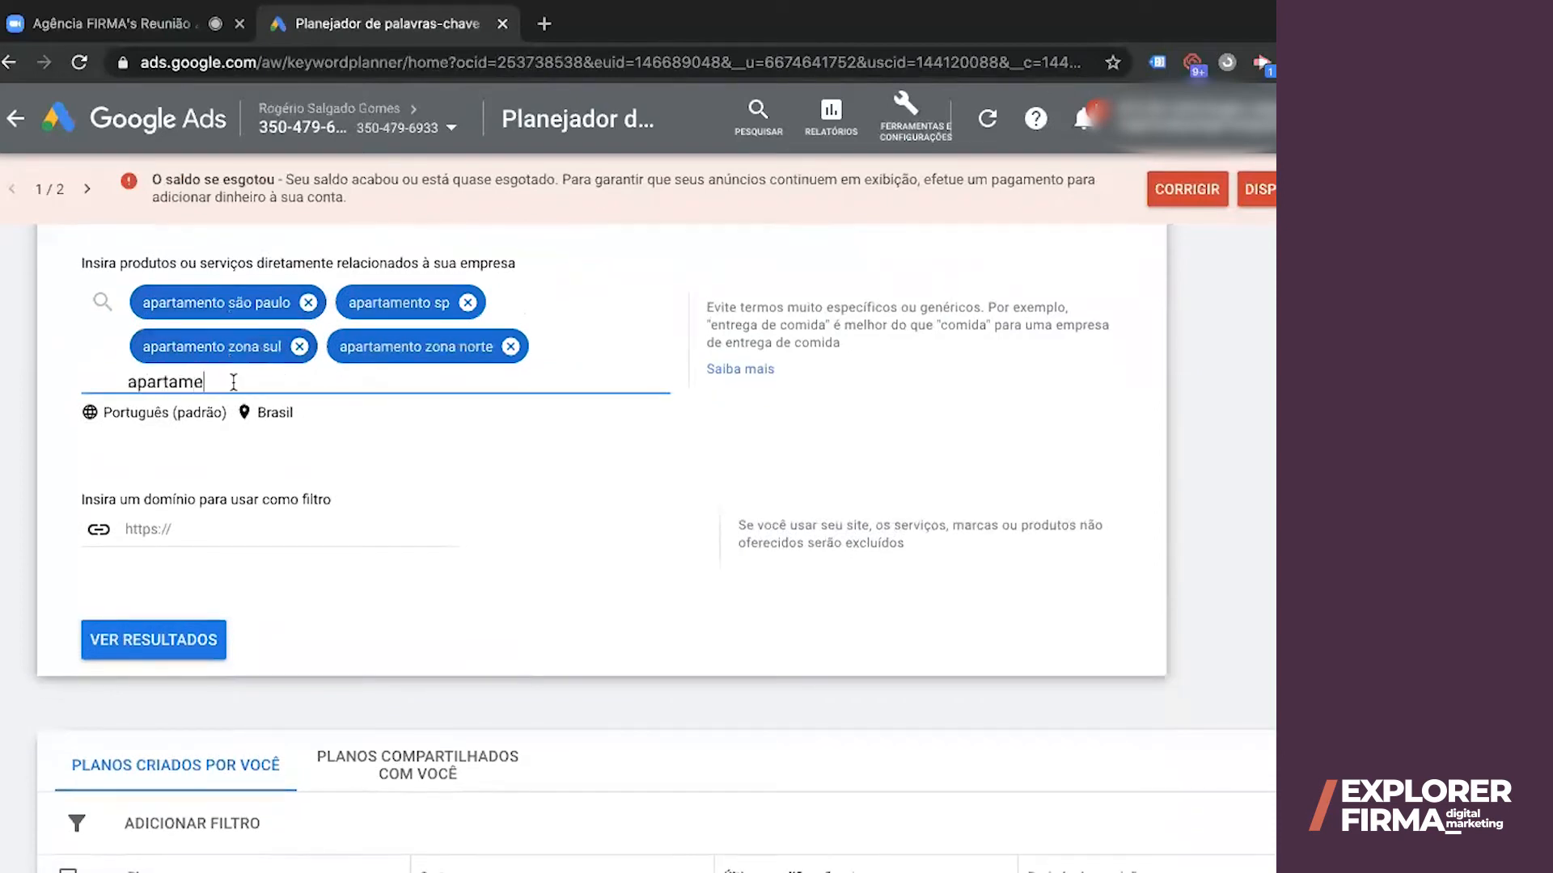
{"action": "type", "text": "nto bara alugar"}
{"action": "key", "text": "Return"}
{"action": "type", "text": "a"}
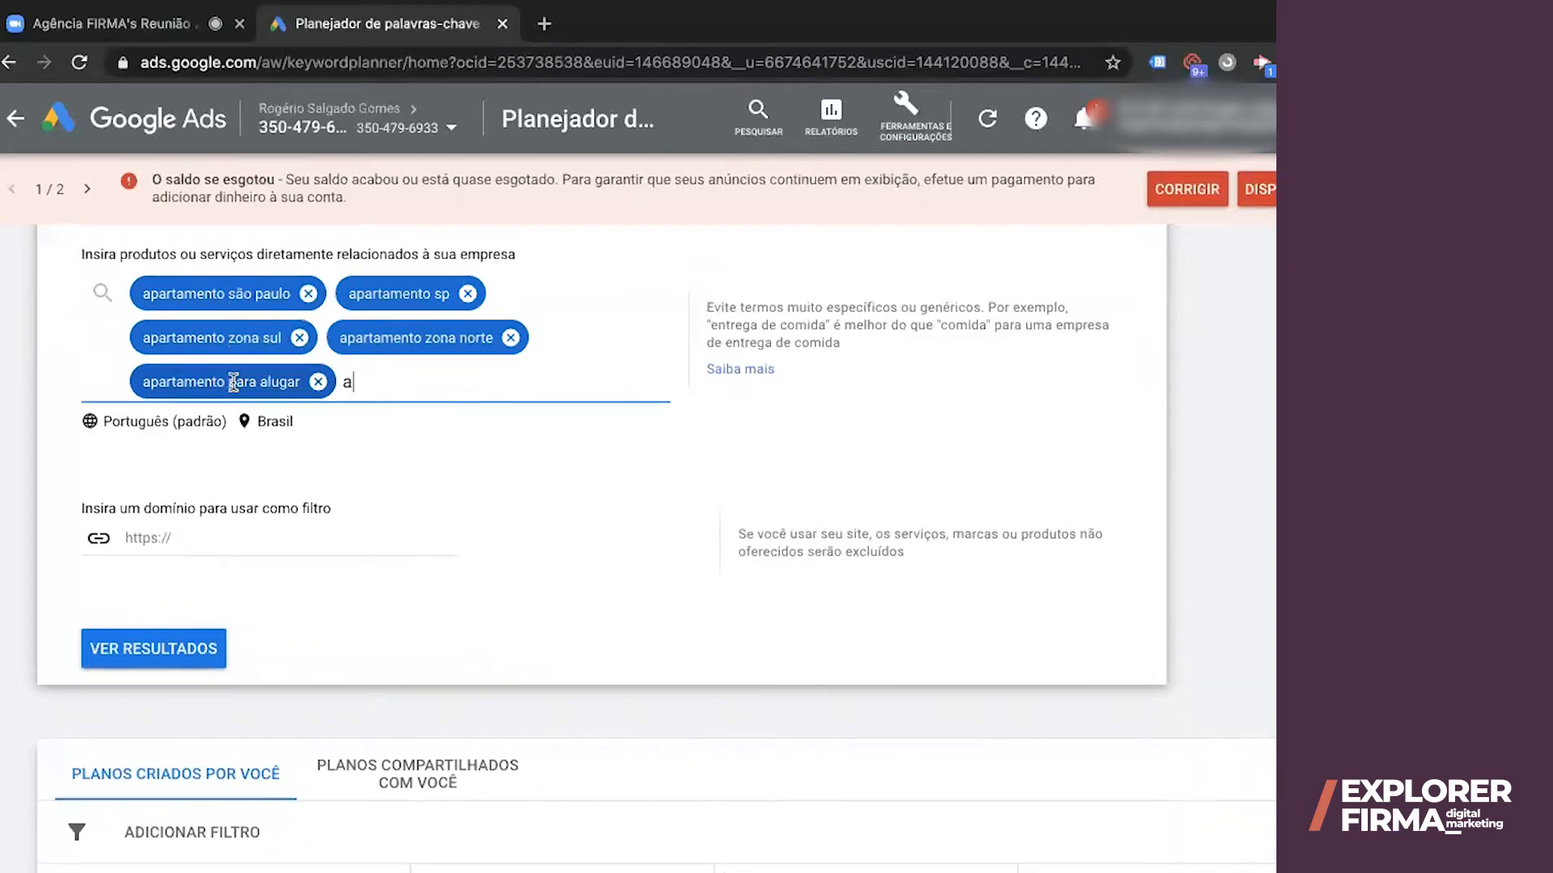
{"action": "type", "text": "partamento a venda"}
{"action": "key", "text": "Return"}
{"action": "type", "text": "apto "}
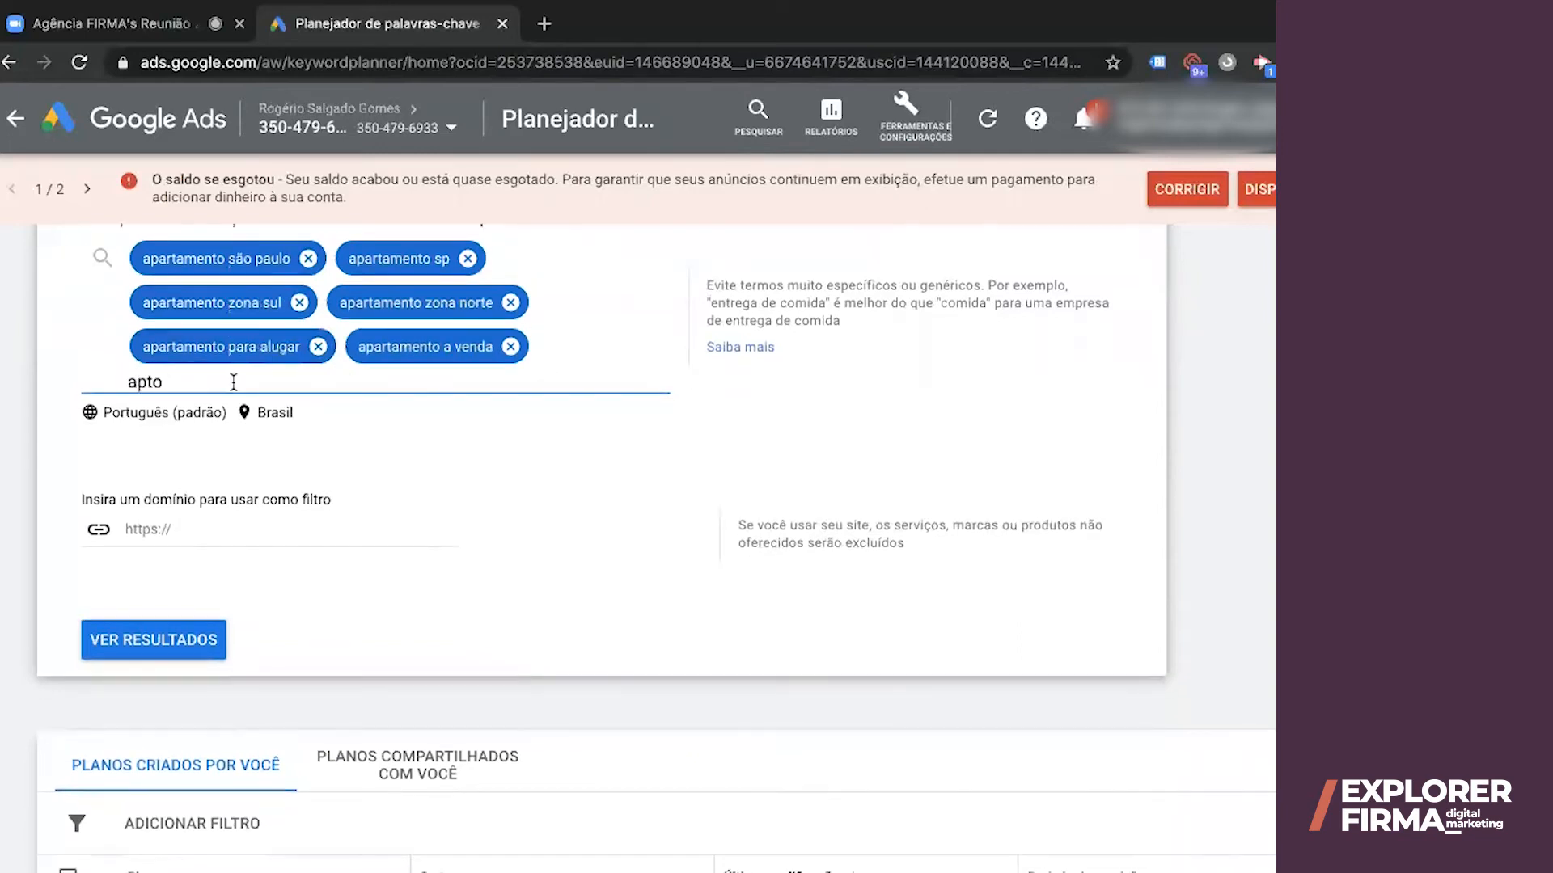
{"action": "type", "text": "sp"}
{"action": "key", "text": "Return"}
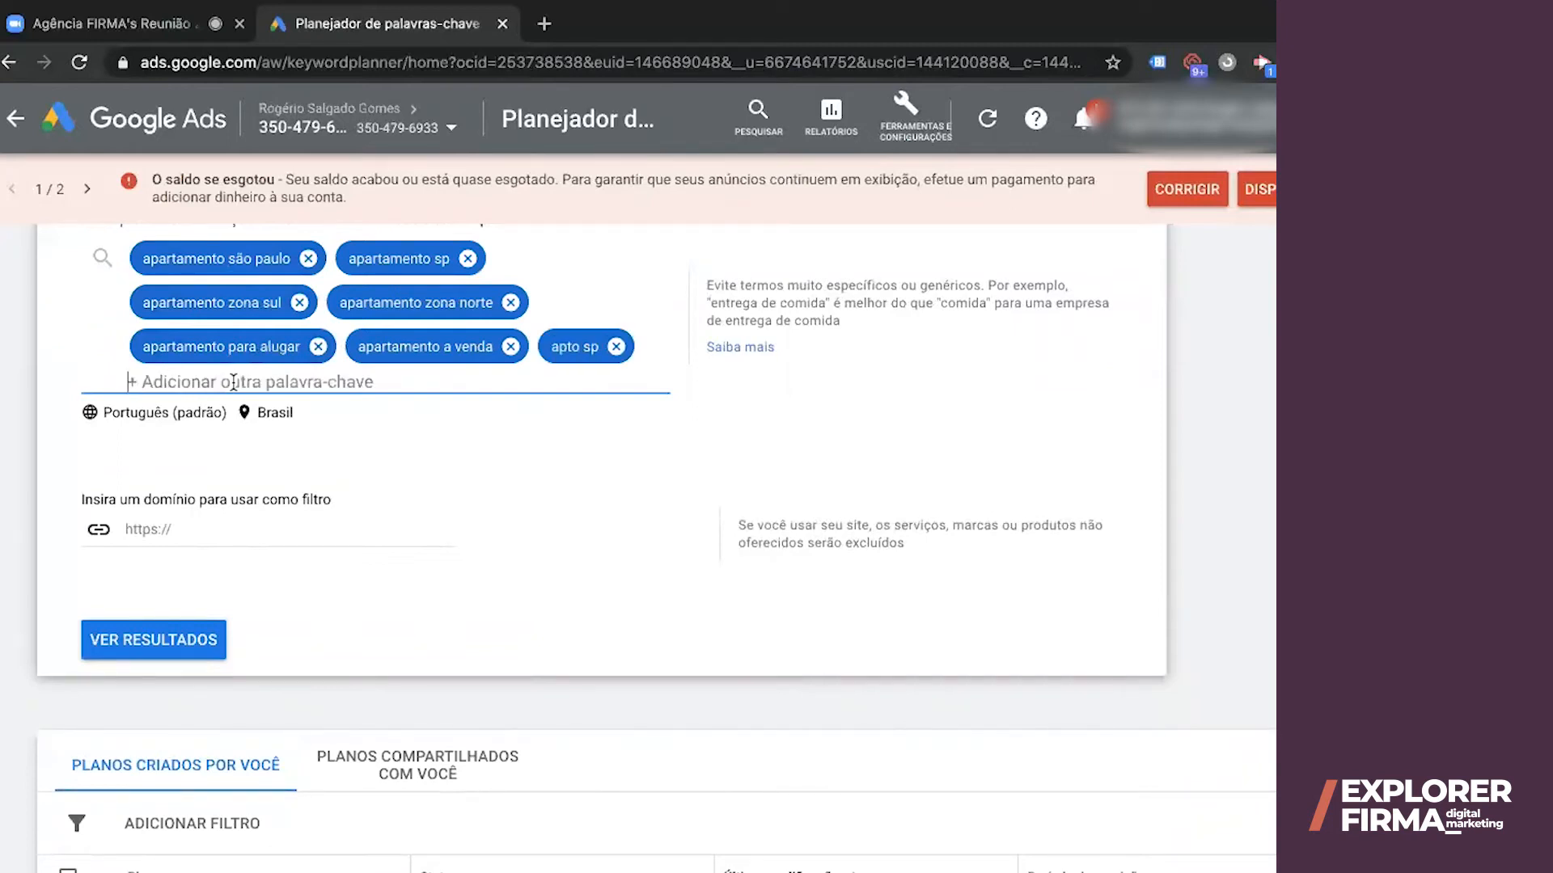
{"action": "left_click", "coordinate": [139, 652]}
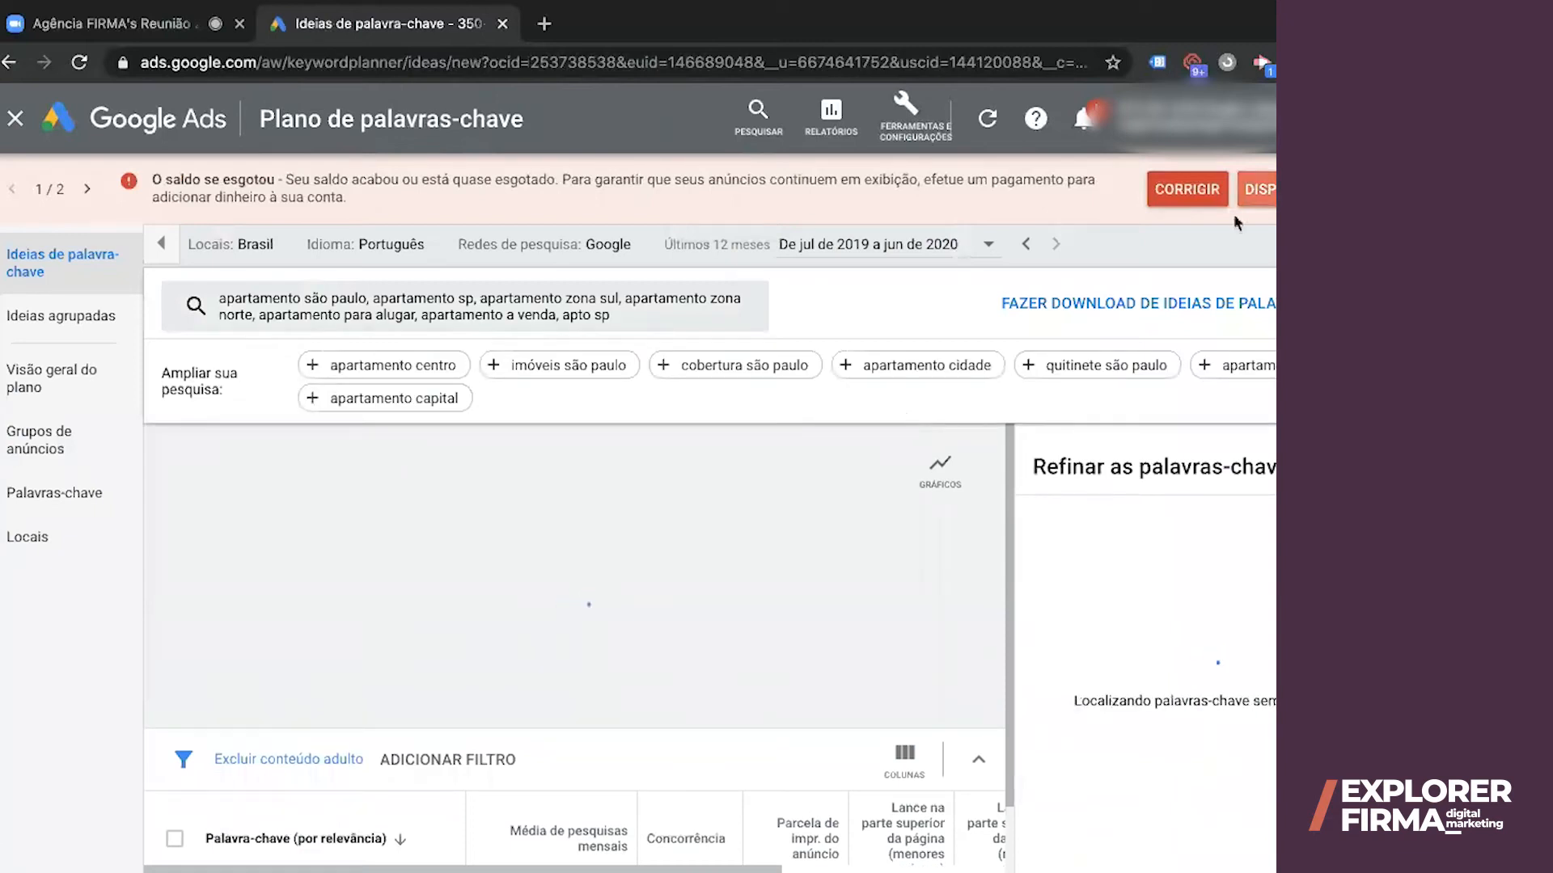
Examine the average monthly searches and the competition level of the entered keywords
{"action": "scroll", "coordinate": [808, 441], "scroll_direction": "down", "scroll_amount": 2}
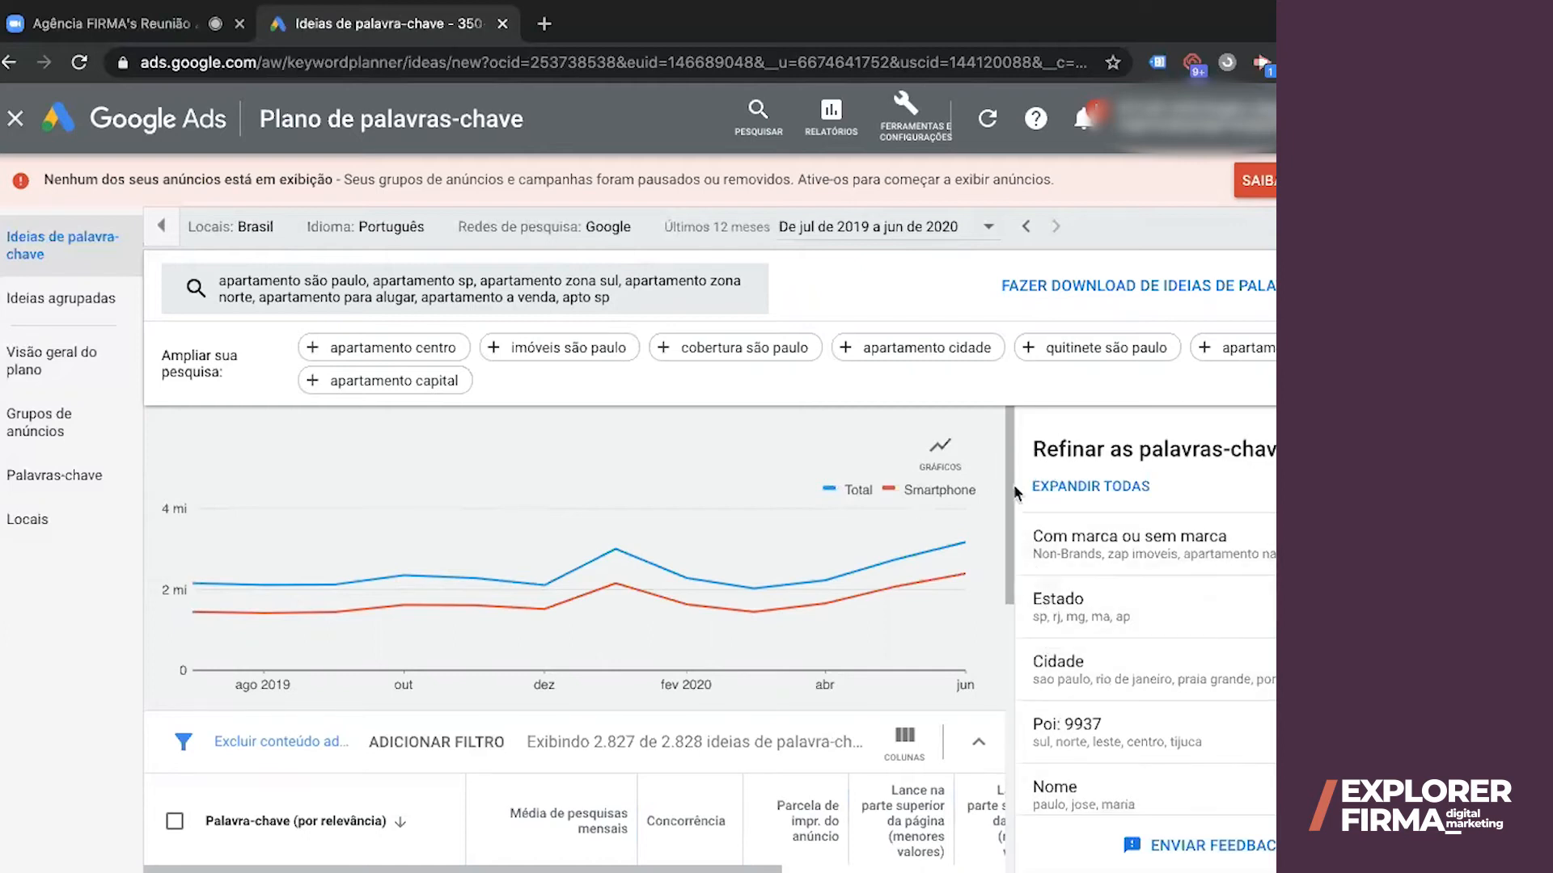
{"action": "left_click_drag", "start_coordinate": [1012, 483], "coordinate": [1018, 615]}
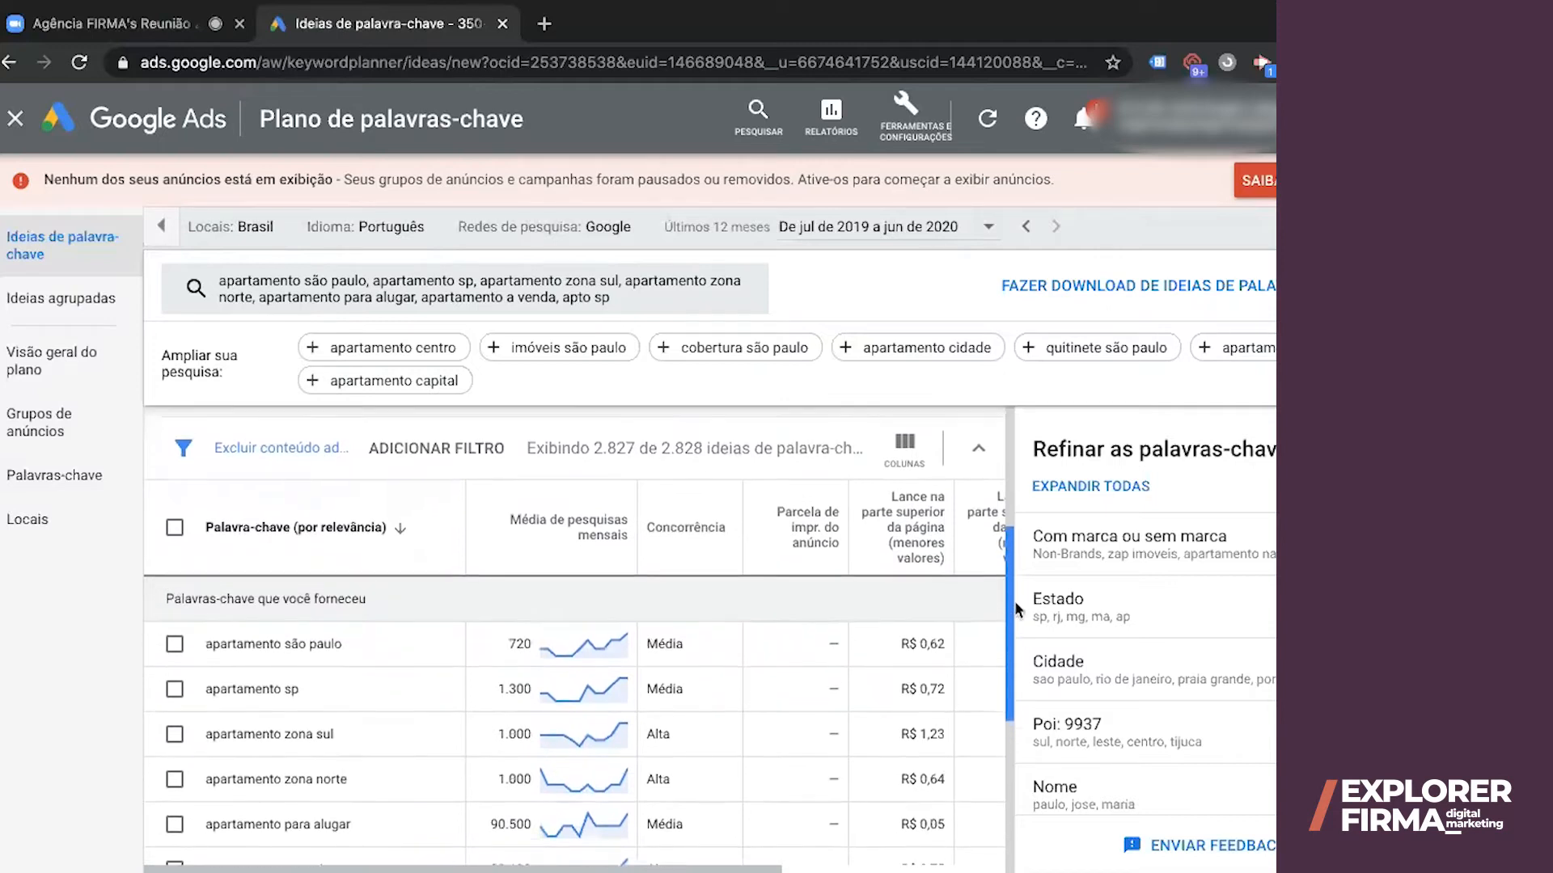
{"action": "double_click", "coordinate": [517, 644]}
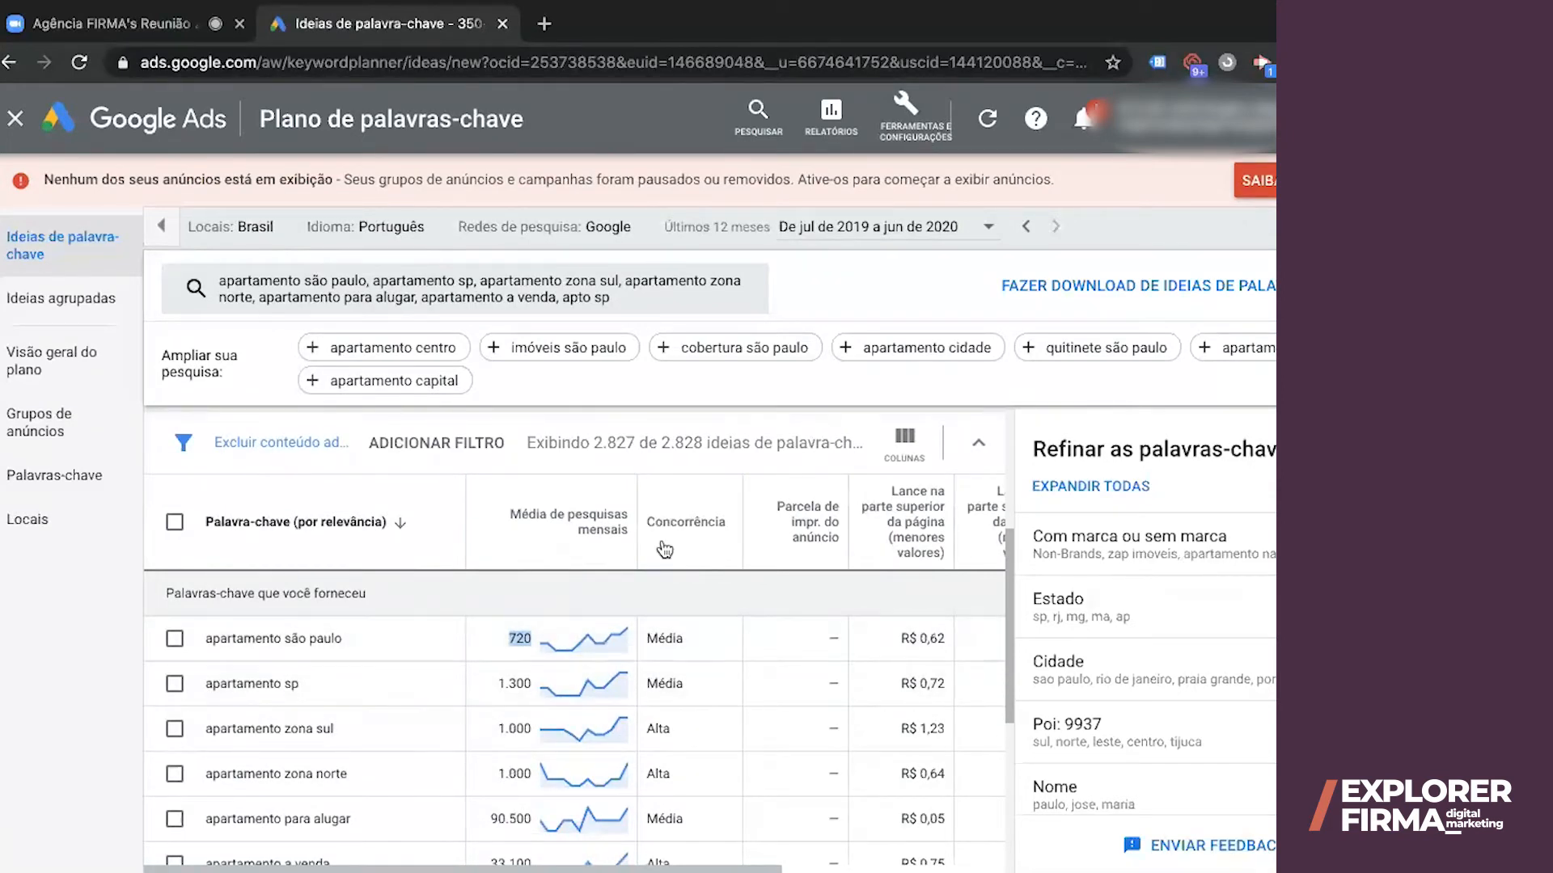
{"action": "double_click", "coordinate": [663, 638]}
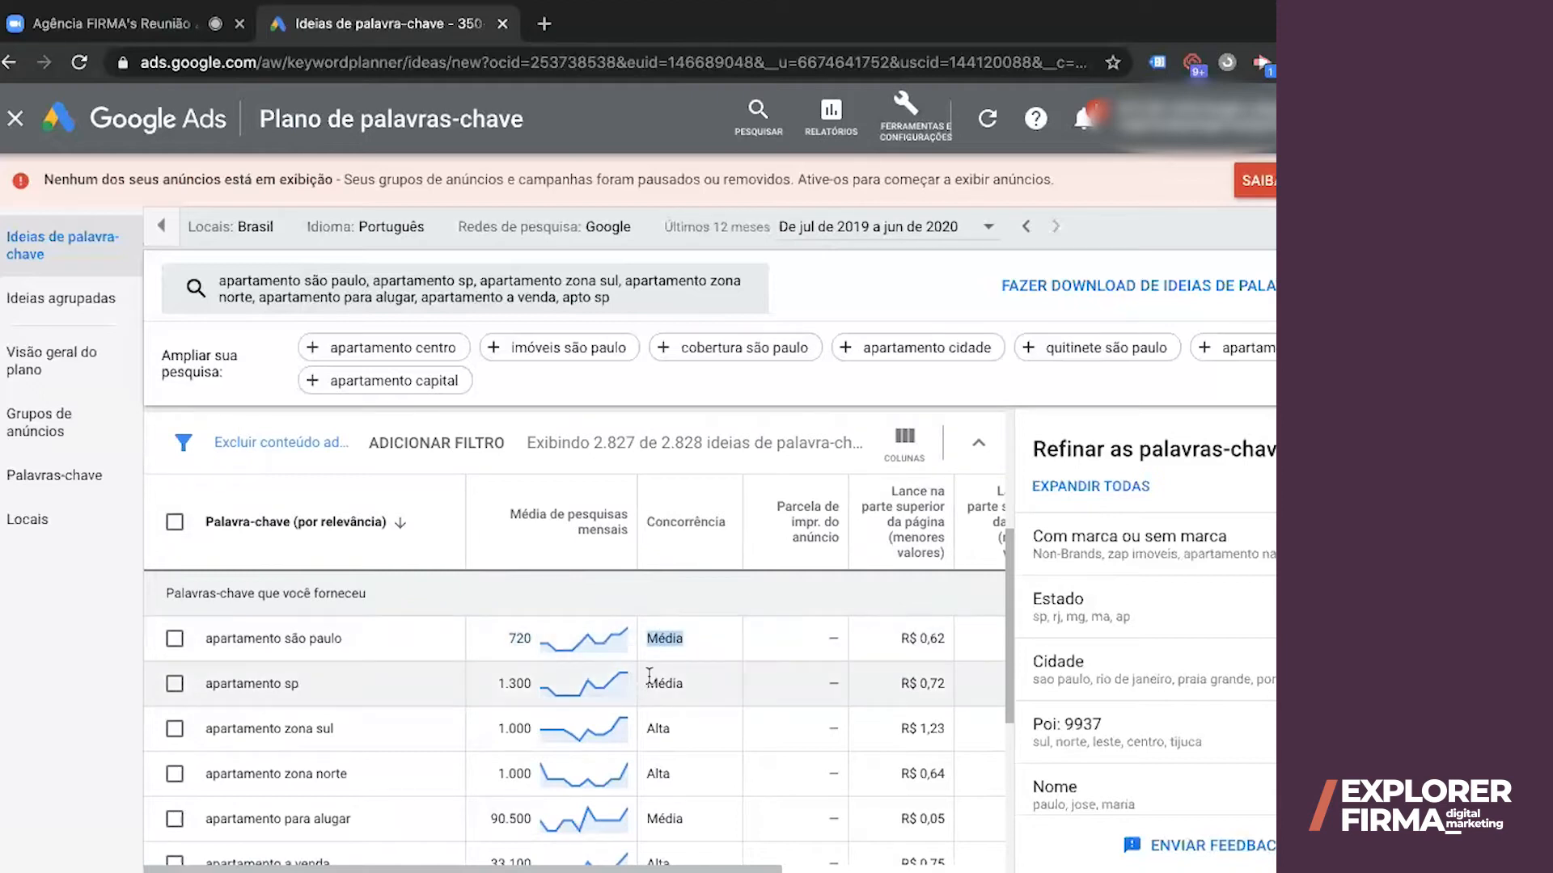
{"action": "double_click", "coordinate": [657, 728]}
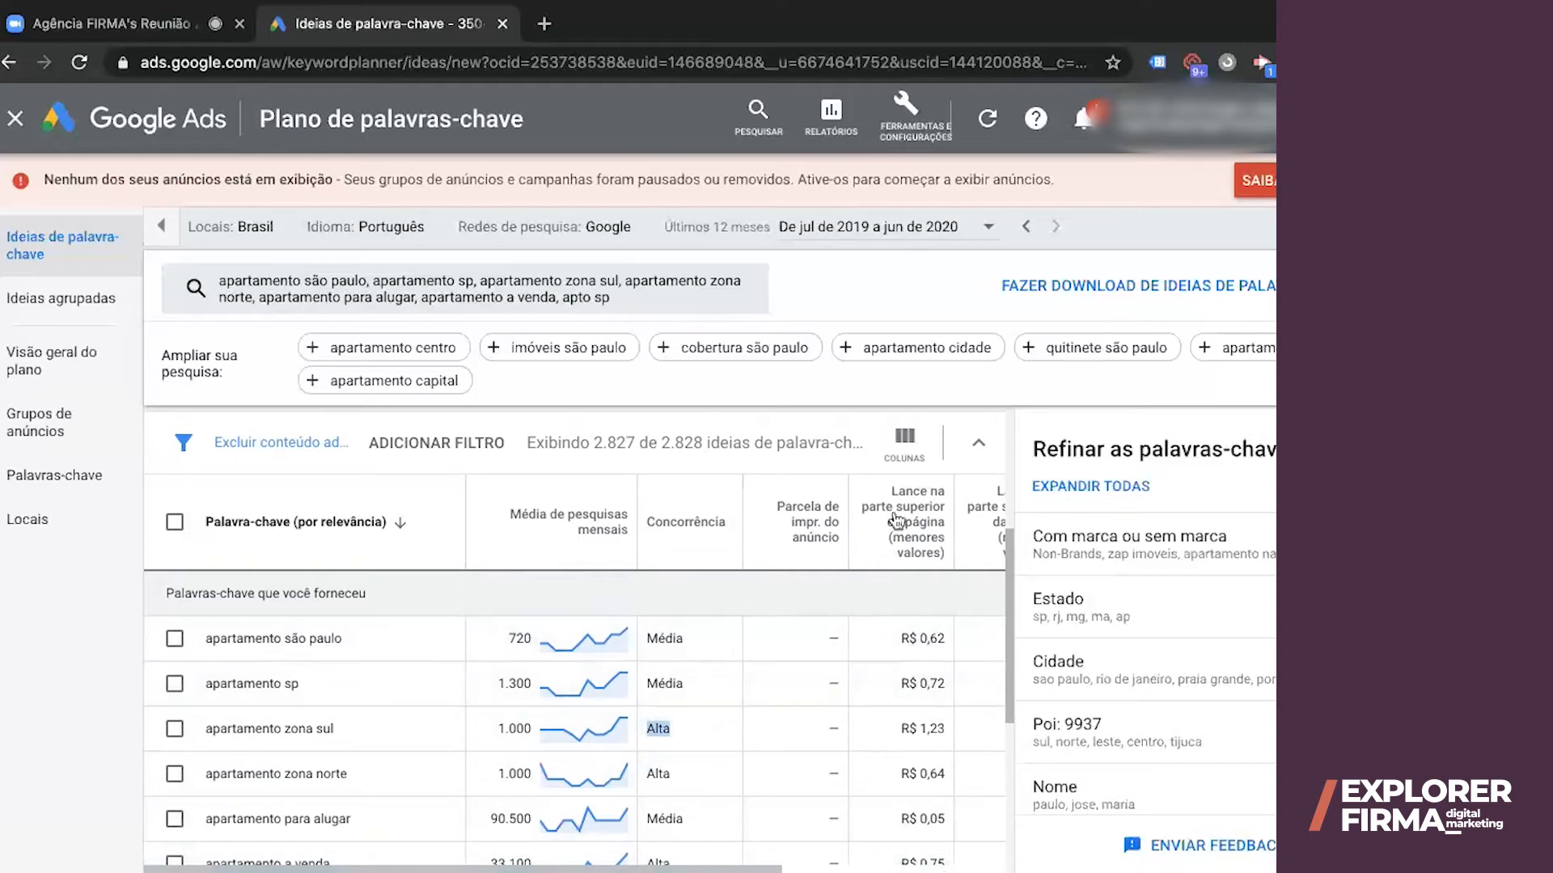
Examine the low and high top-of-page bids of the entered keywords and look through the keyword refinement categories
{"action": "left_click_drag", "start_coordinate": [740, 870], "coordinate": [857, 870]}
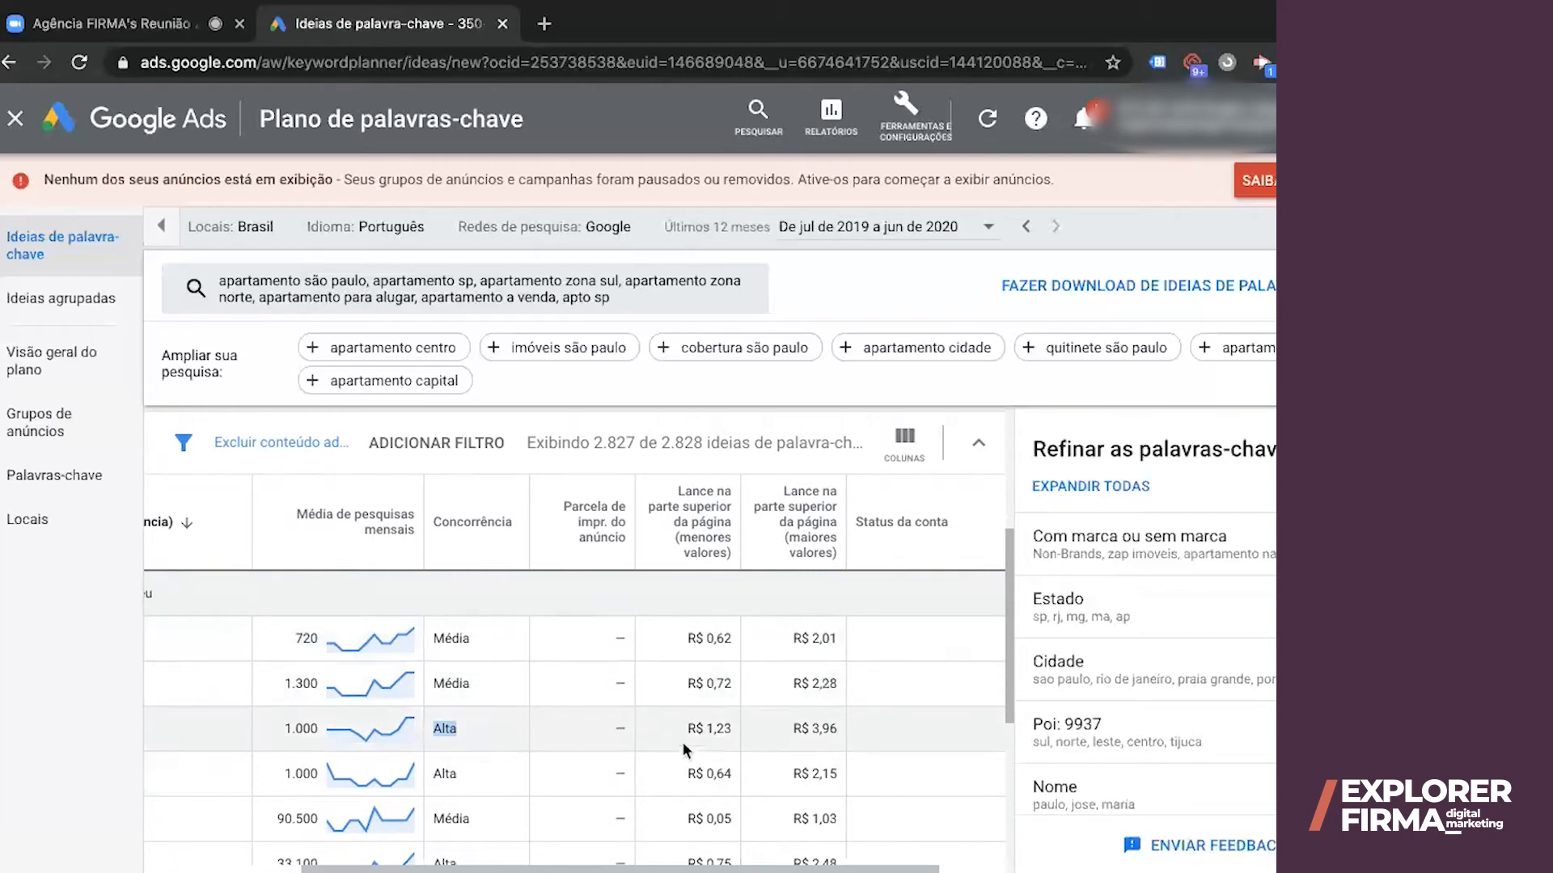
{"action": "left_click", "coordinate": [706, 729]}
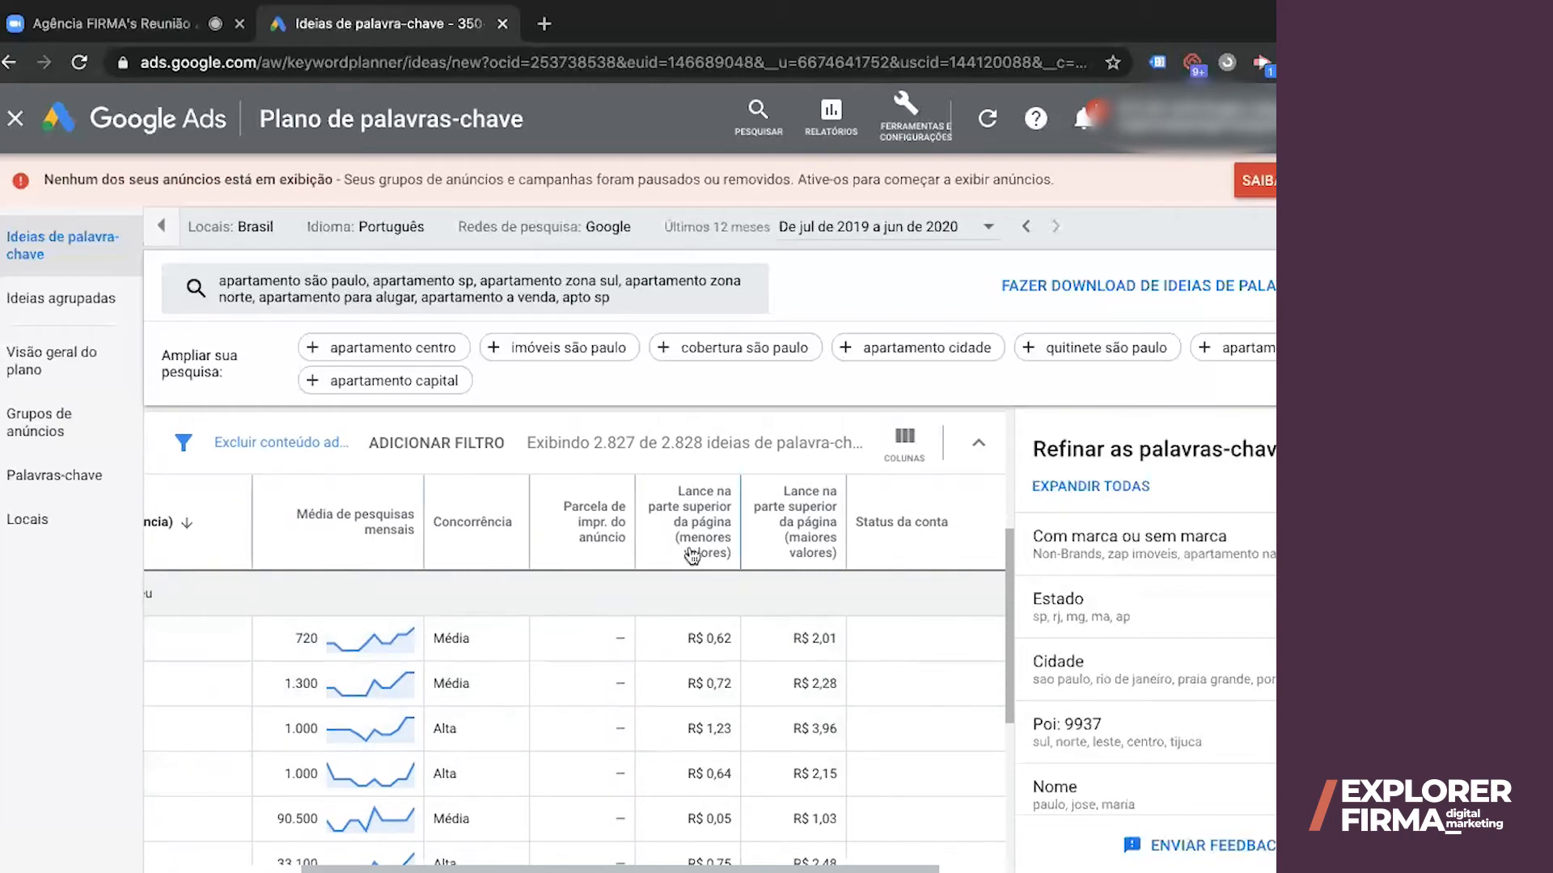
{"action": "mouse_move", "coordinate": [712, 600]}
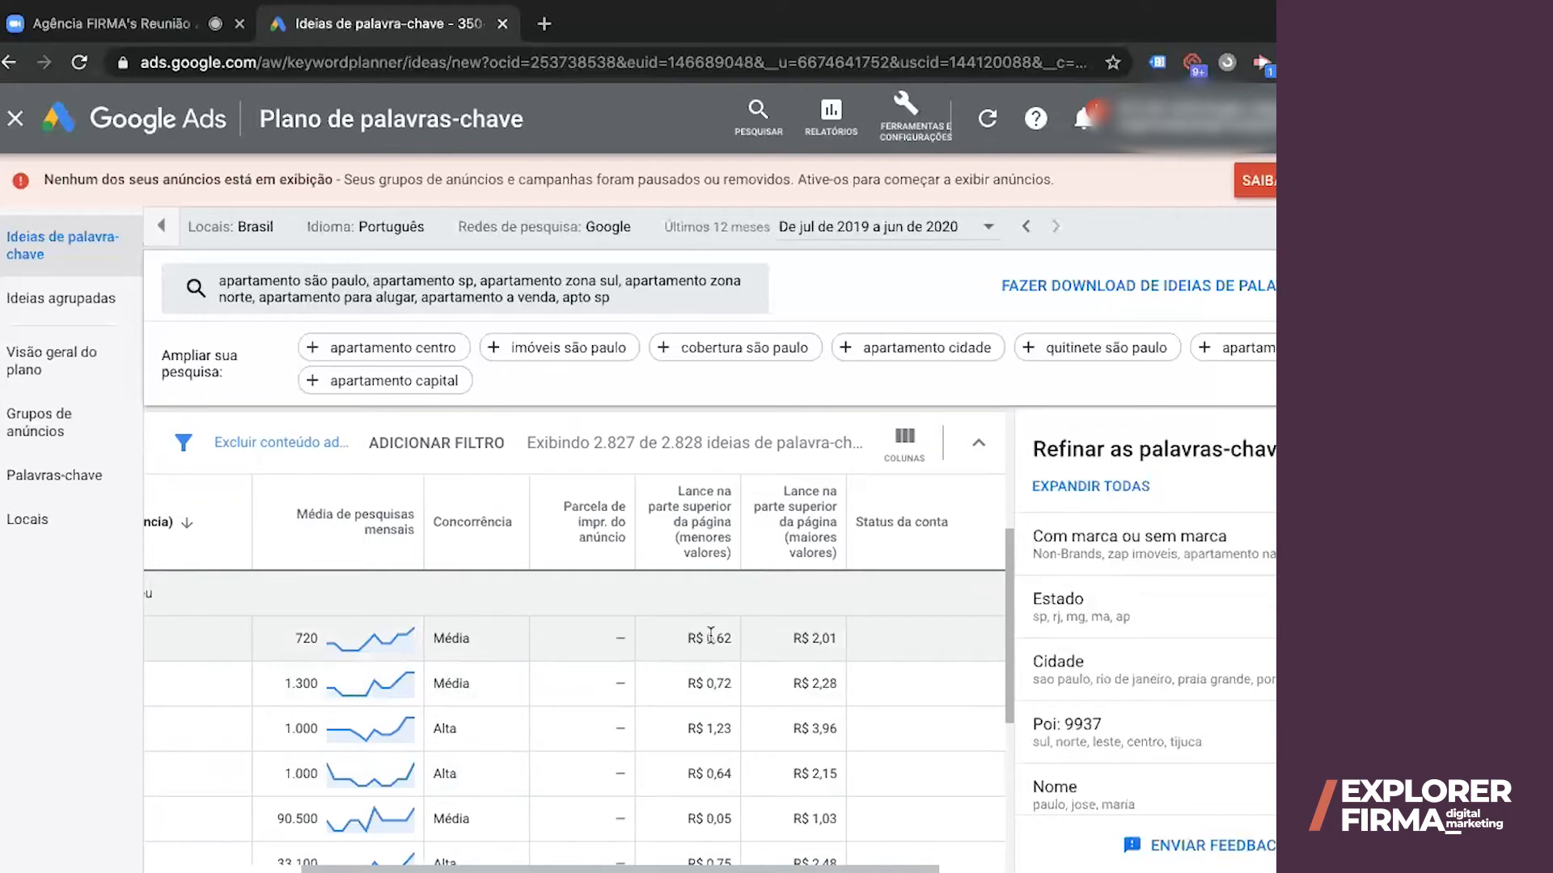
{"action": "left_click_drag", "start_coordinate": [722, 638], "coordinate": [666, 645]}
{"action": "left_click", "coordinate": [702, 638]}
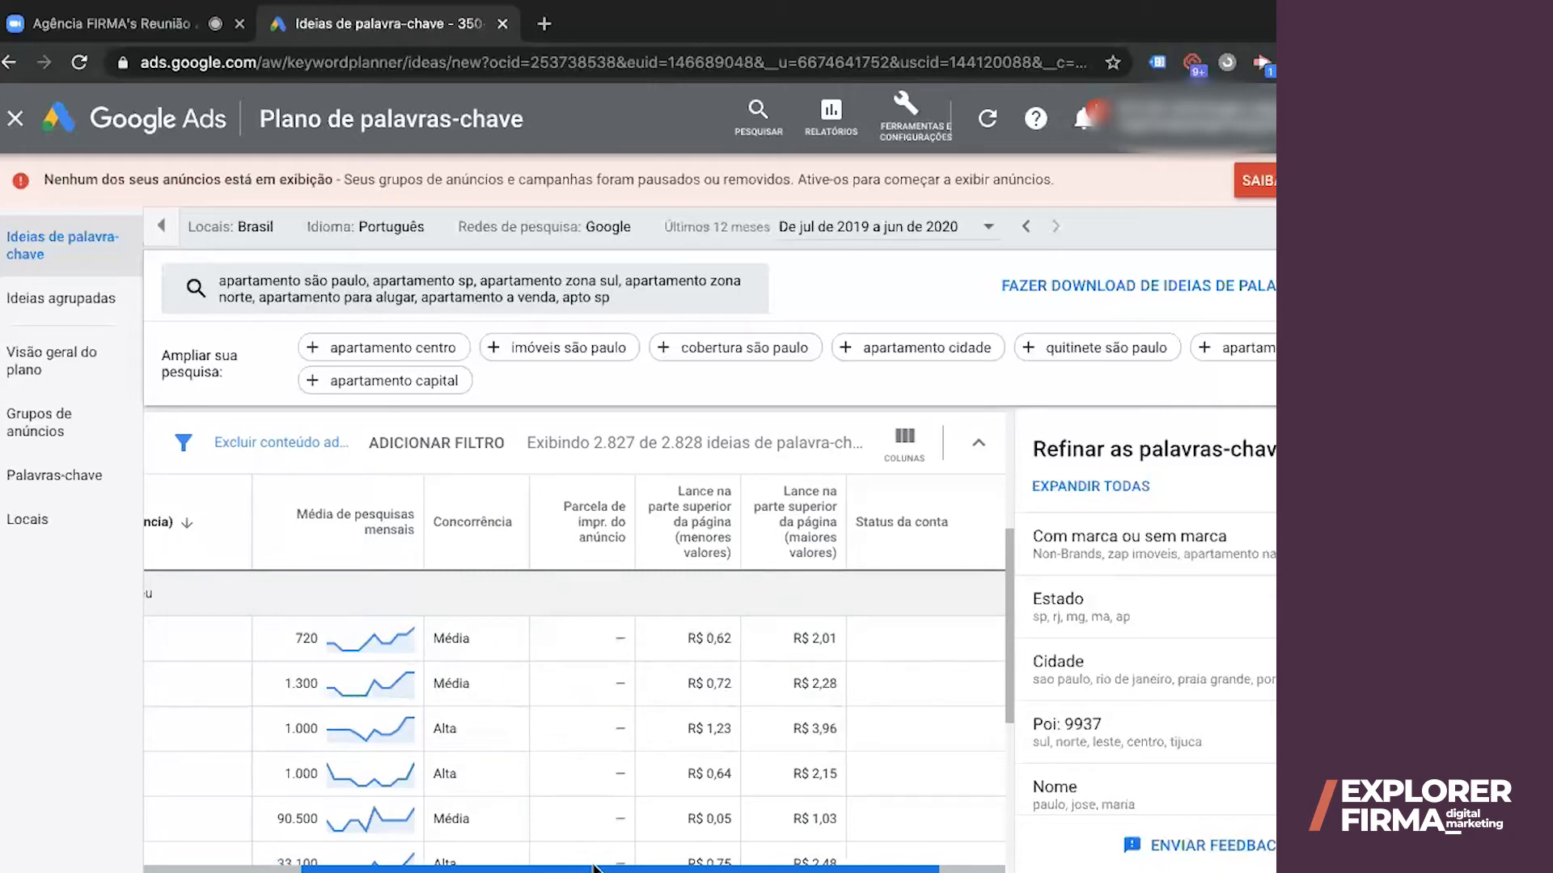
{"action": "left_click_drag", "start_coordinate": [594, 866], "coordinate": [472, 868]}
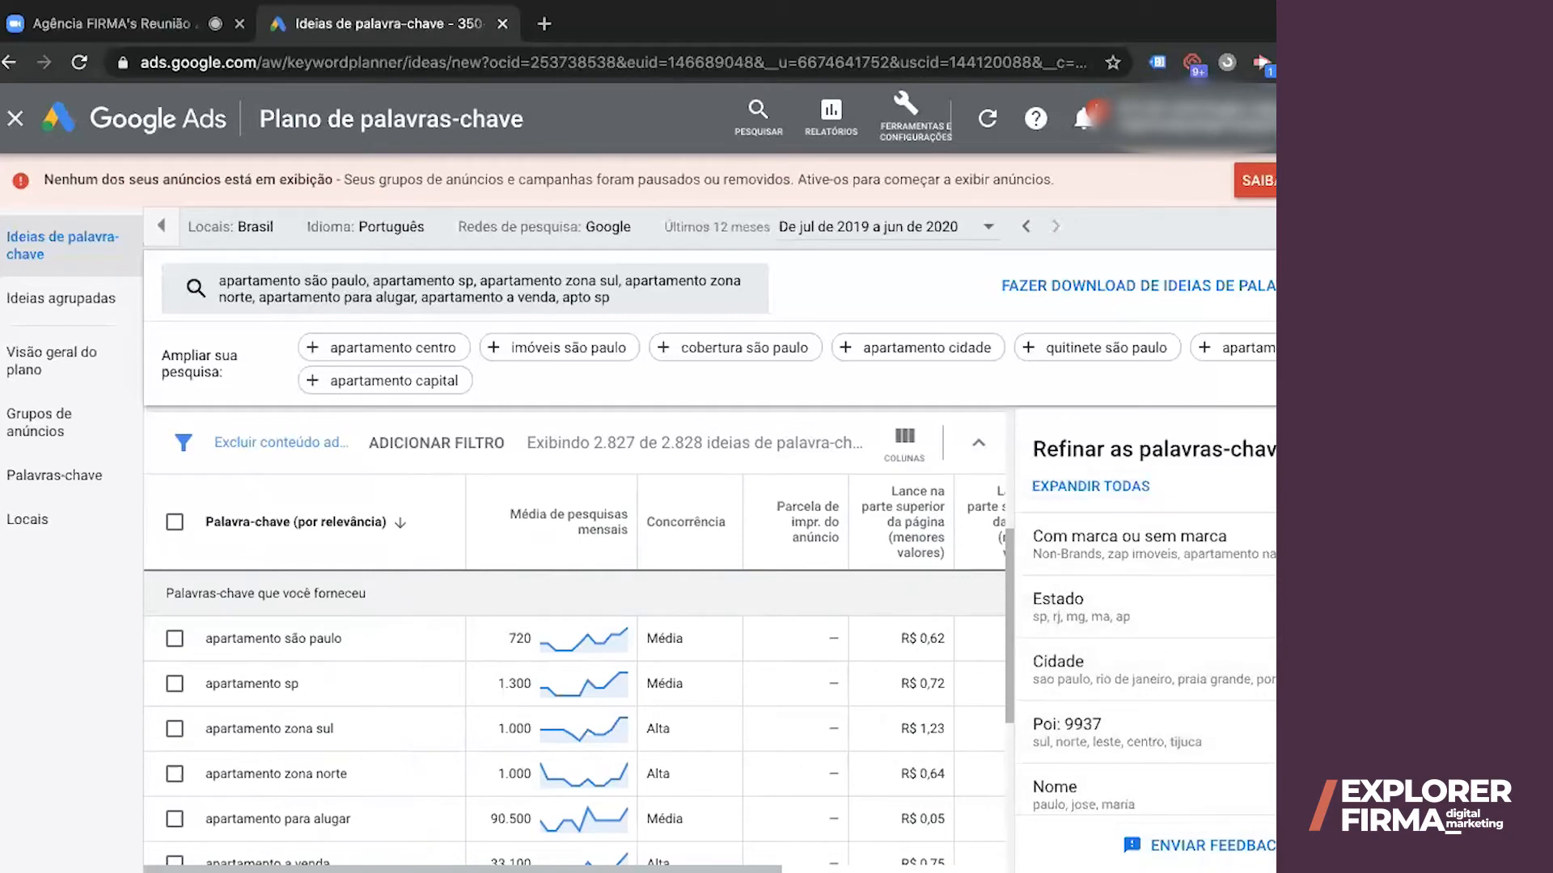
{"action": "scroll", "coordinate": [1073, 714], "scroll_direction": "down", "scroll_amount": 2}
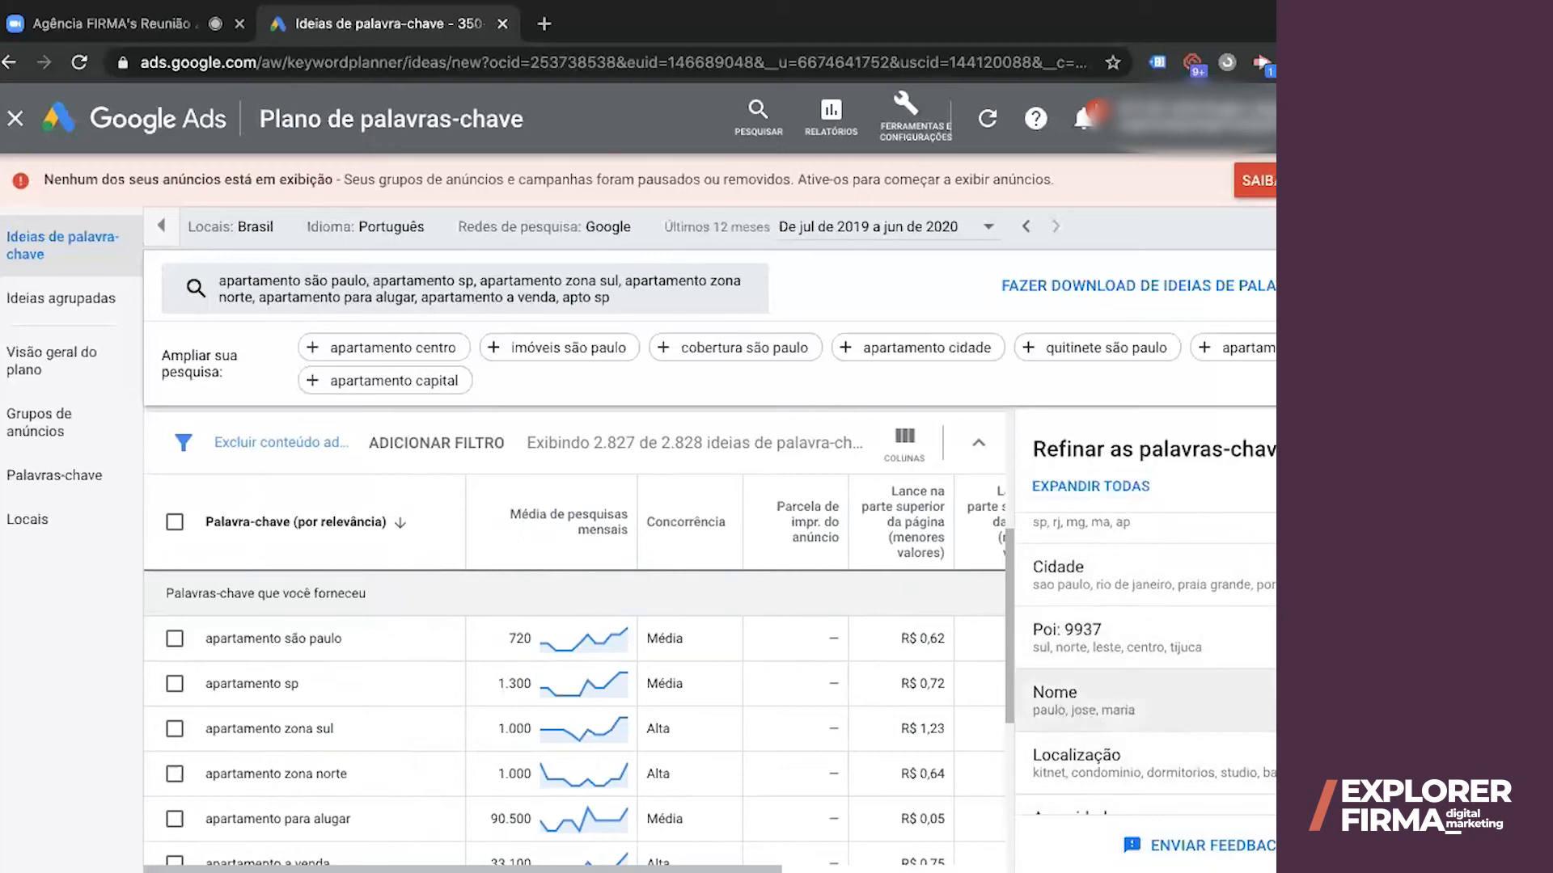
Hide the keyword refinement options and show 50 rows of keyword ideas per page
{"action": "scroll", "coordinate": [1101, 790], "scroll_direction": "up", "scroll_amount": 2}
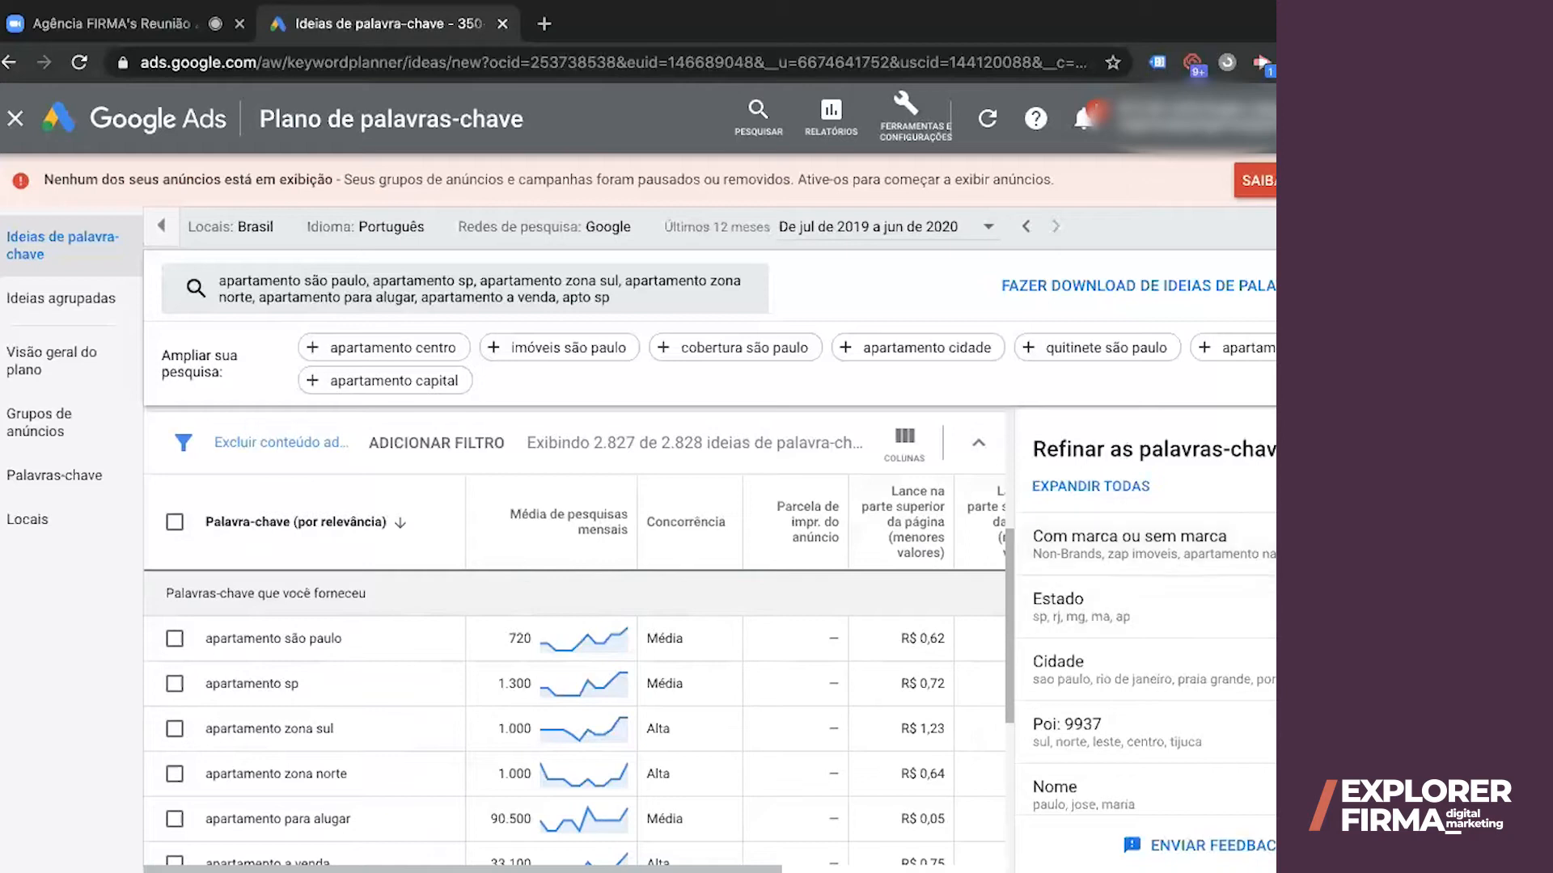
{"action": "left_click", "coordinate": [1364, 448]}
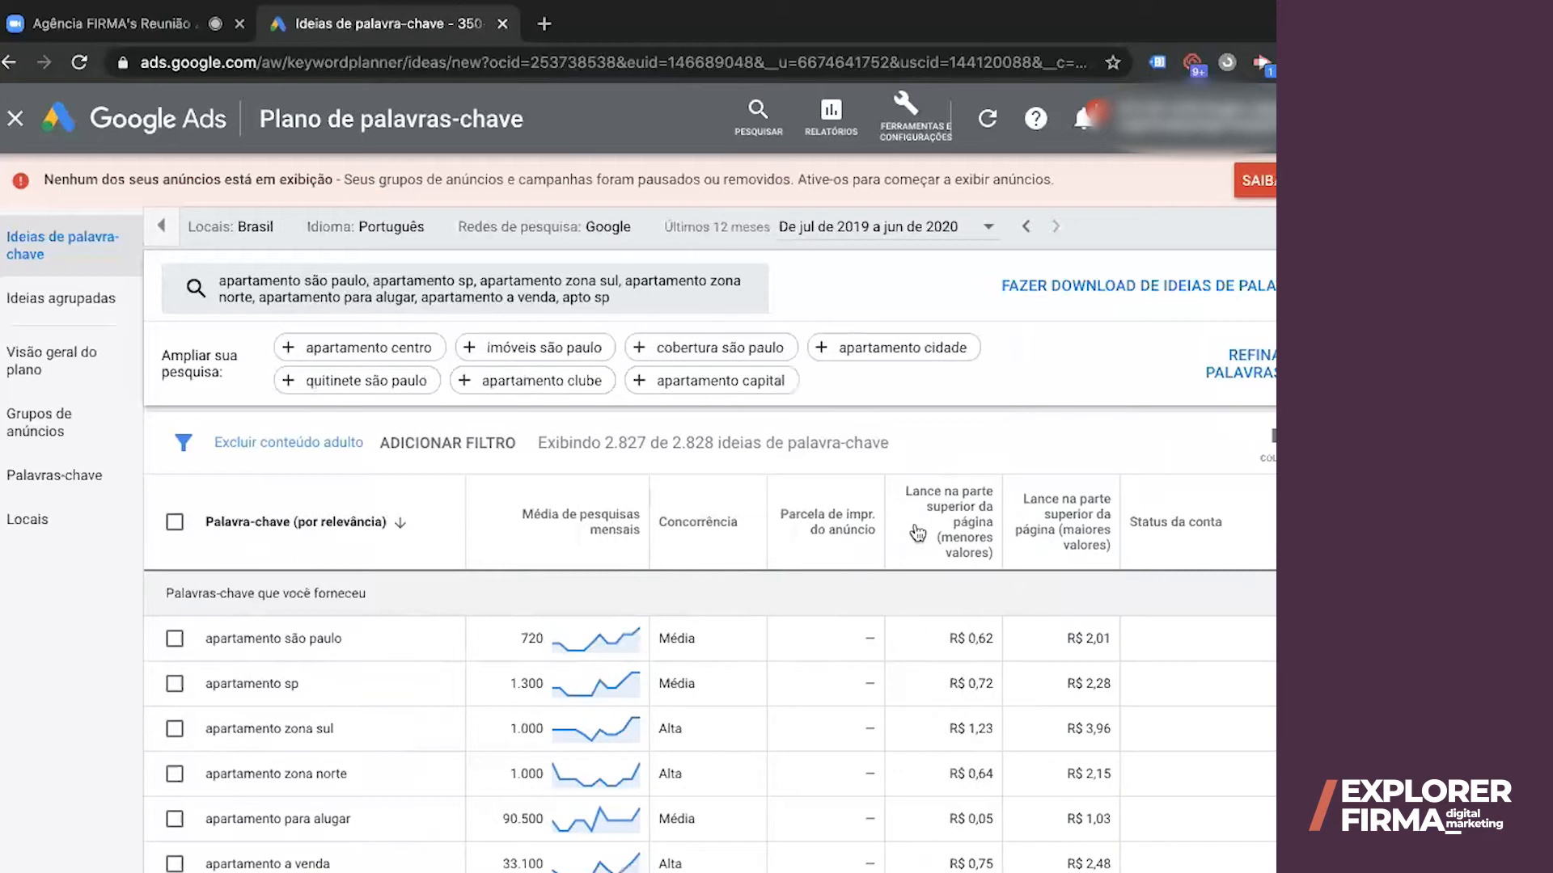
{"action": "scroll", "coordinate": [862, 843], "scroll_direction": "down", "scroll_amount": 4}
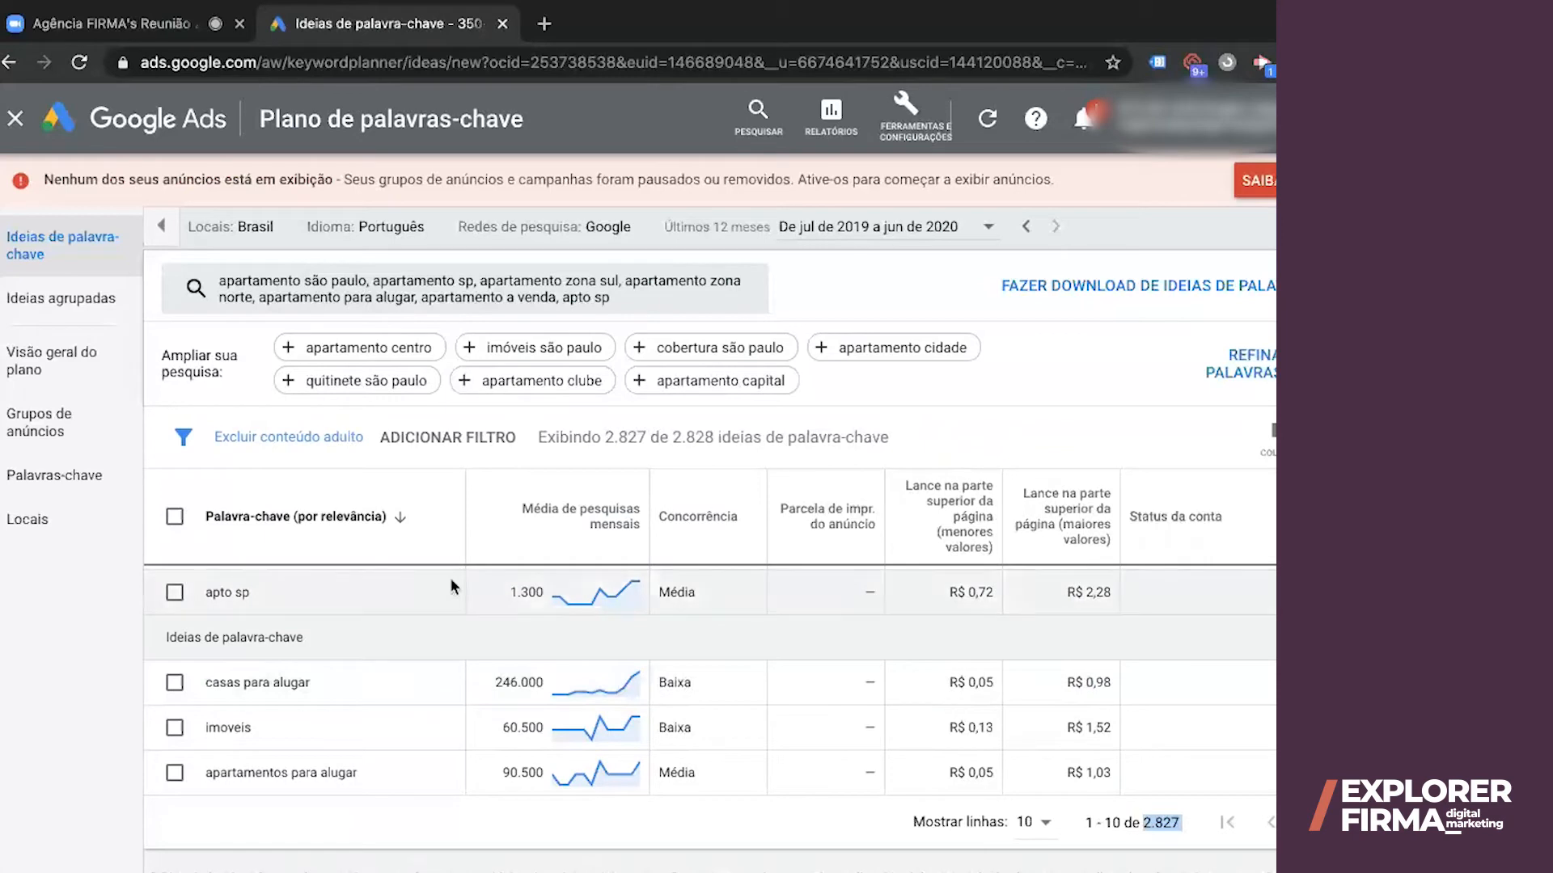
{"action": "left_click", "coordinate": [1036, 823]}
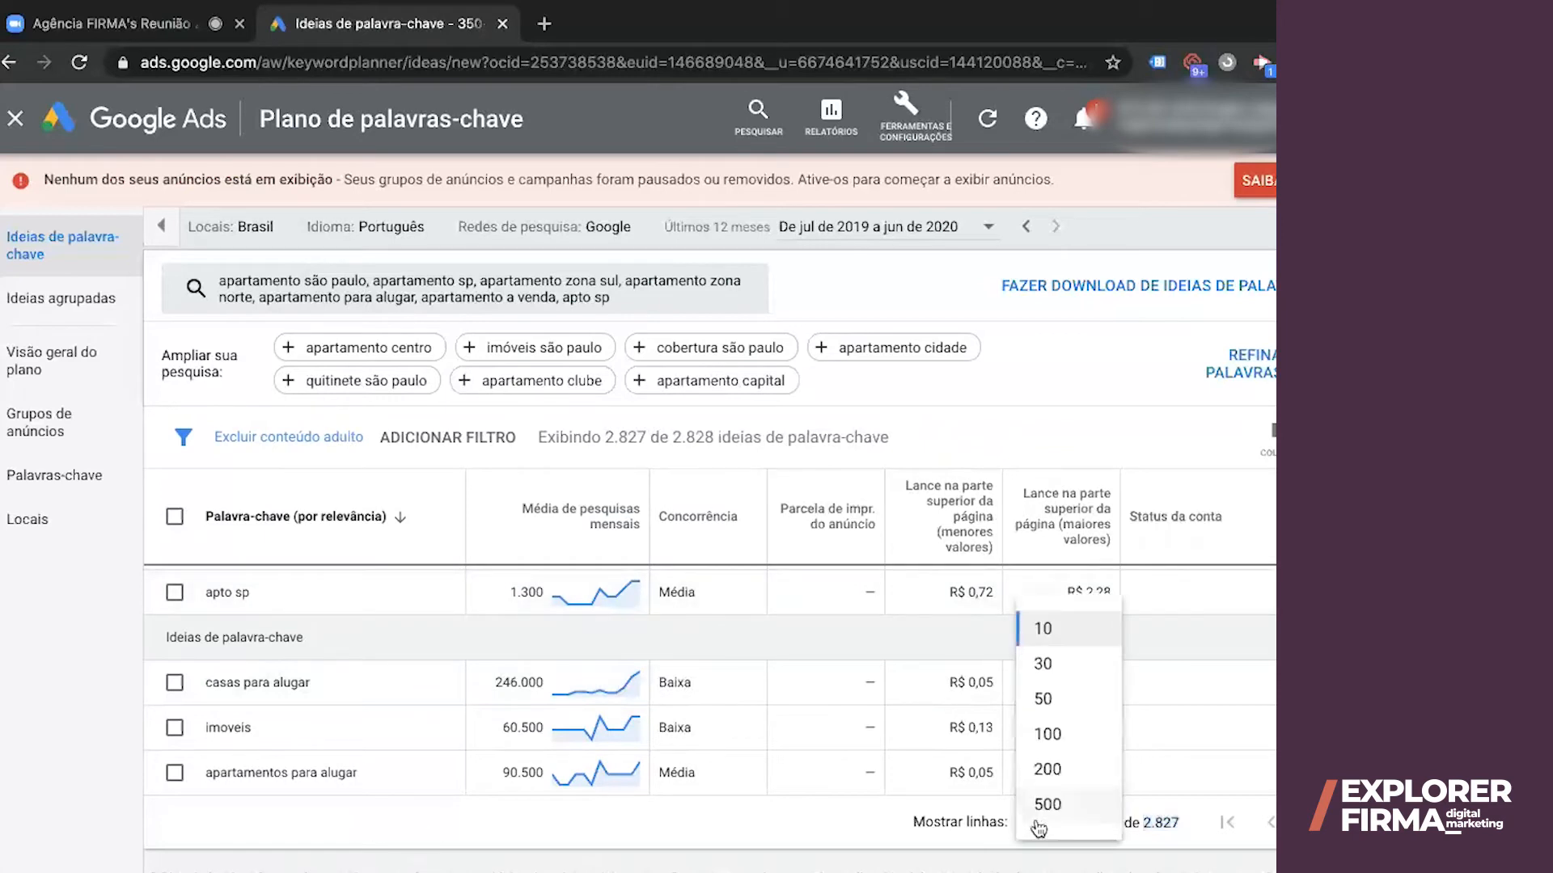
{"action": "left_click", "coordinate": [1042, 699]}
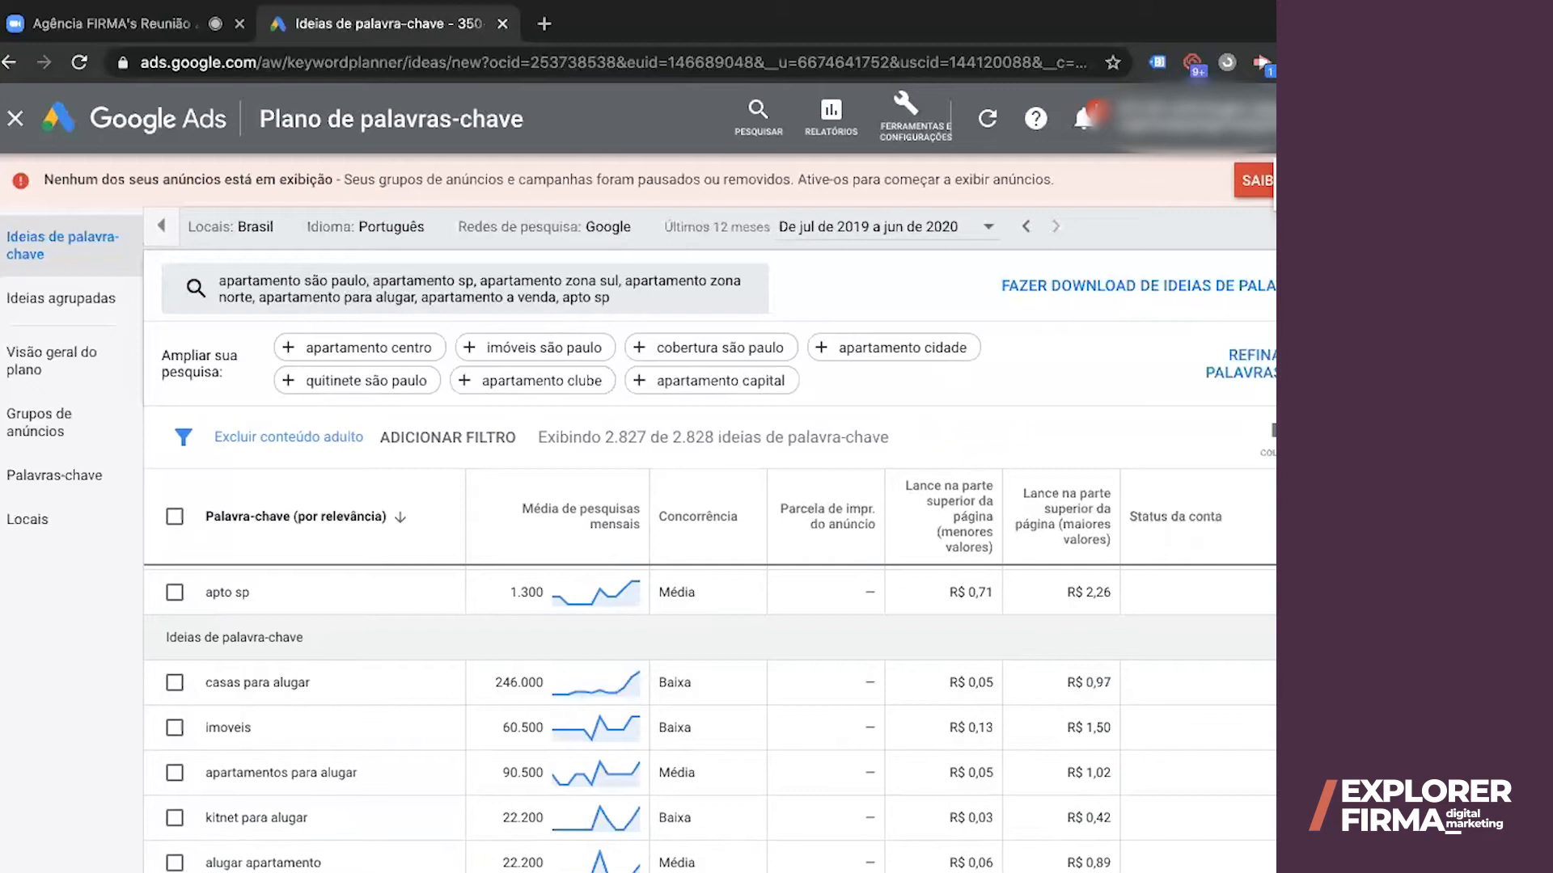
{"action": "scroll", "coordinate": [821, 370], "scroll_direction": "down", "scroll_amount": 1}
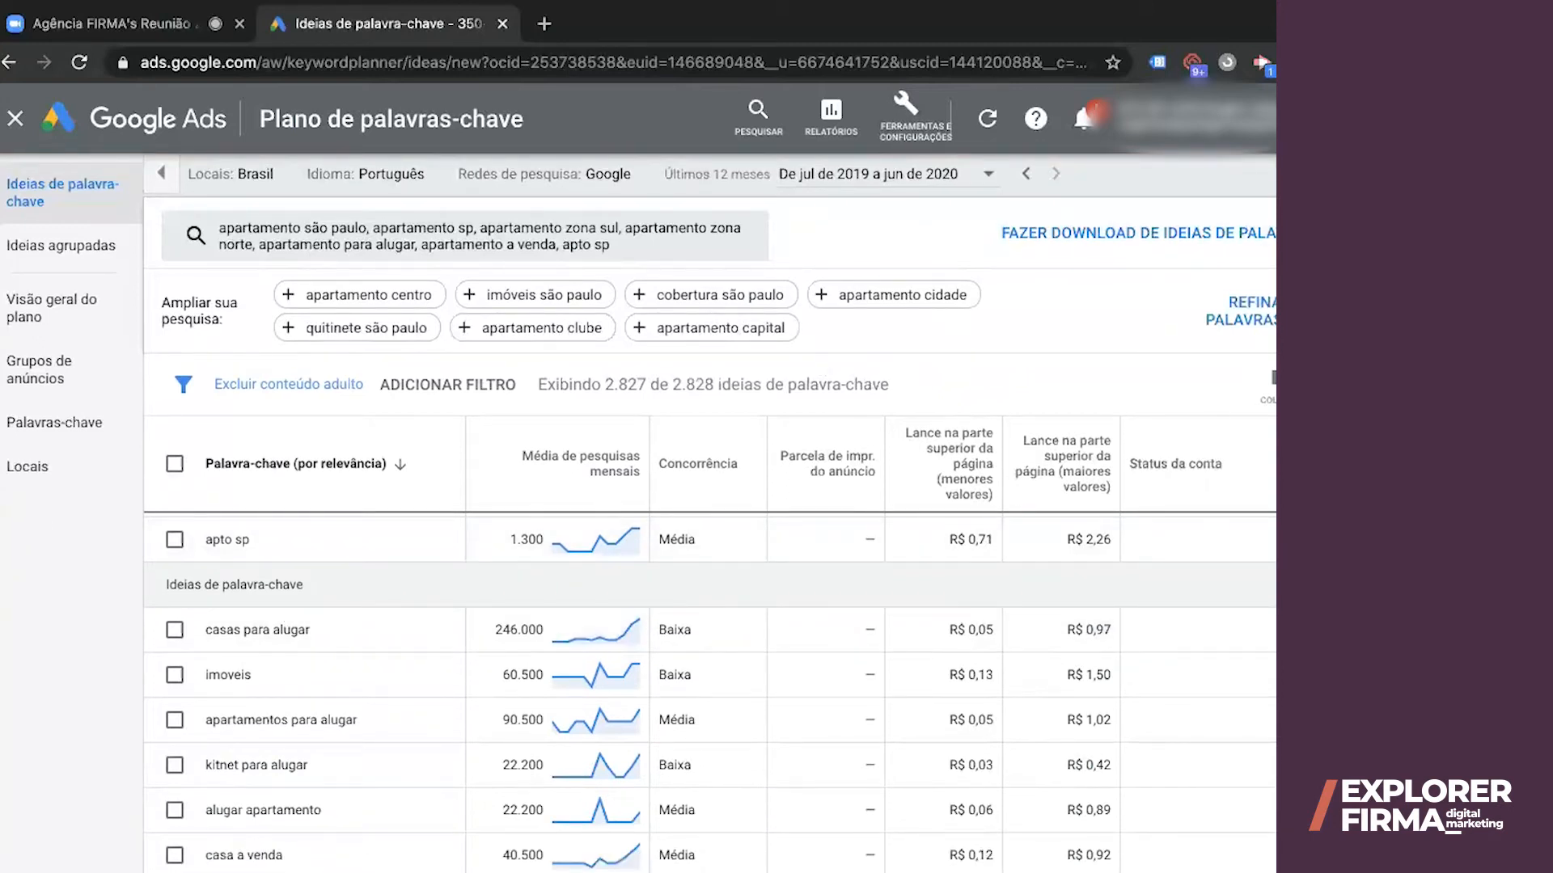
{"action": "scroll", "coordinate": [710, 692], "scroll_direction": "down", "scroll_amount": 1}
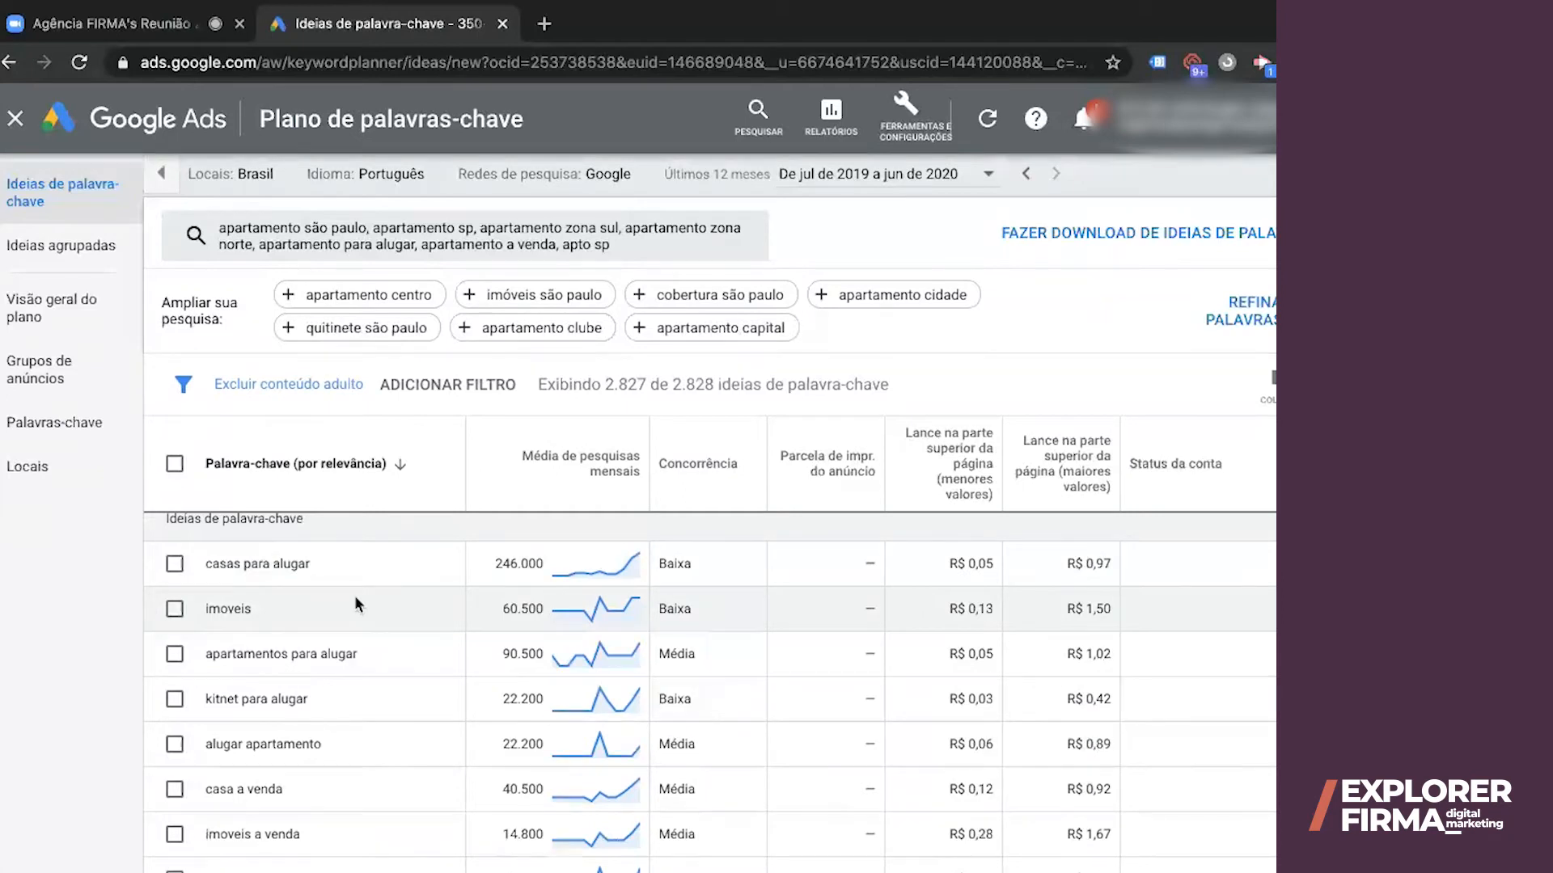
In a new browser tab, check Google's suggestions for "imoveis" followed by a, b and c, and view the results for "imoveis comerciais para alugar"
{"action": "key", "text": "ctrl+t"}
{"action": "type", "text": "imoveis"}
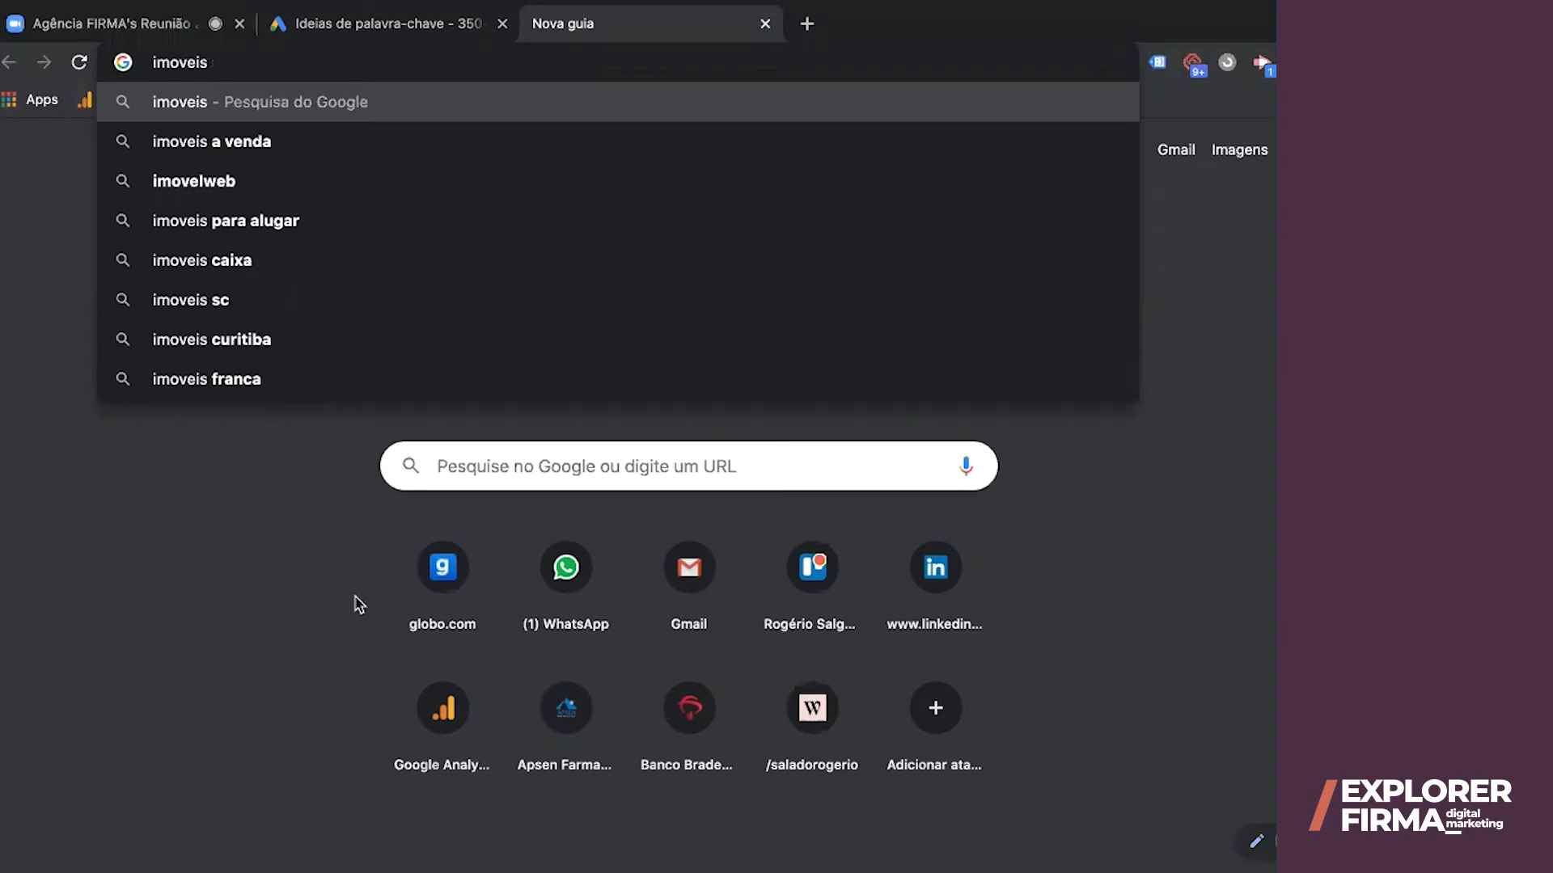
{"action": "type", "text": "a"}
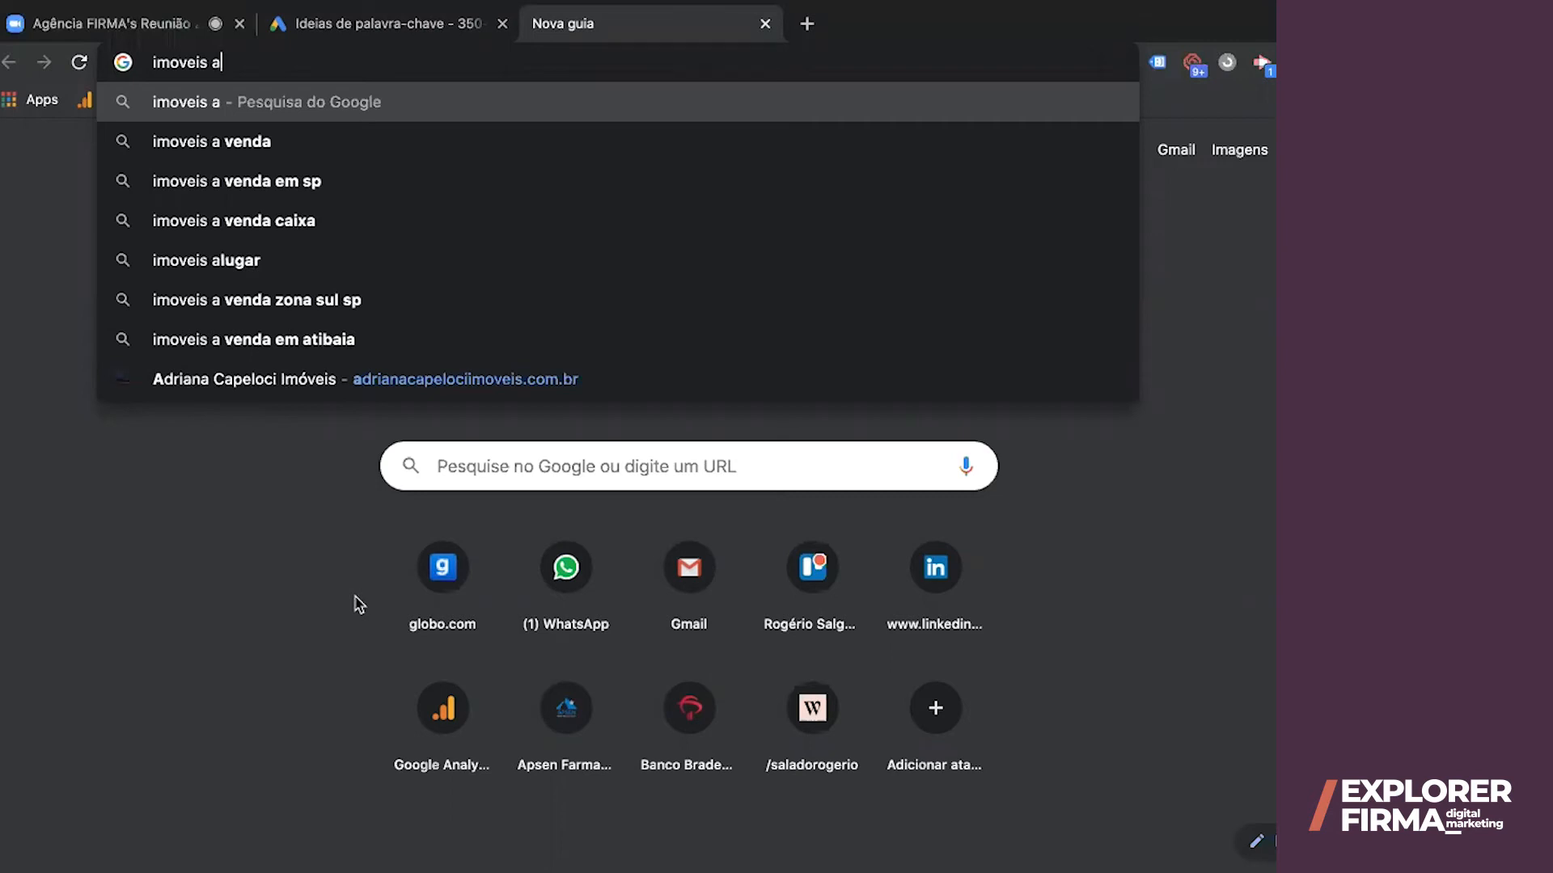
{"action": "key", "text": "BackSpace"}
{"action": "type", "text": "b"}
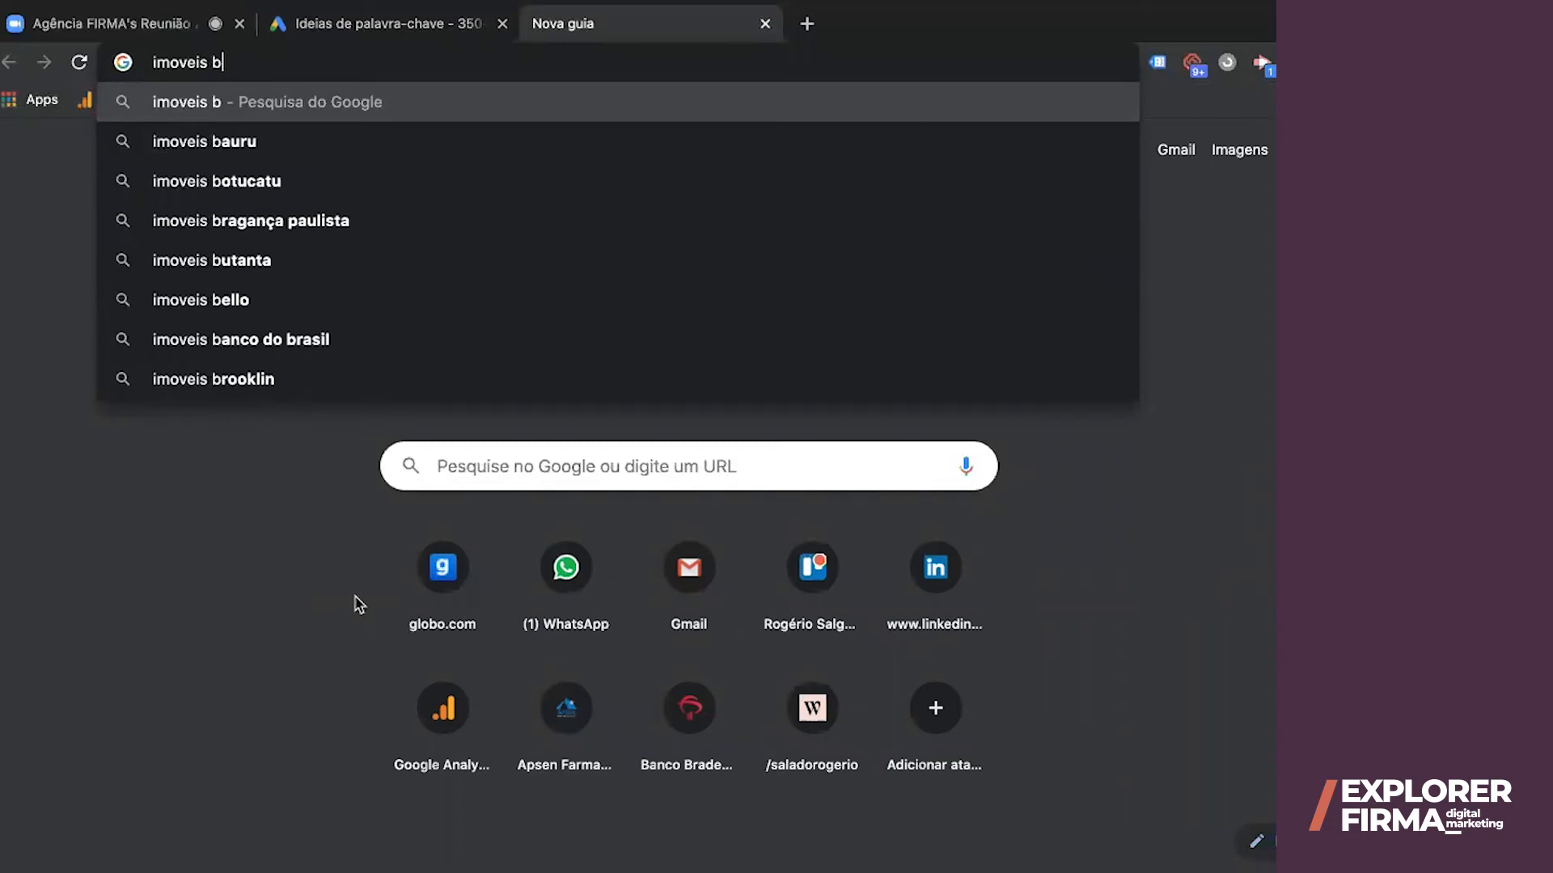
{"action": "key", "text": "BackSpace"}
{"action": "type", "text": "c"}
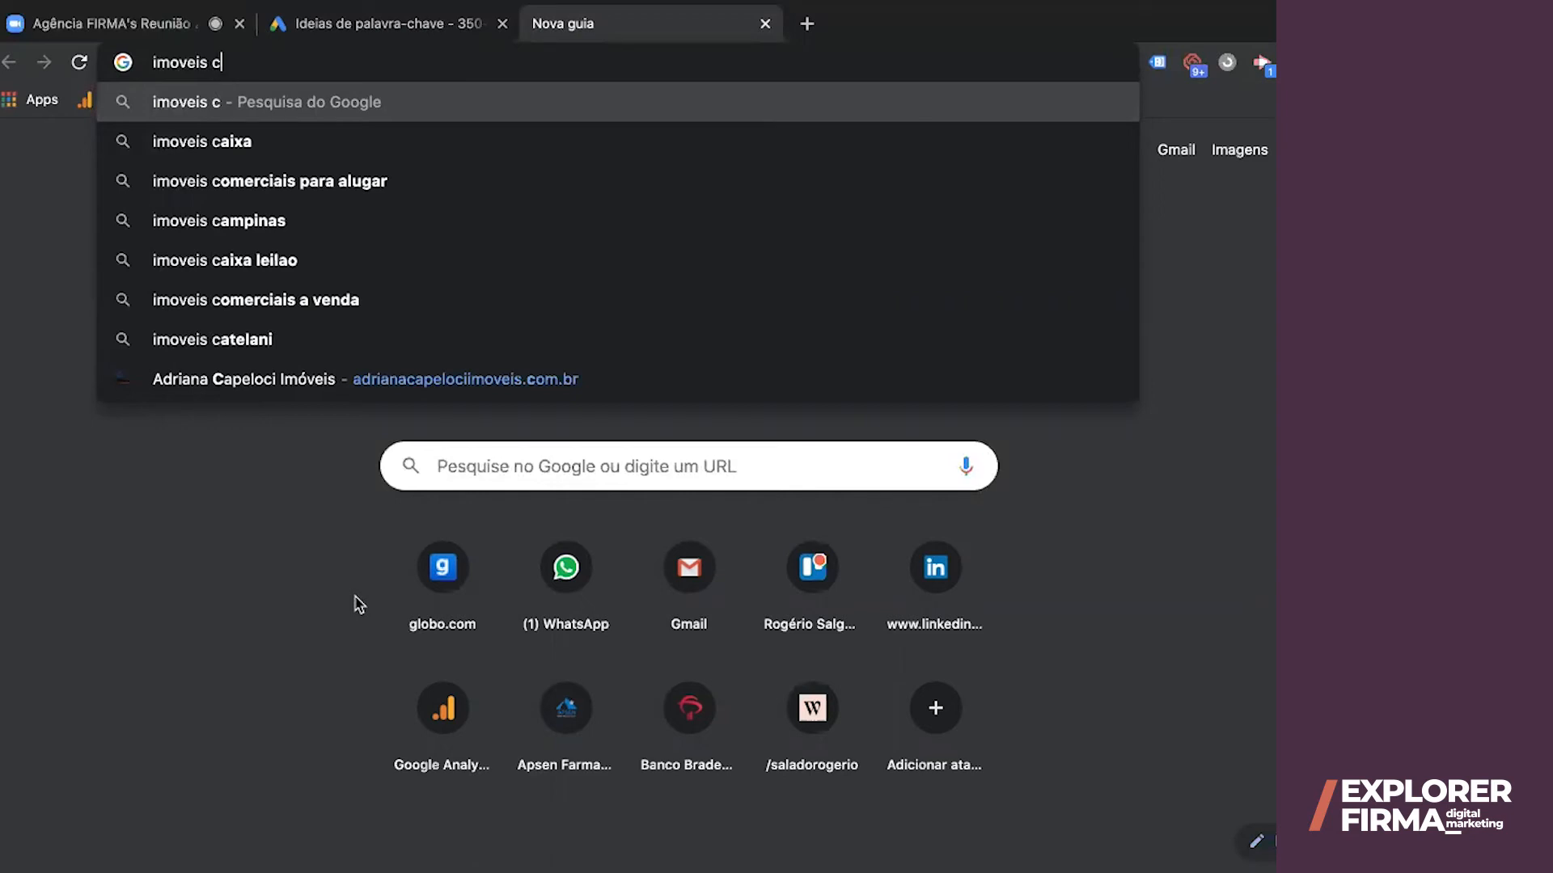
{"action": "left_click", "coordinate": [220, 186]}
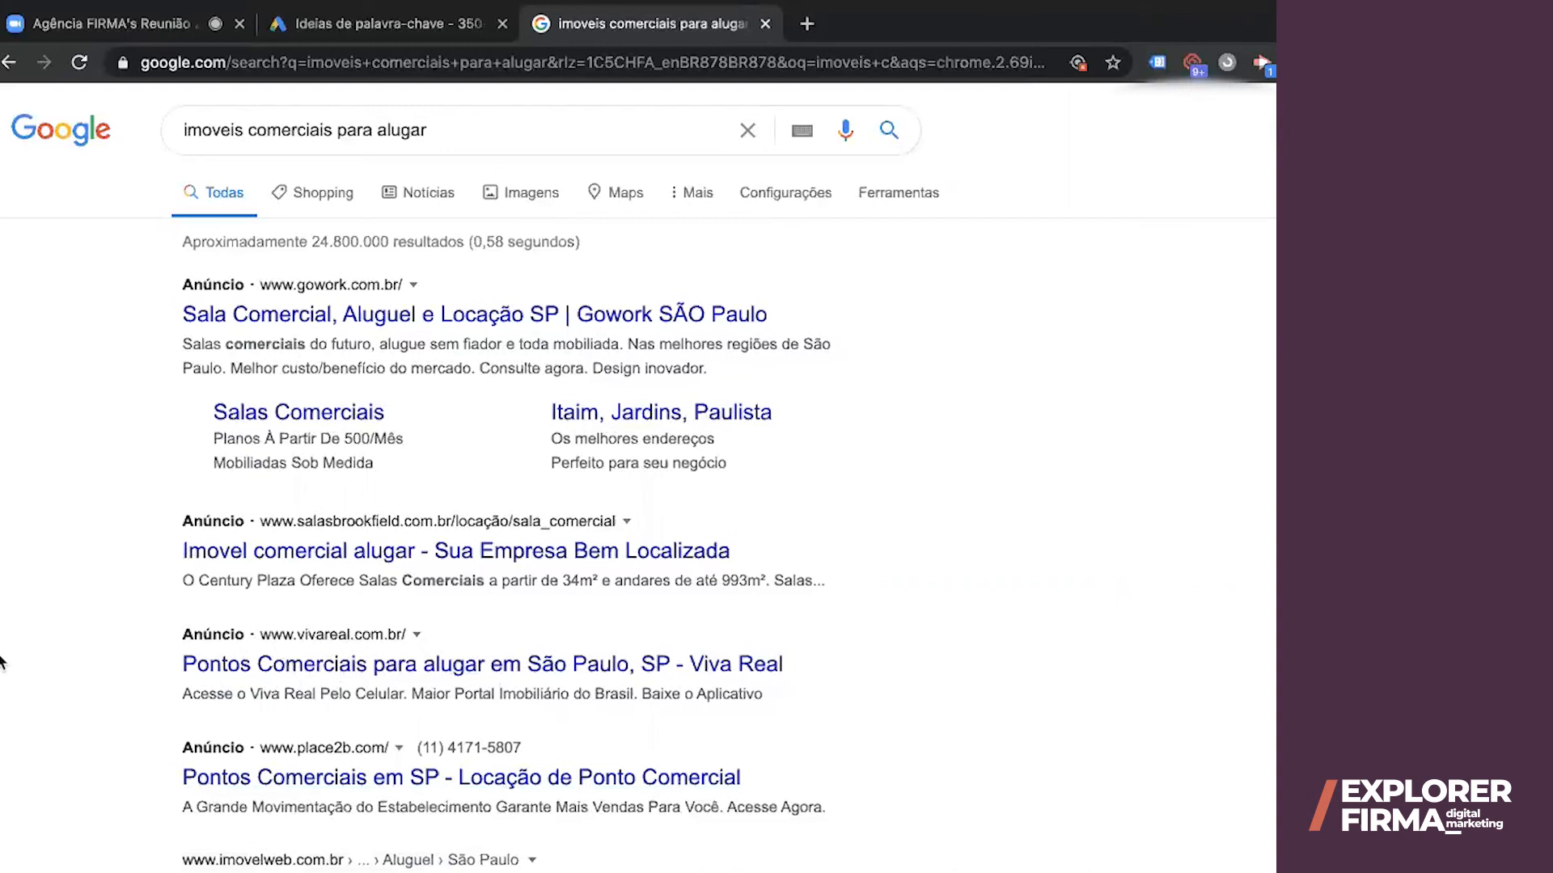
{"action": "key", "text": "super+w"}
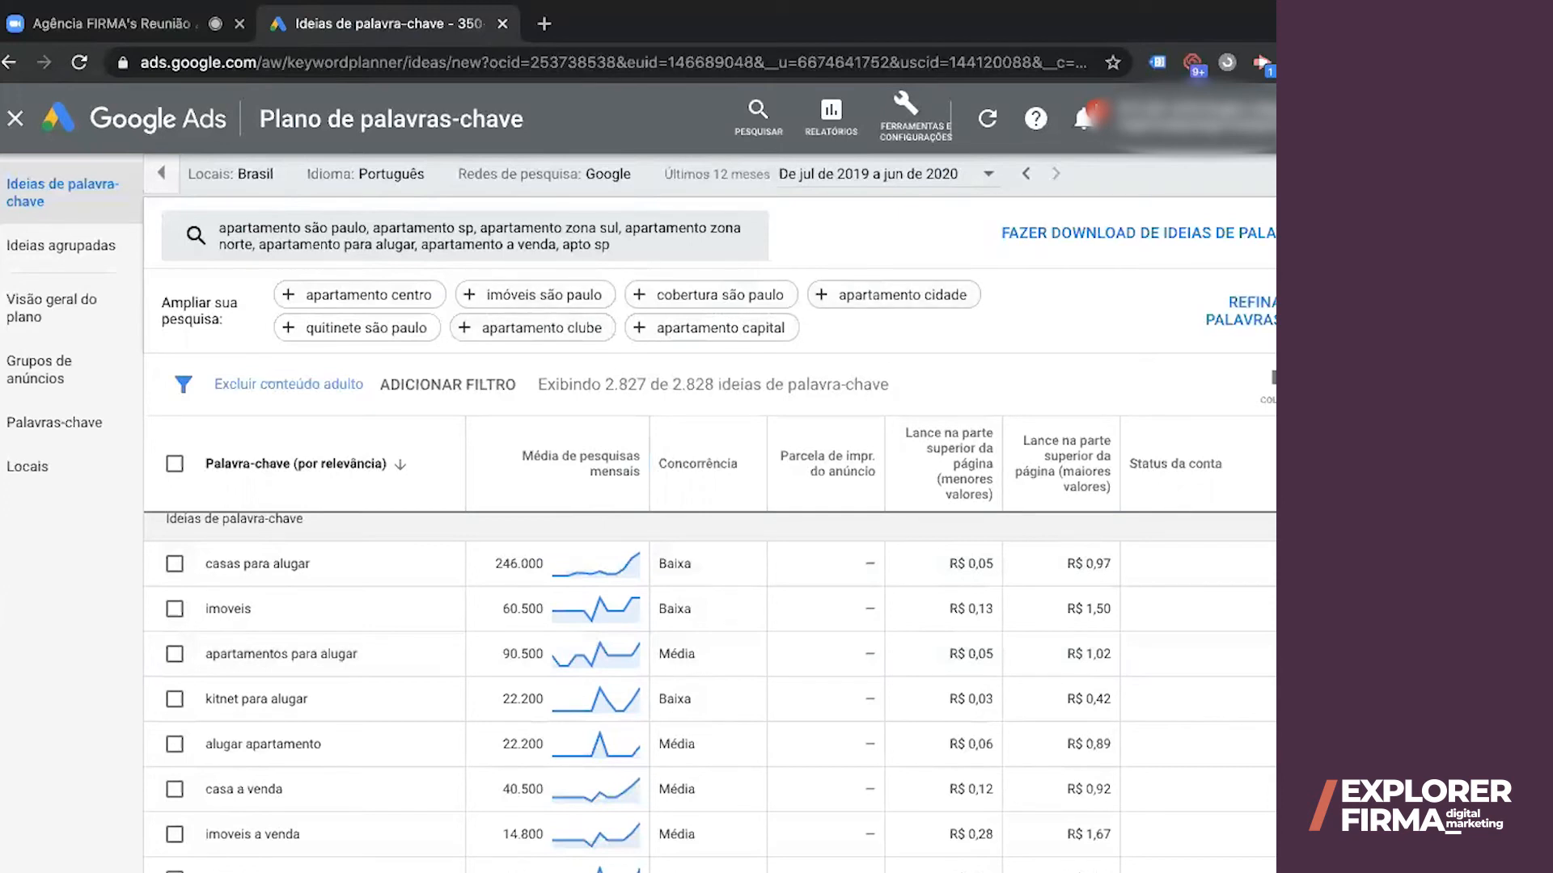
Look through the suggested keyword ideas as far as "casa ferias" and highlight that keyword
{"action": "scroll", "coordinate": [709, 692], "scroll_direction": "down", "scroll_amount": 3}
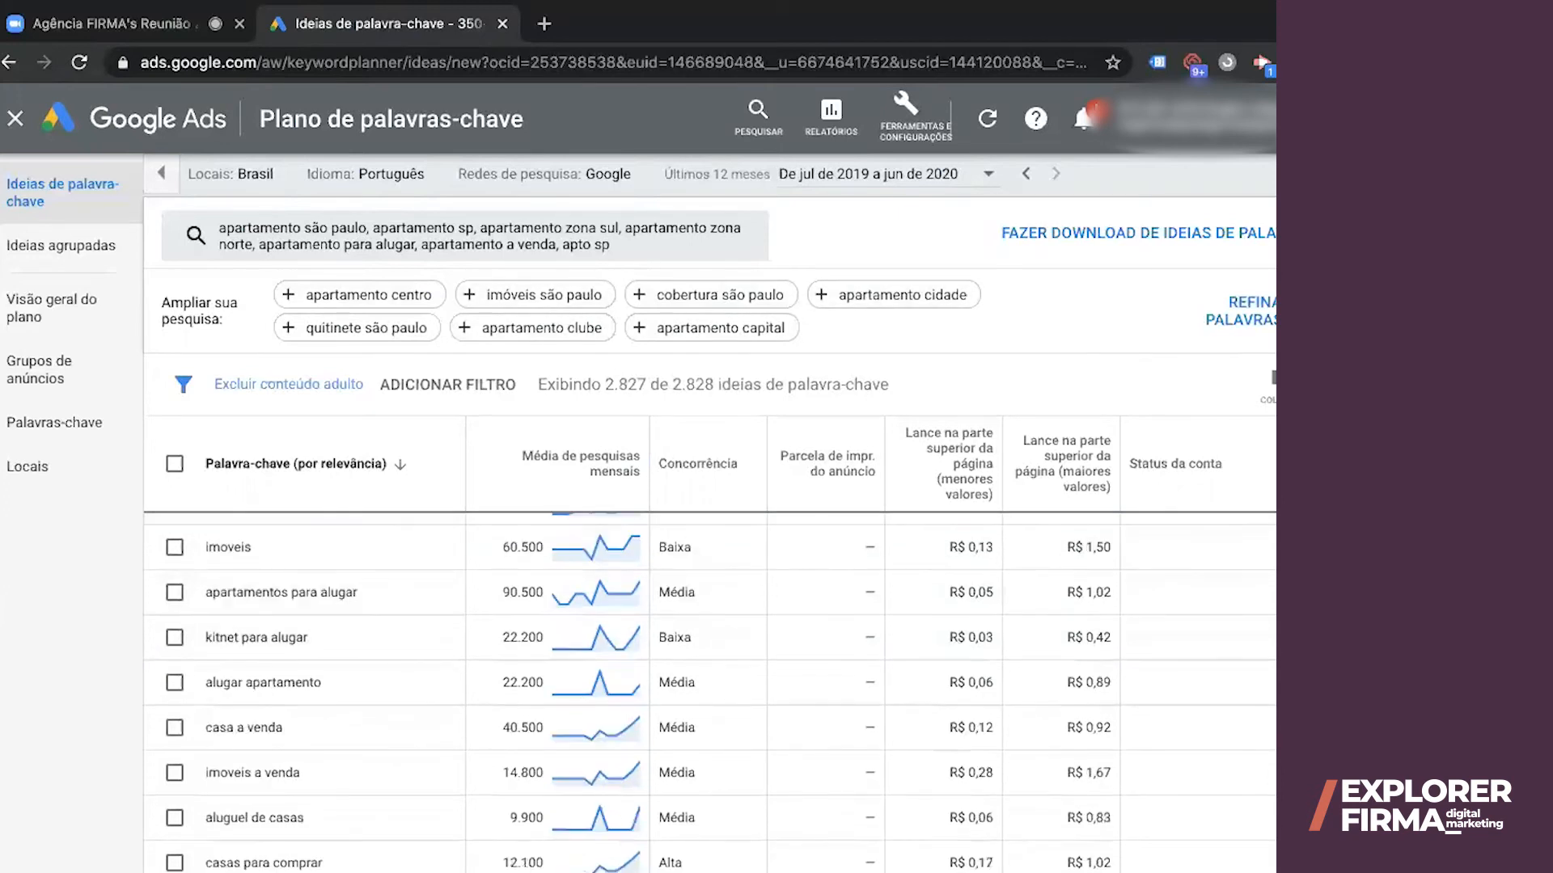
{"action": "scroll", "coordinate": [709, 692], "scroll_direction": "down", "scroll_amount": 2}
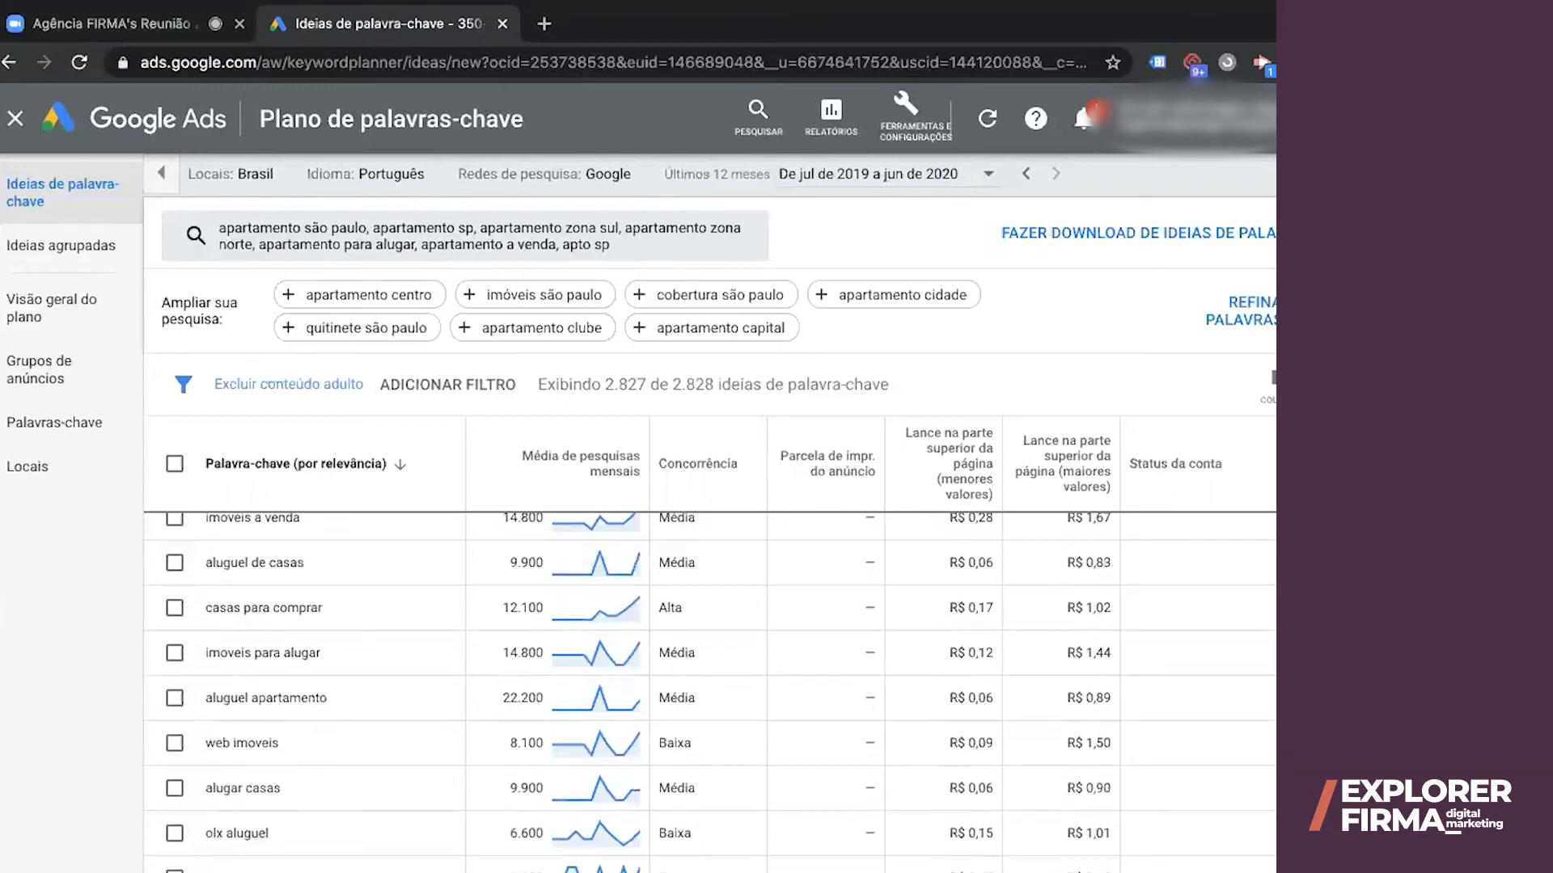
{"action": "scroll", "coordinate": [831, 560], "scroll_direction": "down", "scroll_amount": 1}
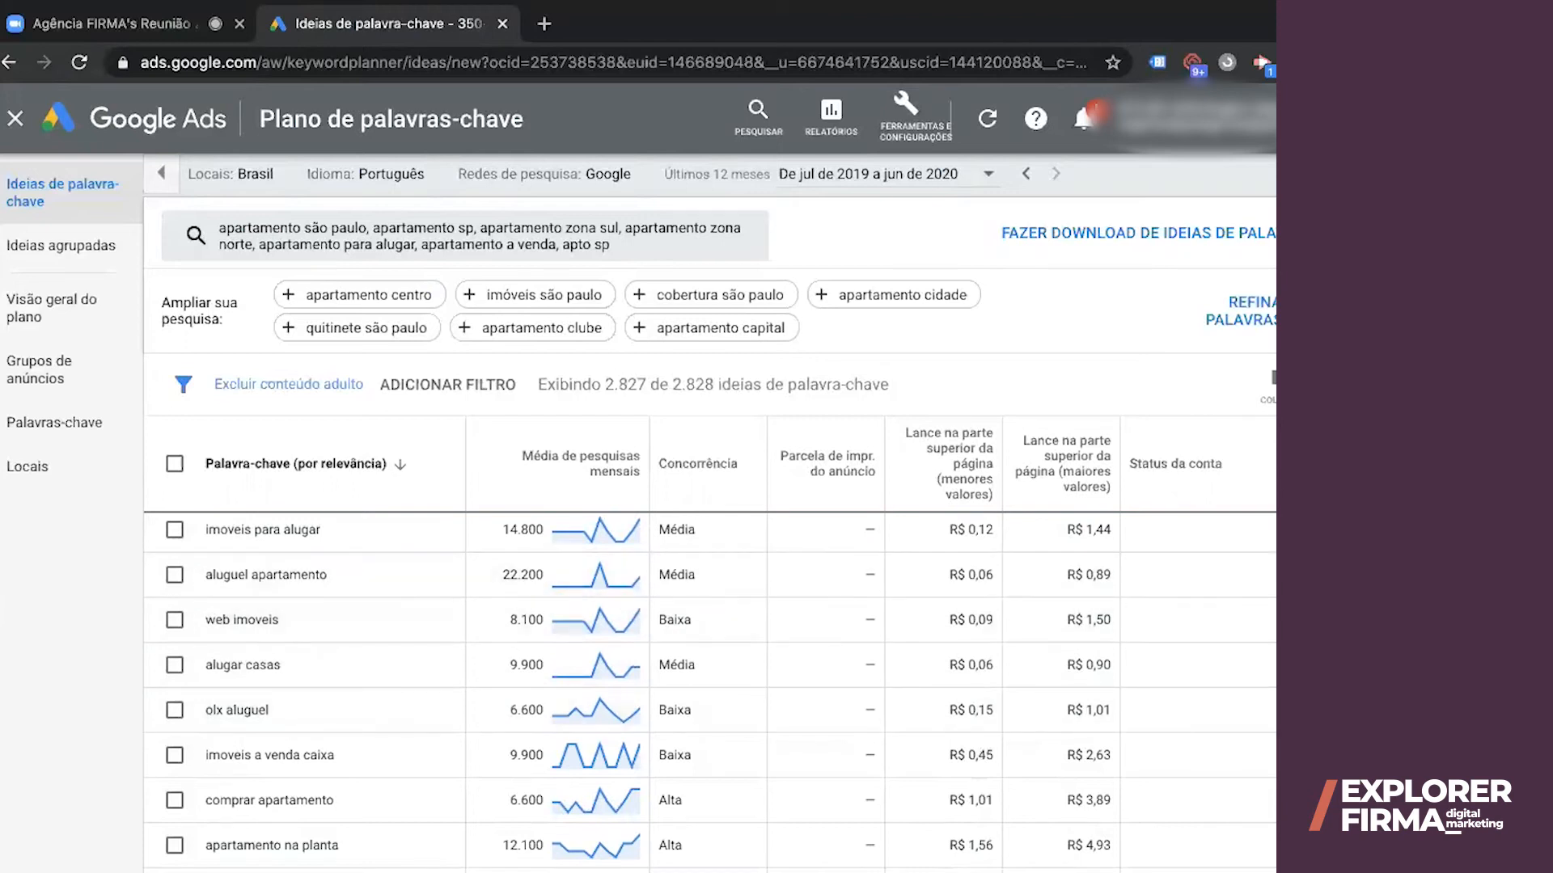
{"action": "scroll", "coordinate": [710, 695], "scroll_direction": "down", "scroll_amount": 5}
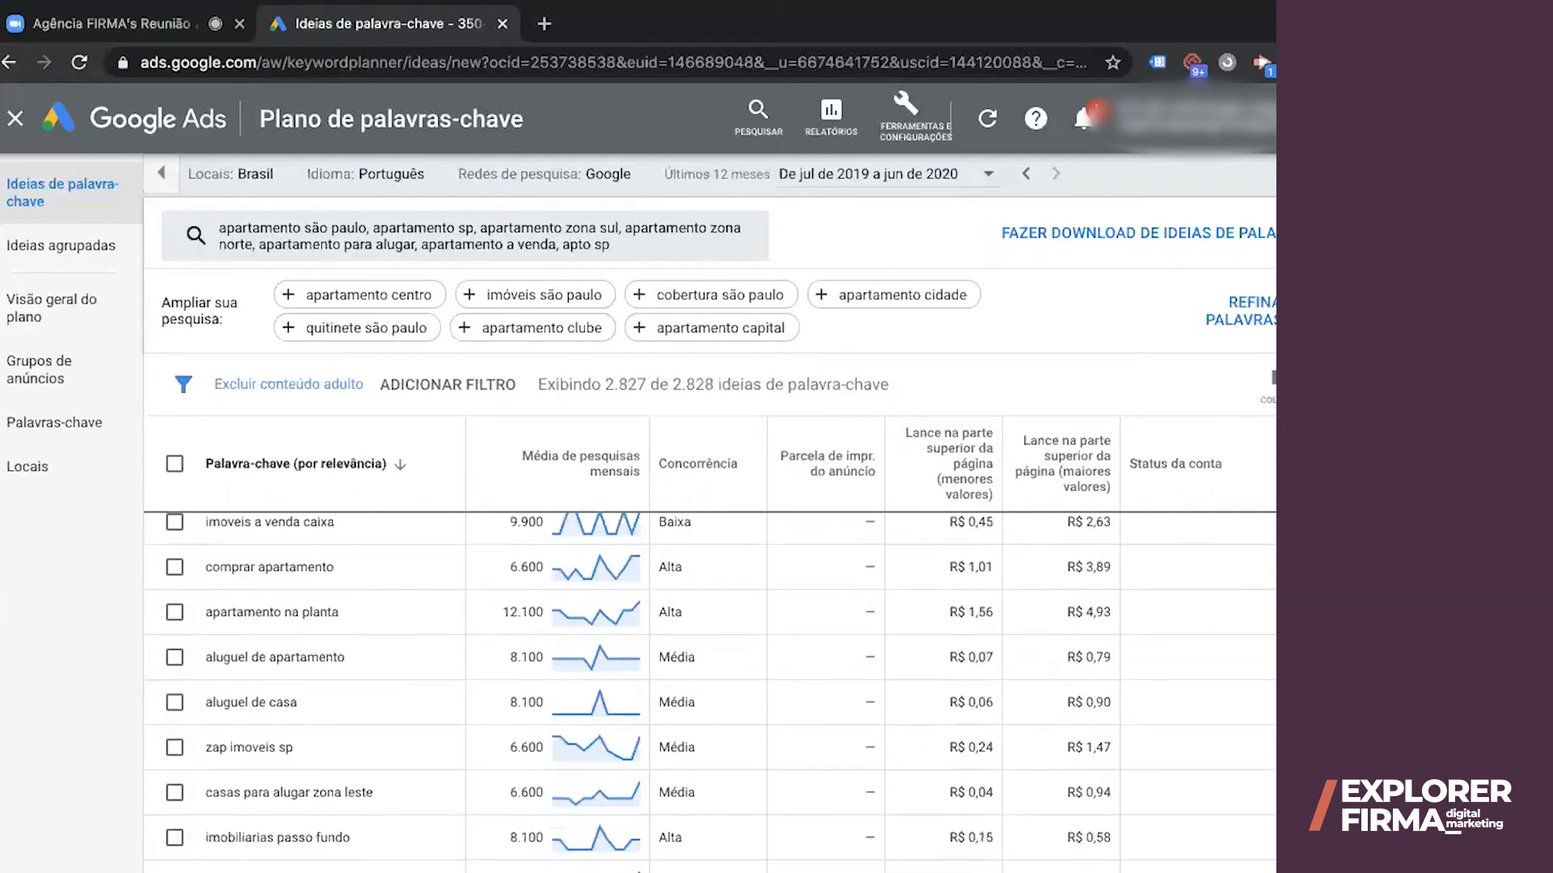
{"action": "scroll", "coordinate": [710, 692], "scroll_direction": "down", "scroll_amount": 4}
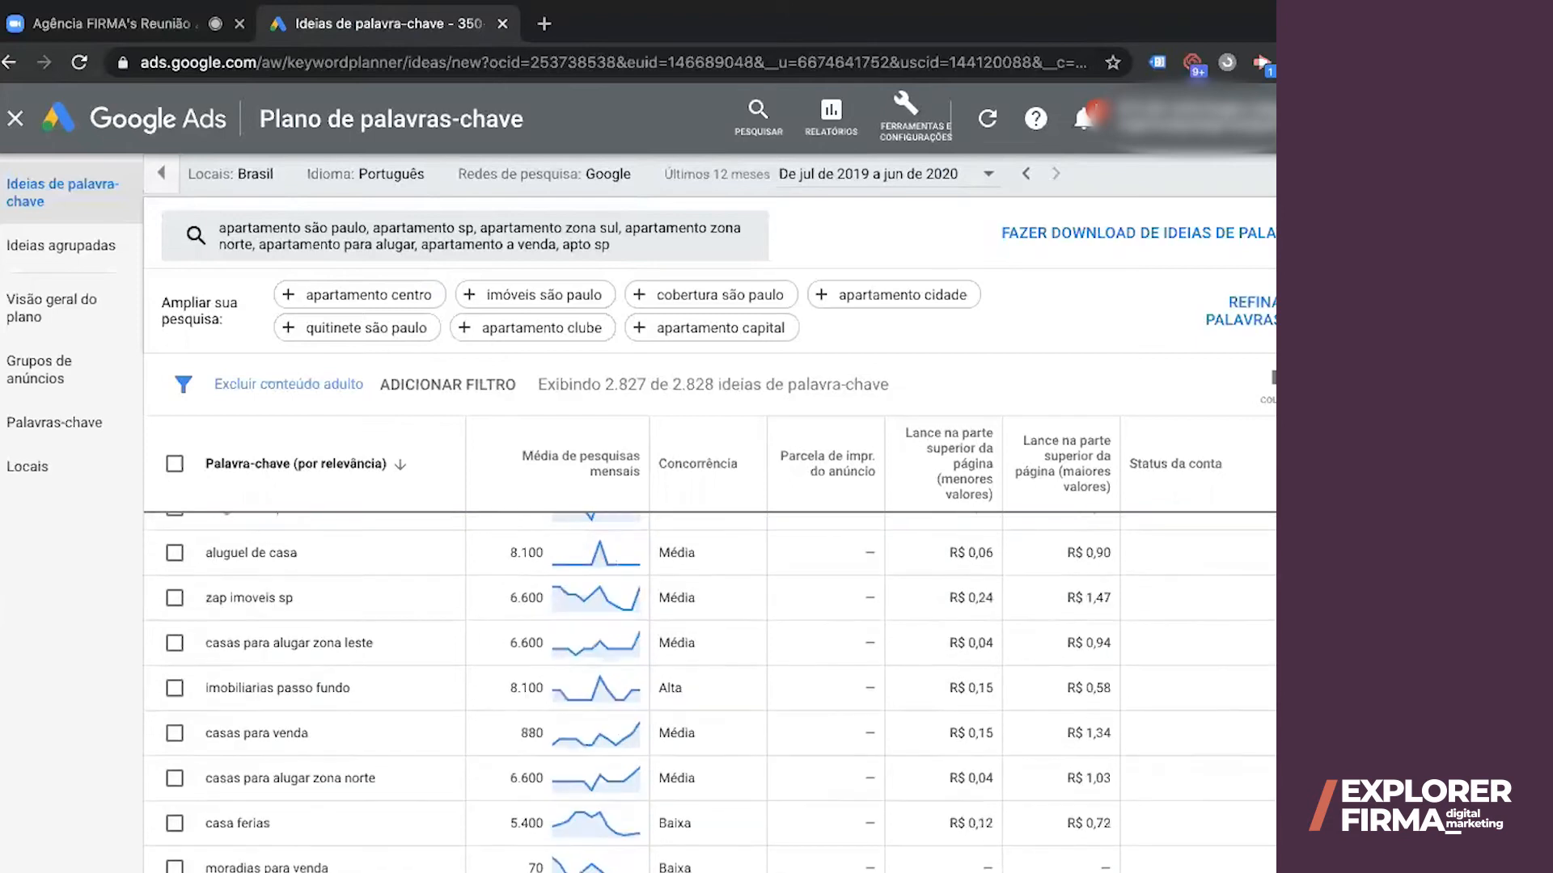
{"action": "scroll", "coordinate": [315, 725], "scroll_direction": "down", "scroll_amount": 1}
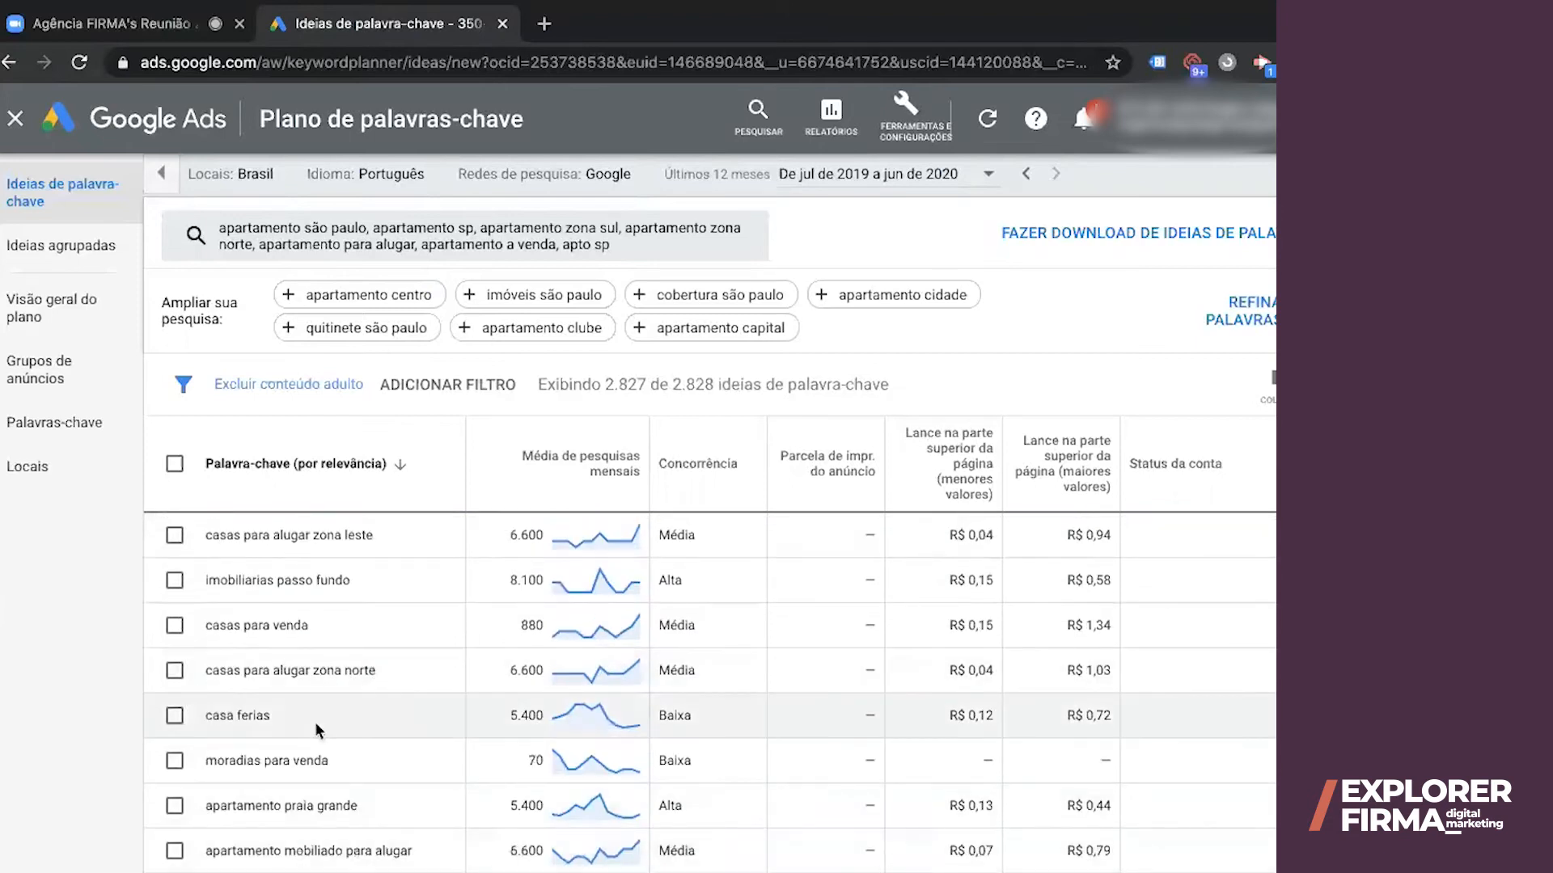
{"action": "triple_click", "coordinate": [215, 714]}
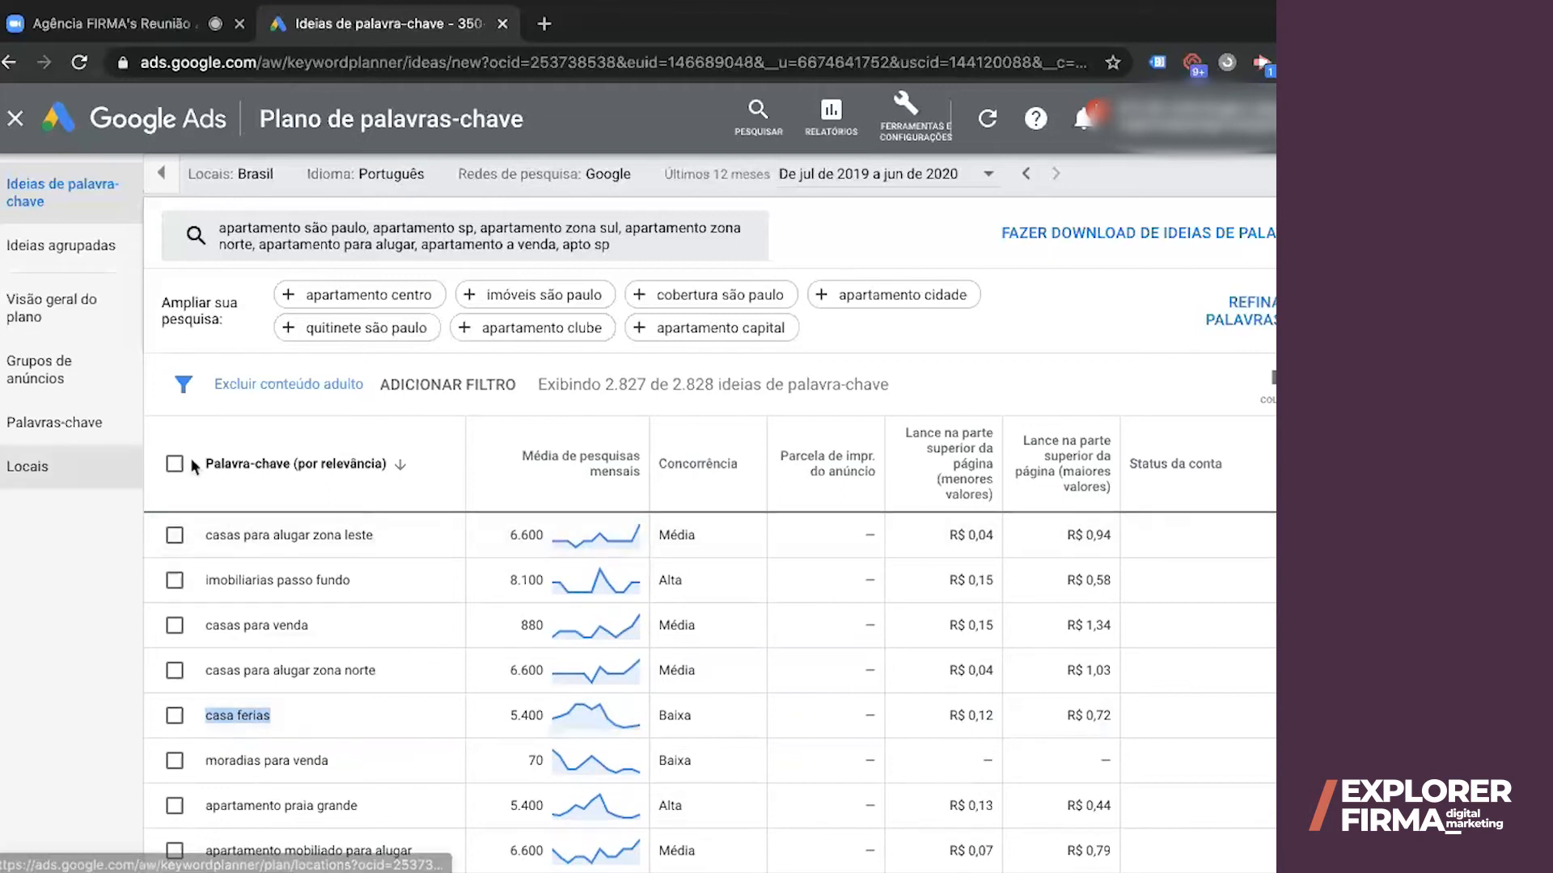
Remove all the apartment-related keywords from the keyword search
{"action": "left_click", "coordinate": [366, 243]}
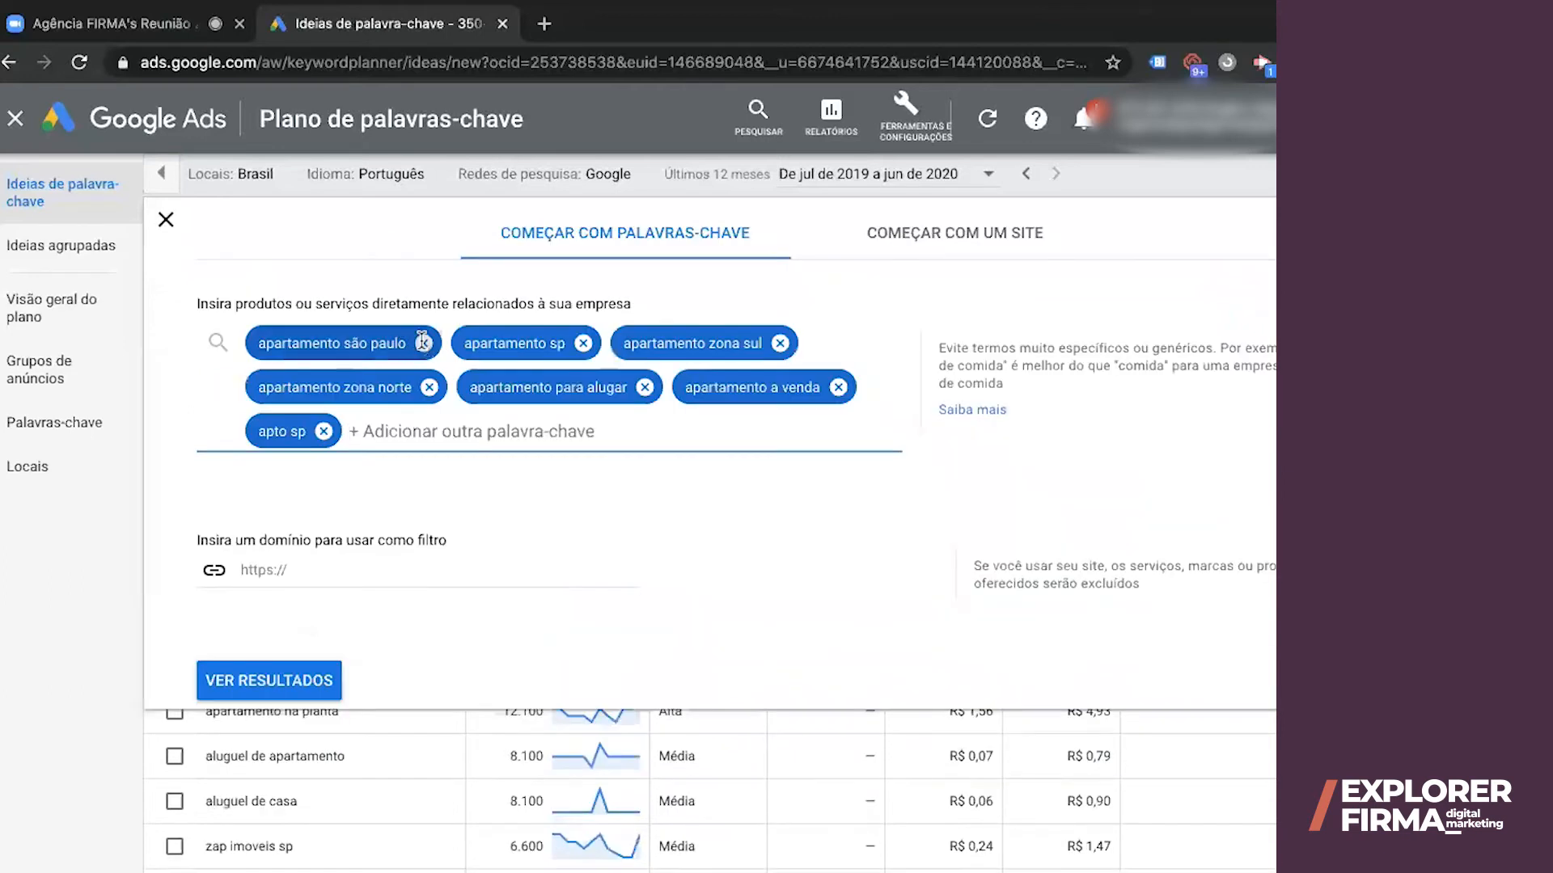
{"action": "left_click", "coordinate": [395, 342]}
{"action": "left_click", "coordinate": [380, 343]}
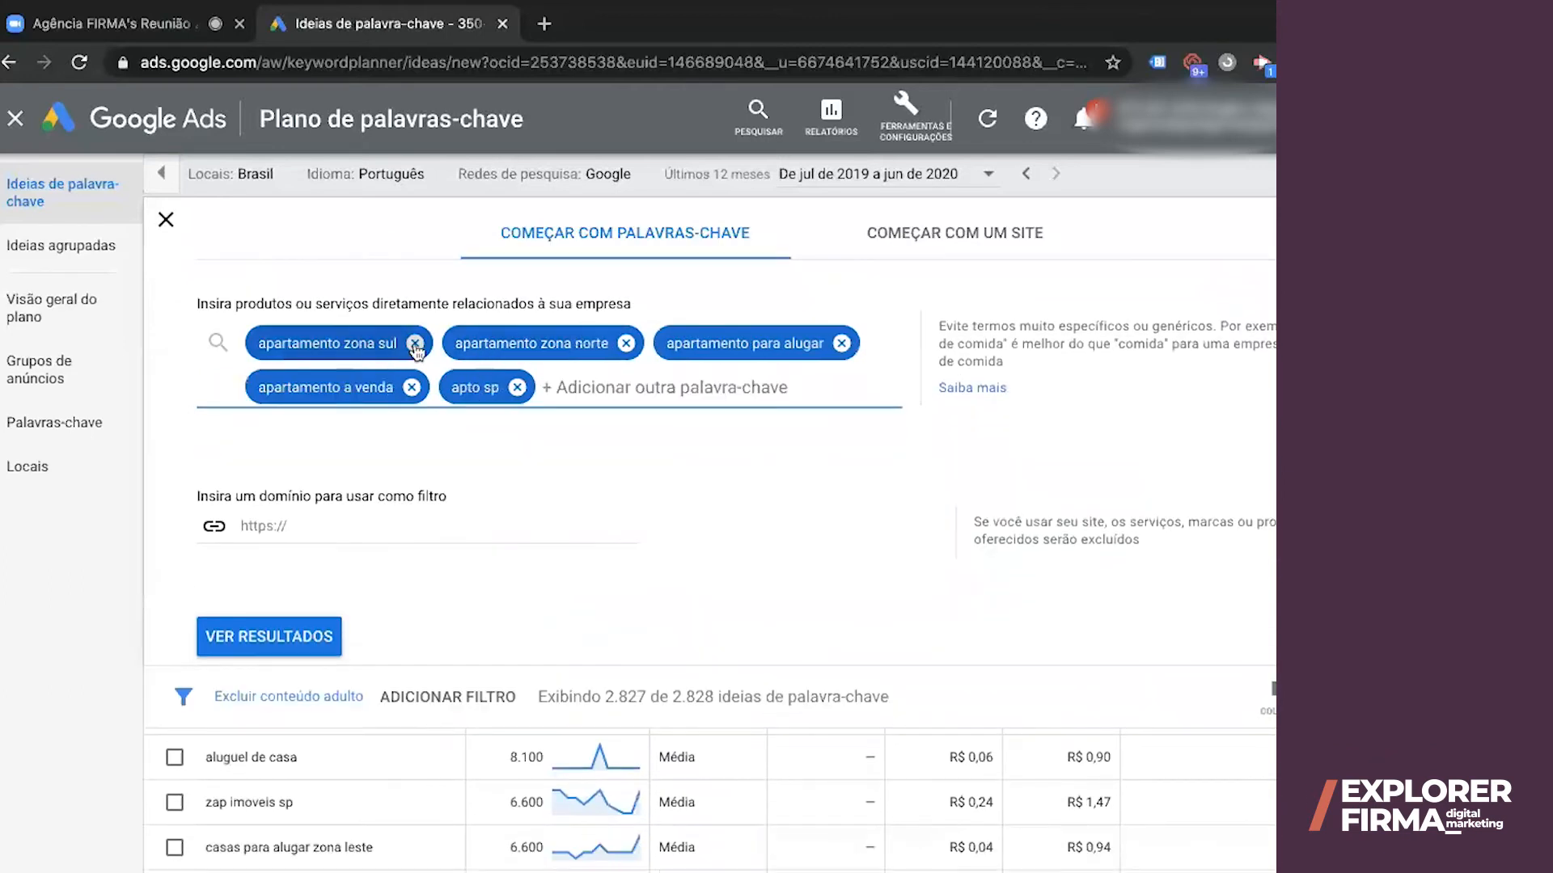
{"action": "left_click", "coordinate": [412, 345]}
{"action": "left_click", "coordinate": [433, 344]}
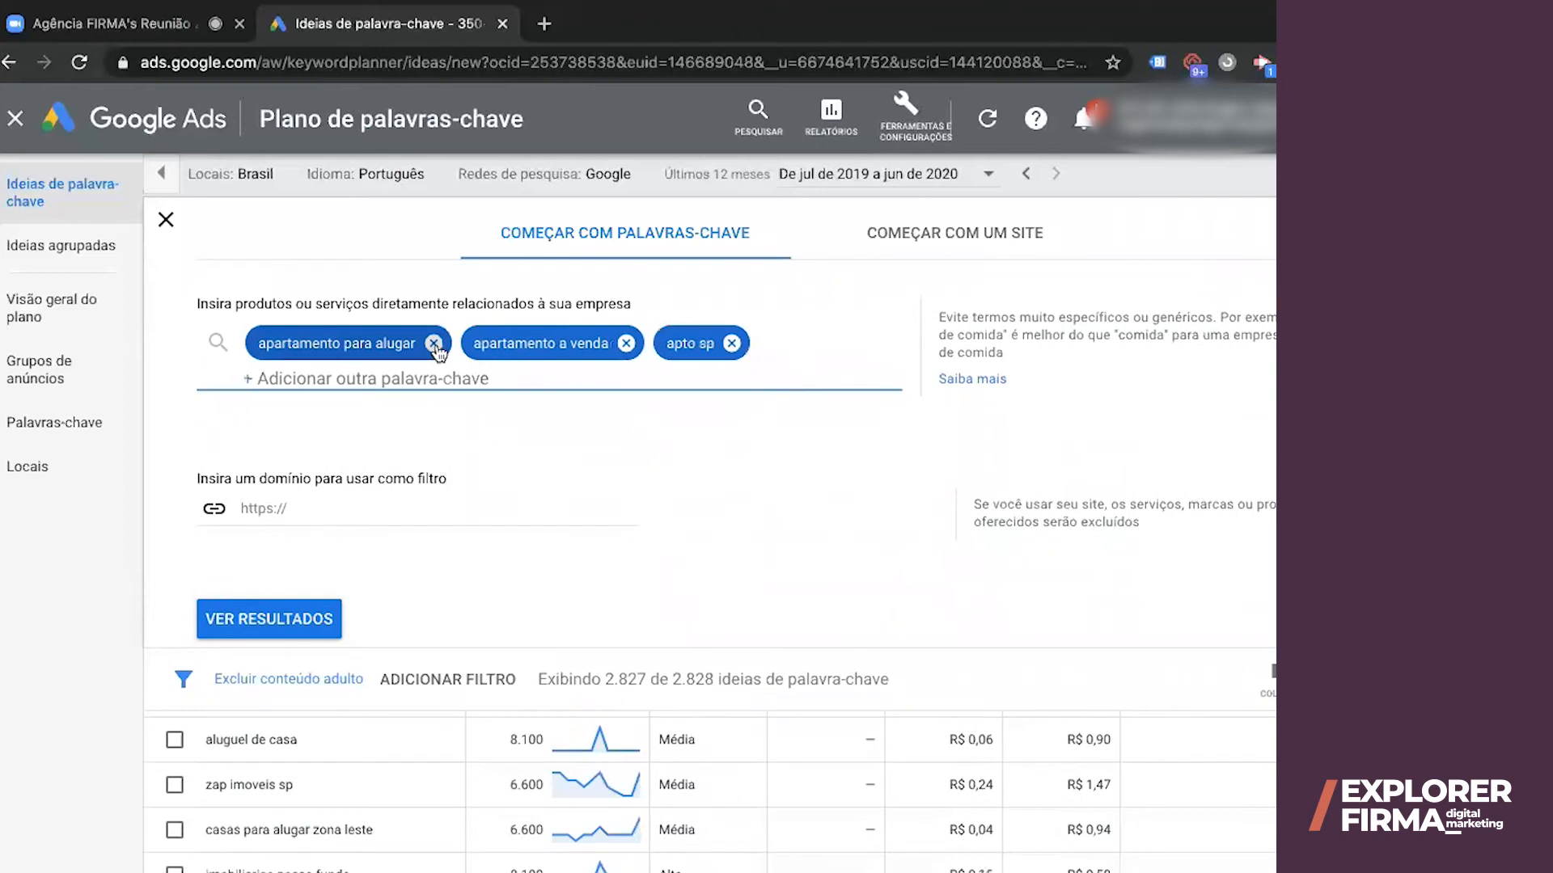
{"action": "left_click", "coordinate": [434, 345]}
{"action": "left_click", "coordinate": [414, 344]}
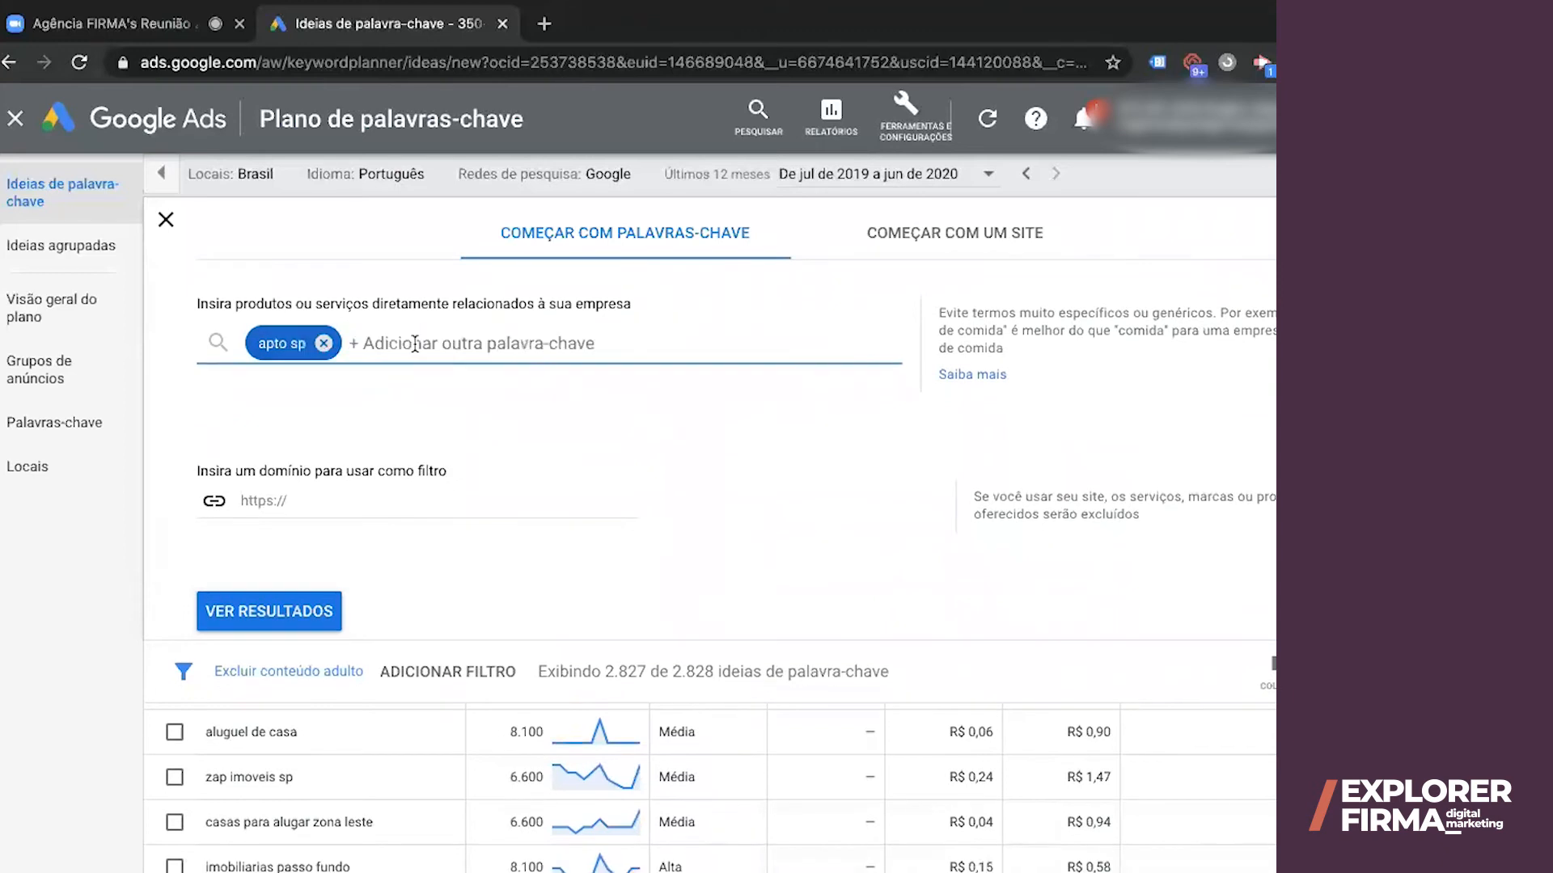
{"action": "left_click", "coordinate": [324, 344]}
Enter "advogado", "melhor advogado" and "escritório de advocacia" as the new keywords
{"action": "type", "text": "advogado"}
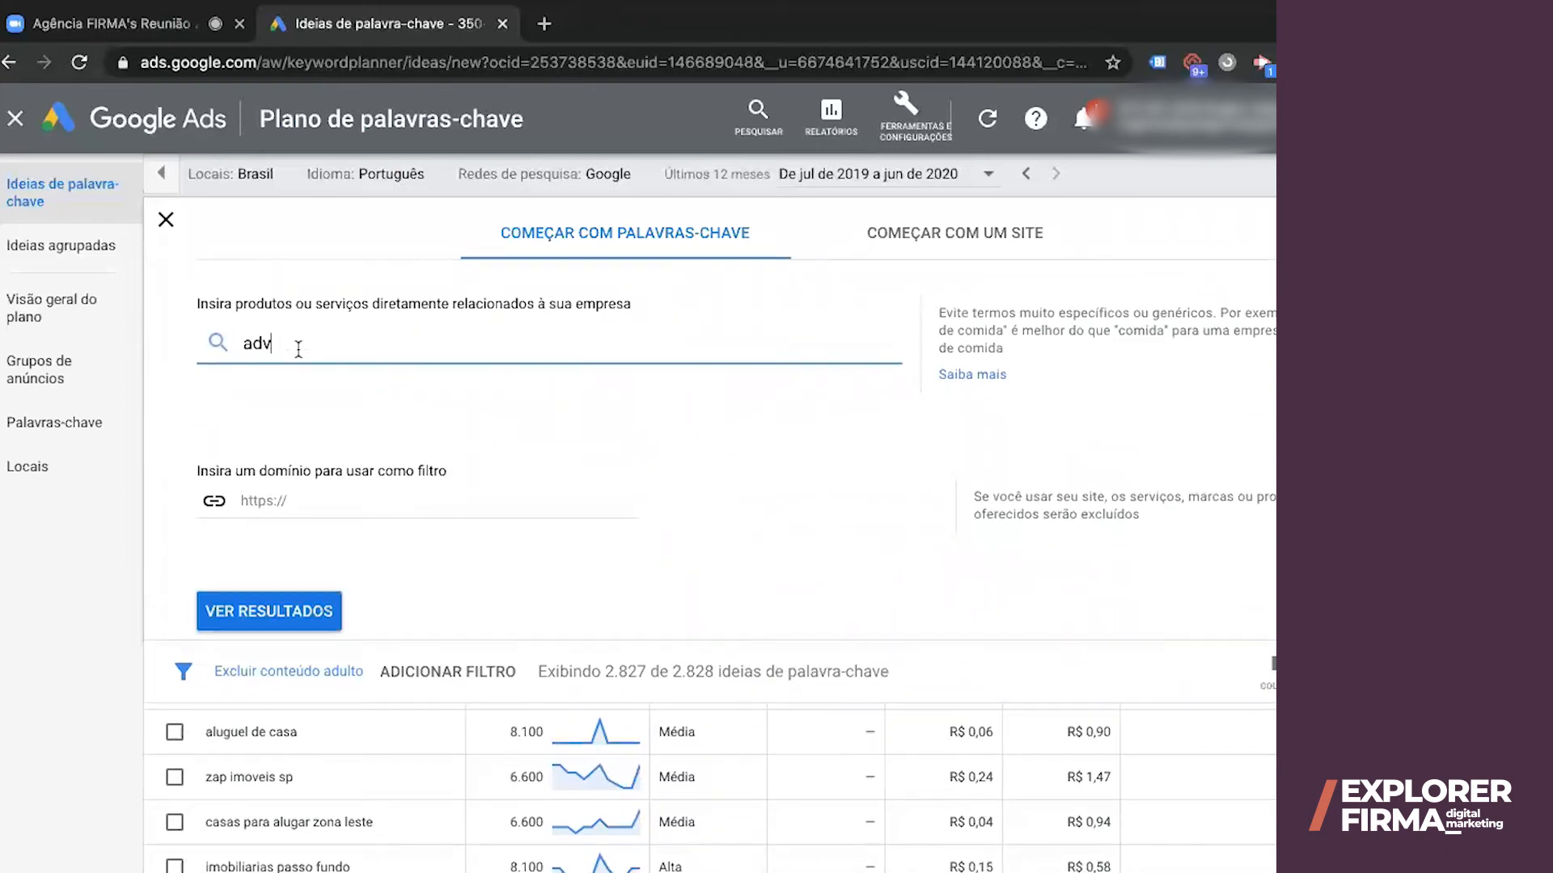
{"action": "key", "text": "Return"}
{"action": "type", "text": "melhor advogado"}
{"action": "key", "text": "Return"}
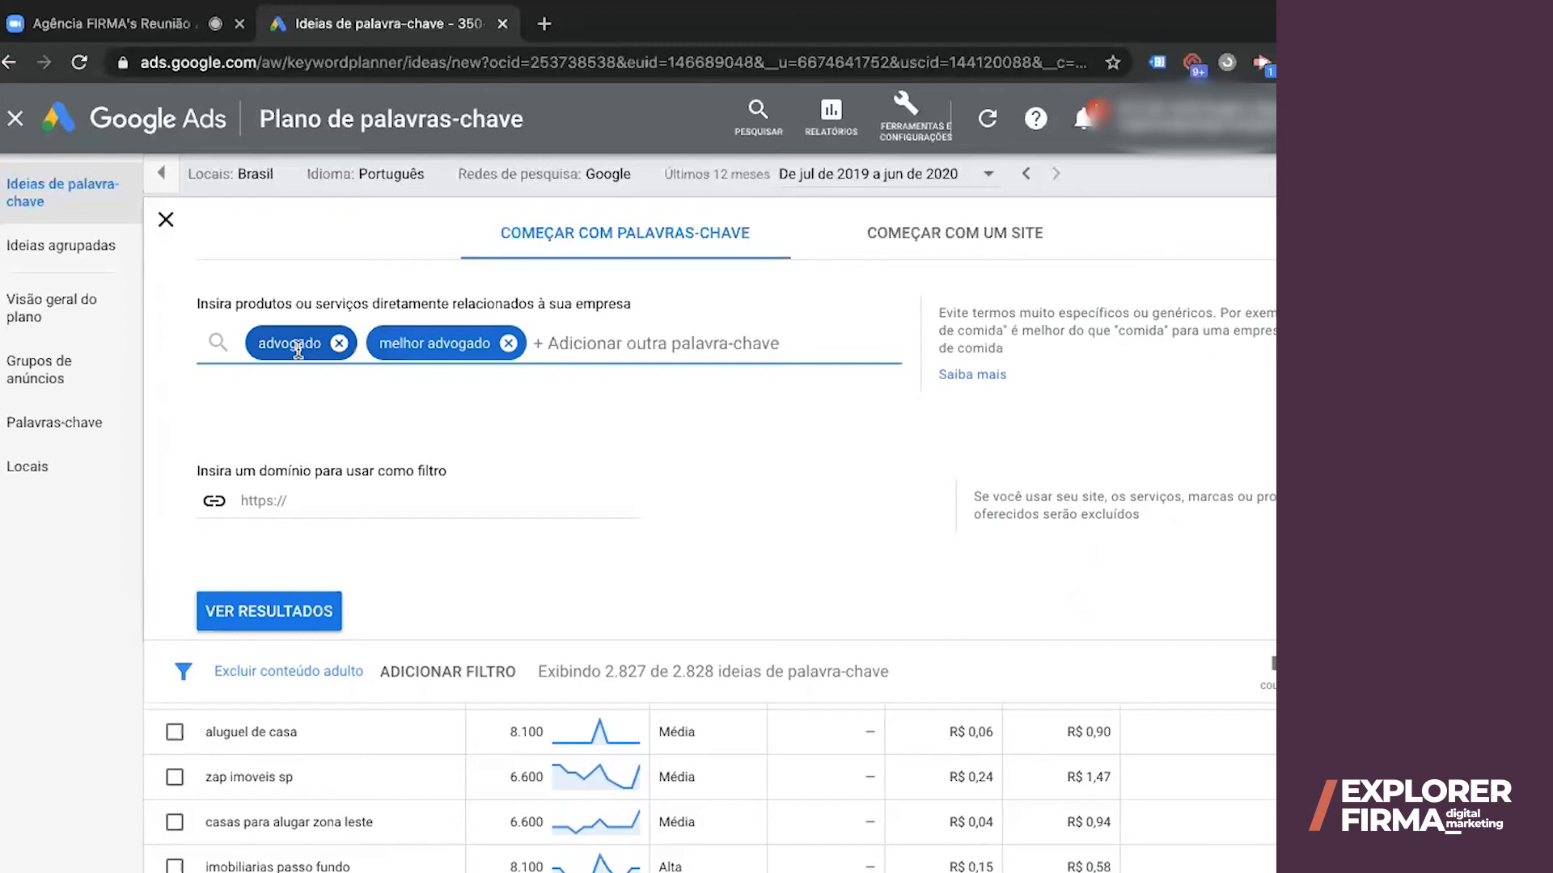
{"action": "type", "text": "esc"}
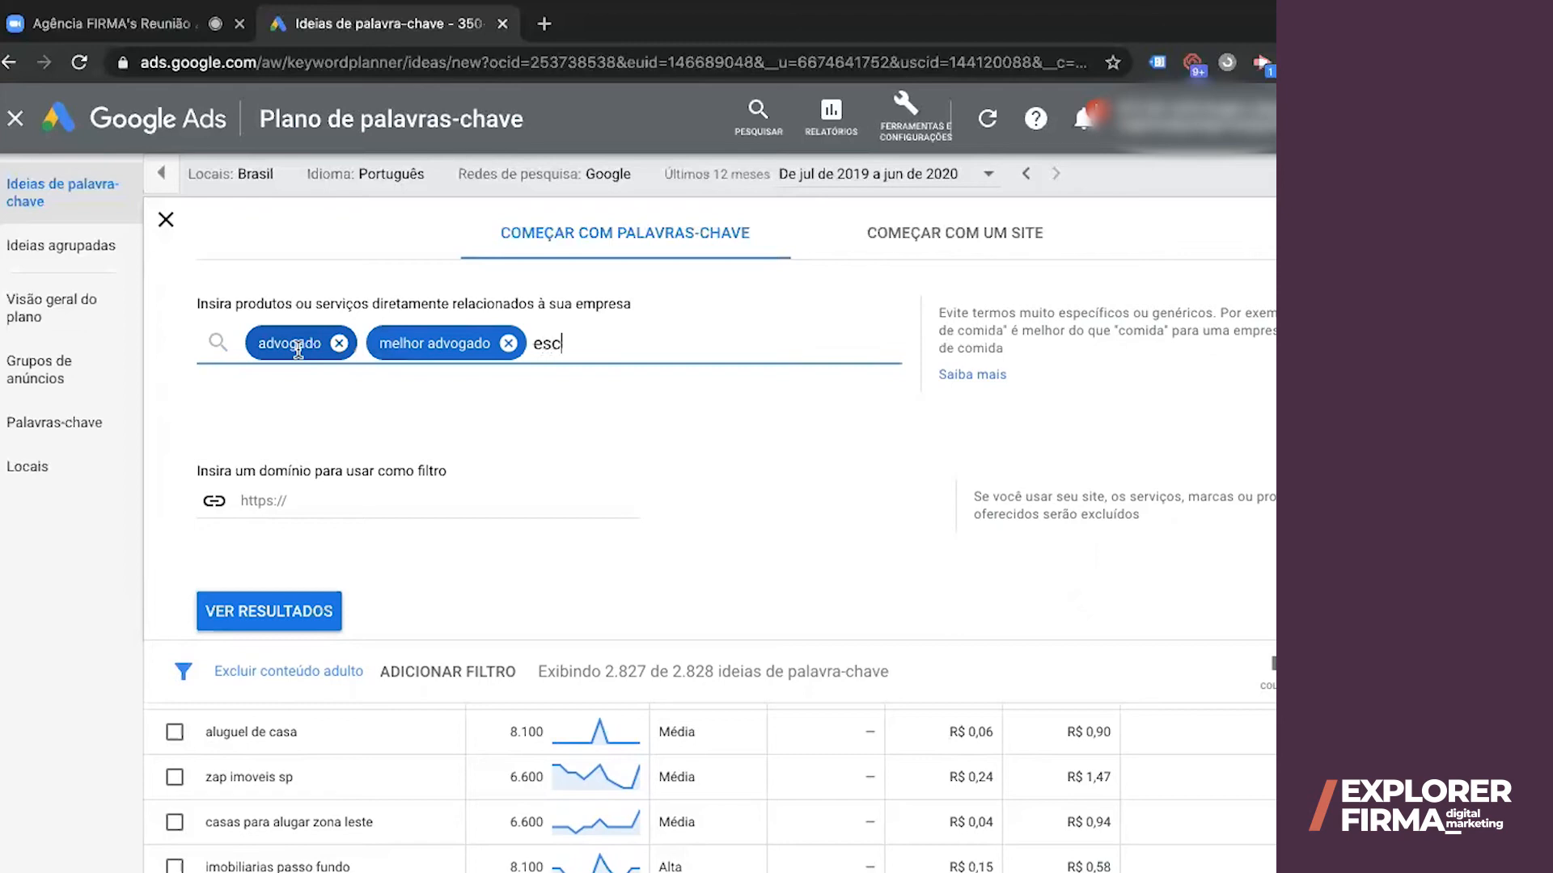
{"action": "type", "text": "ritório de advocacia"}
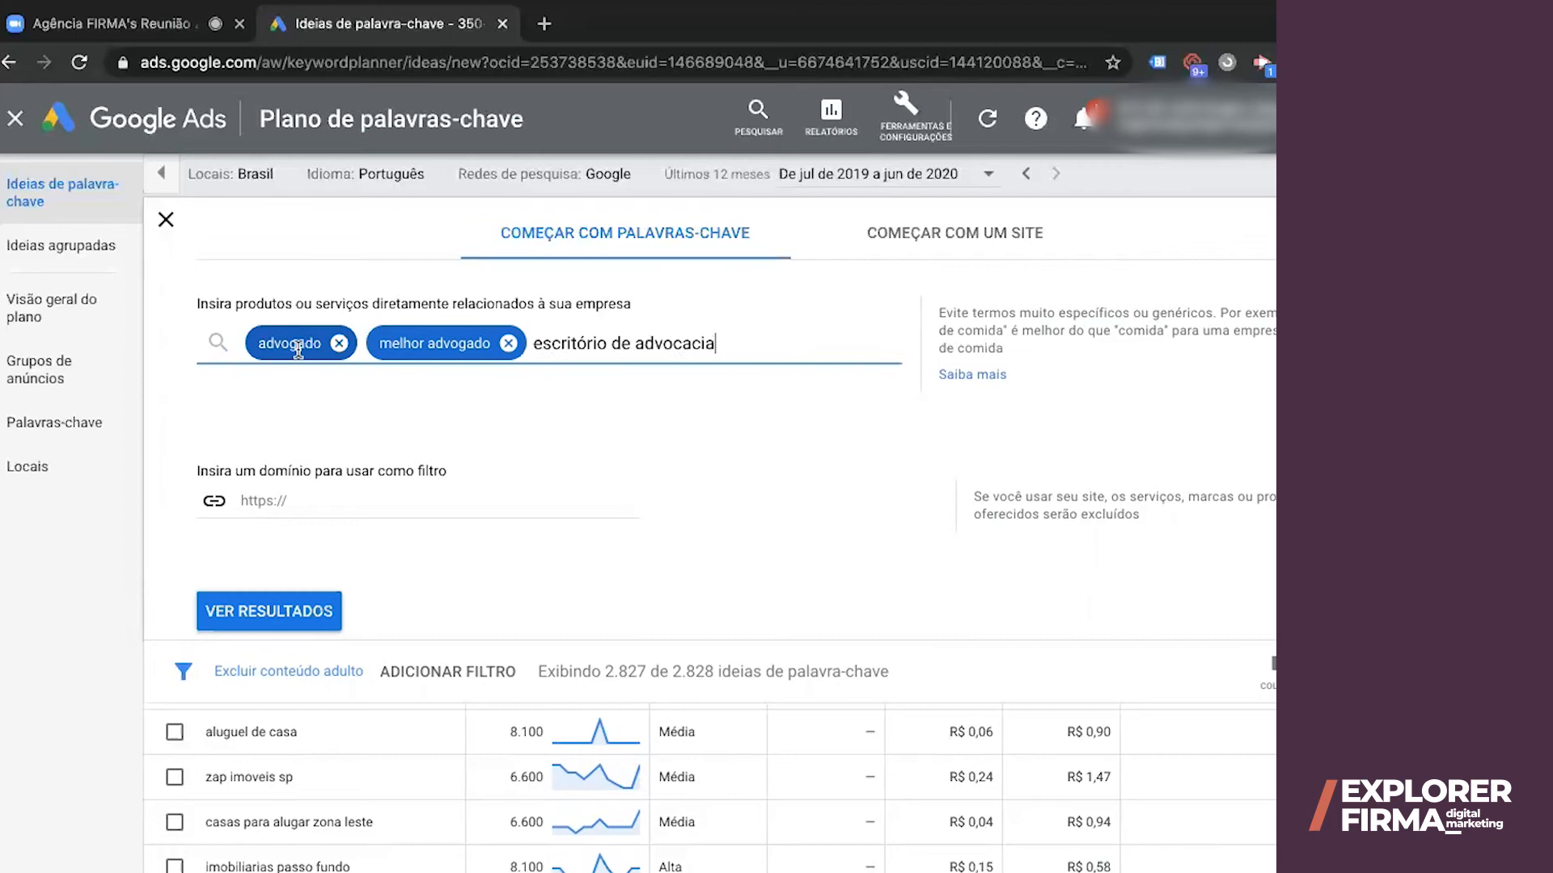
{"action": "key", "text": "Return"}
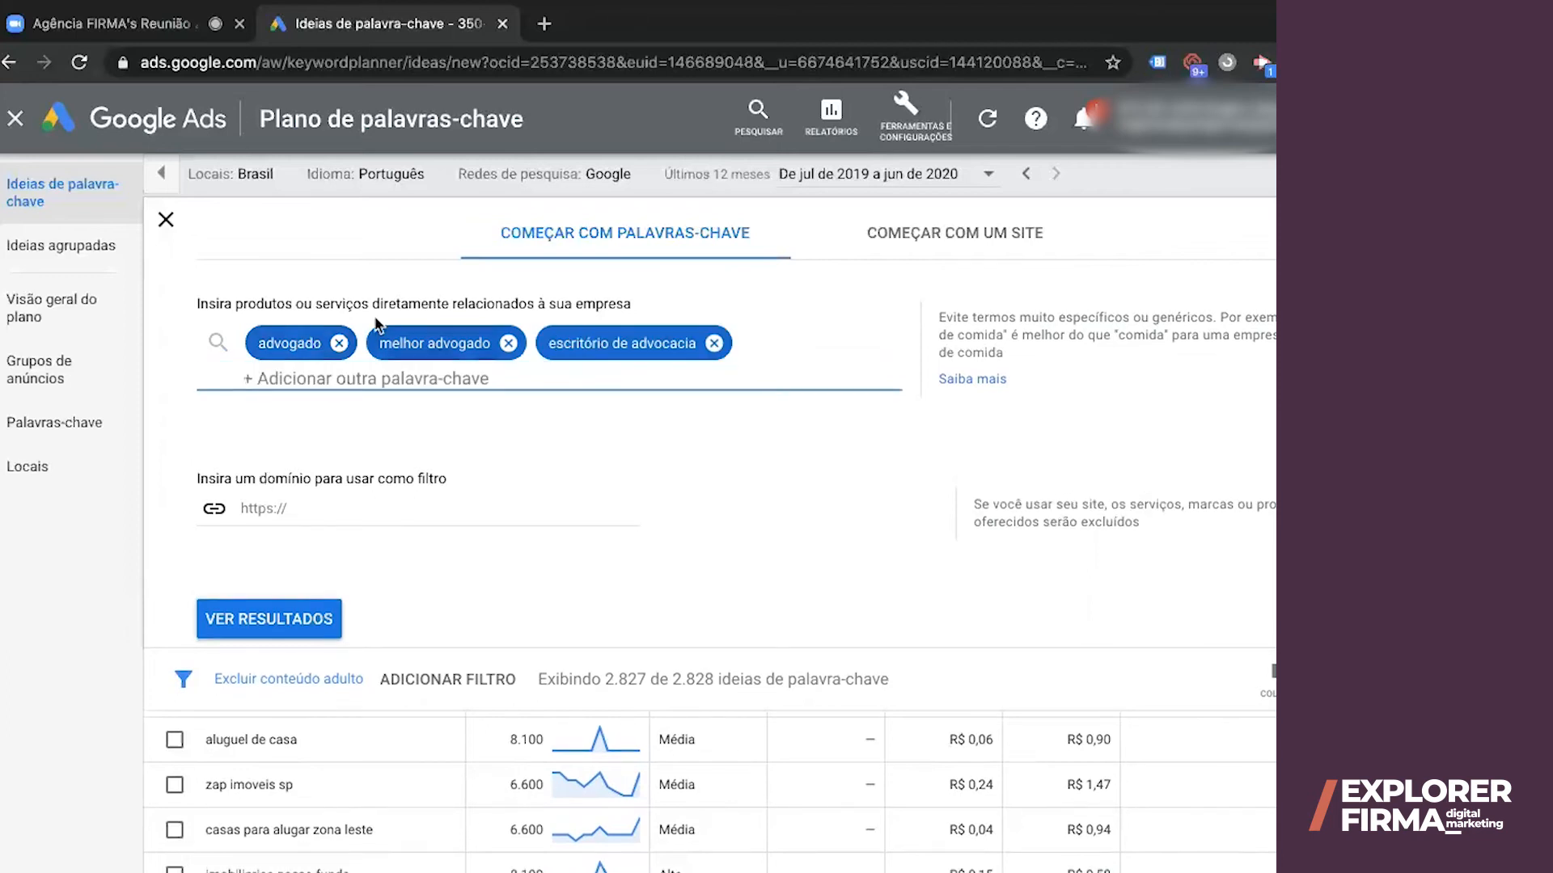
Try to replace Brasil with Santo André as the target location of the keyword search
{"action": "left_click", "coordinate": [291, 176]}
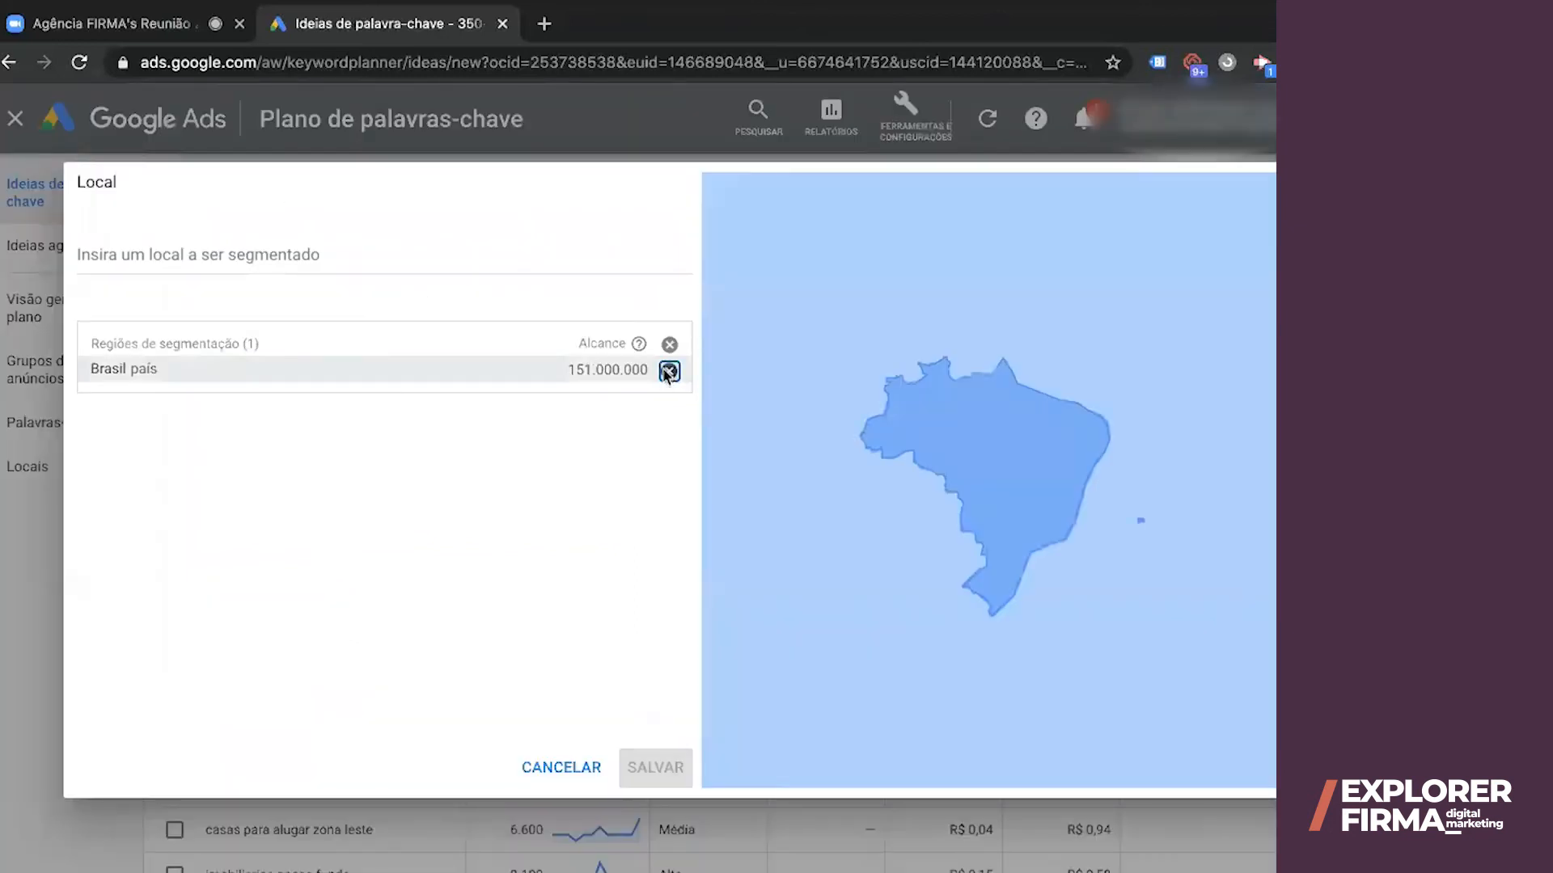
{"action": "left_click", "coordinate": [669, 374]}
{"action": "left_click", "coordinate": [123, 255]}
{"action": "type", "text": "s"}
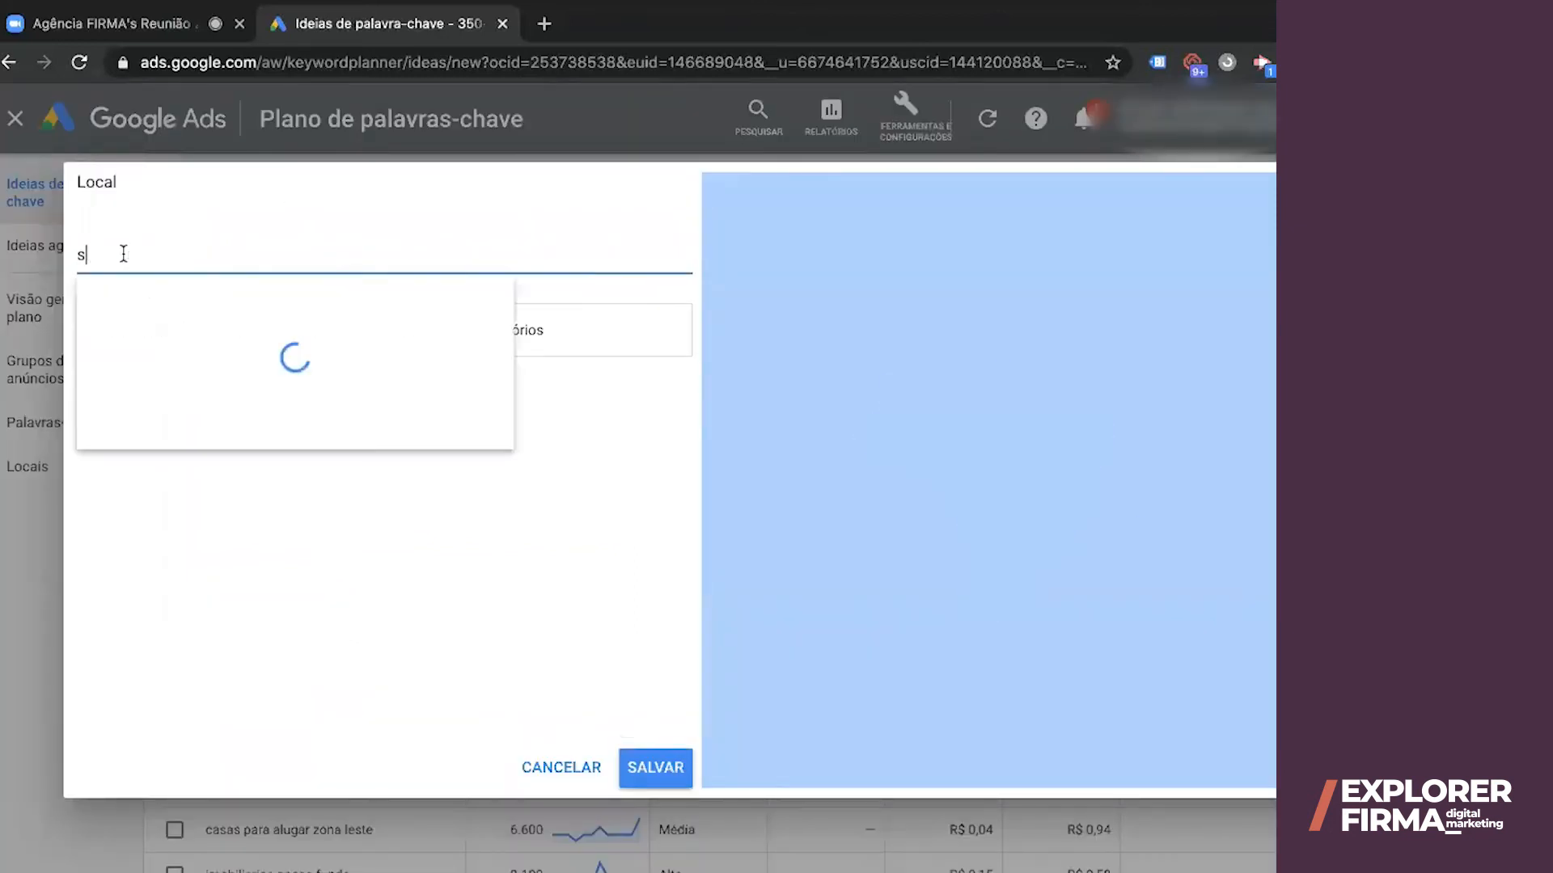
{"action": "type", "text": "anto andré"}
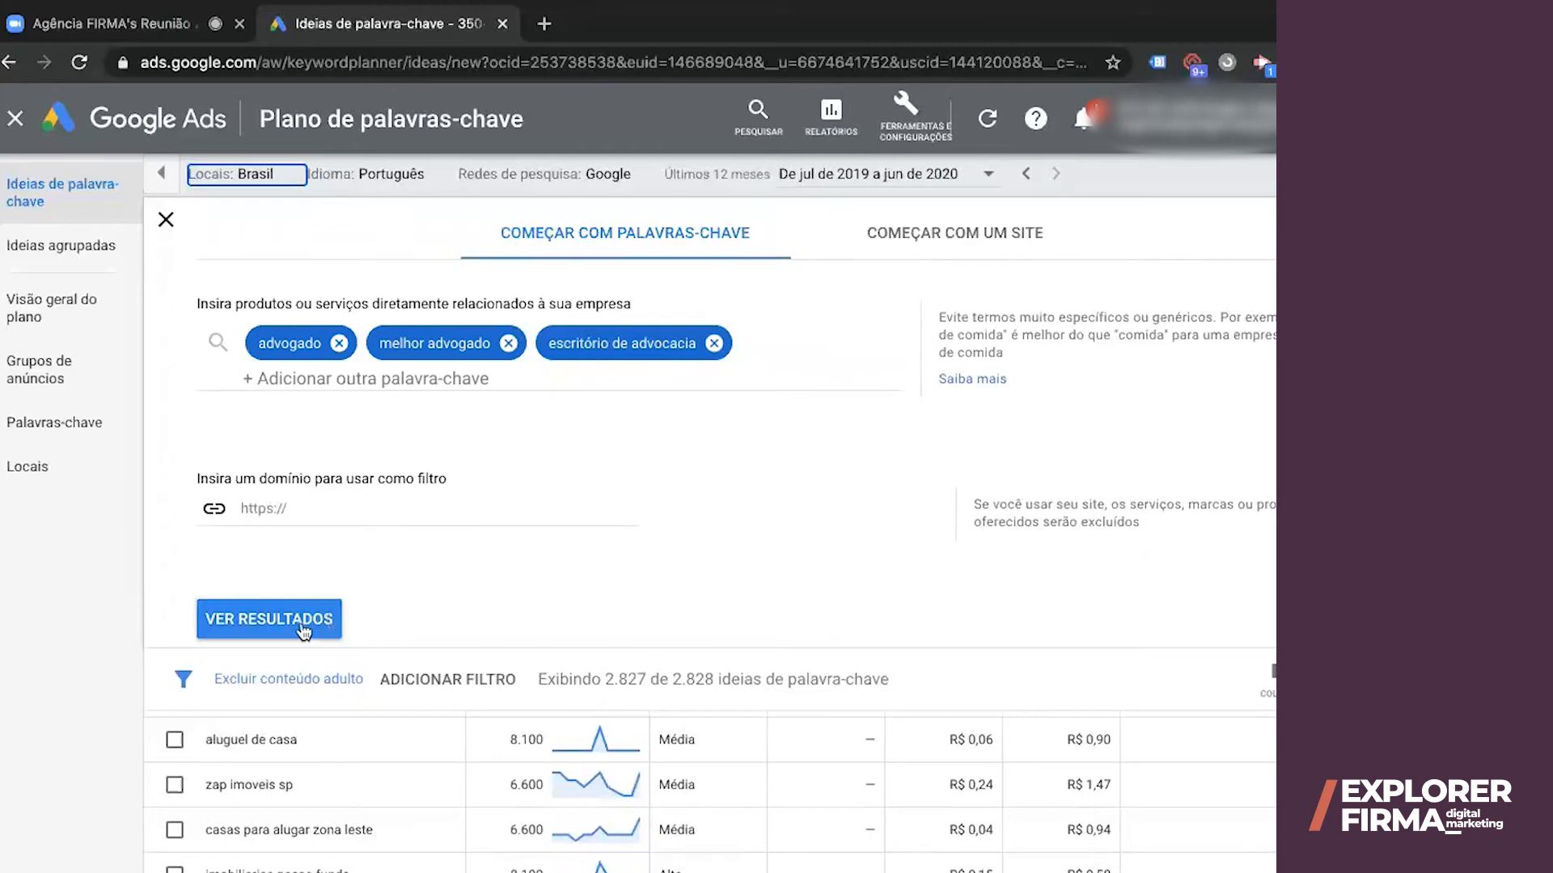
{"action": "left_click", "coordinate": [269, 185]}
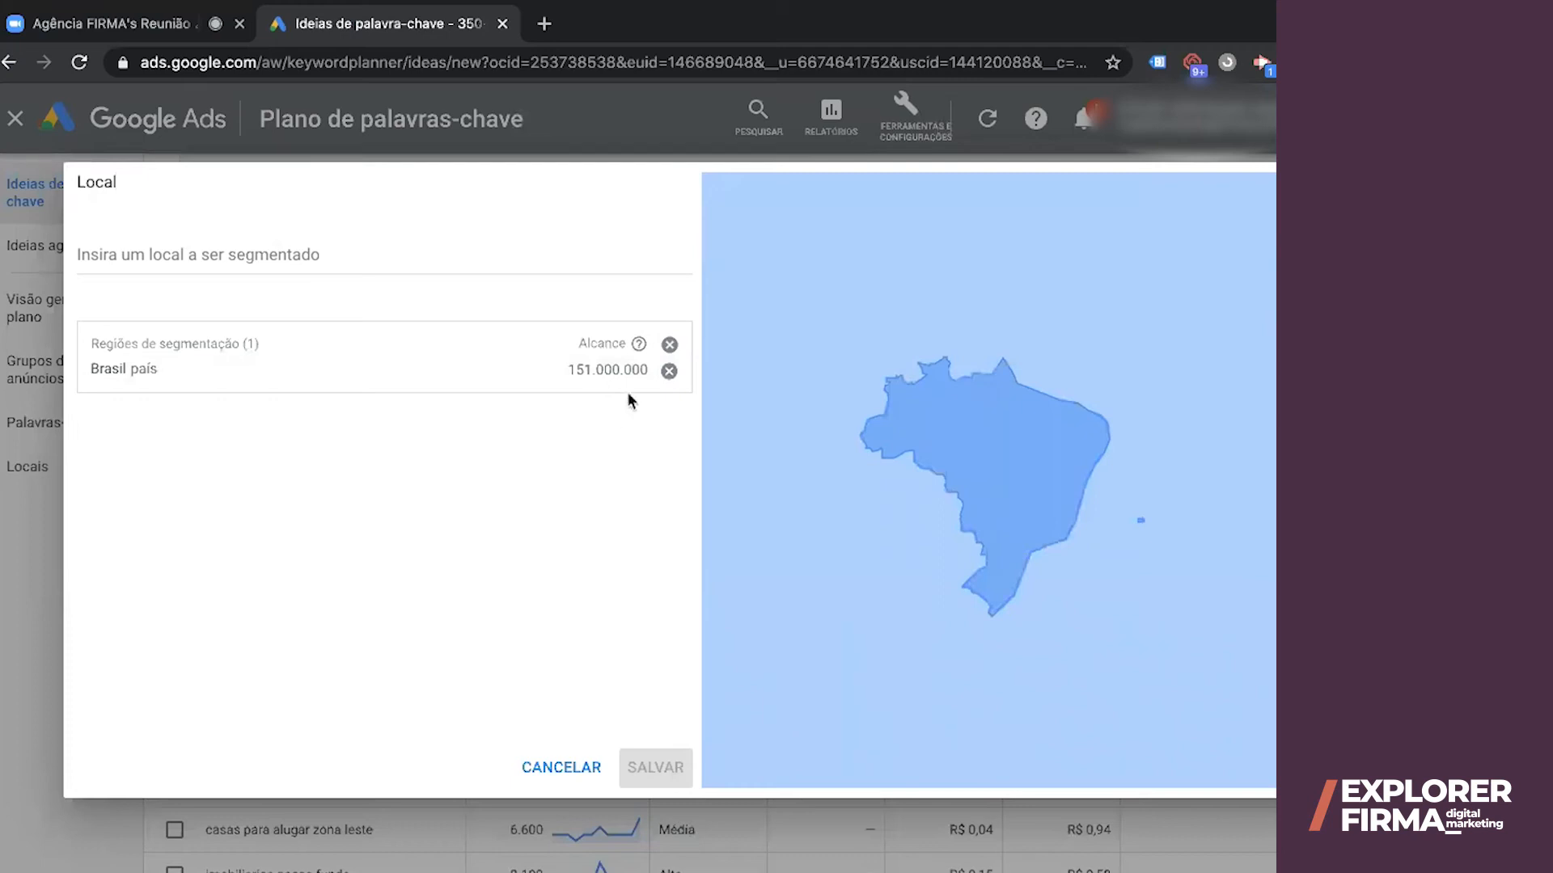
{"action": "left_click", "coordinate": [582, 769]}
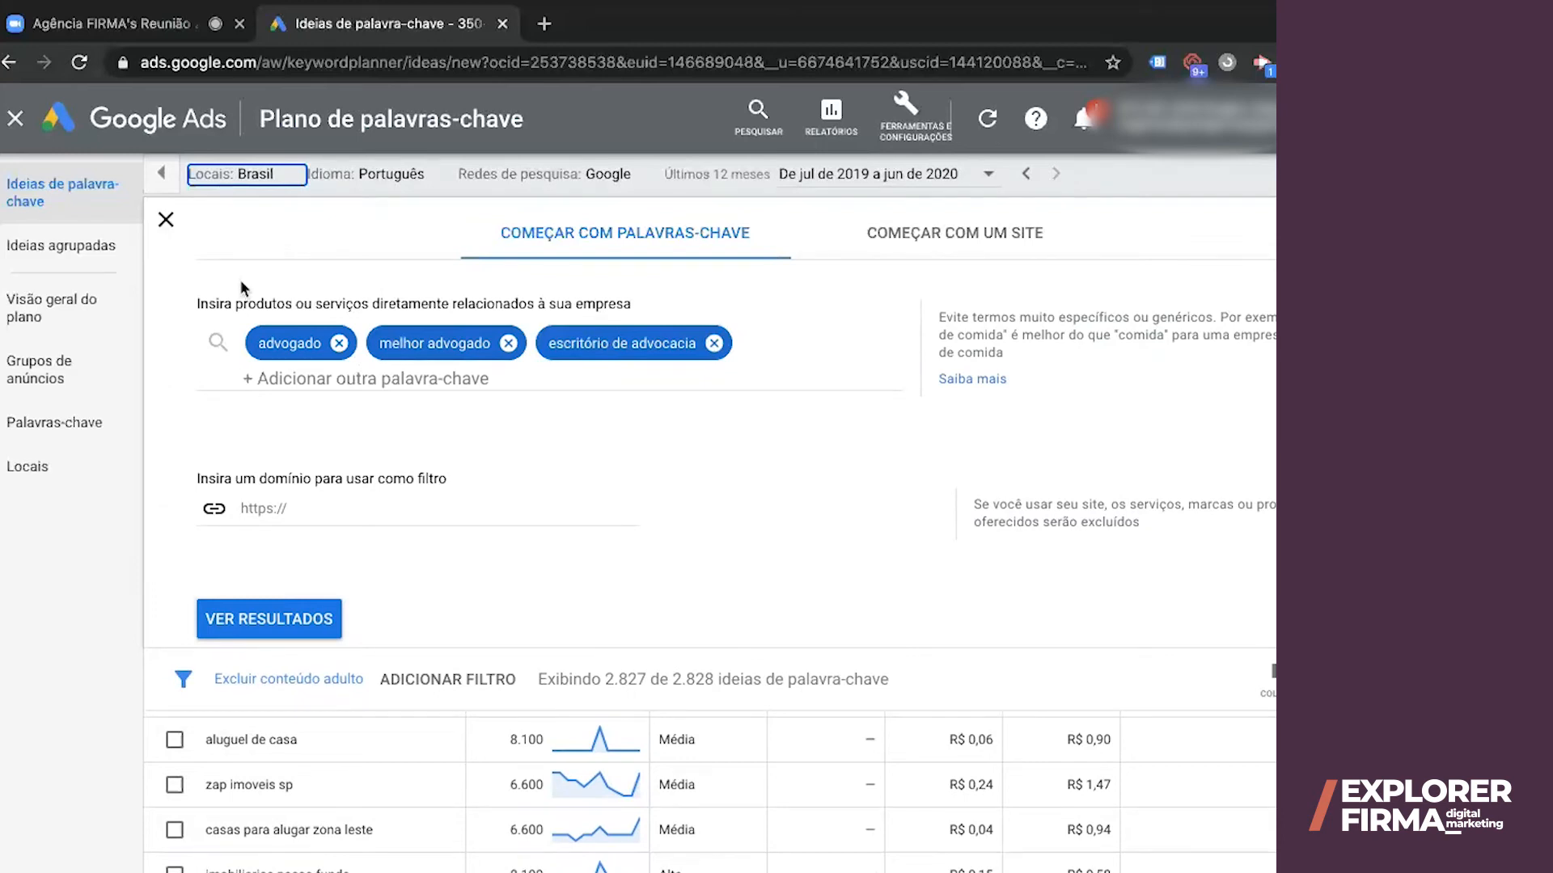
Add "advogado abc" and "advogado em santo andré" to the keyword search and show the results
{"action": "left_click", "coordinate": [298, 376]}
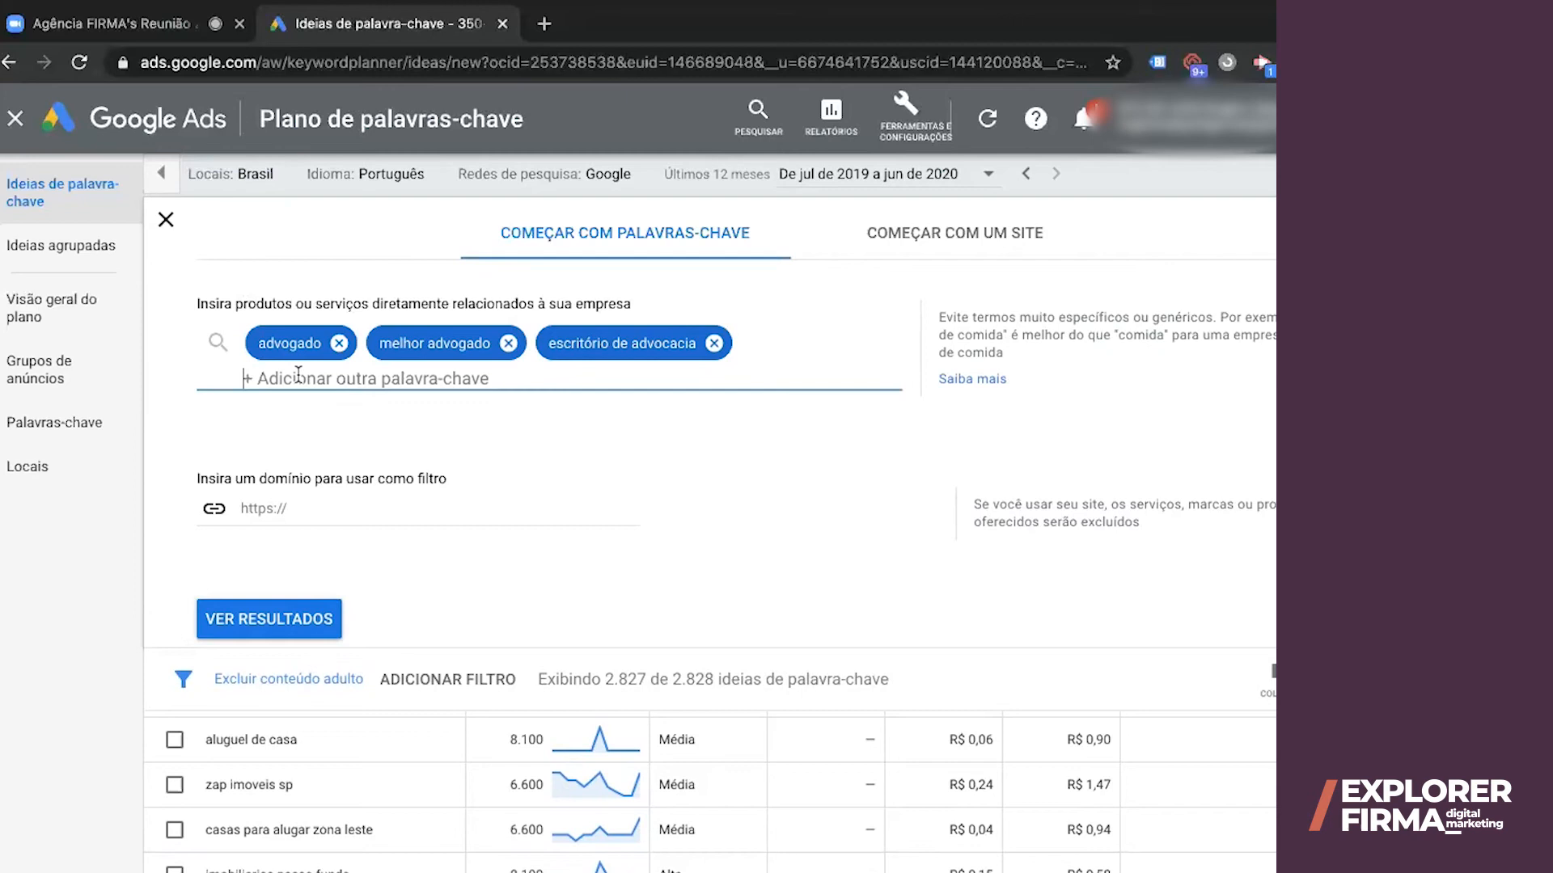
{"action": "type", "text": "advogado abc"}
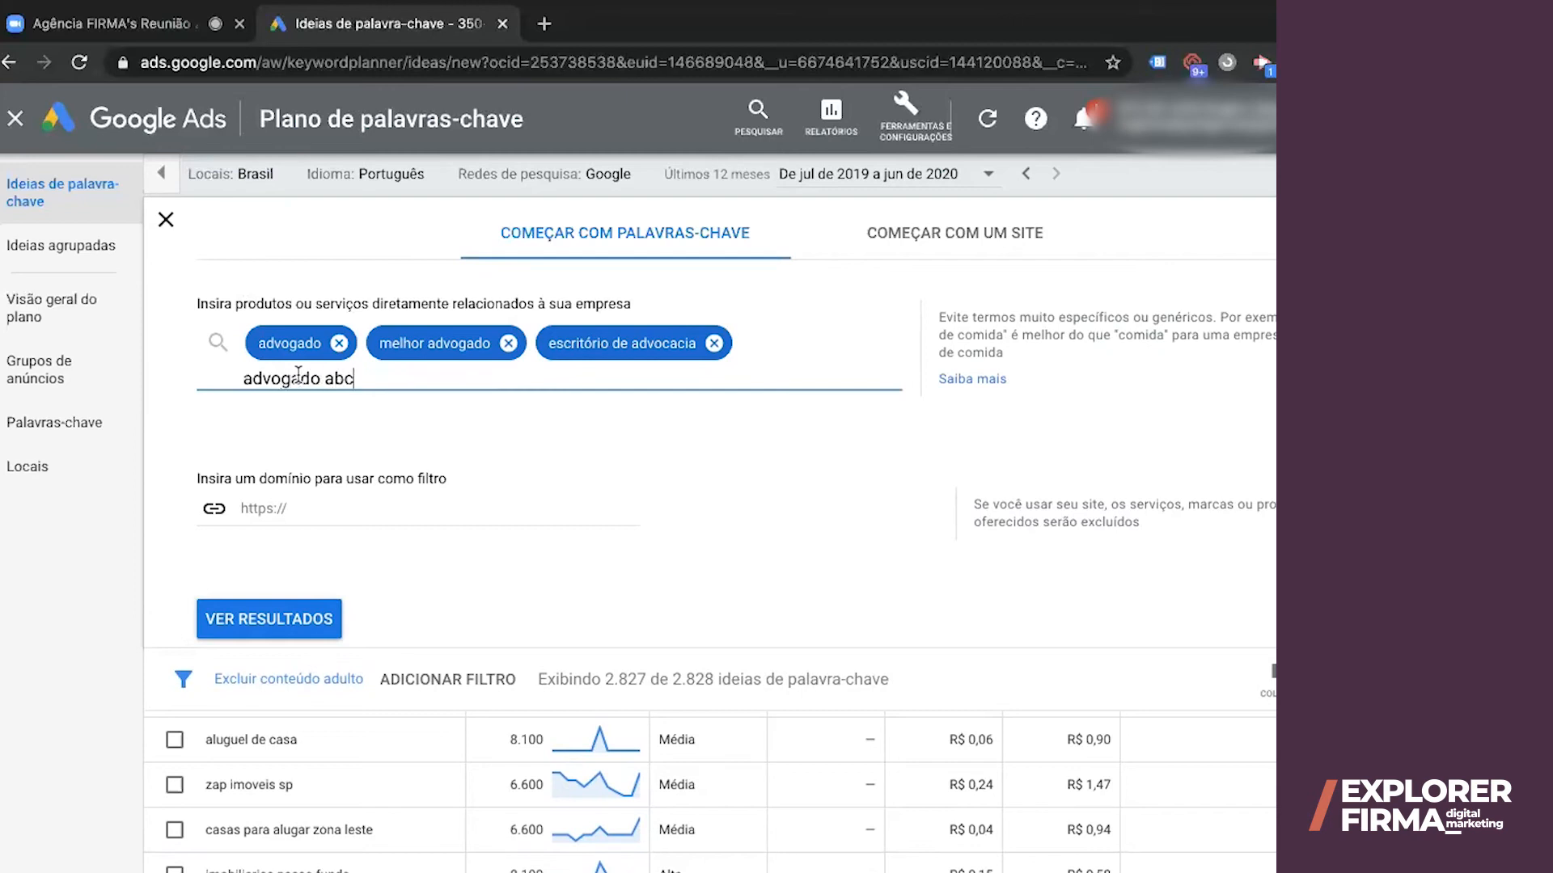
{"action": "key", "text": "Return"}
{"action": "type", "text": "advoga"}
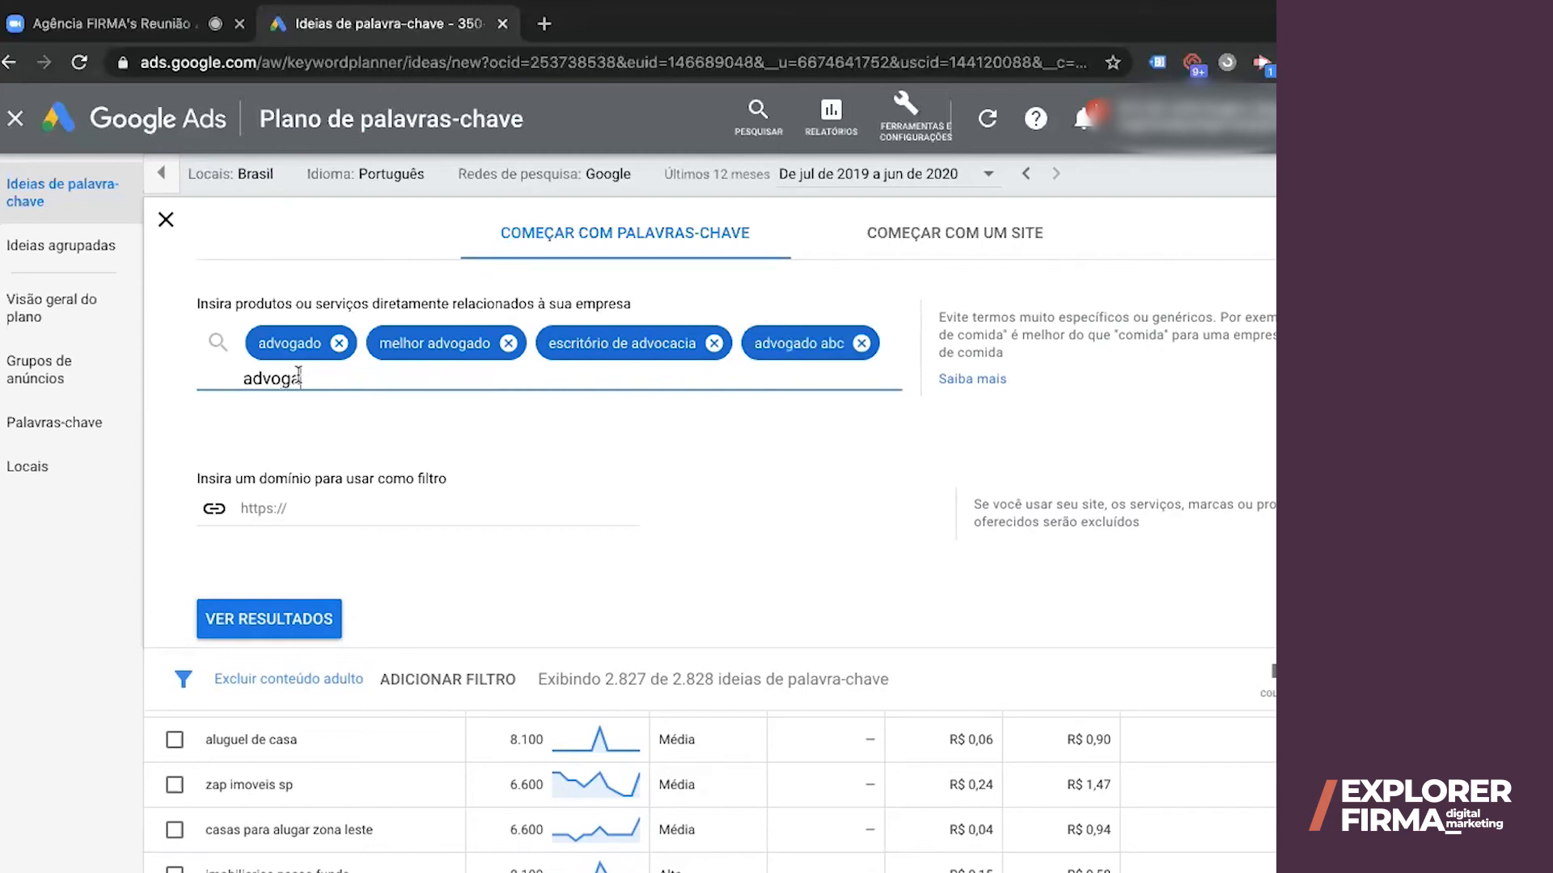
{"action": "type", "text": "do em santo andré"}
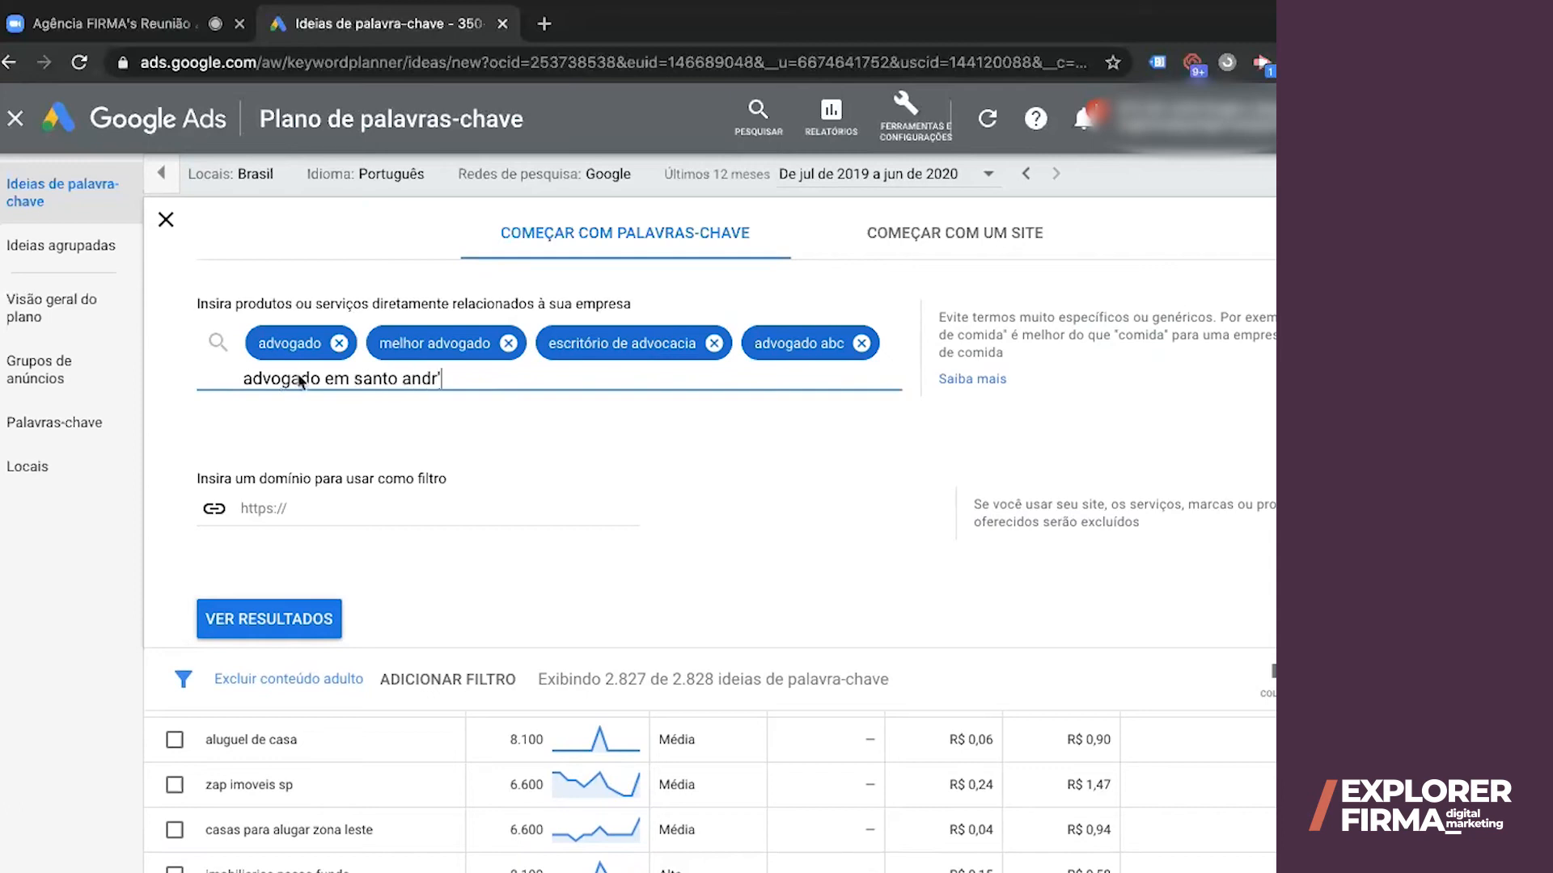
{"action": "key", "text": "Return"}
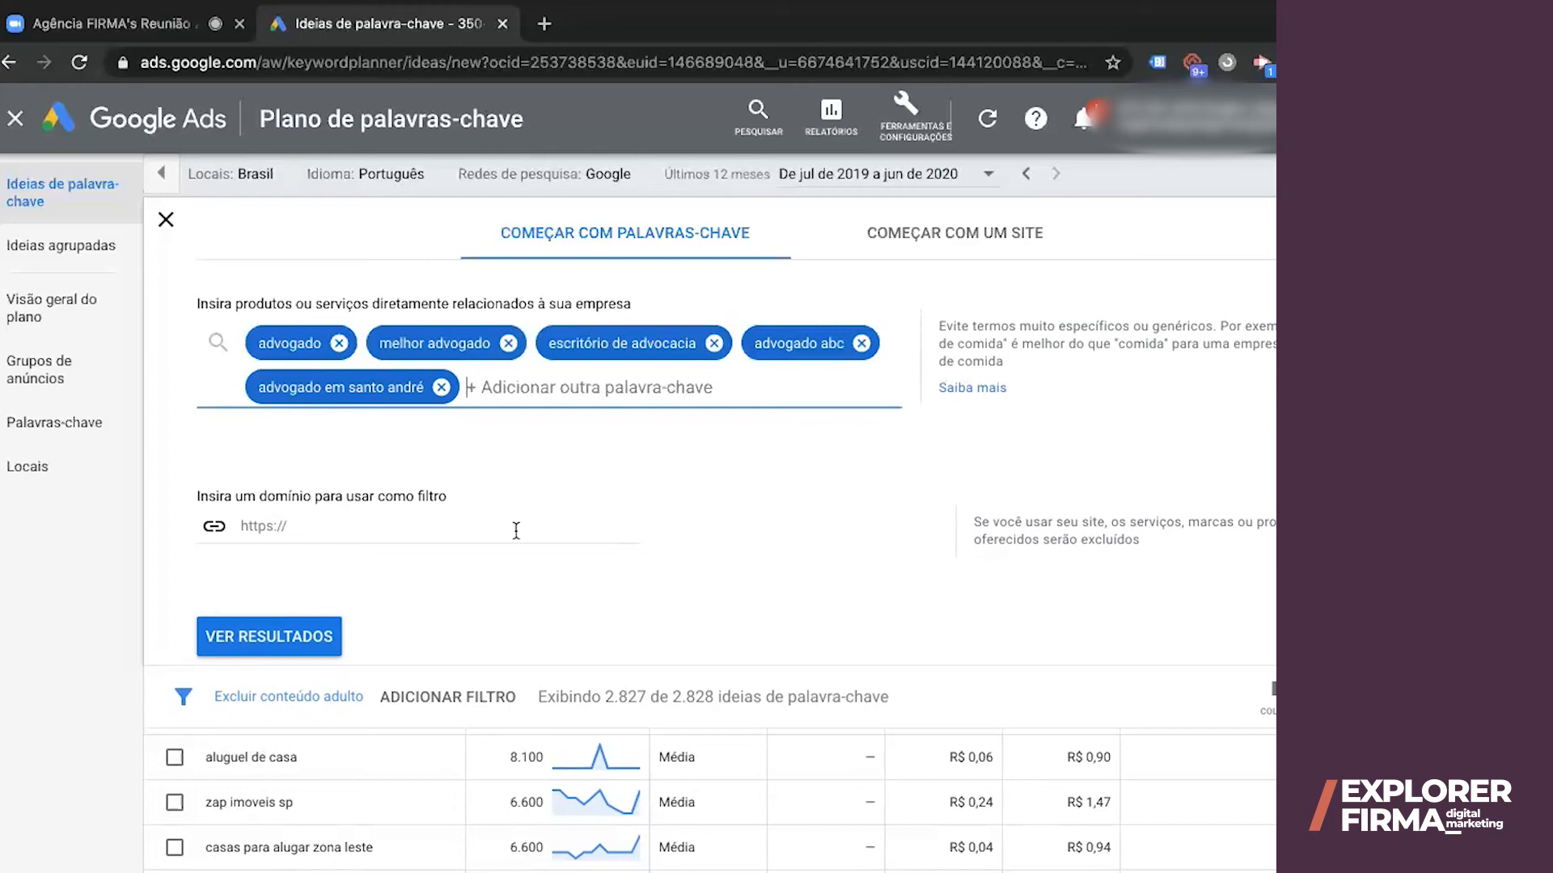
{"action": "left_click", "coordinate": [305, 639]}
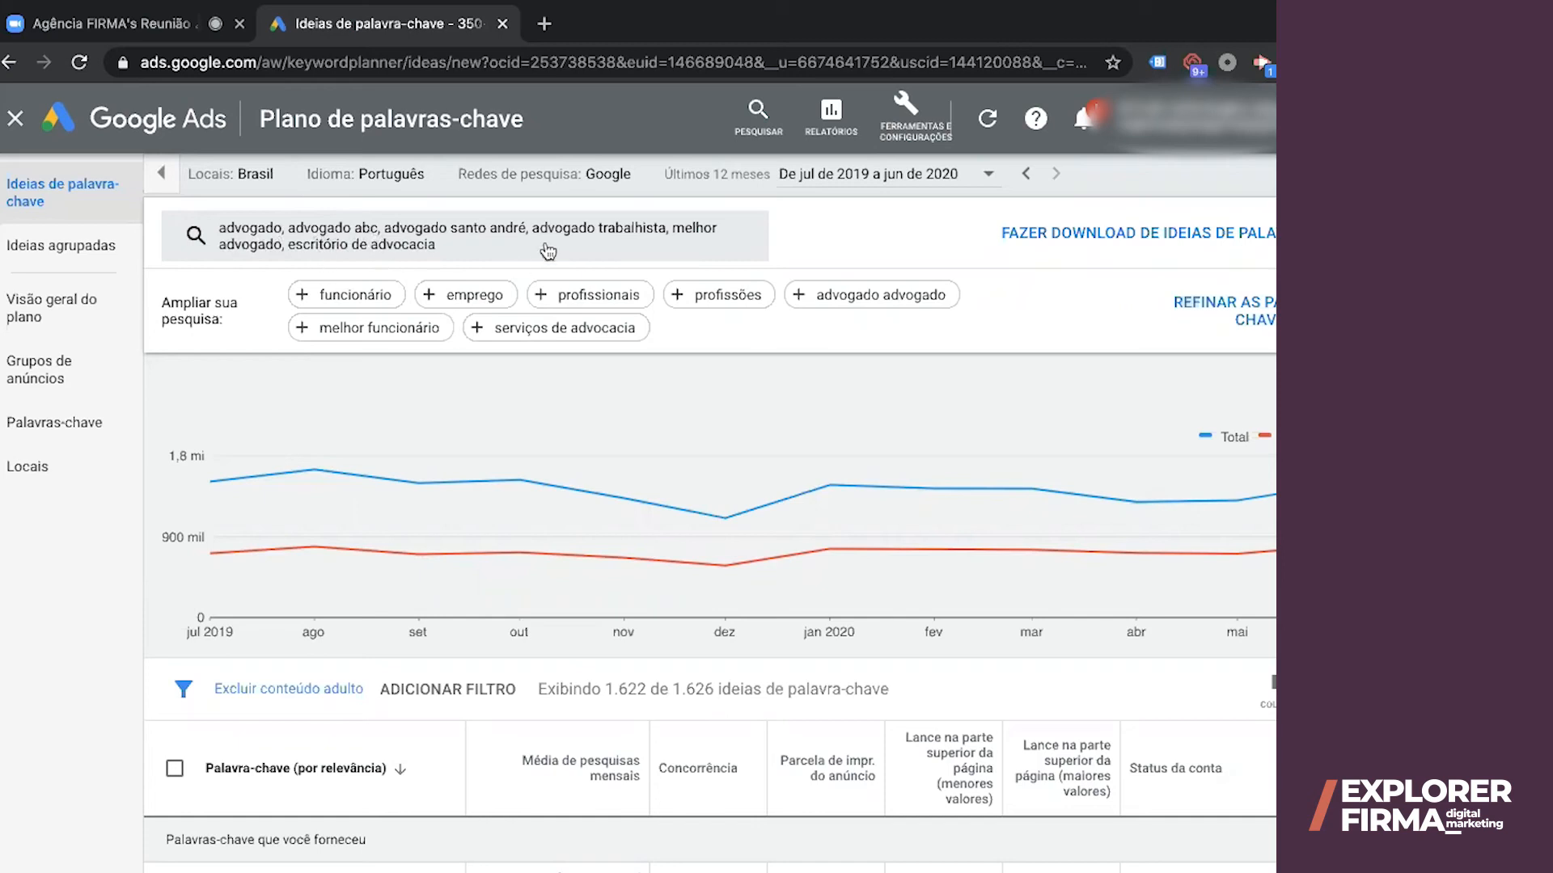
Remove Brasil from the target locations of the keyword search
{"action": "left_click", "coordinate": [252, 178]}
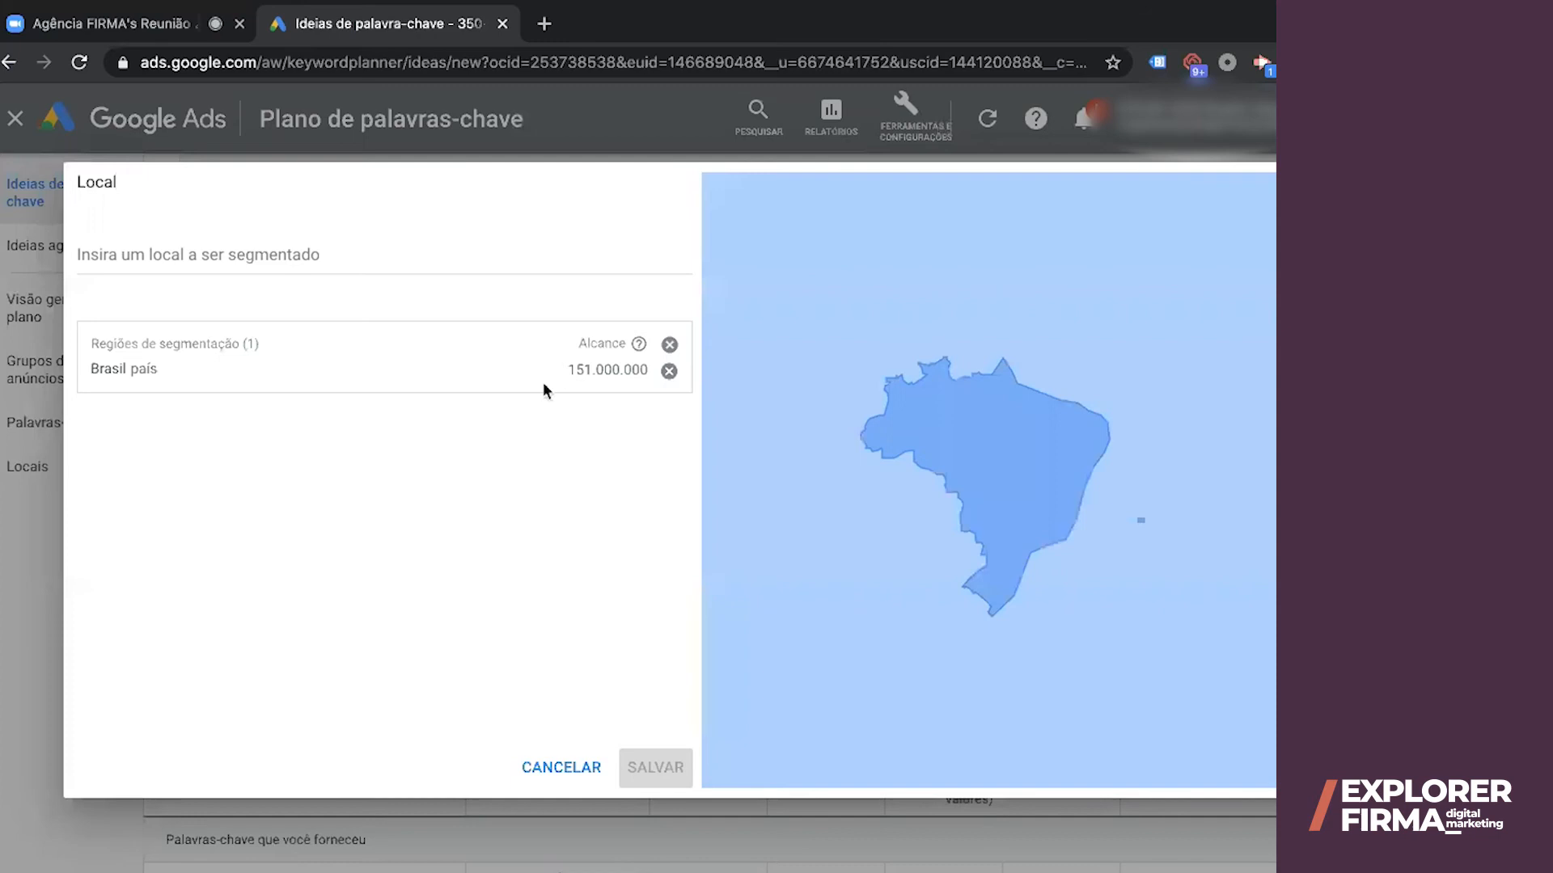
{"action": "left_click", "coordinate": [669, 371]}
Try the state of São Paulo, Brasil as the target location, and remove it from the targeted regions
{"action": "left_click", "coordinate": [302, 257]}
{"action": "type", "text": "São"}
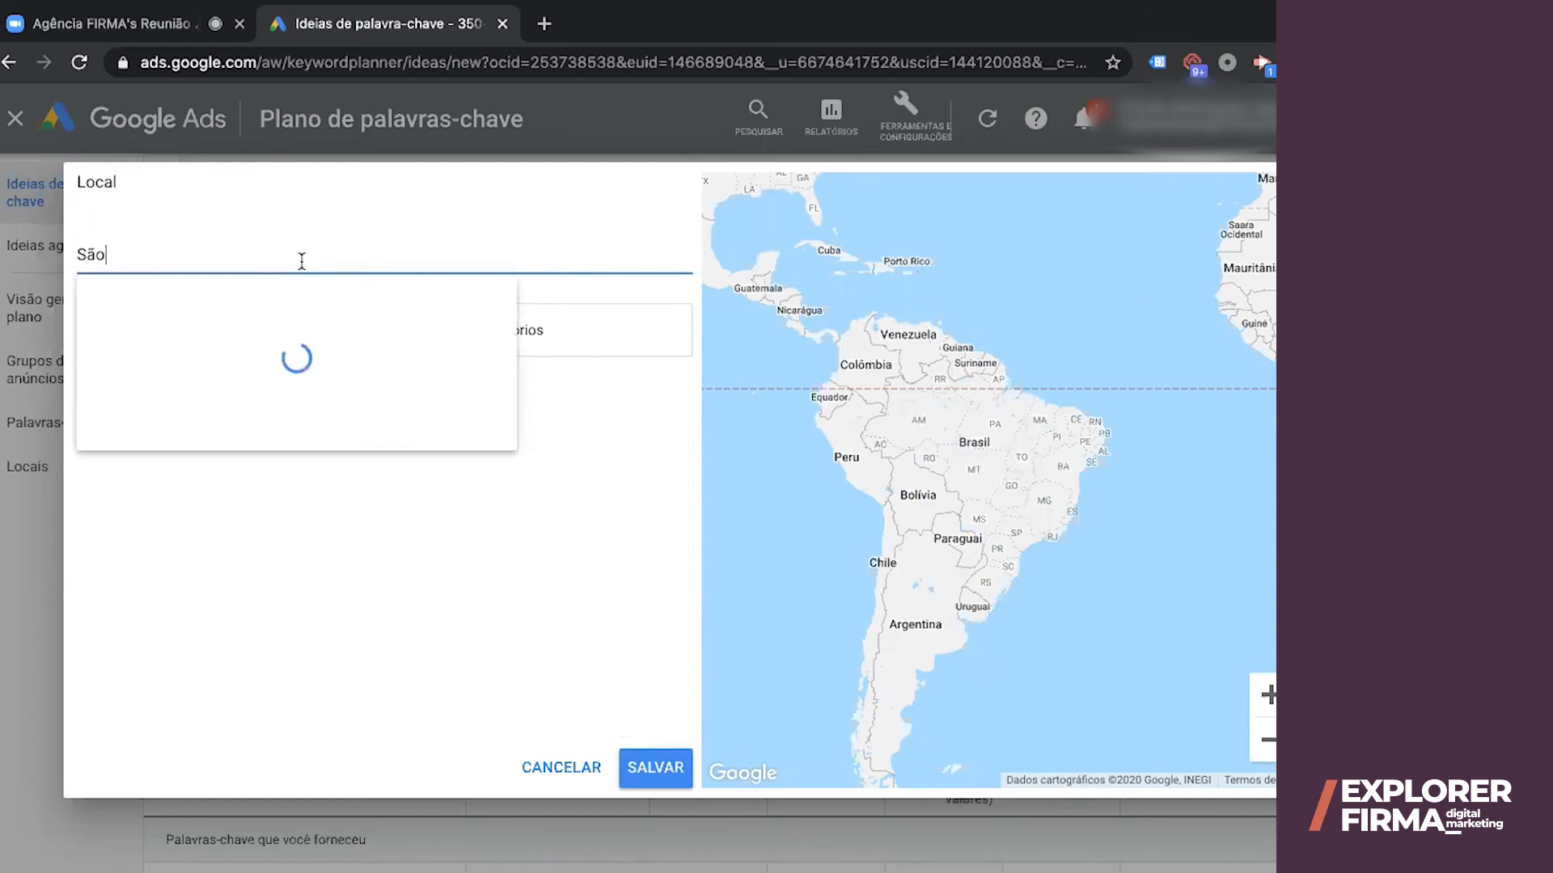
{"action": "type", "text": " Paulo"}
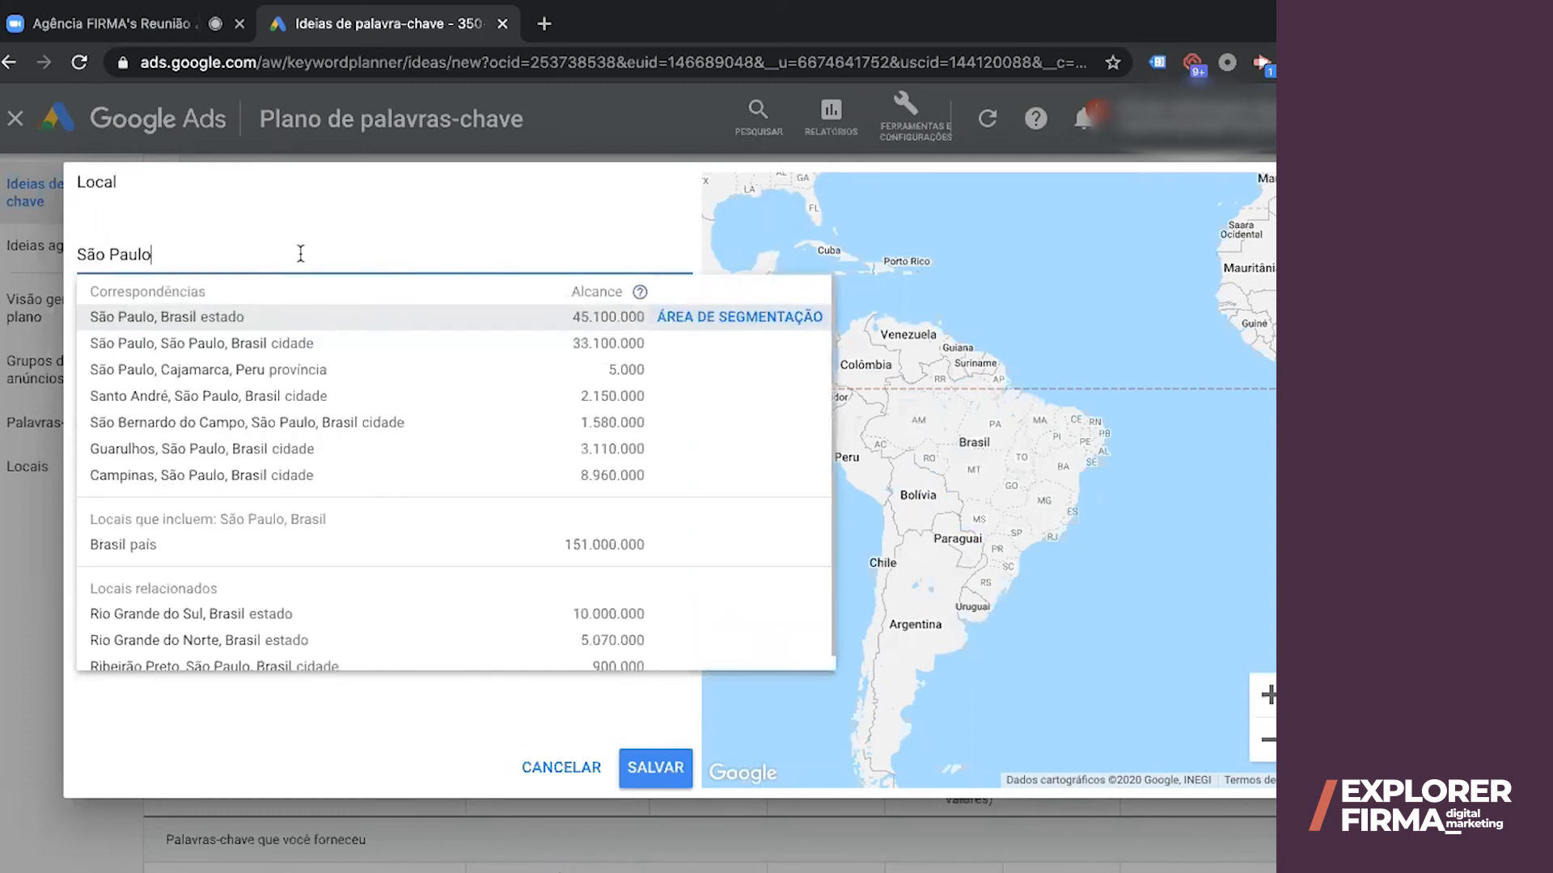
{"action": "left_click", "coordinate": [673, 326]}
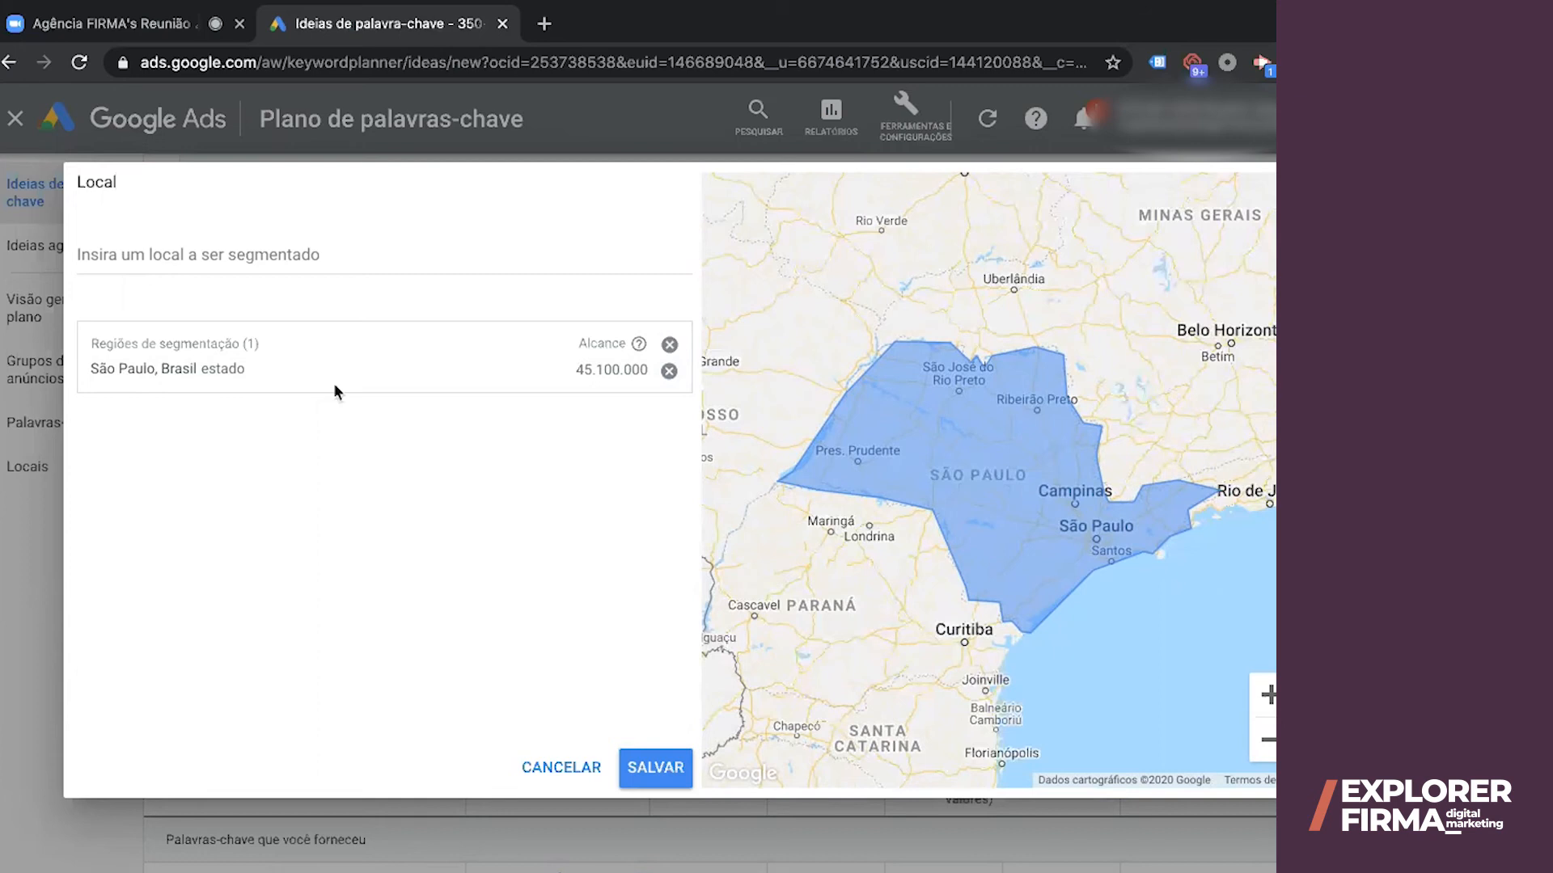
{"action": "left_click", "coordinate": [669, 371]}
Target the city of Santo André, São Paulo, Brasil and save the location setting
{"action": "left_click", "coordinate": [312, 247]}
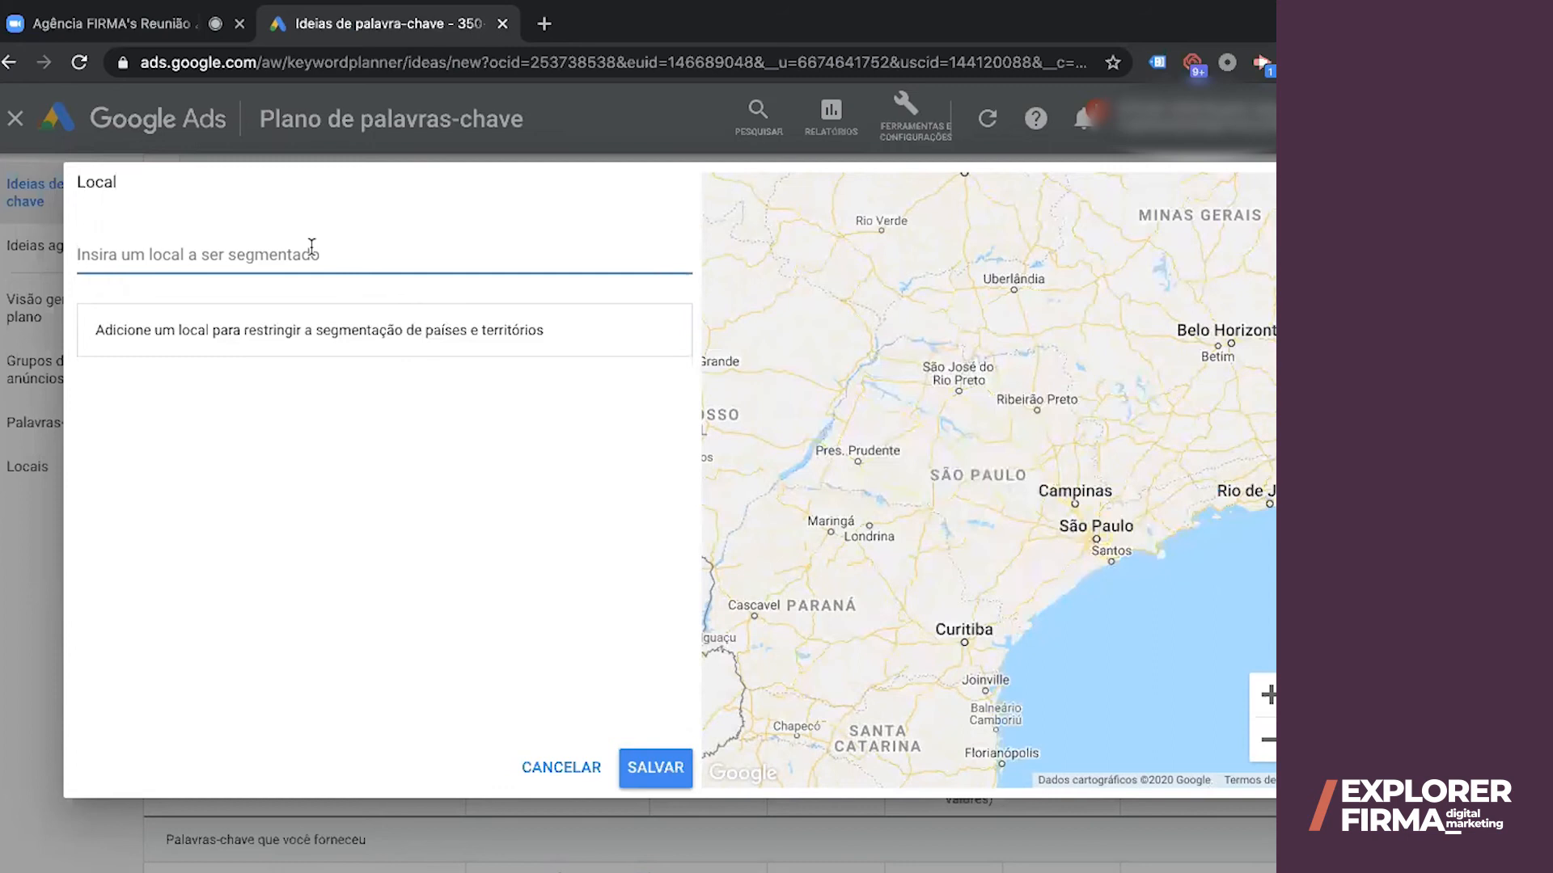
{"action": "type", "text": "S"}
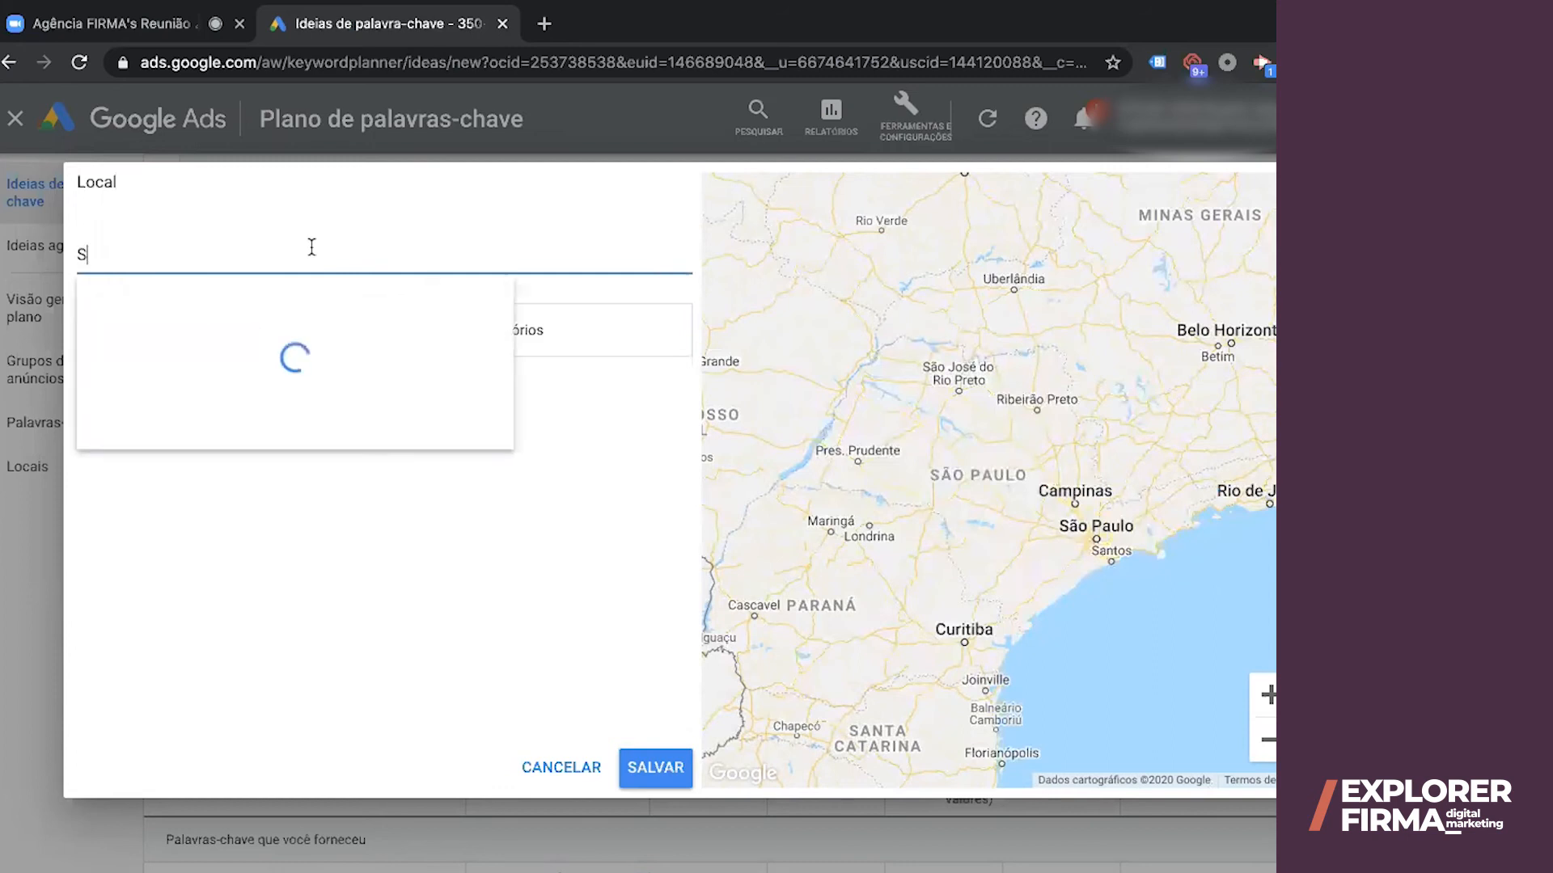
{"action": "type", "text": "anto "}
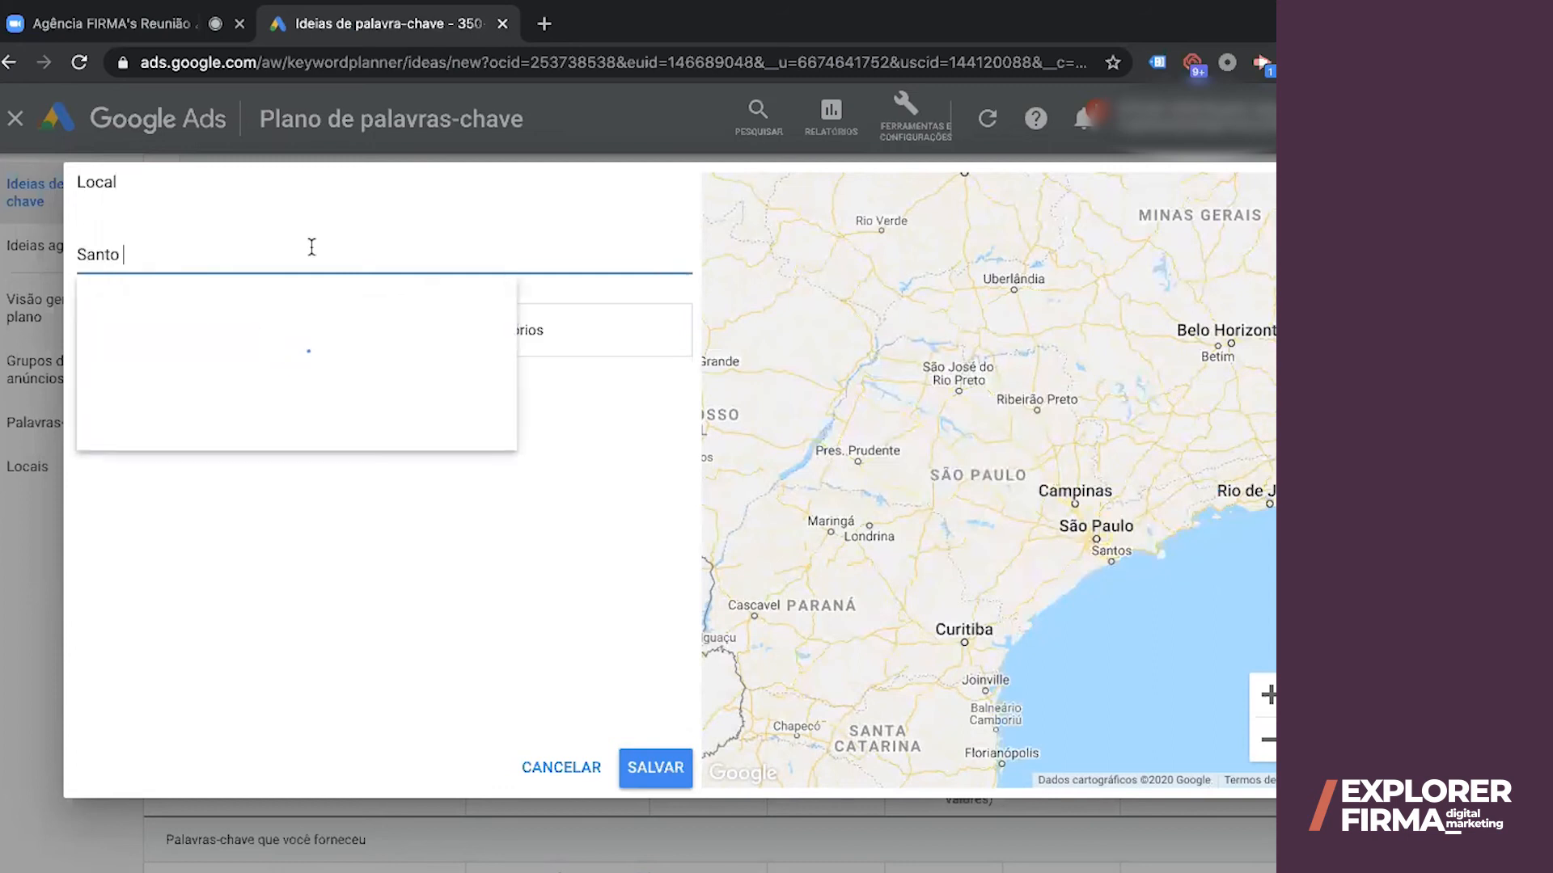
{"action": "type", "text": "André"}
{"action": "left_click", "coordinate": [733, 318]}
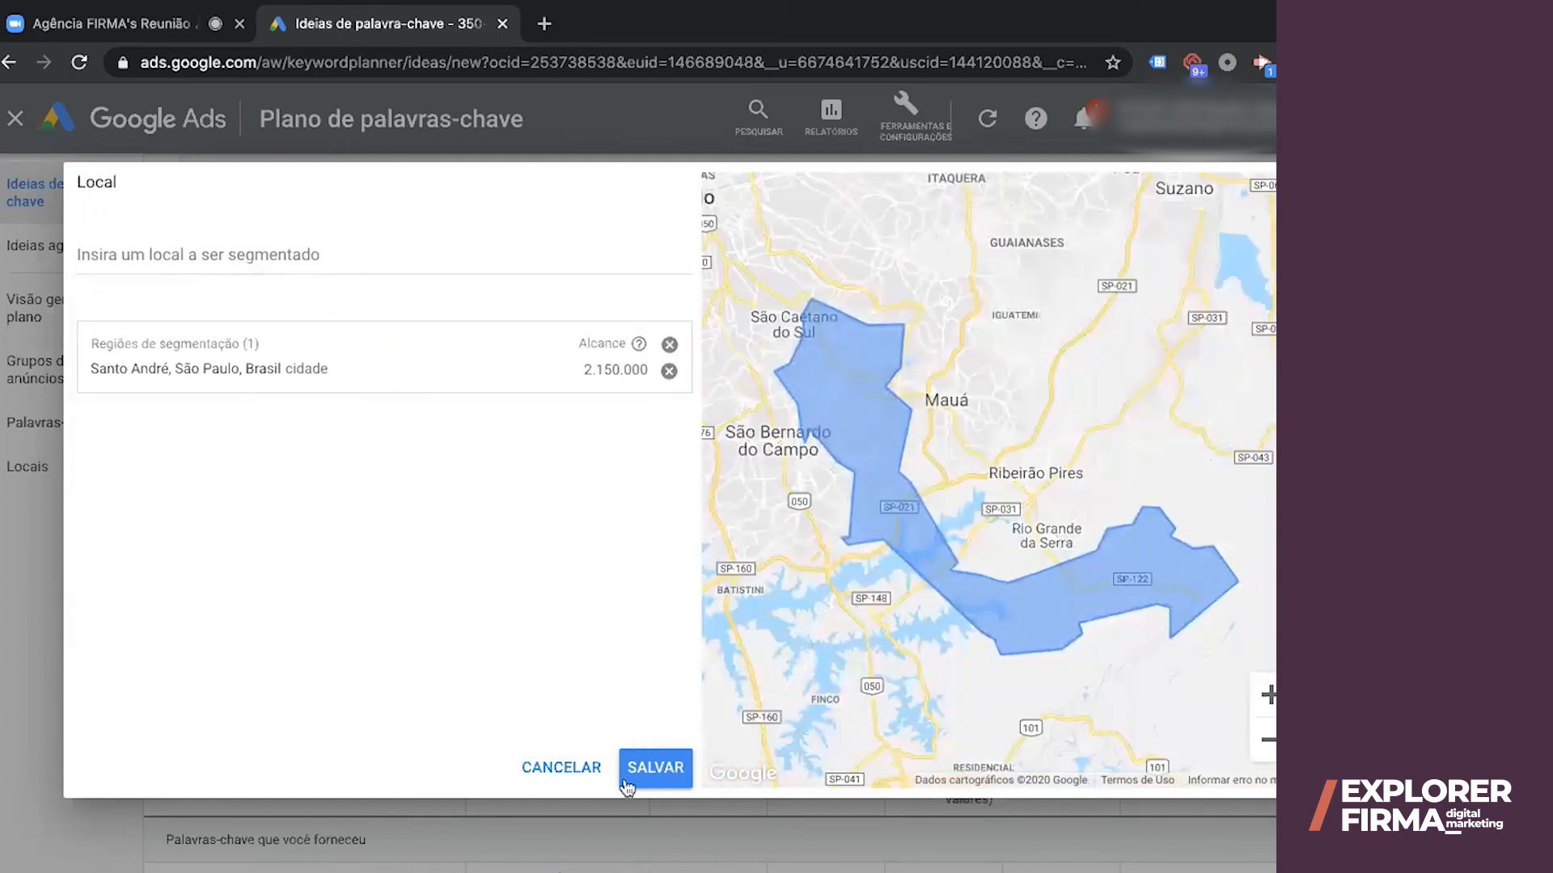
{"action": "left_click", "coordinate": [654, 767]}
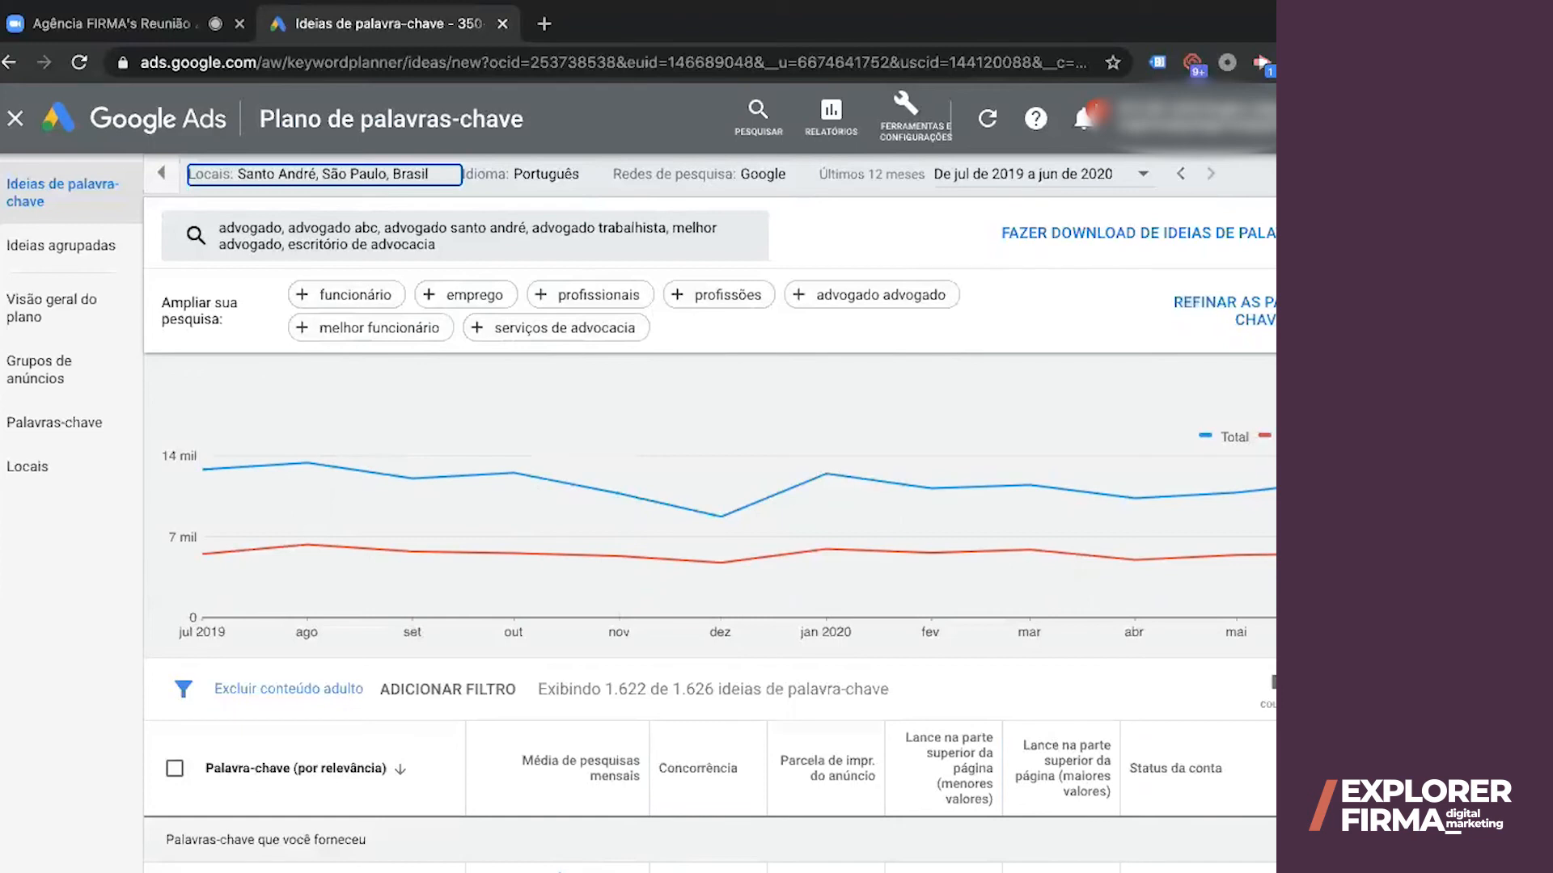
Examine the metrics of the supplied lawyer keywords and highlight the average monthly searches of "advogado"
{"action": "scroll", "coordinate": [709, 615], "scroll_direction": "down", "scroll_amount": 3}
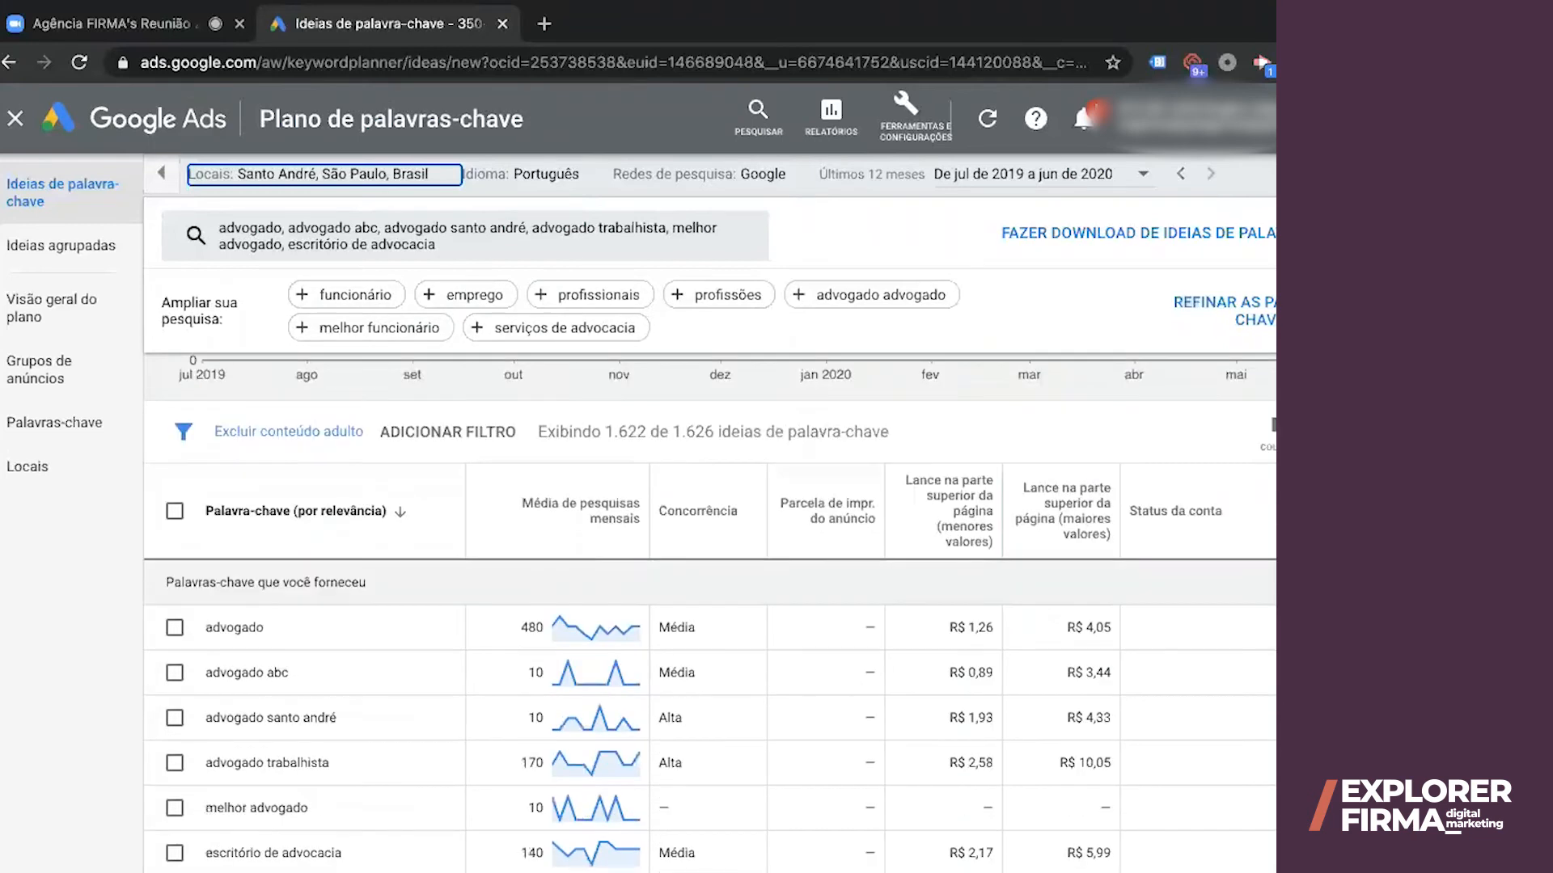
{"action": "scroll", "coordinate": [710, 614], "scroll_direction": "down", "scroll_amount": 1}
{"action": "scroll", "coordinate": [586, 618], "scroll_direction": "up", "scroll_amount": 1}
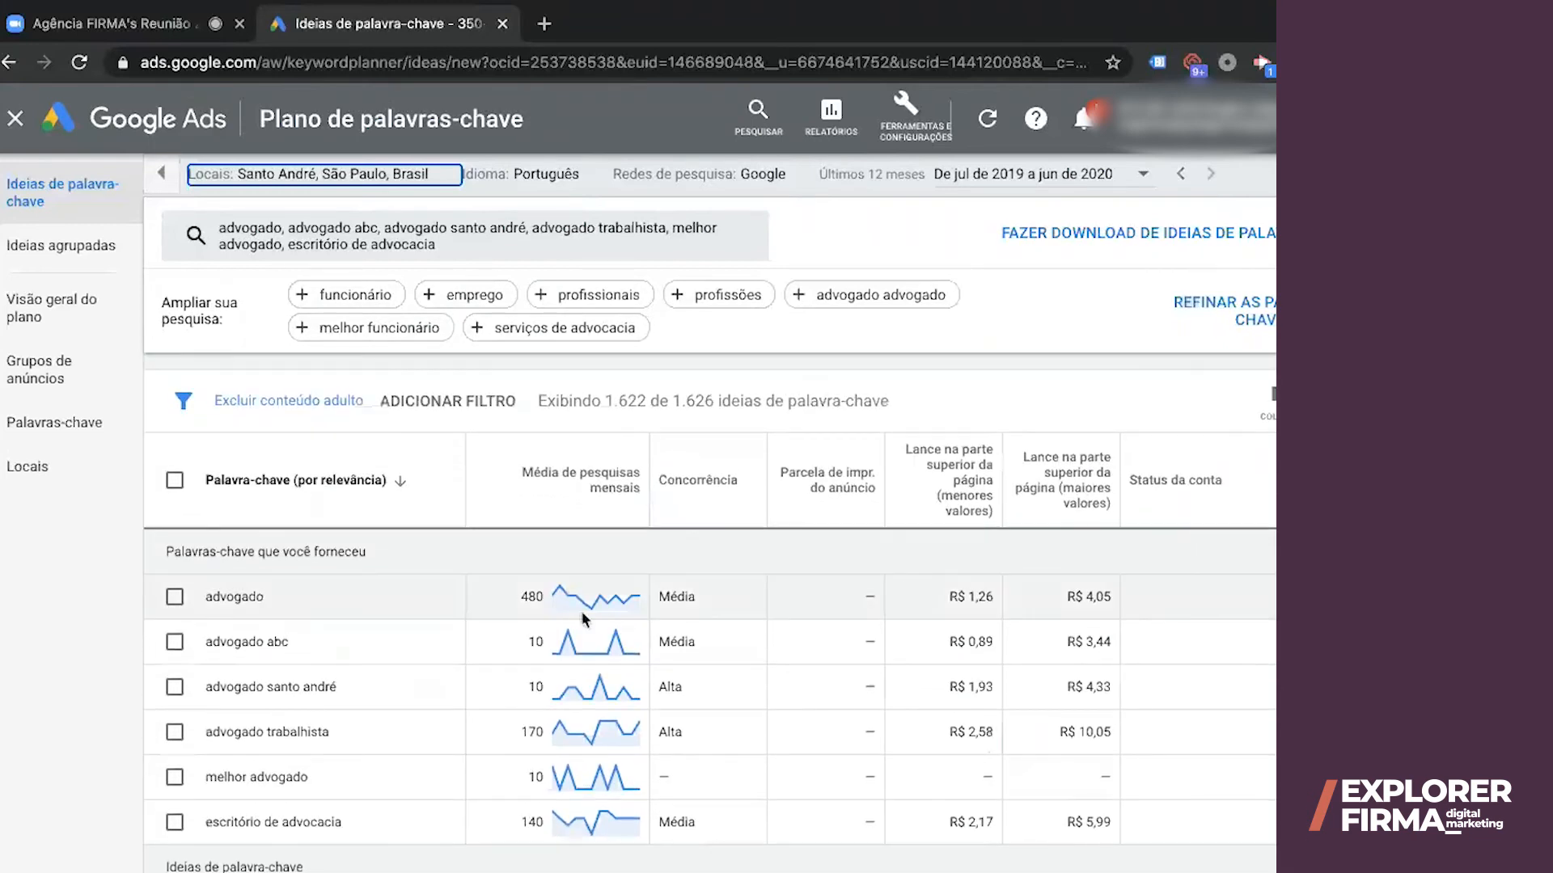
{"action": "double_click", "coordinate": [532, 596]}
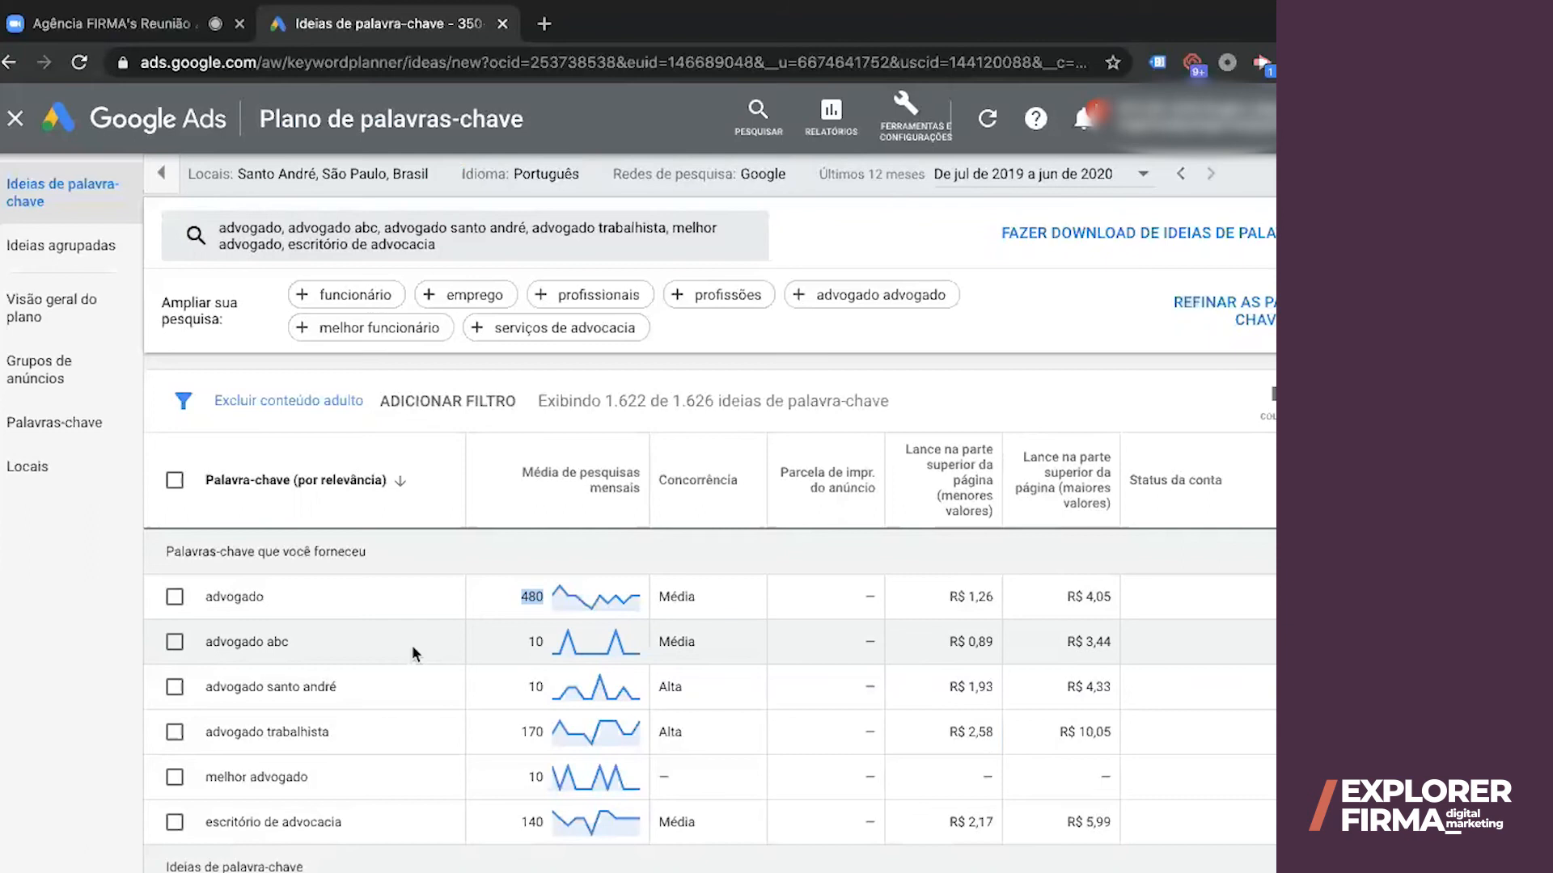
{"action": "left_click", "coordinate": [519, 736]}
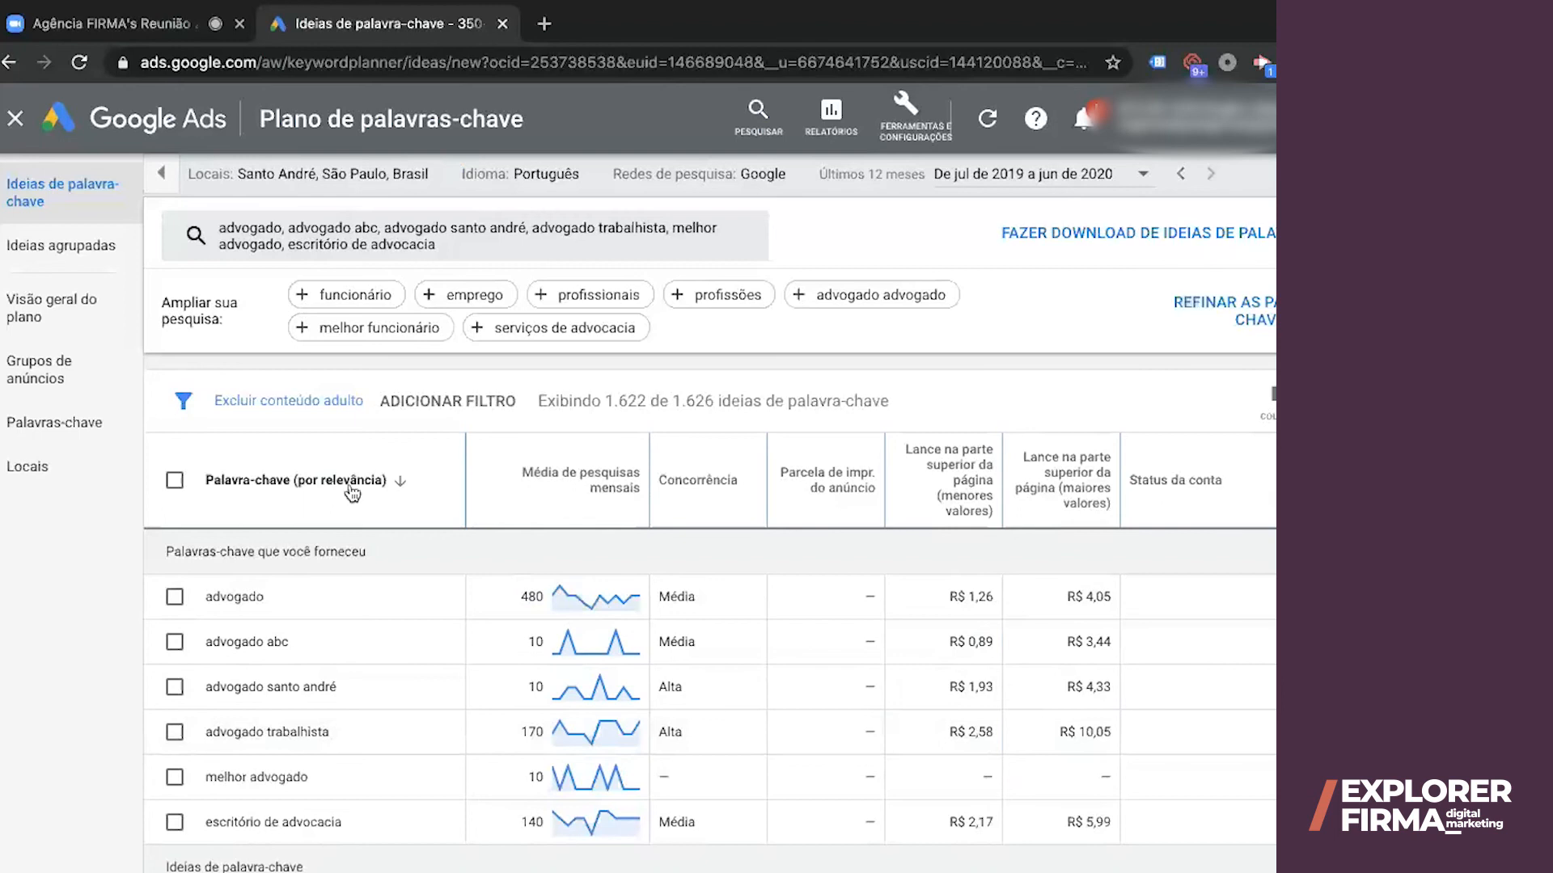
Read the explanations of the monthly searches, Concorrência, ad impression share and low-range top-of-page bid columns
{"action": "mouse_move", "coordinate": [551, 485]}
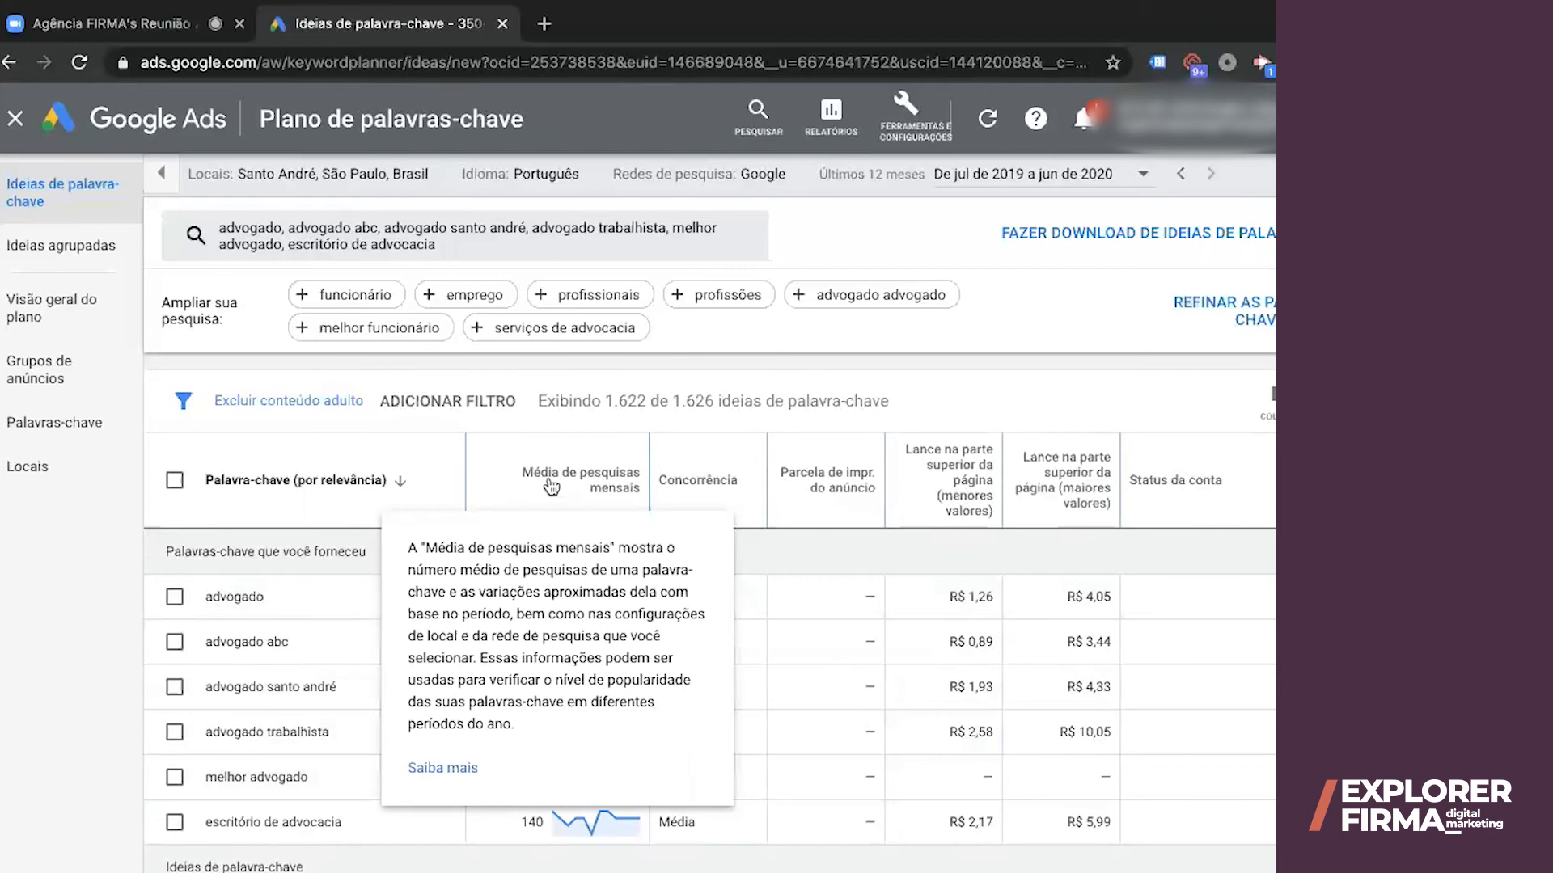
{"action": "mouse_move", "coordinate": [674, 488]}
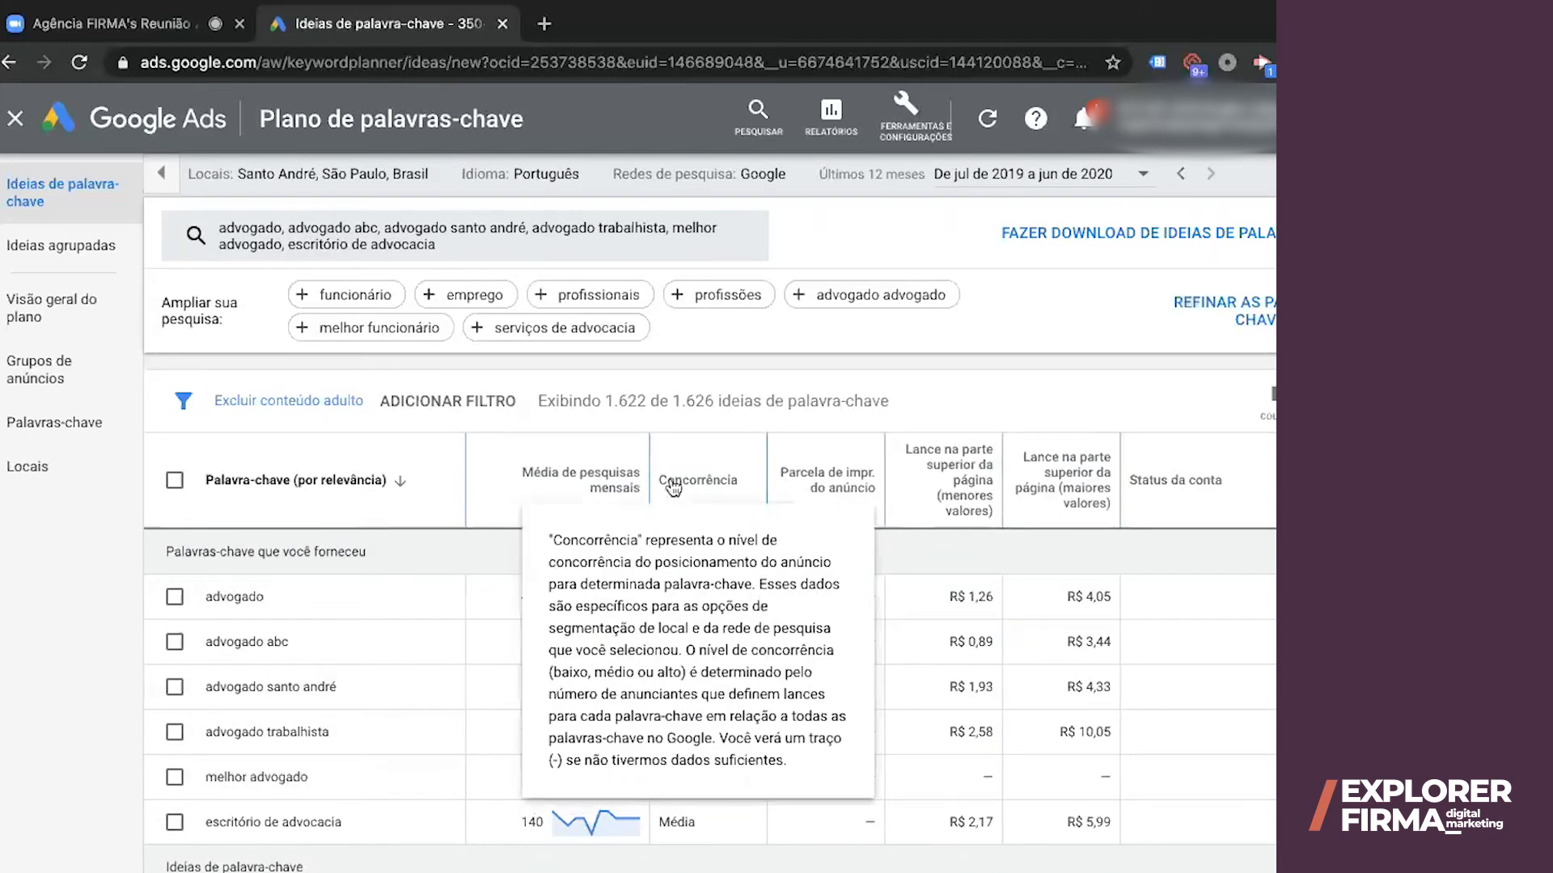
{"action": "mouse_move", "coordinate": [812, 489]}
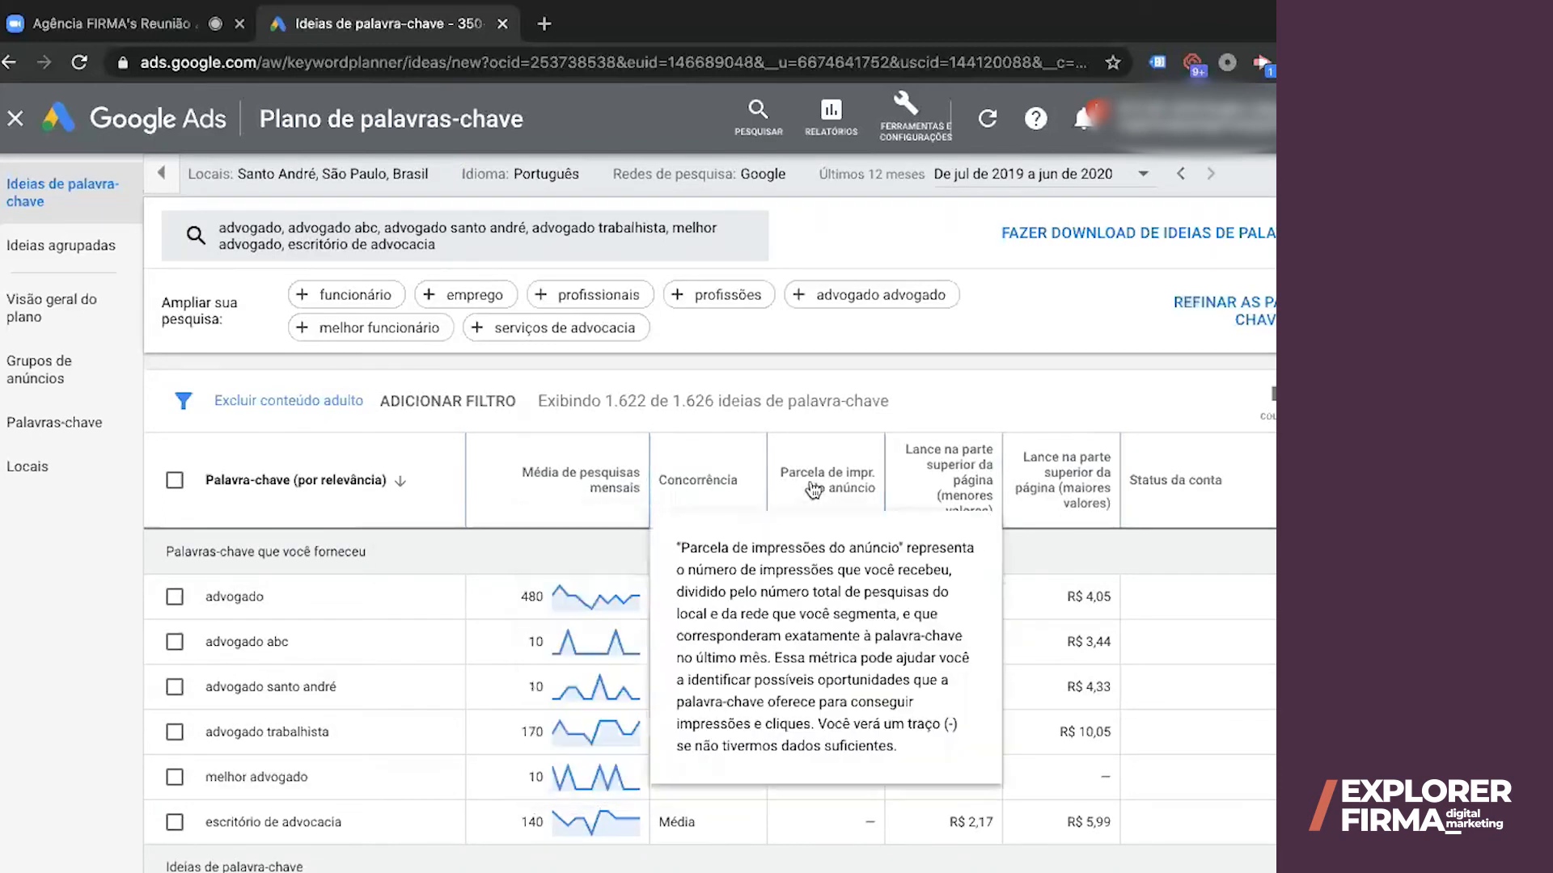
{"action": "mouse_move", "coordinate": [957, 483]}
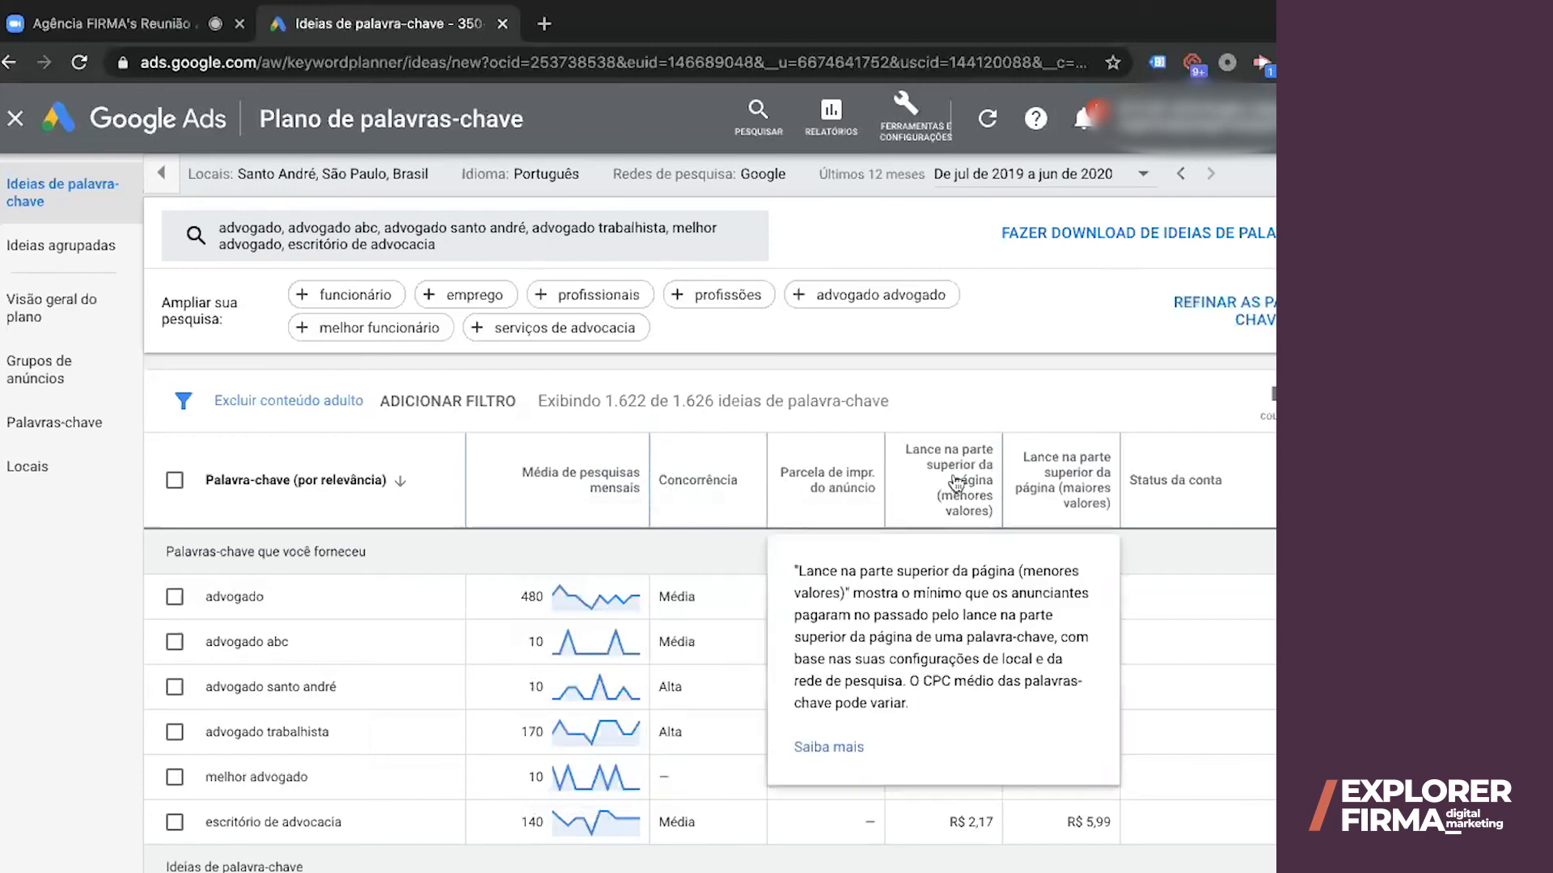
Look through the suggested lawyer keyword ideas as far as "advogado criminalista" and highlight "kakay"
{"action": "scroll", "coordinate": [709, 612], "scroll_direction": "down", "scroll_amount": 1}
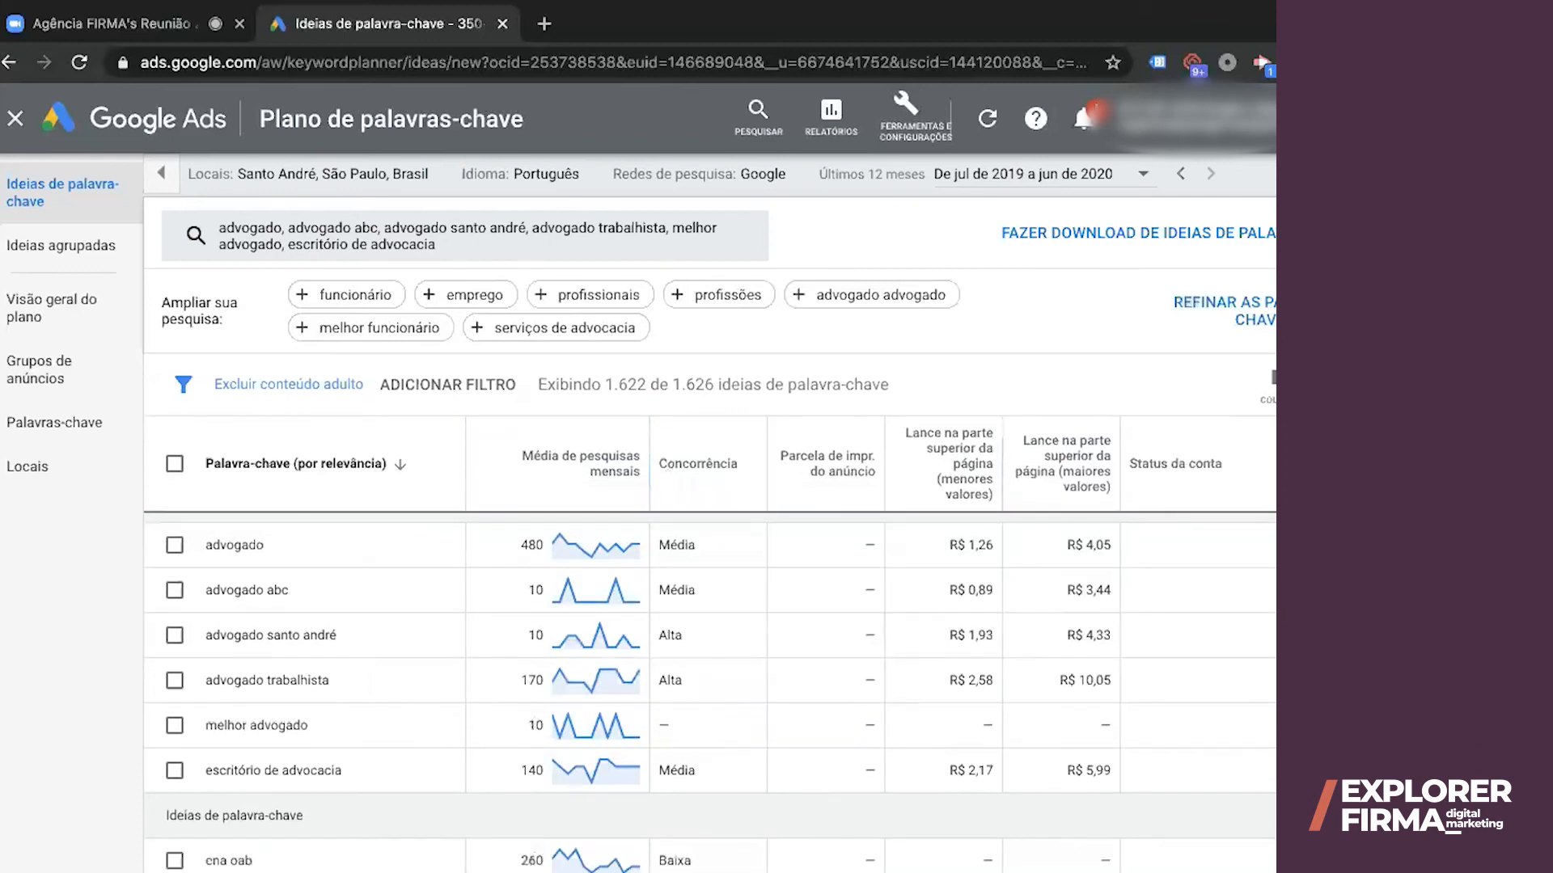
{"action": "scroll", "coordinate": [709, 612], "scroll_direction": "down", "scroll_amount": 2}
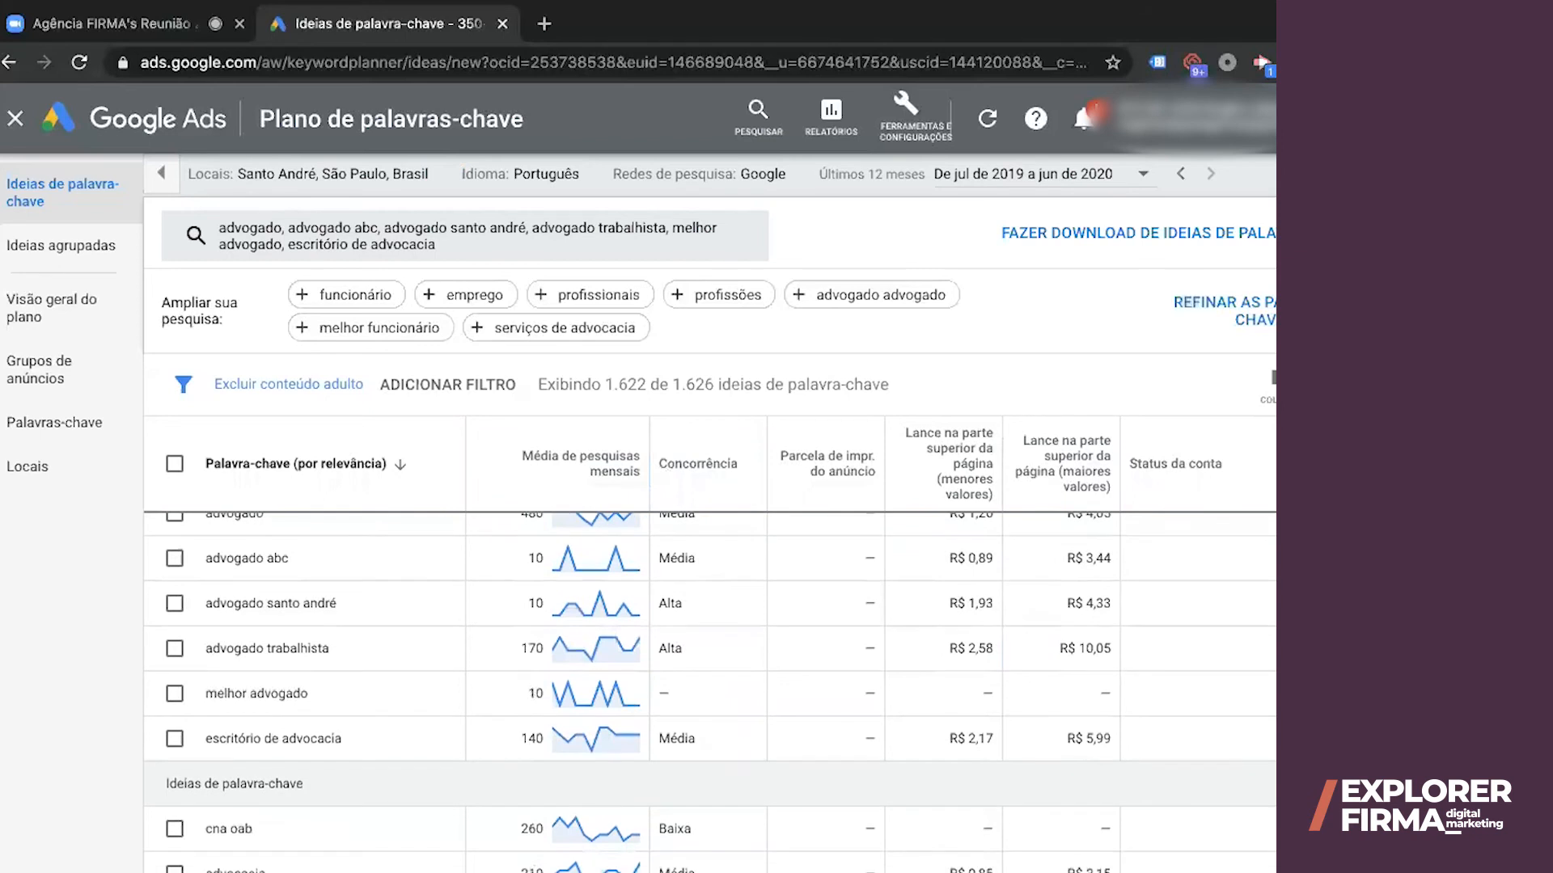
{"action": "scroll", "coordinate": [709, 692], "scroll_direction": "down", "scroll_amount": 1}
{"action": "scroll", "coordinate": [709, 692], "scroll_direction": "down", "scroll_amount": 3}
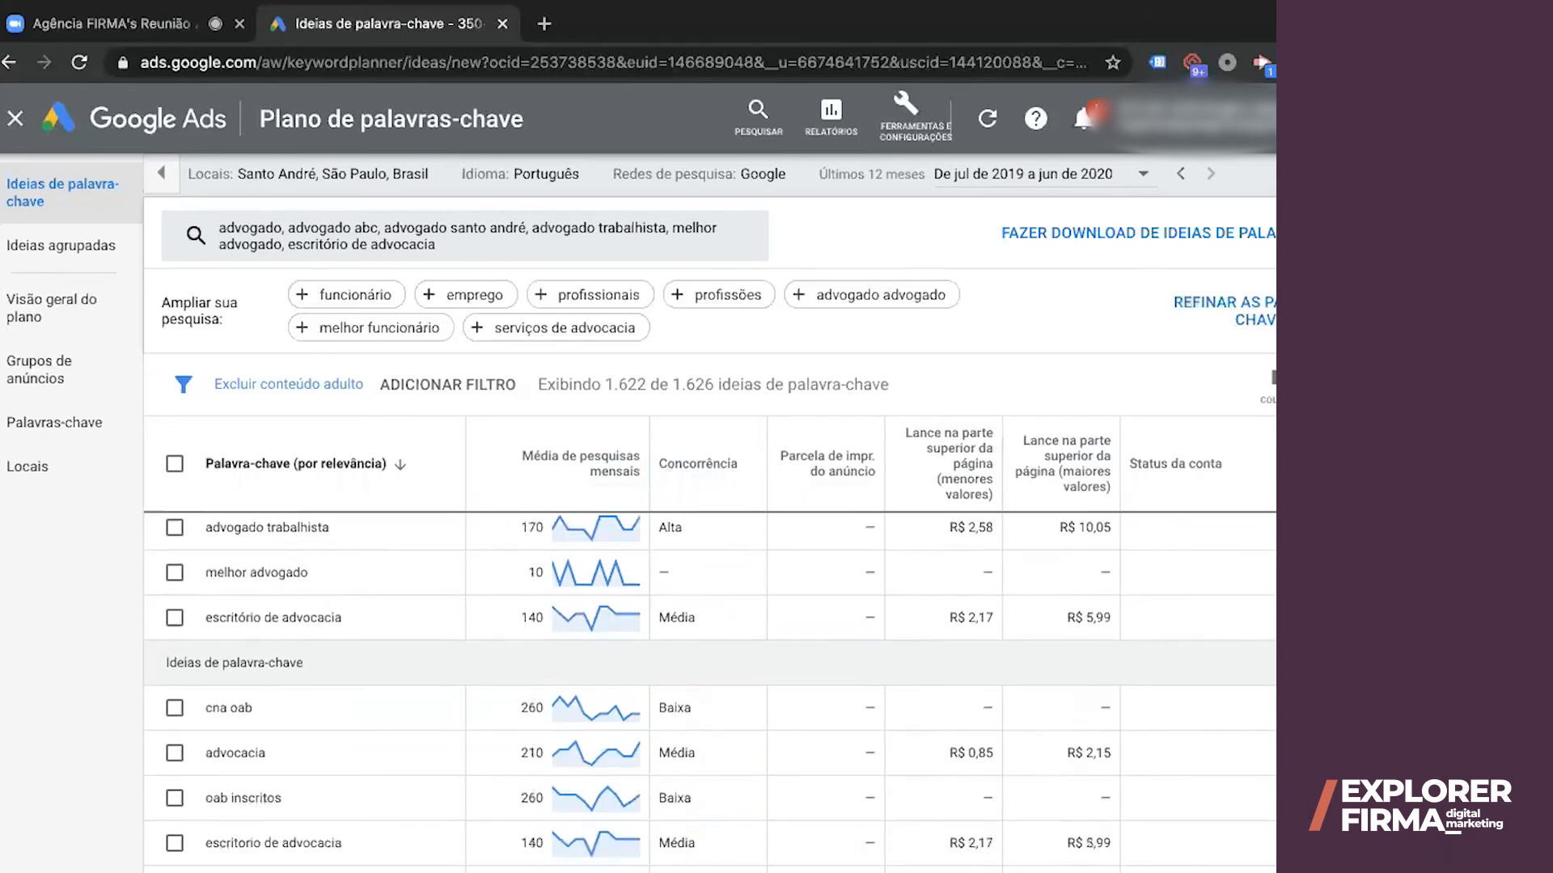
{"action": "scroll", "coordinate": [709, 692], "scroll_direction": "down", "scroll_amount": 1}
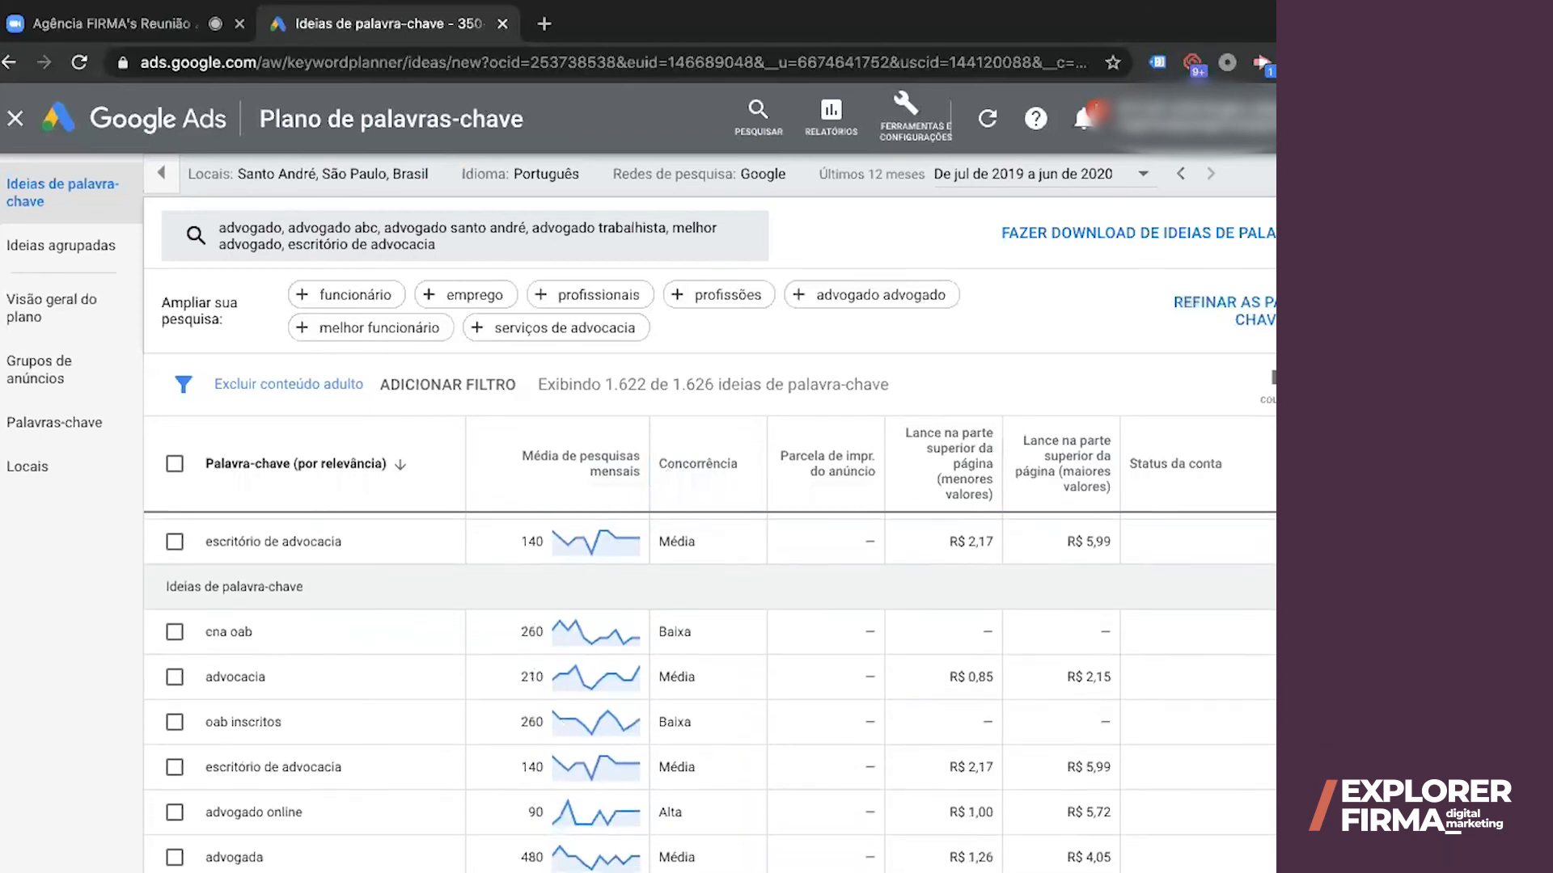
{"action": "scroll", "coordinate": [709, 693], "scroll_direction": "down", "scroll_amount": 3}
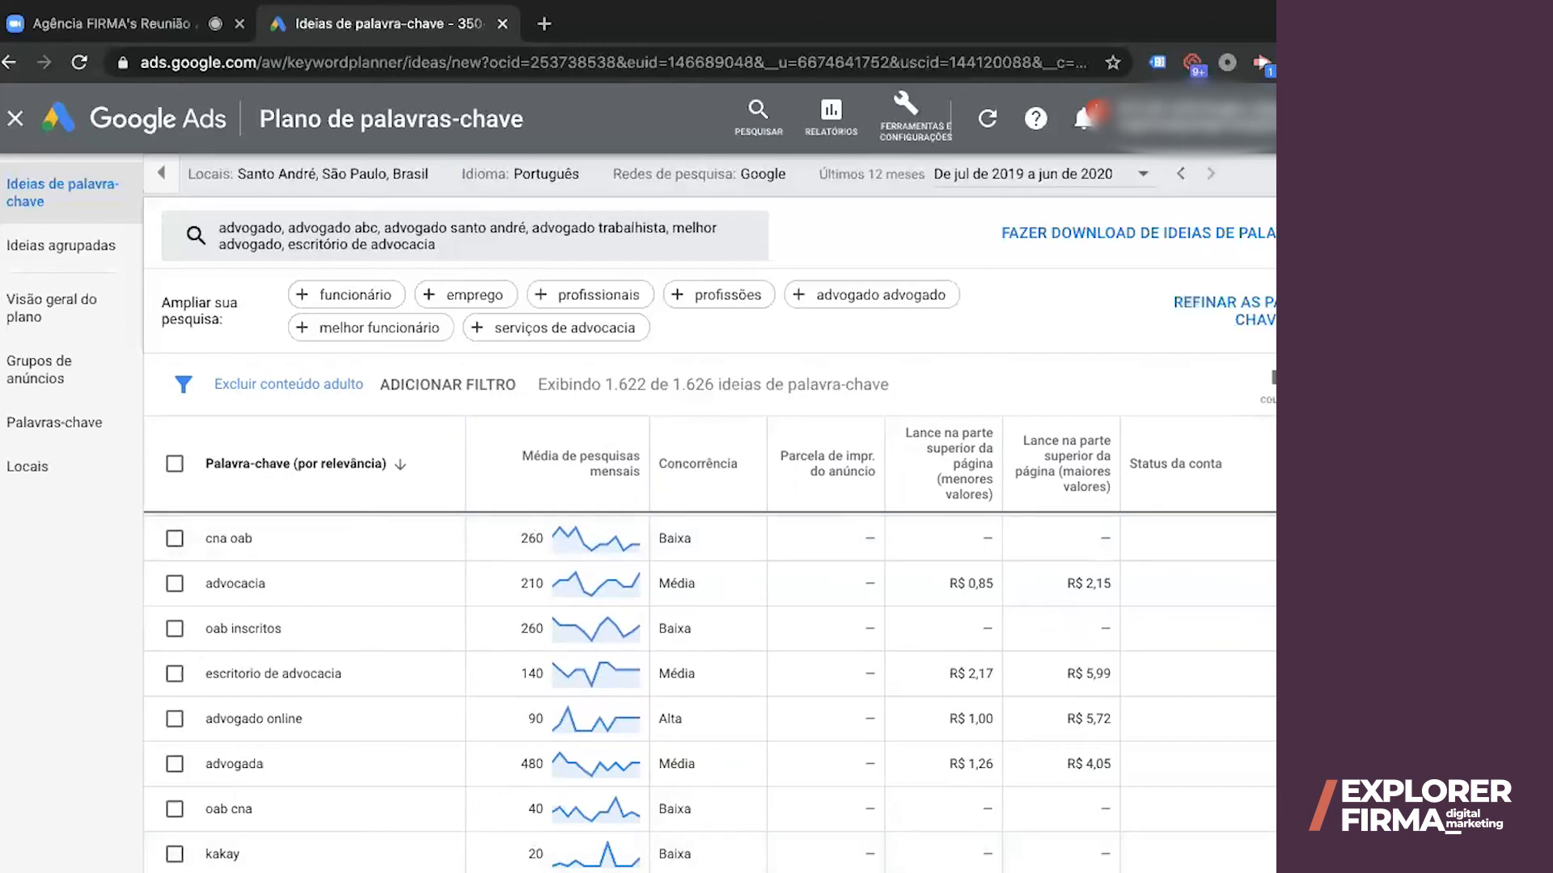
{"action": "scroll", "coordinate": [709, 692], "scroll_direction": "down", "scroll_amount": 3}
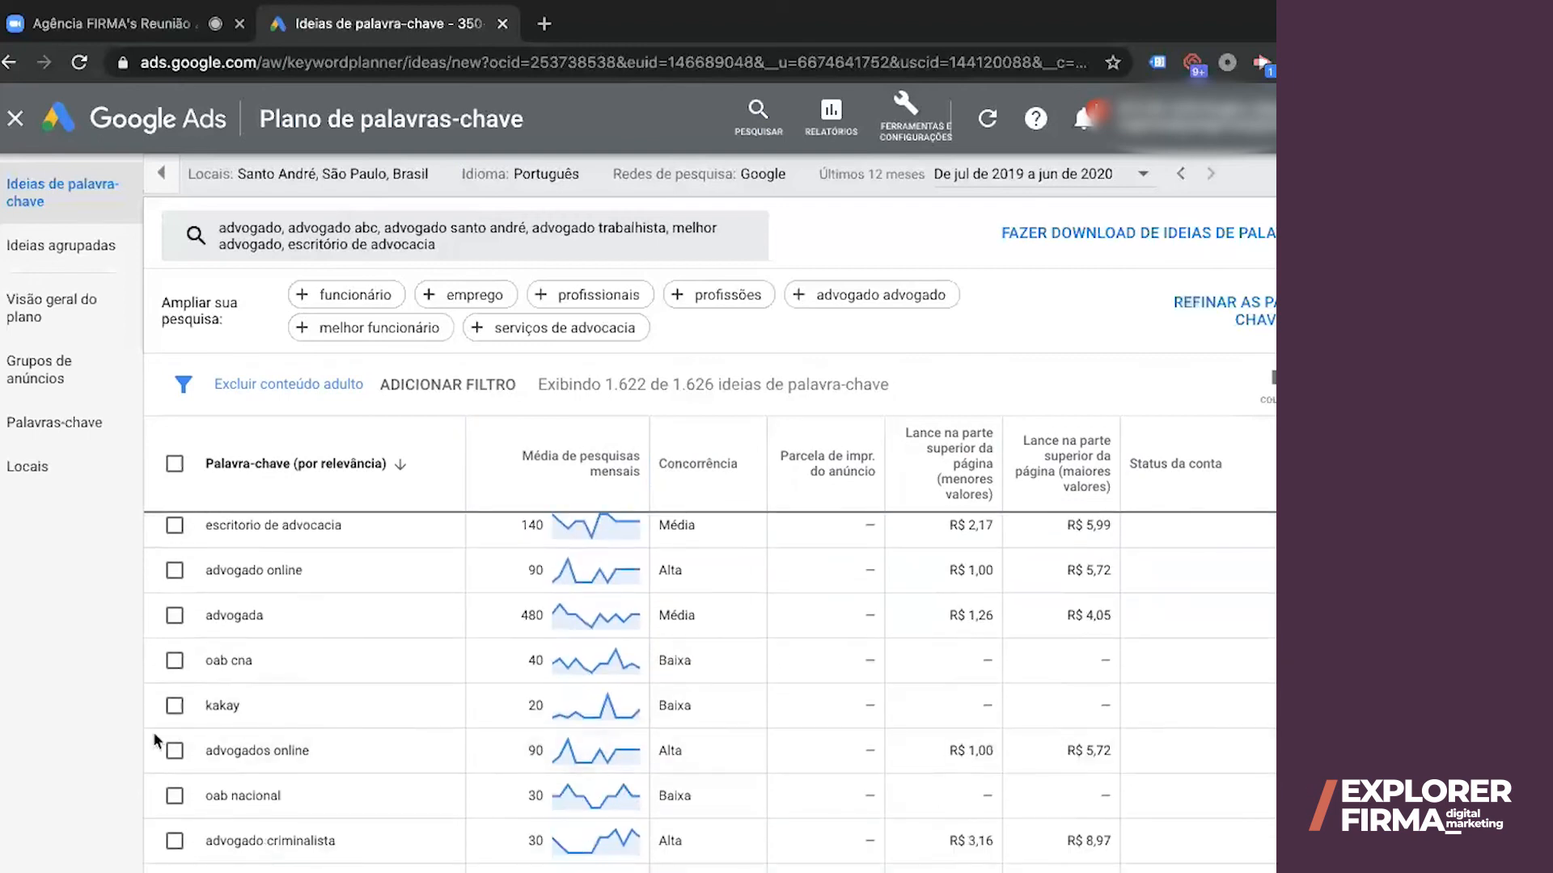
{"action": "double_click", "coordinate": [223, 703]}
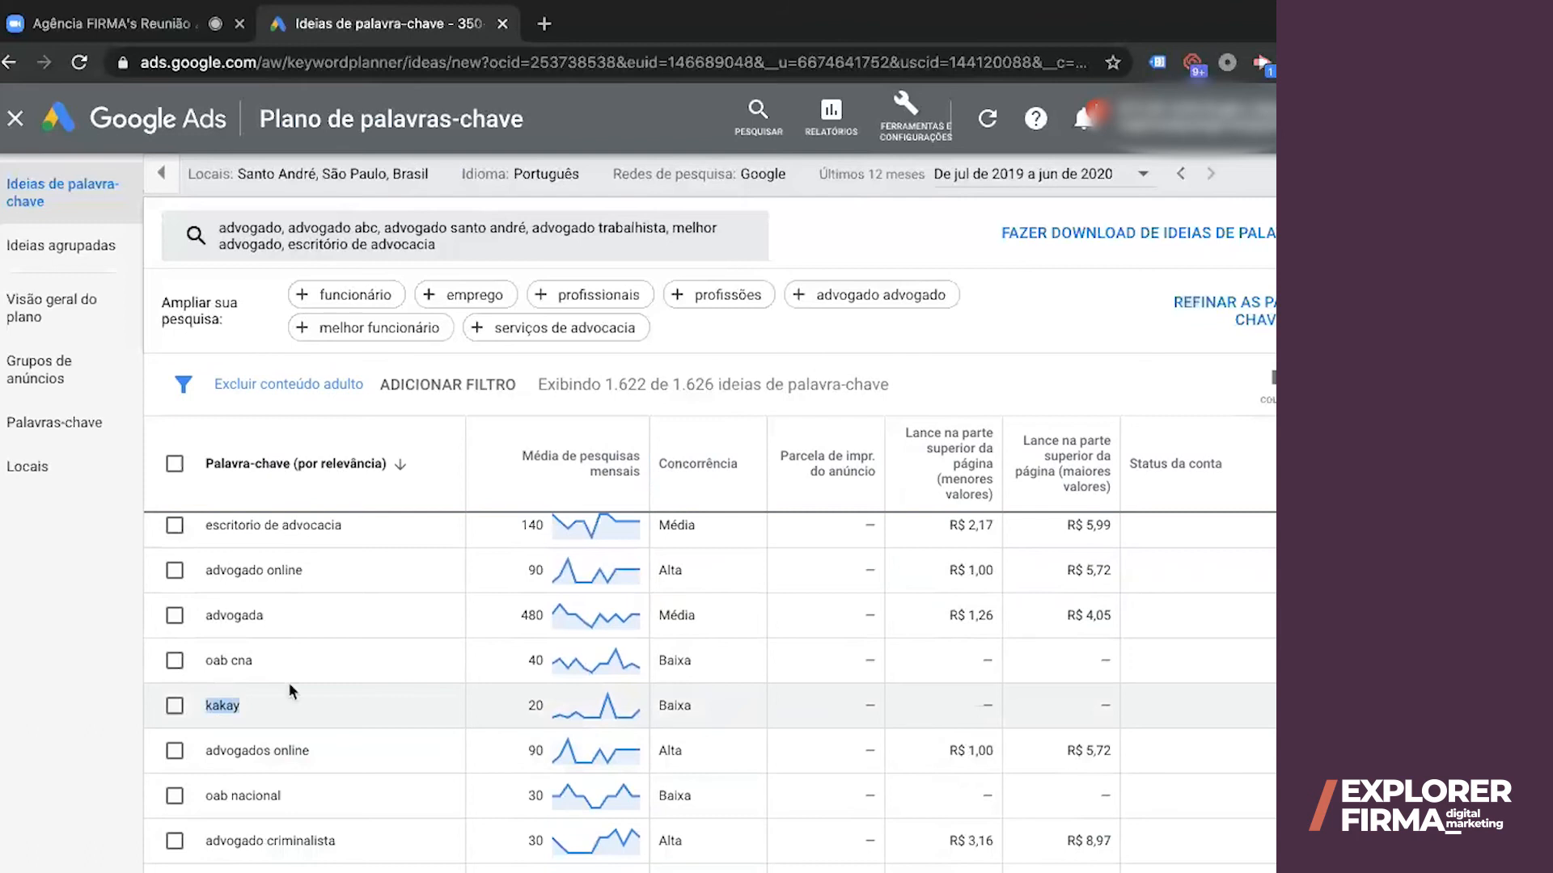
{"action": "left_click", "coordinate": [1055, 322]}
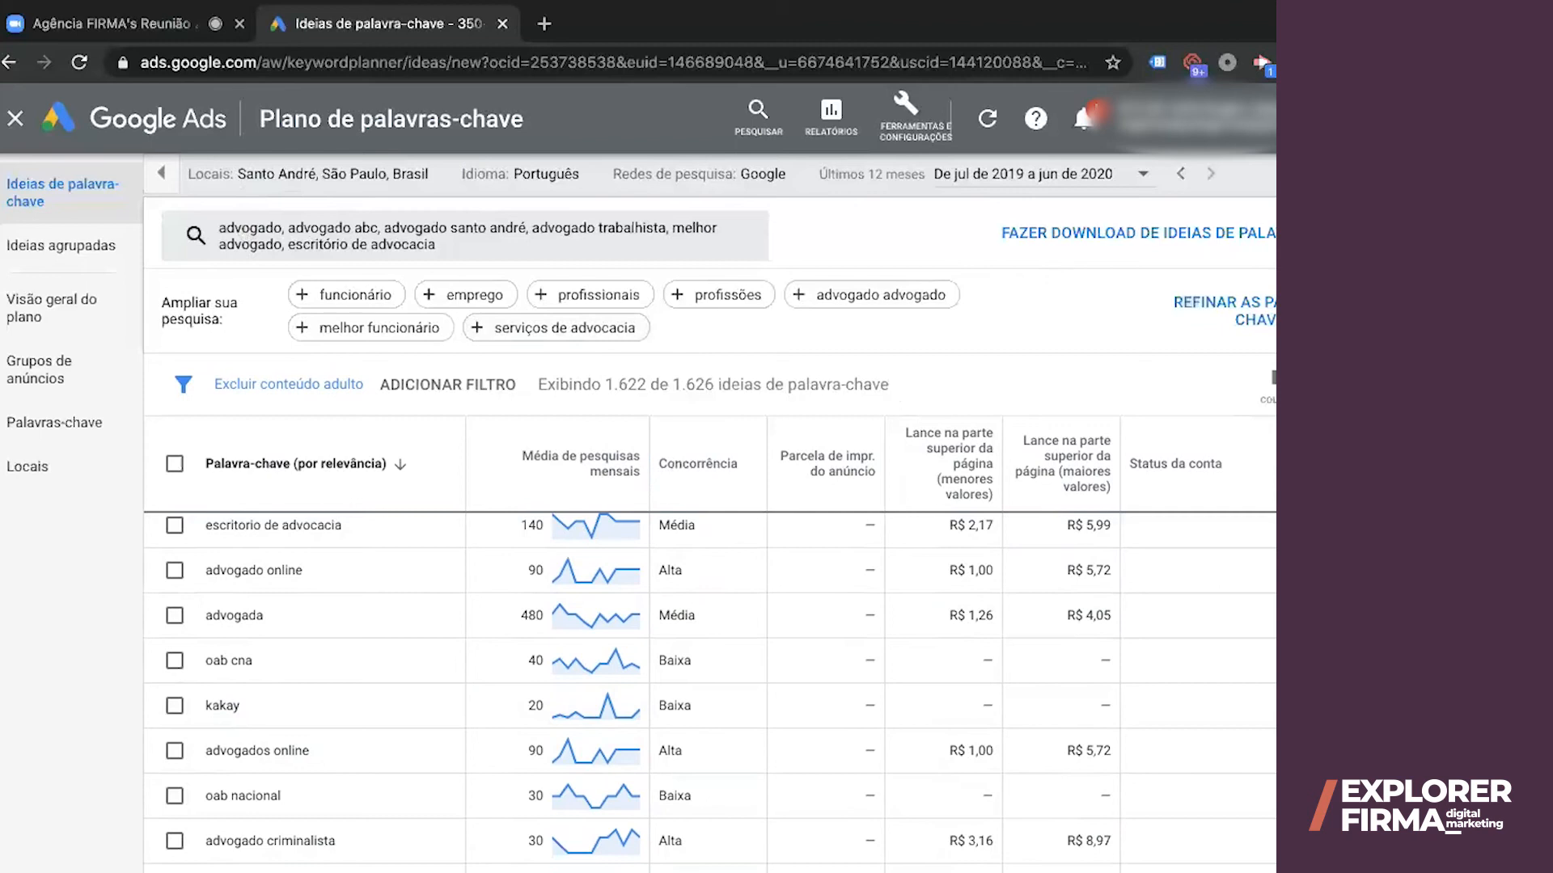
Return to the search volume chart above the keyword ideas and examine its monthly values
{"action": "scroll", "coordinate": [710, 690], "scroll_direction": "up", "scroll_amount": 3}
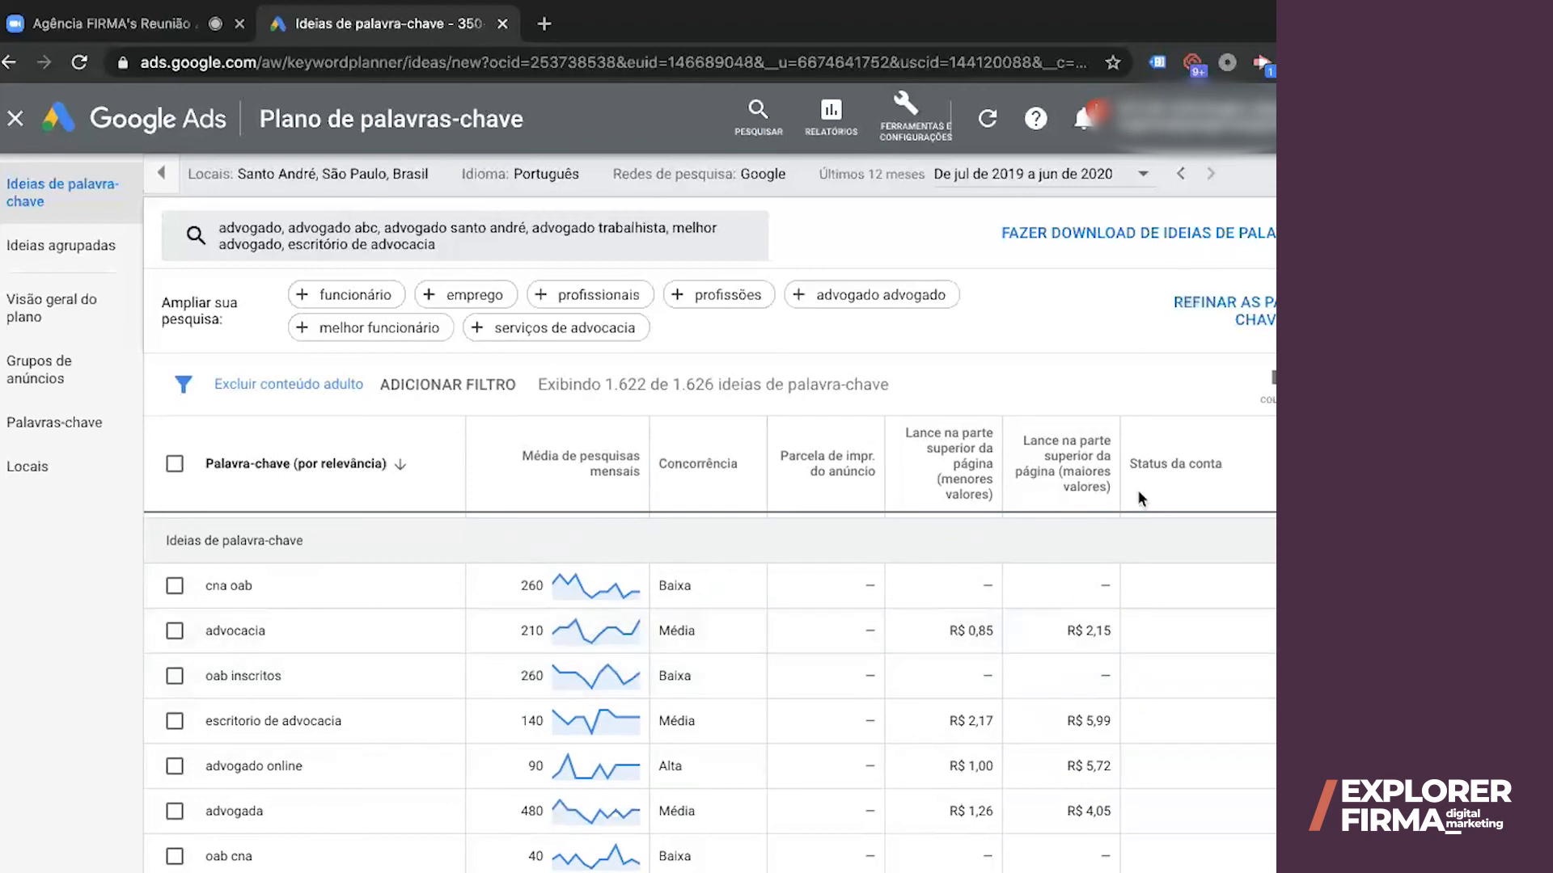
{"action": "scroll", "coordinate": [1027, 364], "scroll_direction": "up", "scroll_amount": 5}
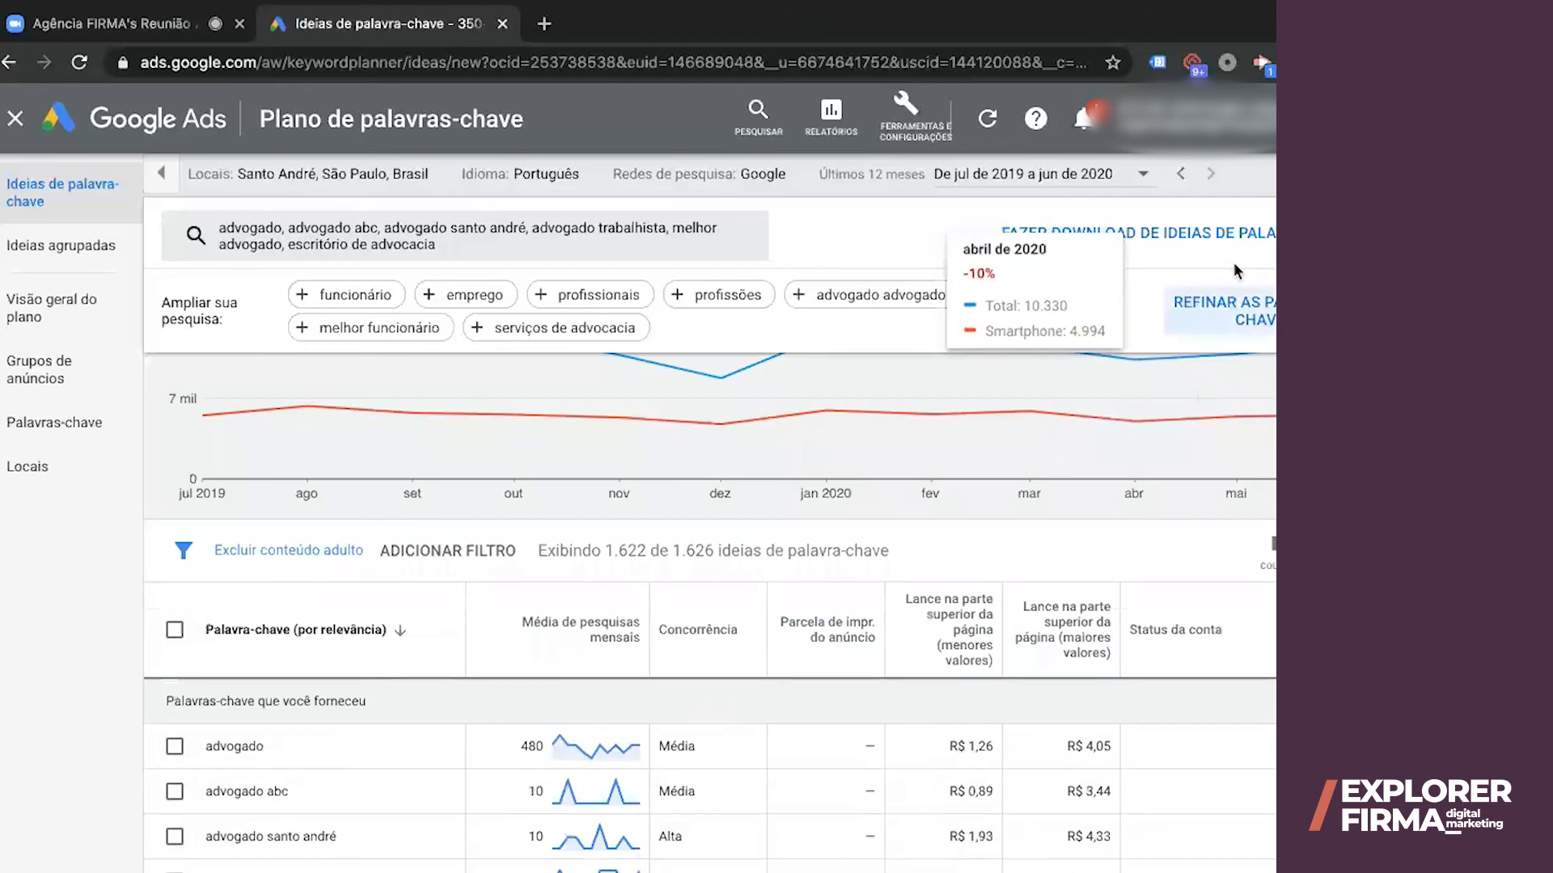
{"action": "scroll", "coordinate": [1215, 482], "scroll_direction": "up", "scroll_amount": 3}
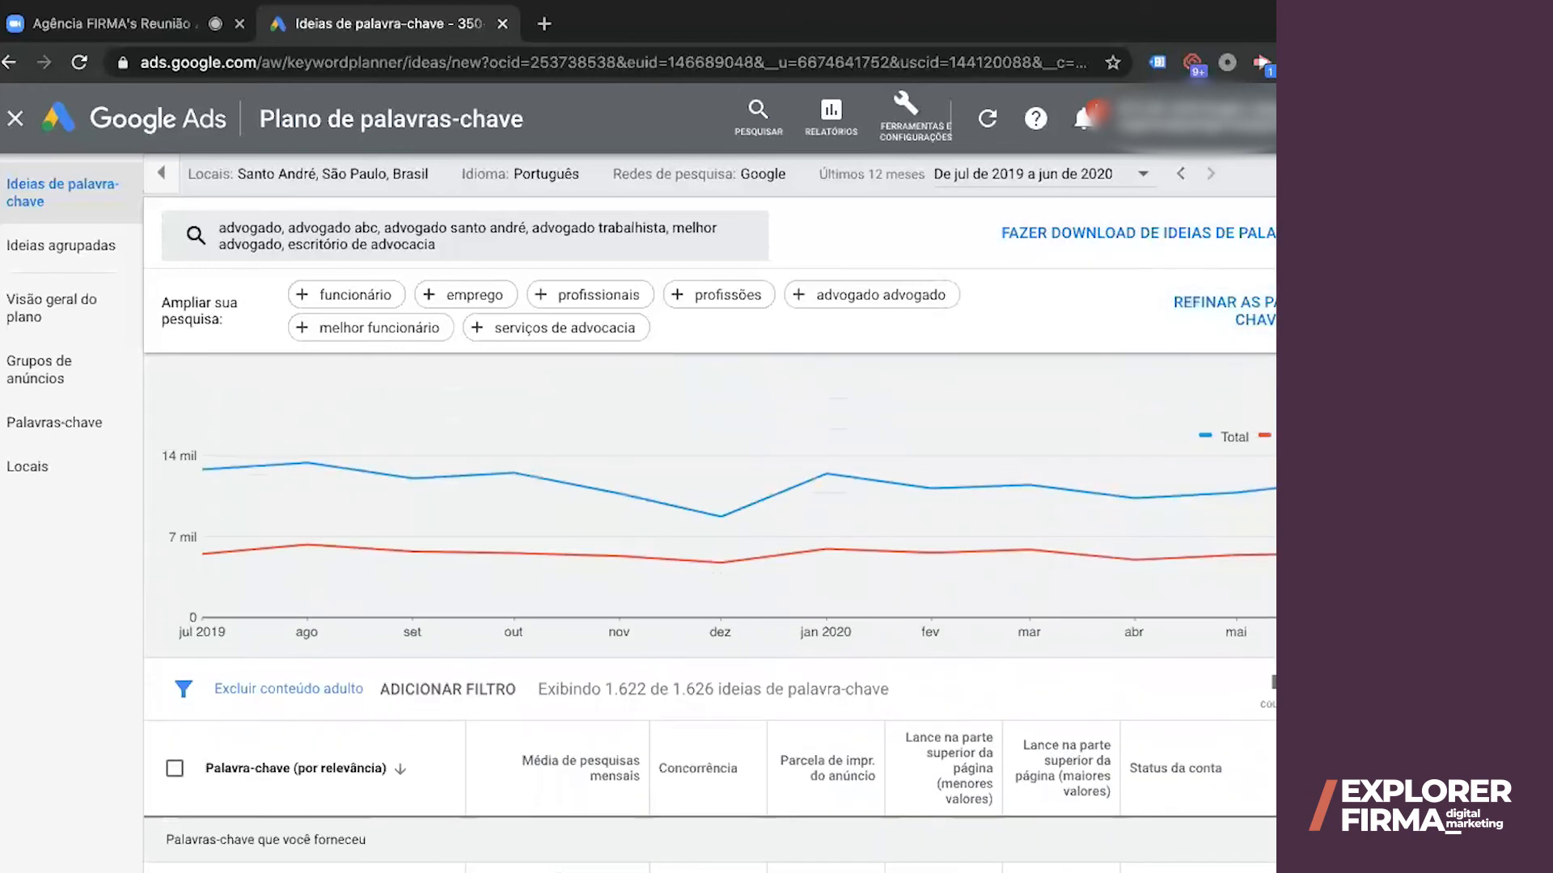
{"action": "mouse_move", "coordinate": [1215, 482]}
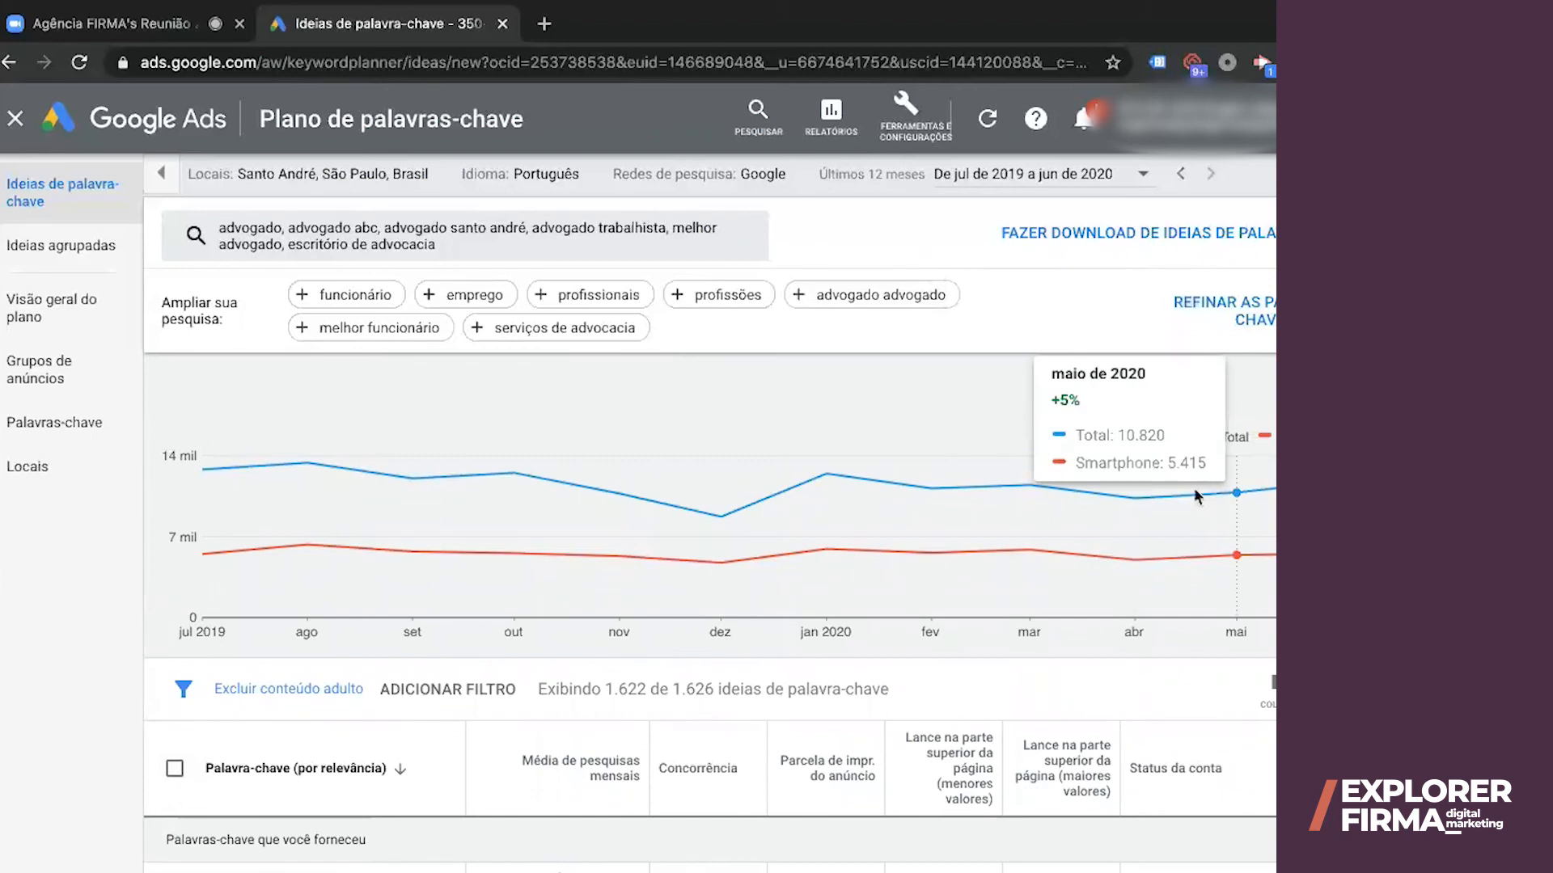
{"action": "mouse_move", "coordinate": [724, 540]}
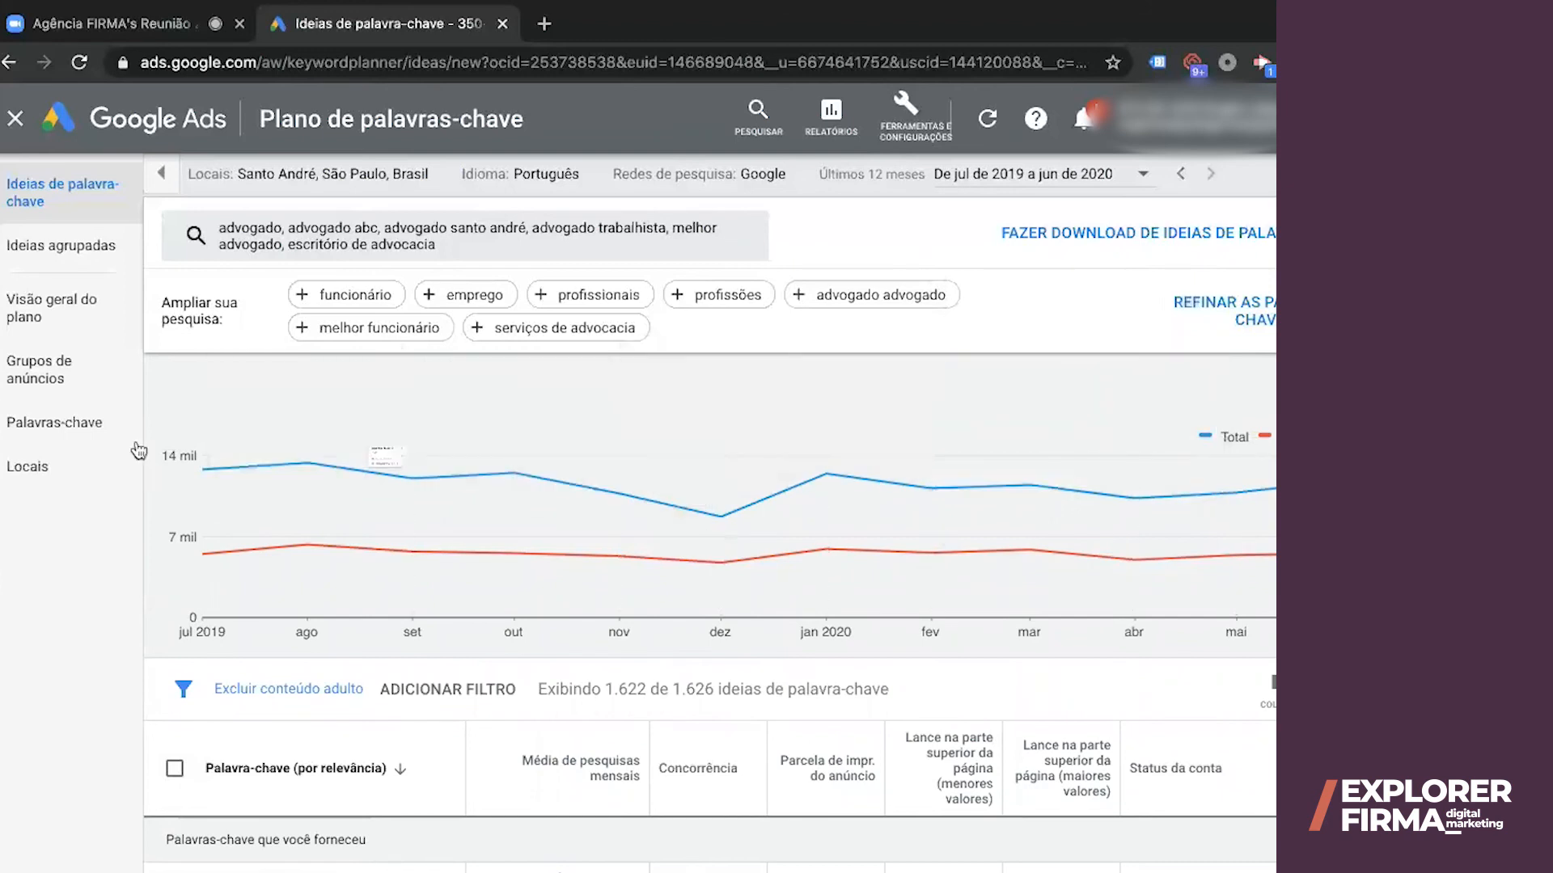